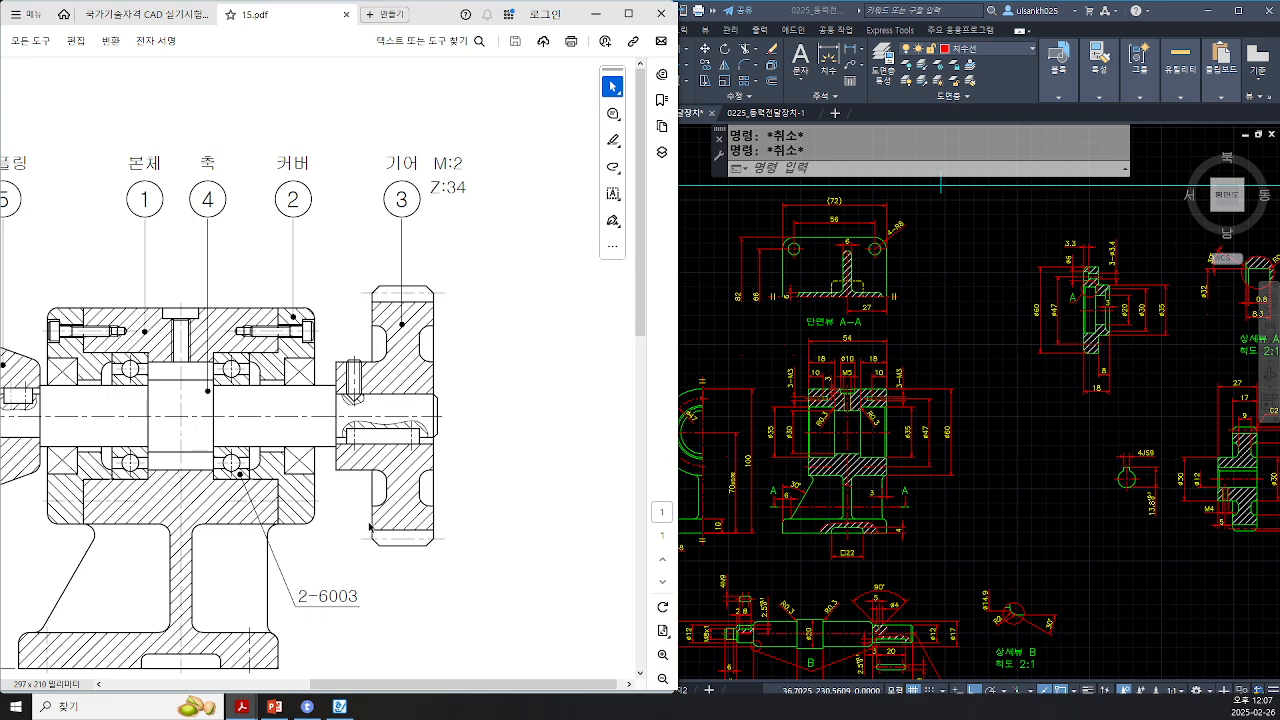
Step: Zoom into the assembly drawing around the upper bearing, cover and body junction and examine the bearing housing fit
drag(399, 687, 365, 688)
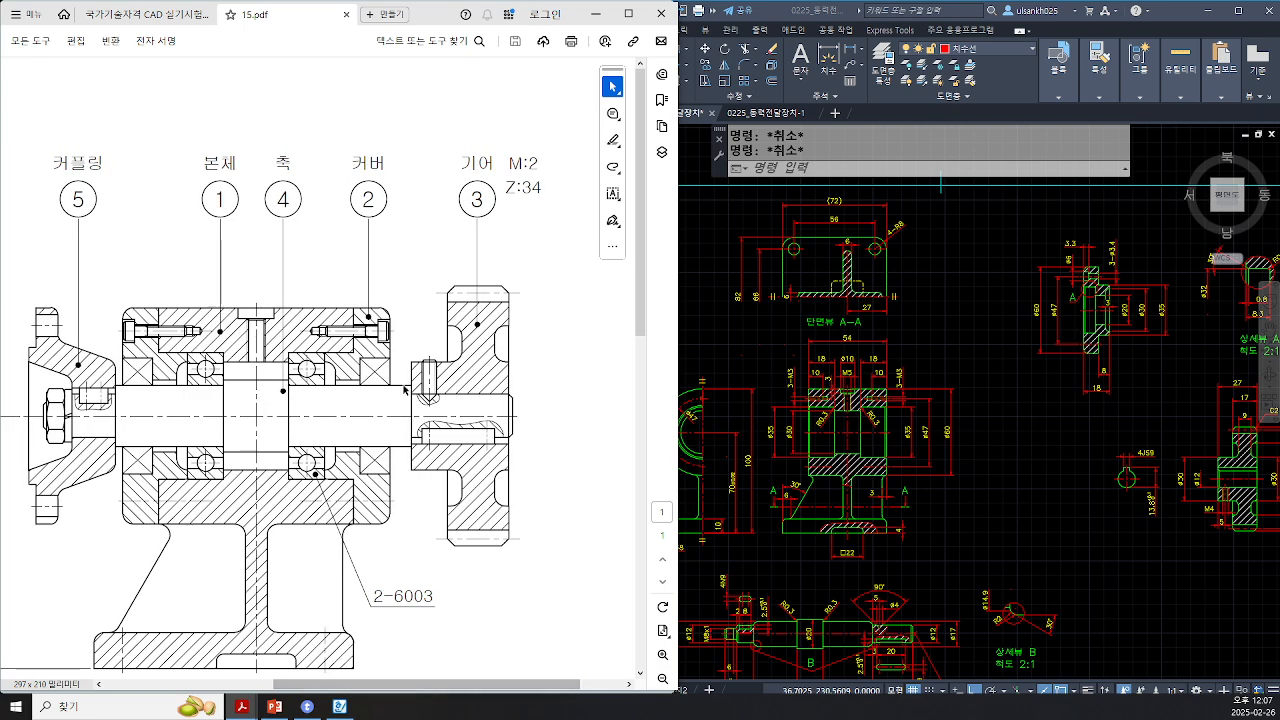
ctrl+scroll(326, 335, up, 4)
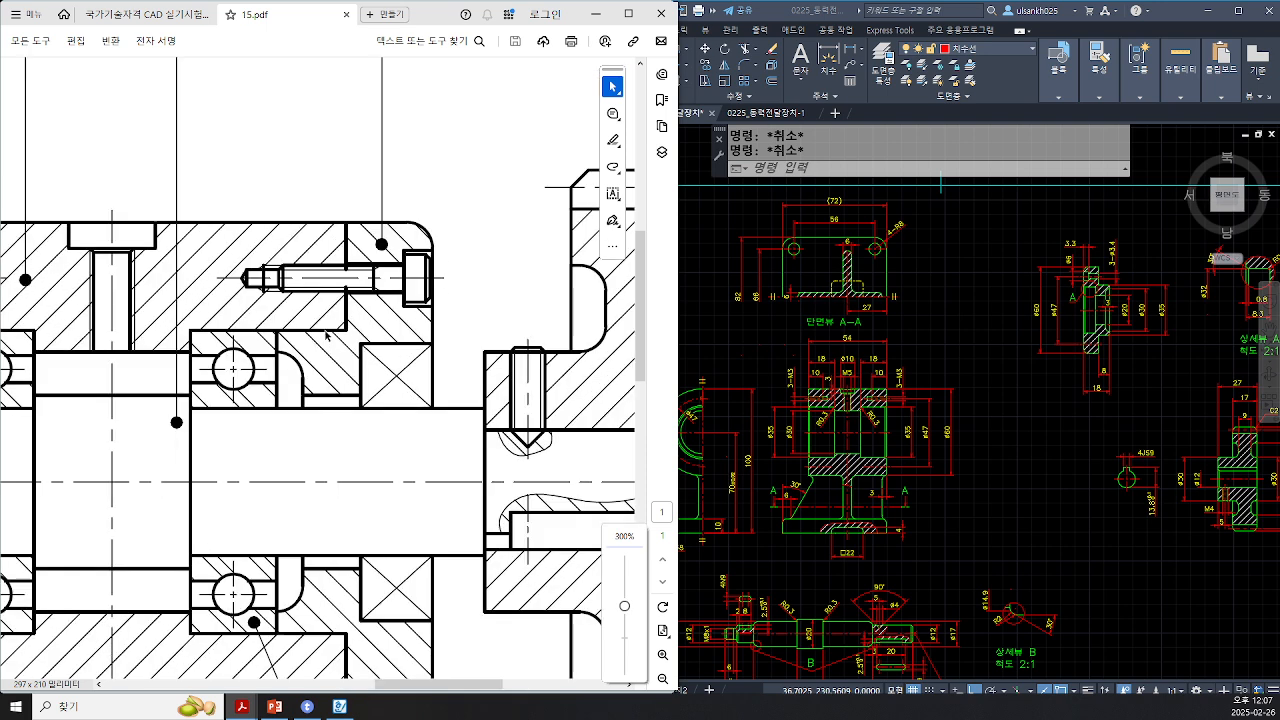
drag(349, 330, 188, 330)
drag(242, 286, 204, 328)
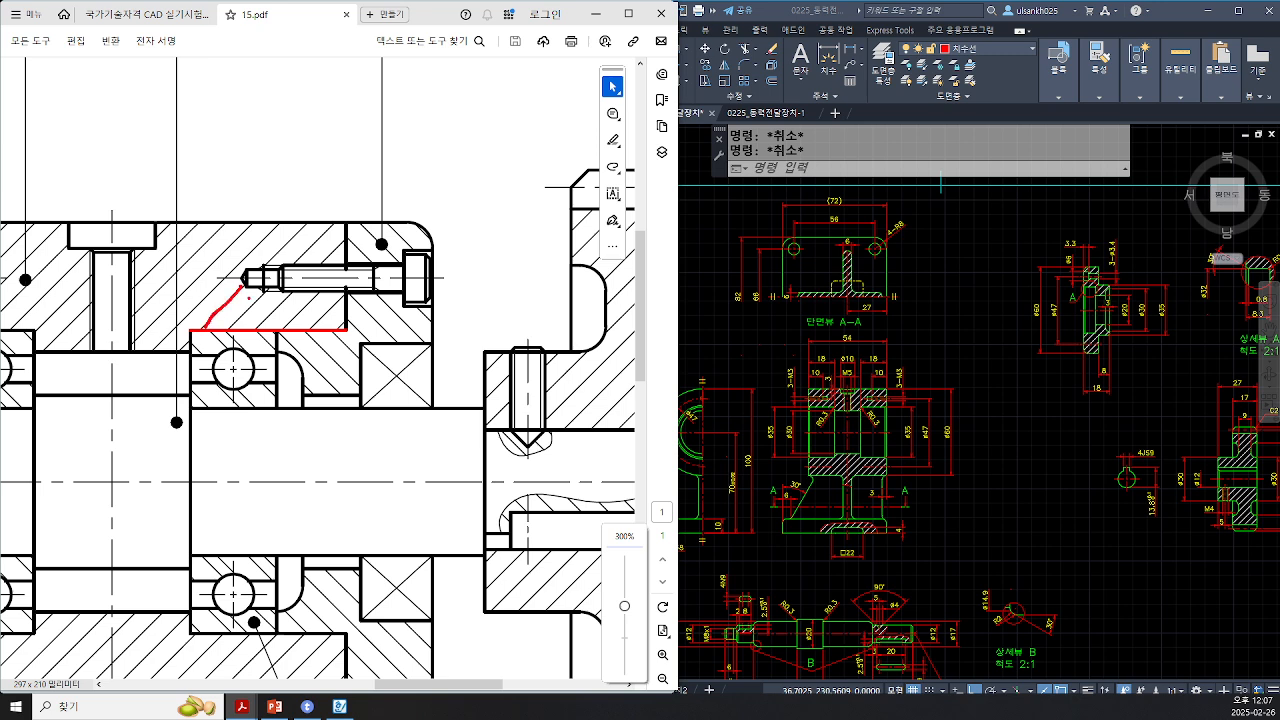
mouse_move(270, 294)
mouse_down()
mouse_move(238, 327)
mouse_move(266, 329)
mouse_move(229, 367)
mouse_move(302, 364)
mouse_move(326, 381)
mouse_move(290, 333)
mouse_move(318, 330)
mouse_move(308, 352)
mouse_up()
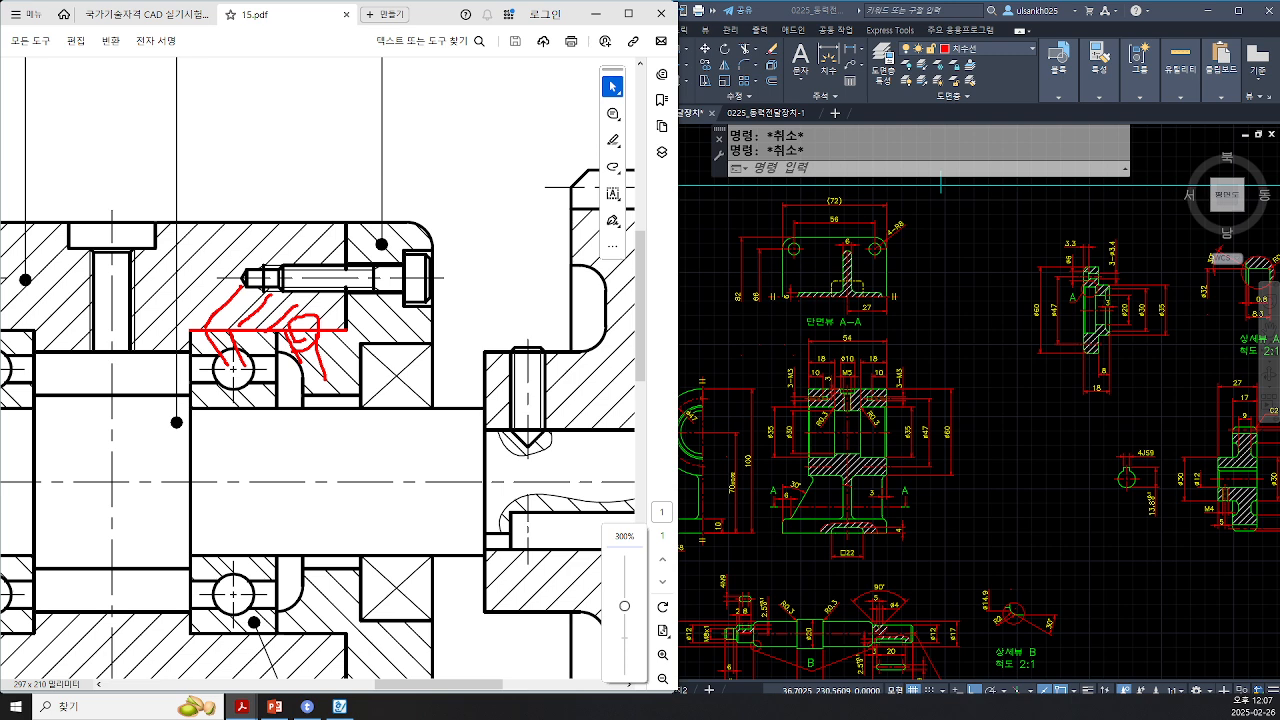
key(e)
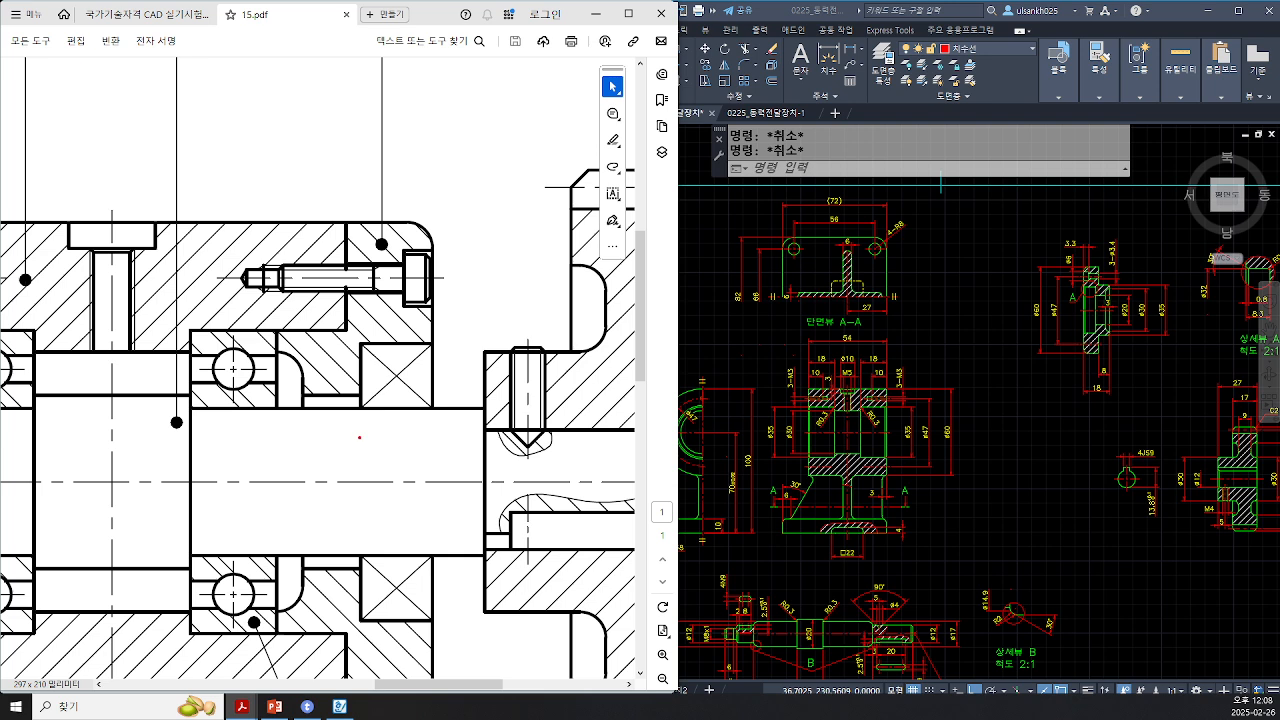
Step: Examine the shaft shoulder and bearing seat surfaces next to the bearing in the sectional assembly drawing
mouse_move(342, 443)
mouse_down()
mouse_move(284, 392)
mouse_move(345, 369)
mouse_move(343, 447)
mouse_up()
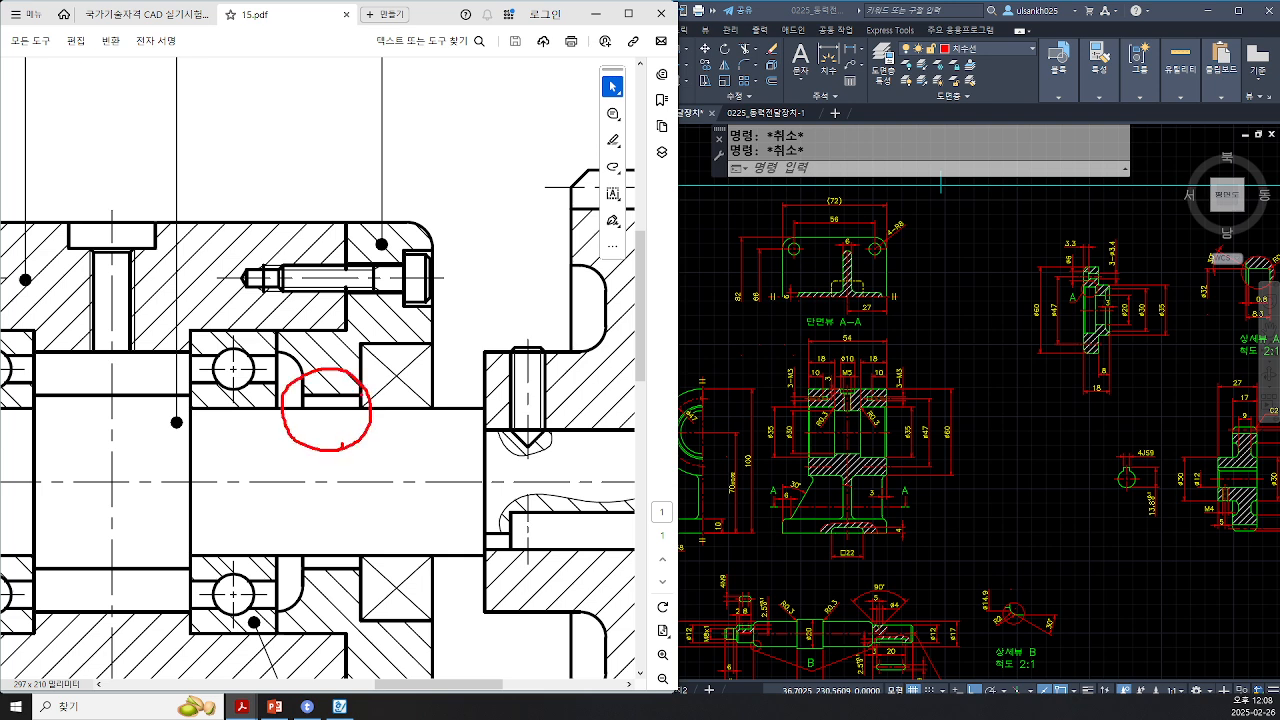
mouse_move(362, 394)
shift+mouse_down()
mouse_move(297, 394)
mouse_move(302, 409)
mouse_move(284, 409)
mouse_move(313, 480)
shift+mouse_up()
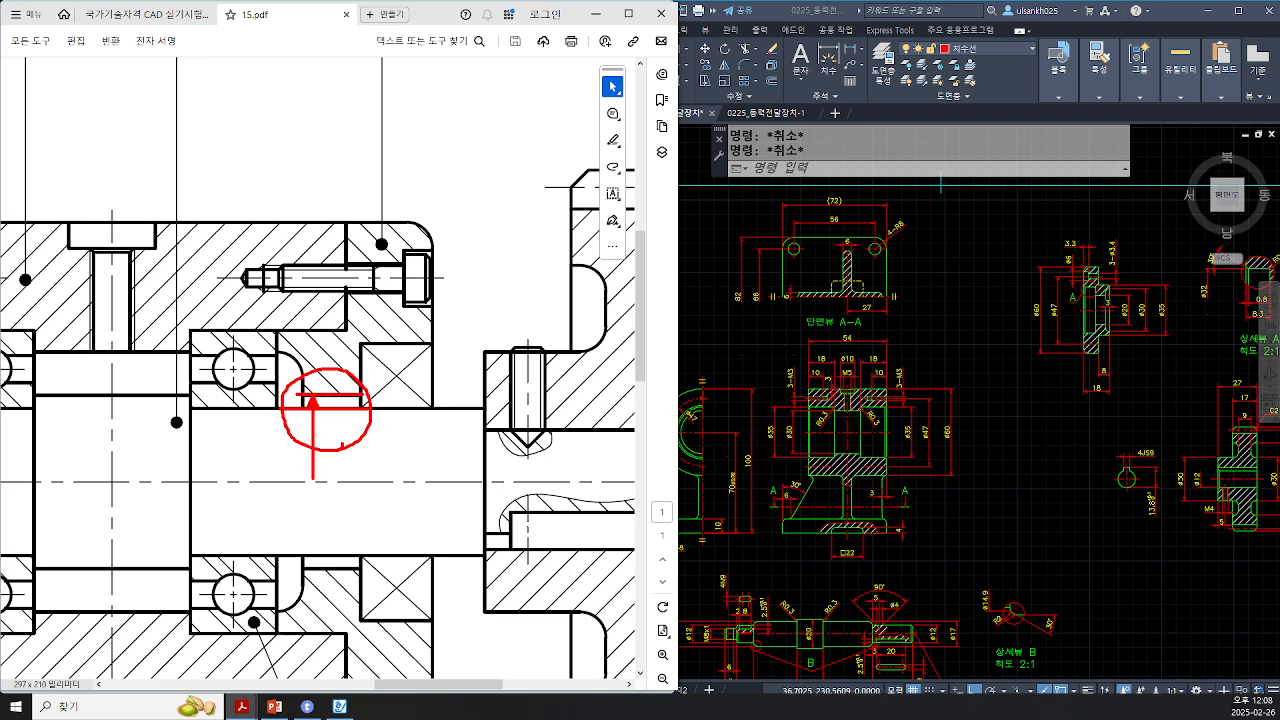
shift+drag(342, 410, 342, 476)
shift+drag(346, 329, 187, 329)
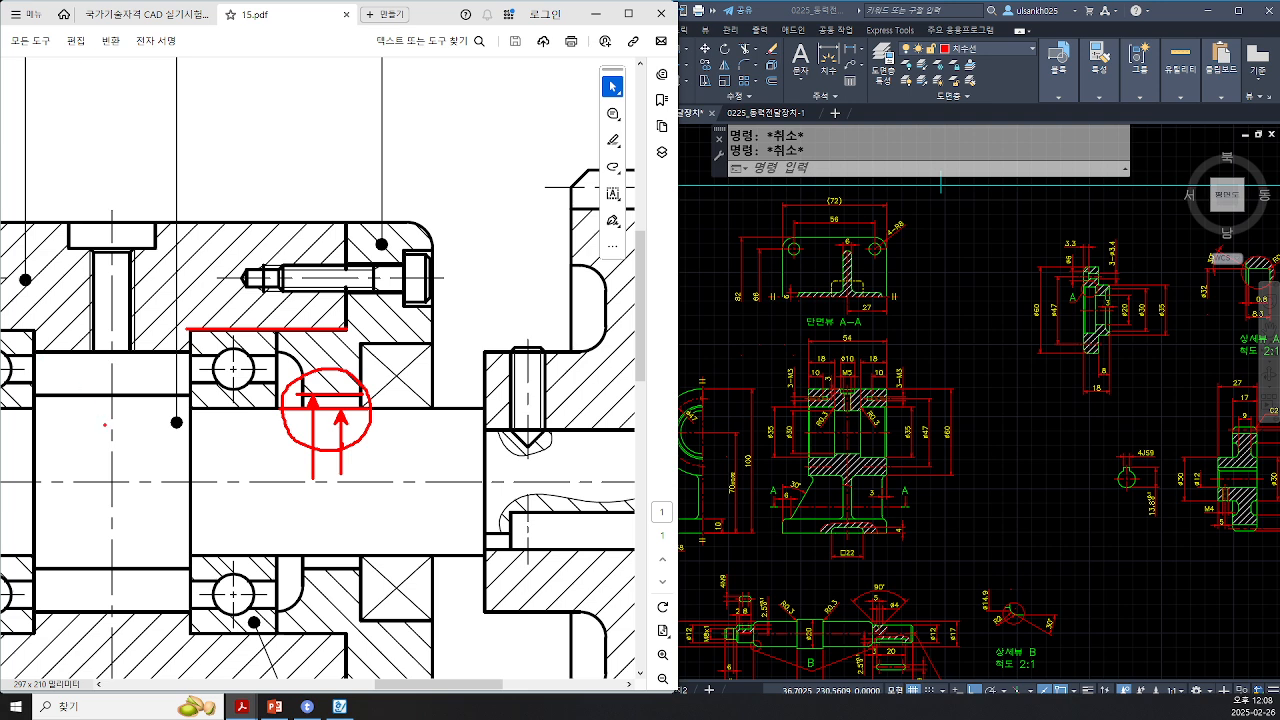
mouse_move(104, 425)
mouse_down()
mouse_move(62, 342)
mouse_move(158, 338)
mouse_move(80, 428)
mouse_up()
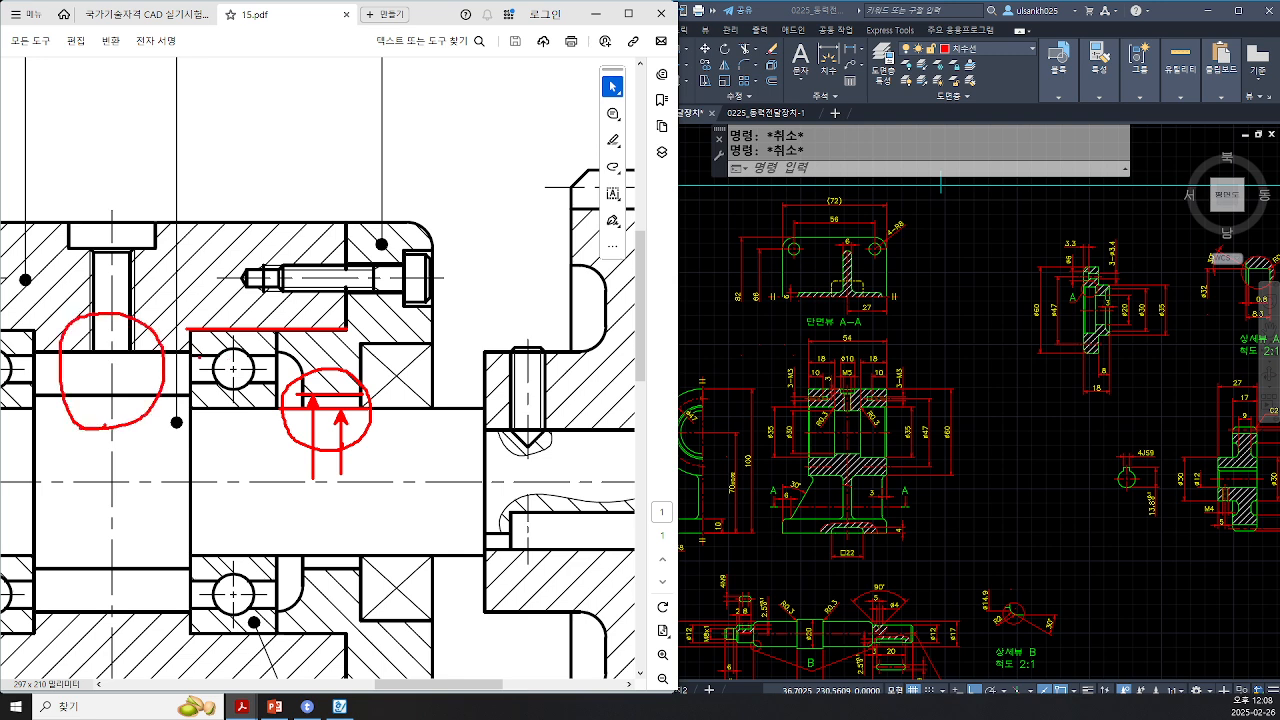
drag(196, 351, 26, 352)
drag(192, 396, 30, 396)
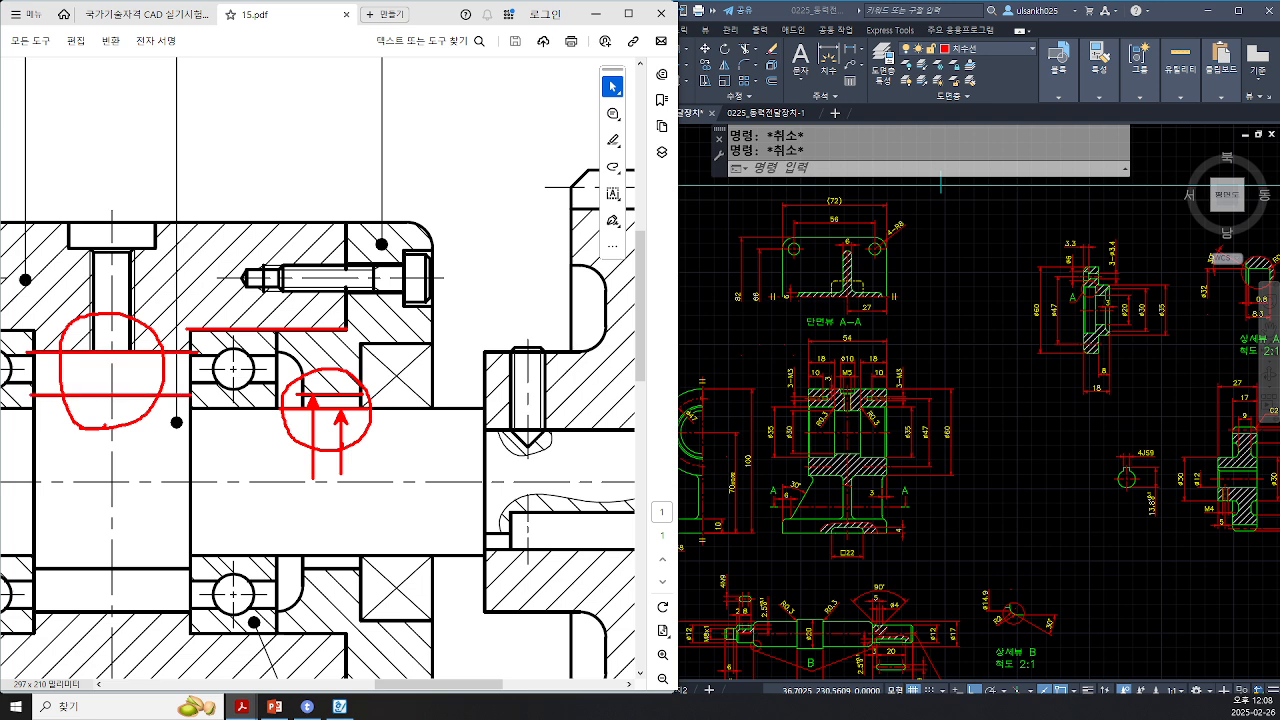
key(Escape)
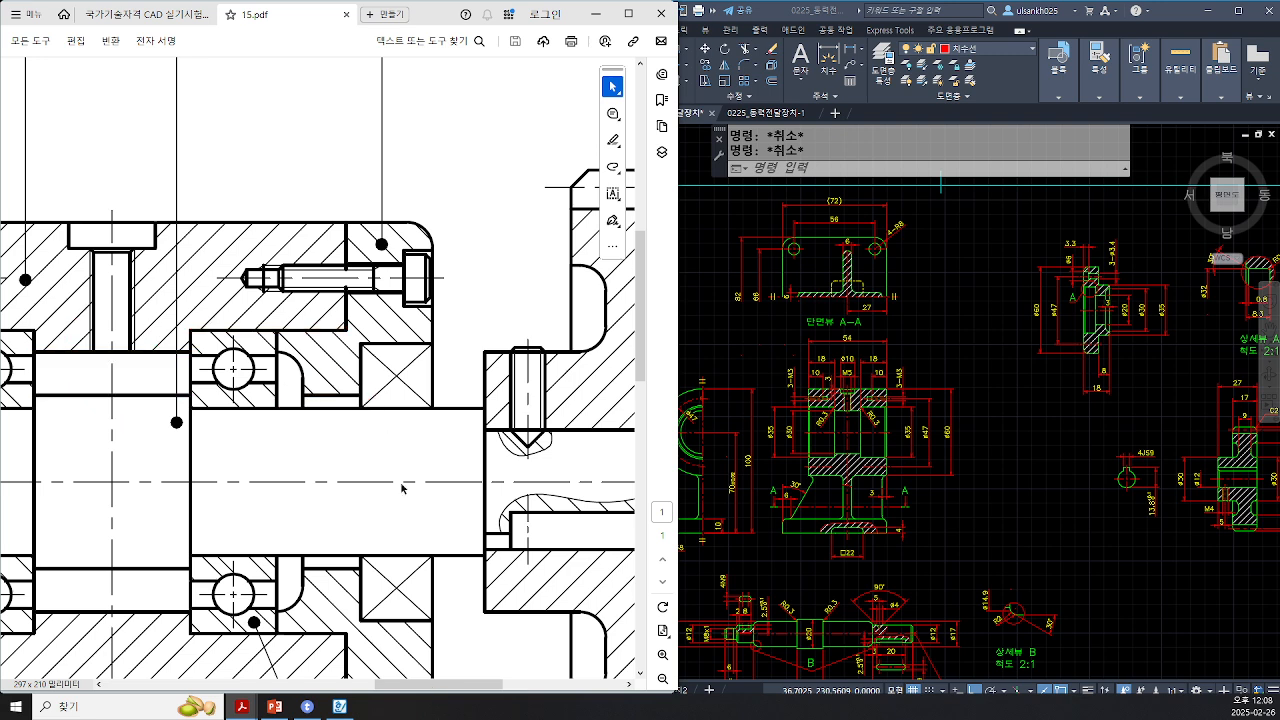
Step: Pan to the gear and examine its hub bore, keyway width and shaft contact surfaces
drag(471, 686, 498, 690)
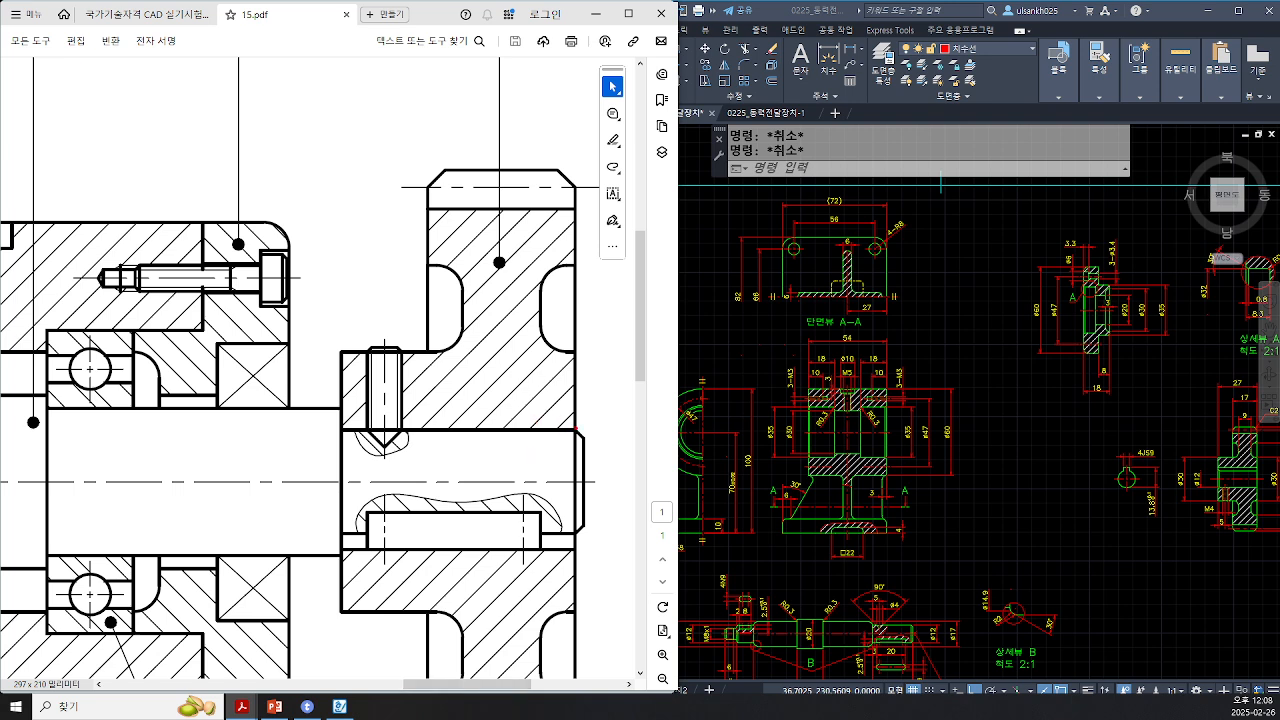
mouse_move(577, 429)
shift+mouse_down()
mouse_move(392, 417)
mouse_move(356, 430)
shift+mouse_up()
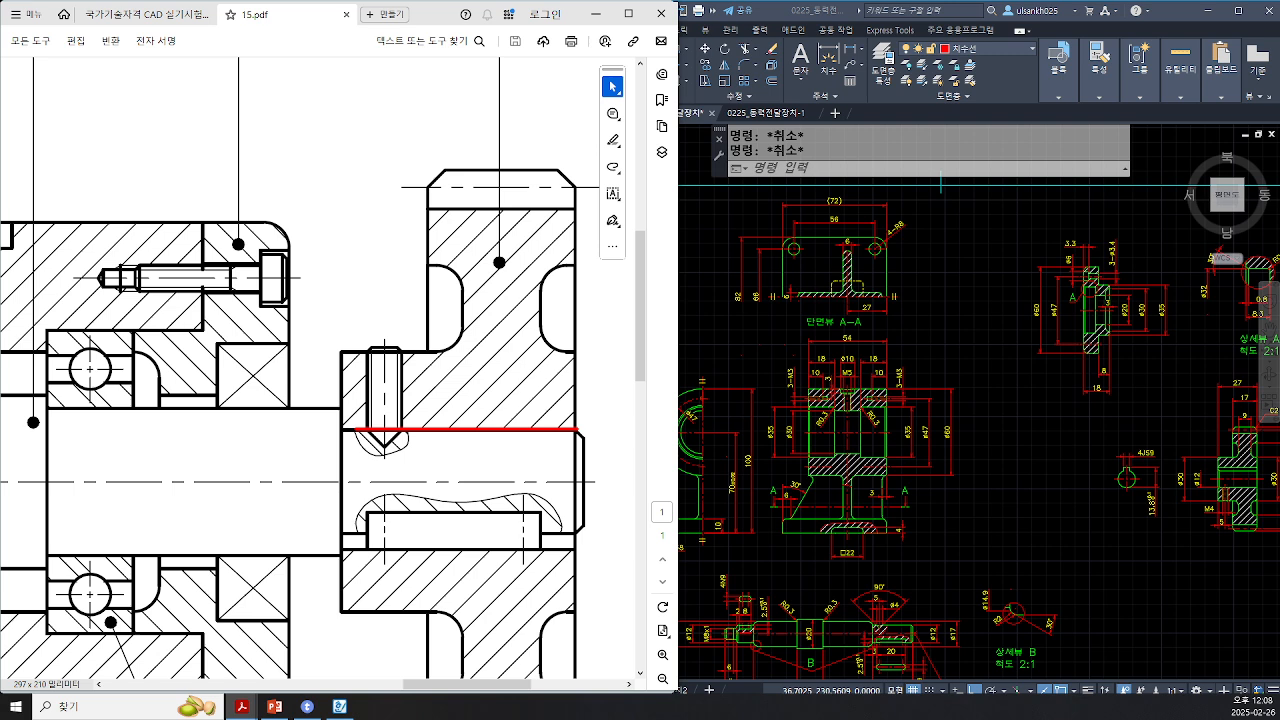
shift+drag(578, 530, 336, 531)
mouse_move(548, 526)
mouse_down()
mouse_move(584, 540)
mouse_move(538, 577)
mouse_up()
mouse_move(555, 459)
mouse_down()
mouse_move(545, 393)
mouse_move(537, 474)
mouse_up()
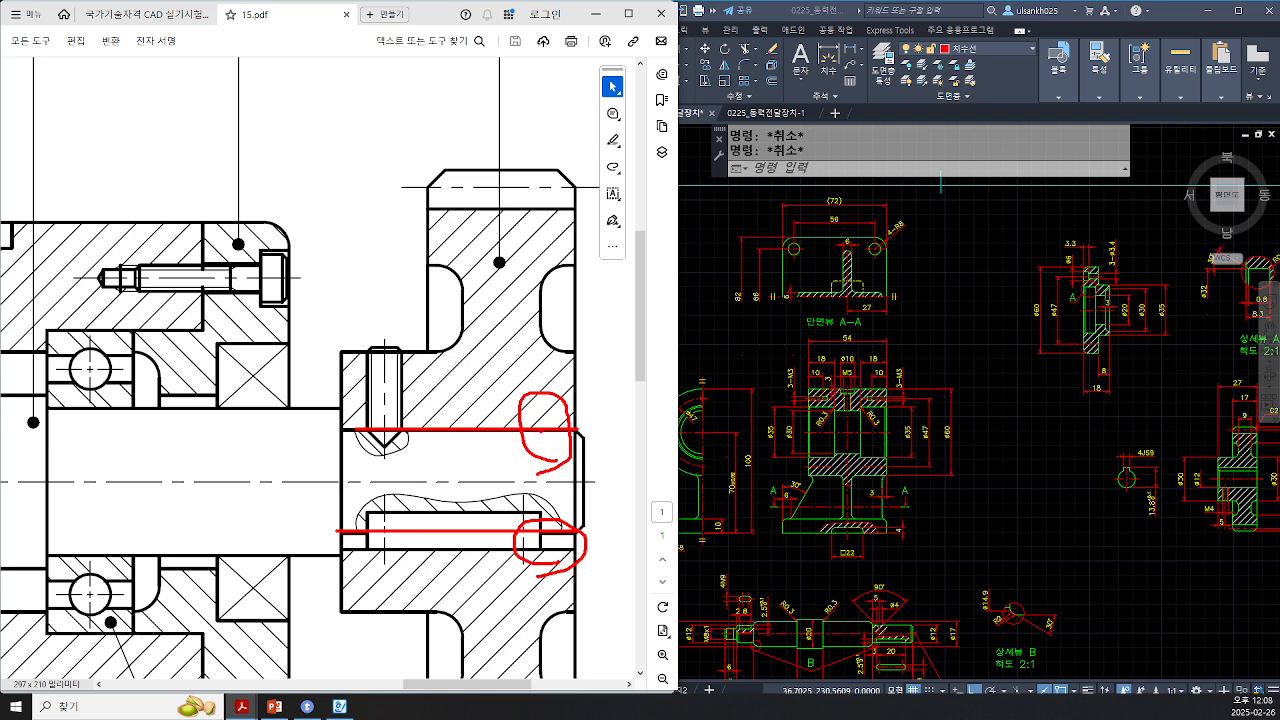
mouse_move(540, 432)
ctrl+shift+mouse_down()
mouse_move(549, 528)
mouse_move(539, 481)
mouse_move(504, 510)
mouse_move(522, 477)
mouse_move(534, 500)
ctrl+shift+mouse_up()
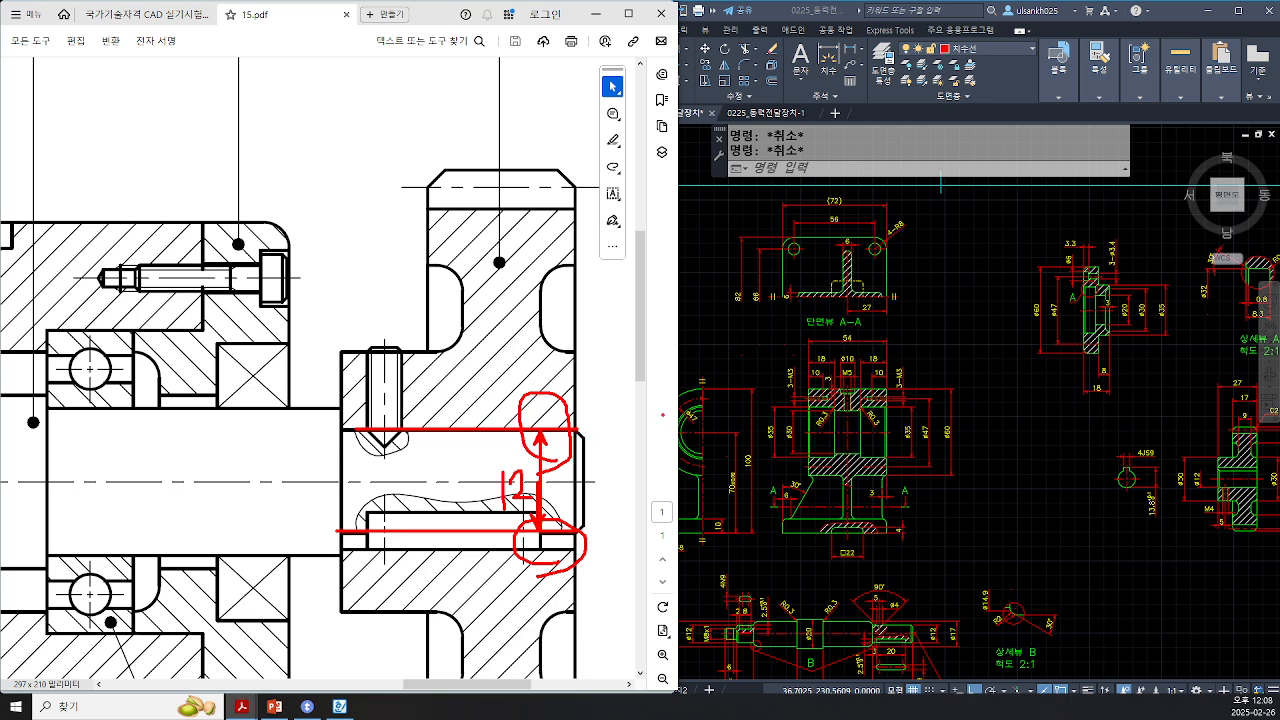
mouse_move(632, 548)
mouse_down()
mouse_move(667, 524)
mouse_move(665, 512)
mouse_move(630, 549)
mouse_move(599, 502)
mouse_move(626, 430)
mouse_move(690, 510)
mouse_move(655, 528)
mouse_up()
mouse_move(690, 479)
mouse_down()
mouse_move(597, 497)
mouse_move(605, 504)
mouse_up()
mouse_move(623, 456)
mouse_down()
mouse_move(627, 490)
mouse_move(646, 472)
mouse_move(667, 476)
mouse_up()
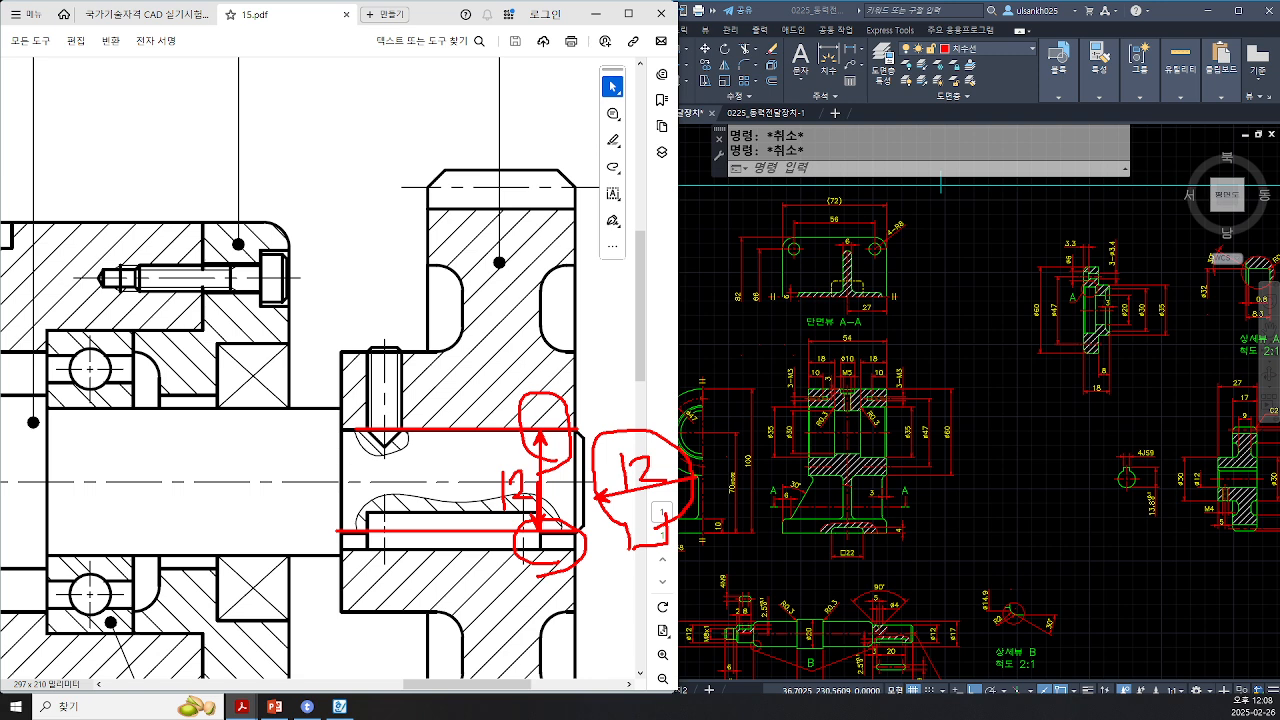
mouse_move(558, 522)
mouse_down()
mouse_move(546, 563)
mouse_move(559, 522)
mouse_move(633, 548)
mouse_move(669, 530)
mouse_up()
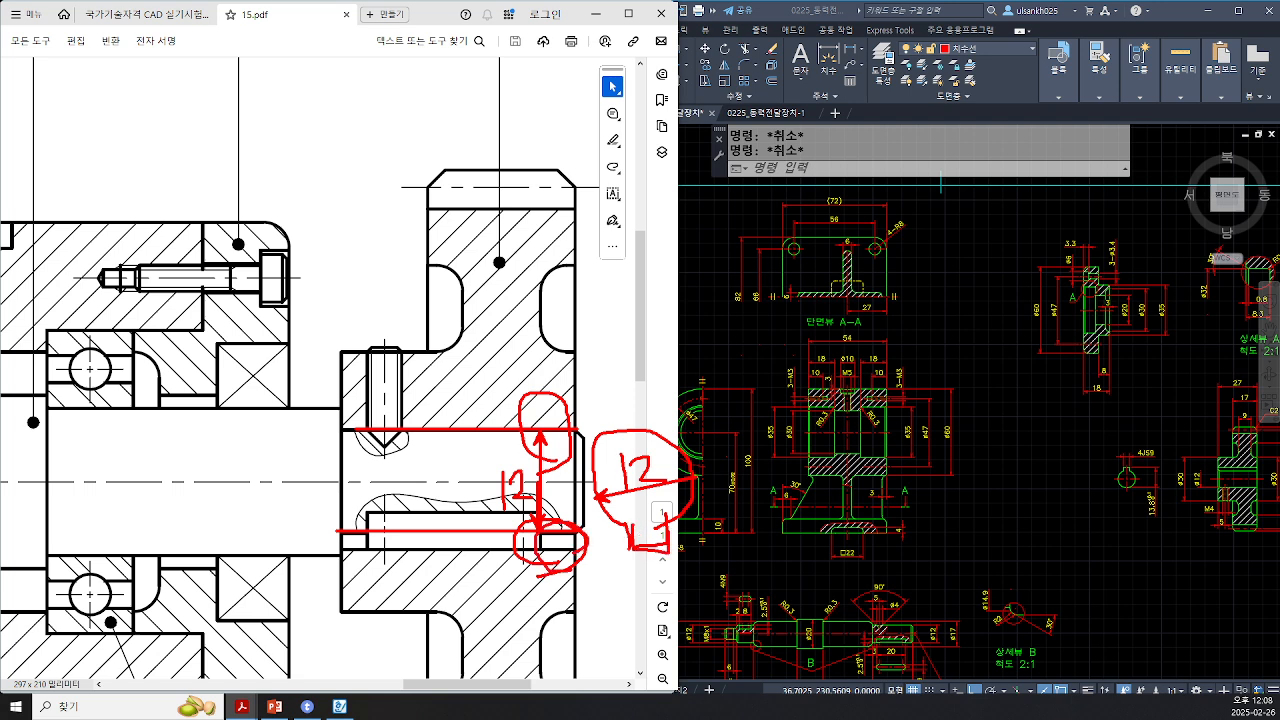
mouse_move(502, 446)
mouse_down()
mouse_move(456, 452)
mouse_move(510, 415)
mouse_move(476, 460)
mouse_up()
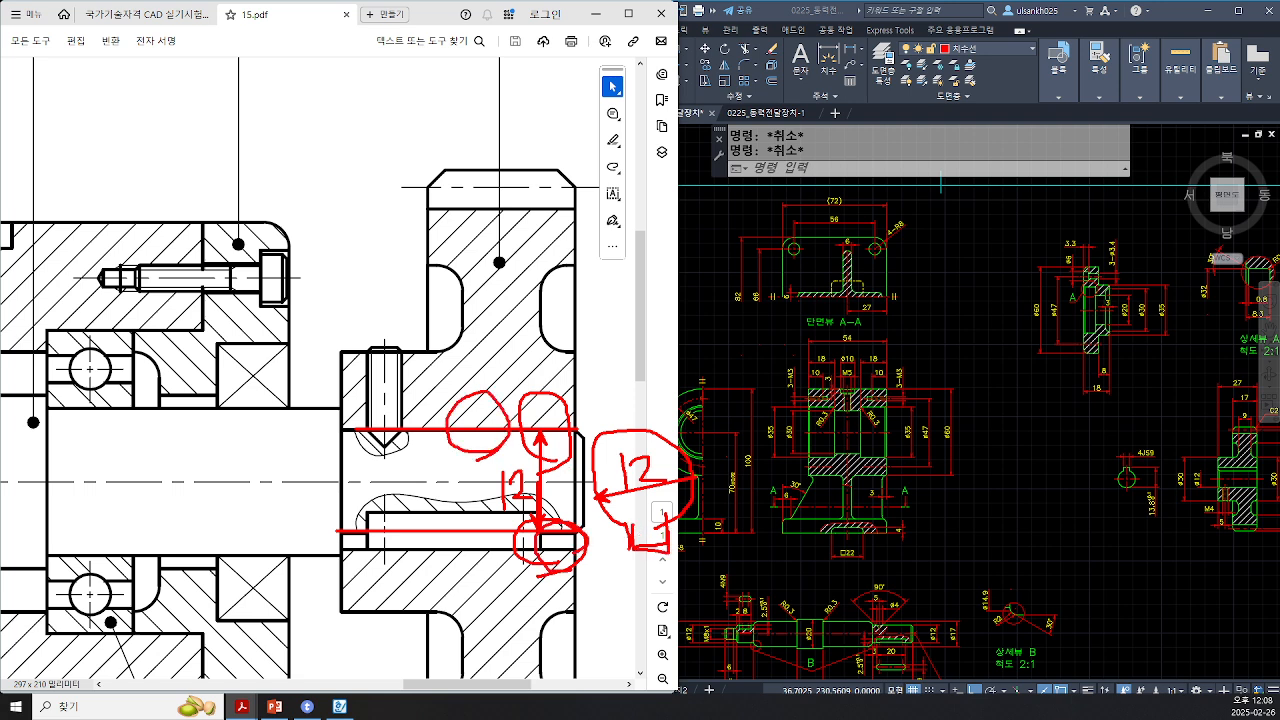
key(Escape)
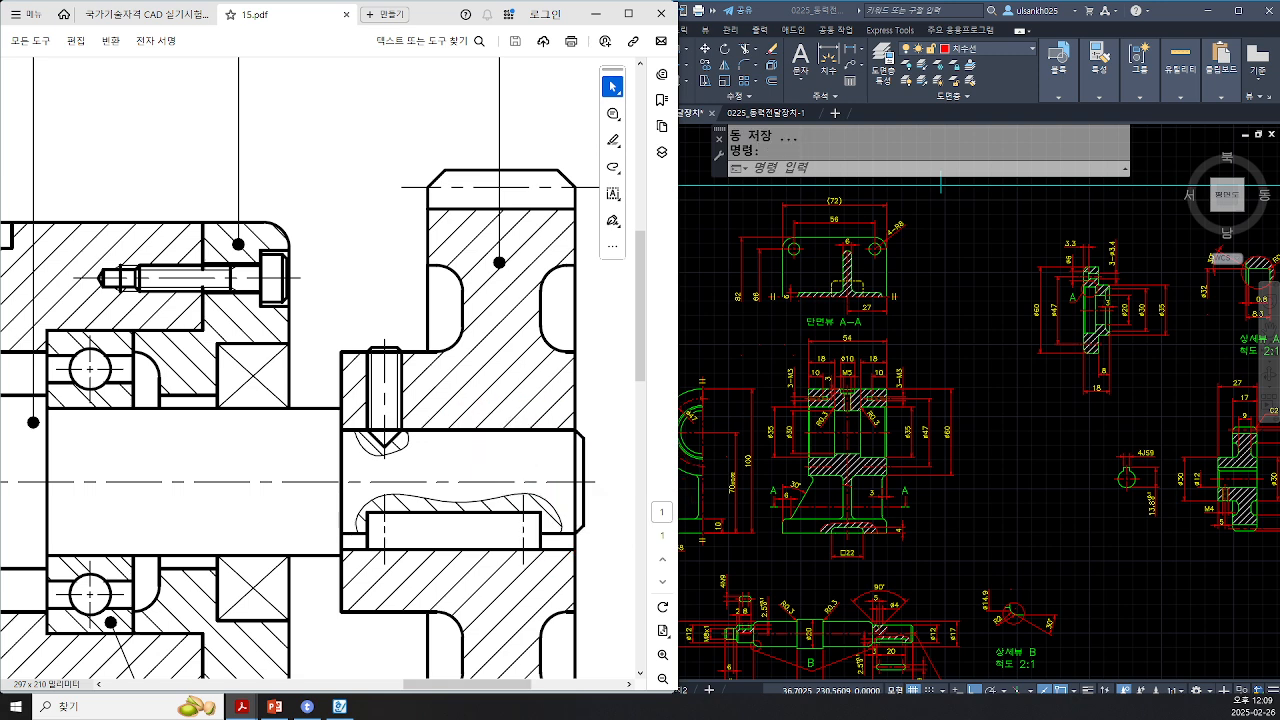
Step: Pan to the coupling side and examine the left bearing seat and cover contact surfaces
drag(519, 692, 482, 692)
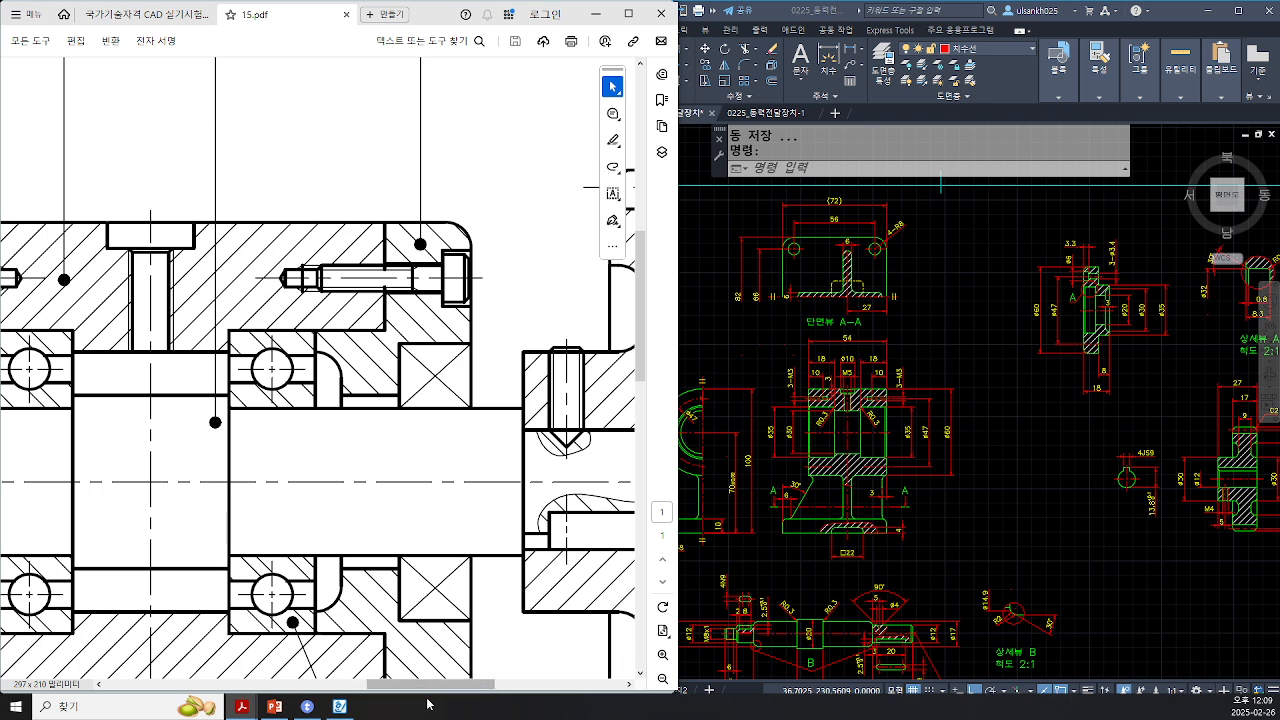
mouse_move(440, 692)
mouse_down()
mouse_move(349, 690)
mouse_move(362, 690)
mouse_up()
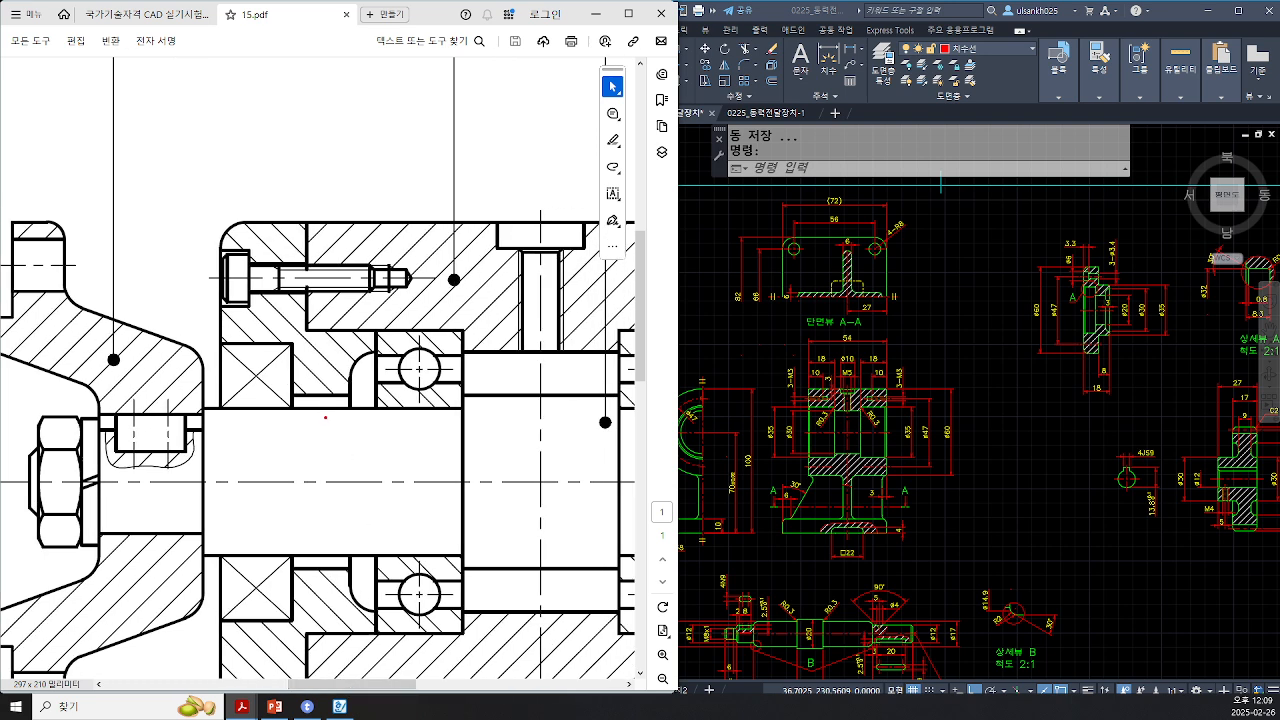
drag(290, 396, 366, 396)
drag(274, 408, 390, 408)
drag(376, 331, 466, 330)
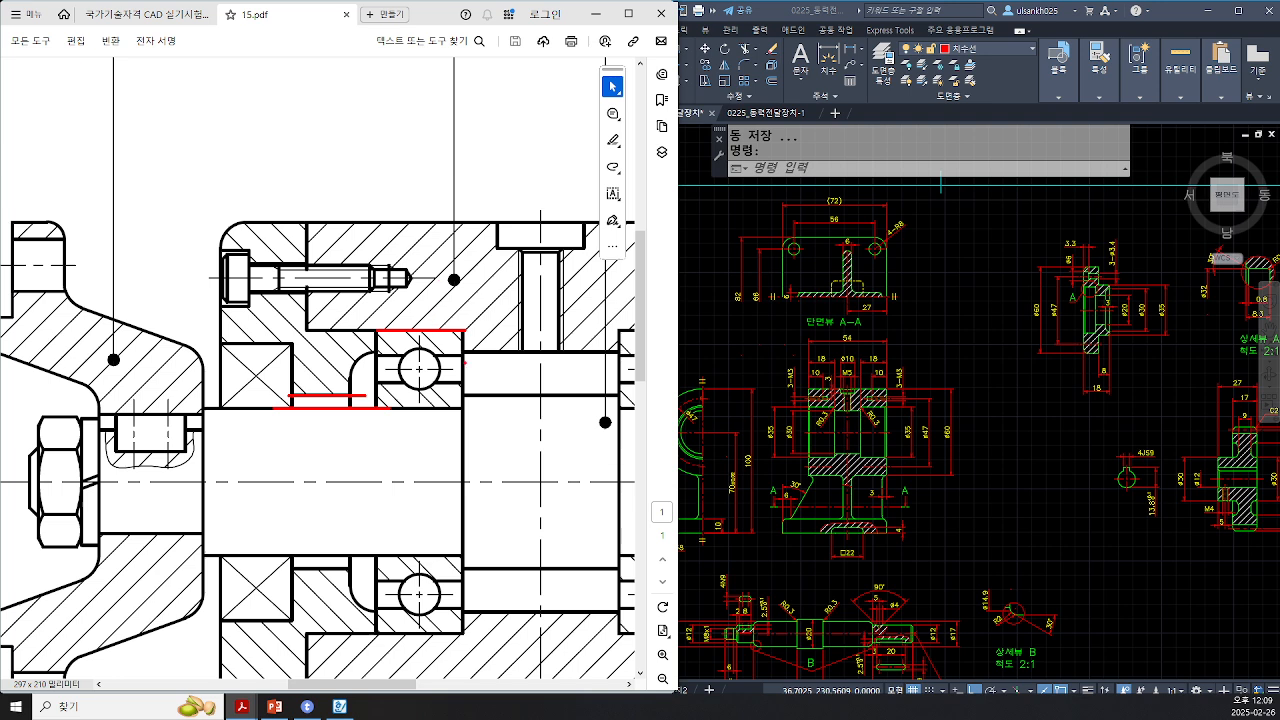
key(Escape)
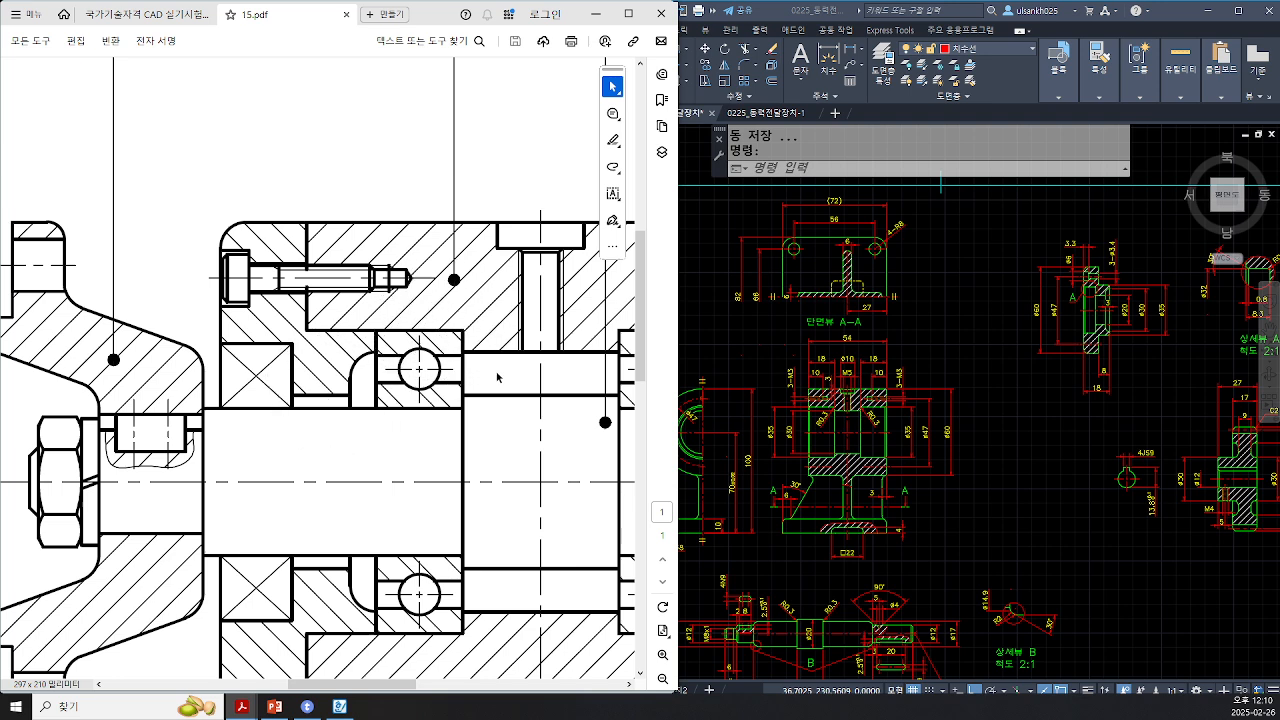
Step: Switch to the fits summary document and read the KS-standard fits section for bearings, oil seals and keys
key(ctrl)
click(340, 707)
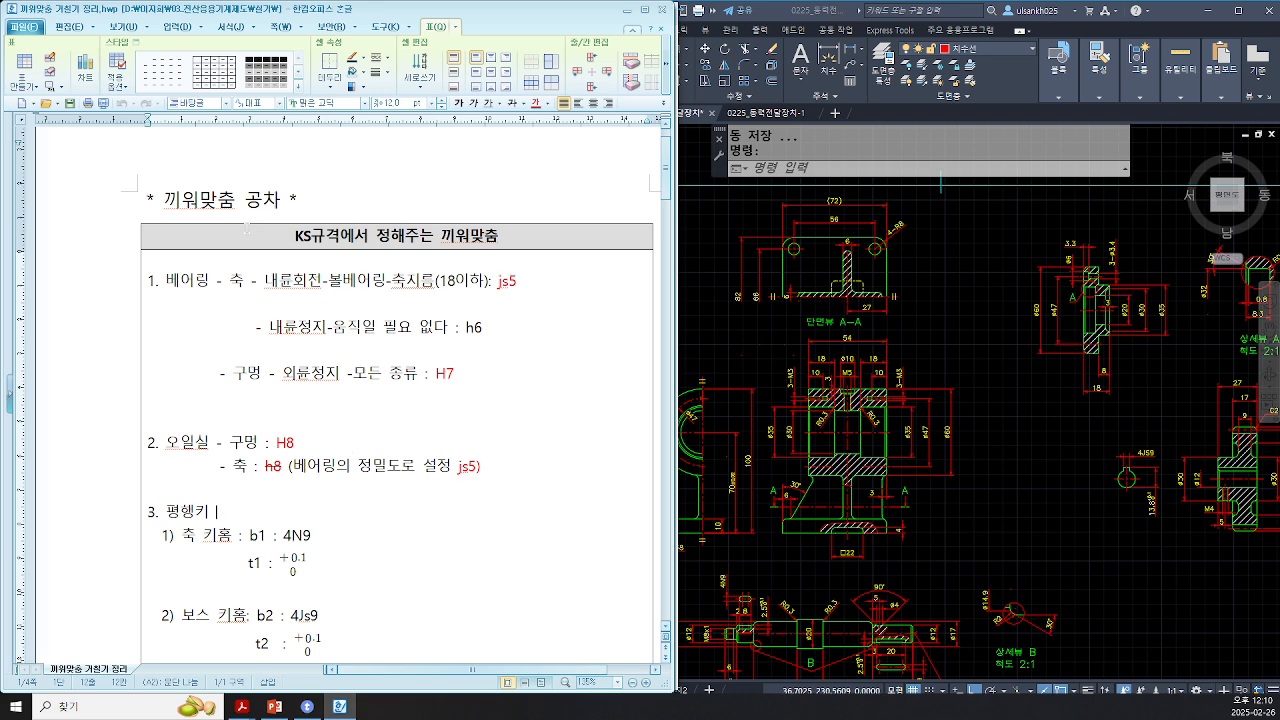
drag(295, 236, 521, 233)
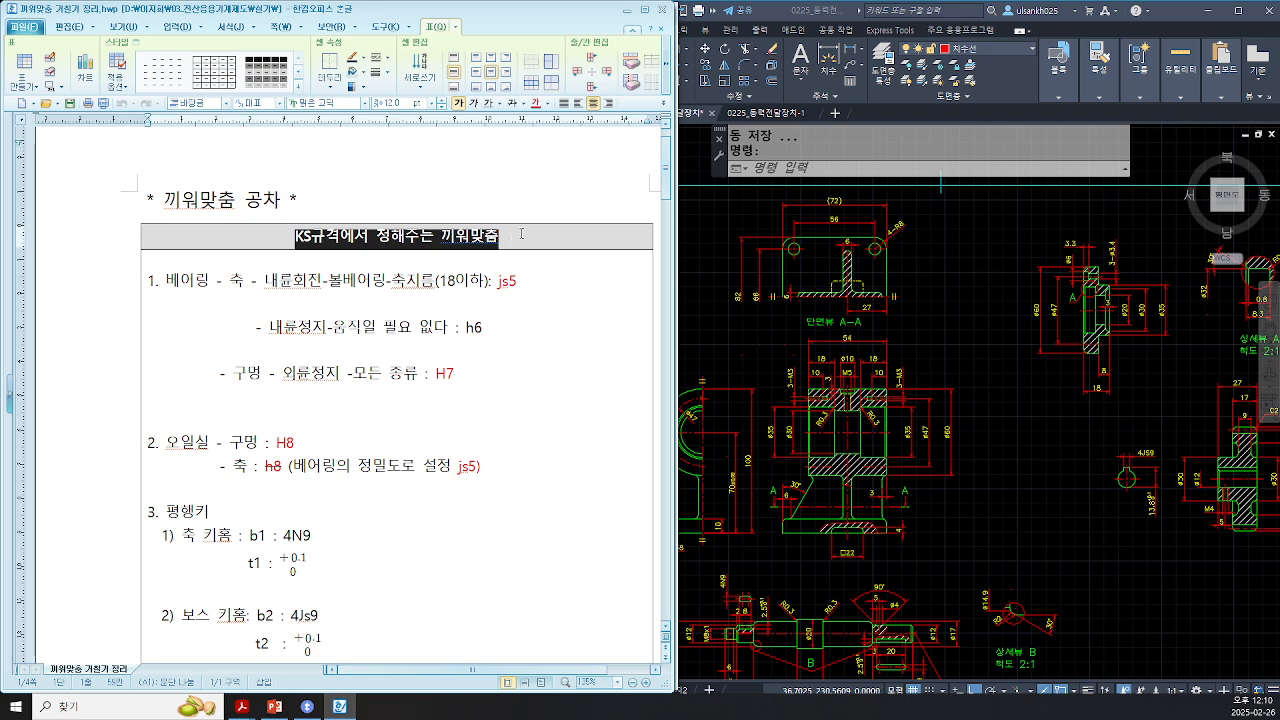
click(340, 240)
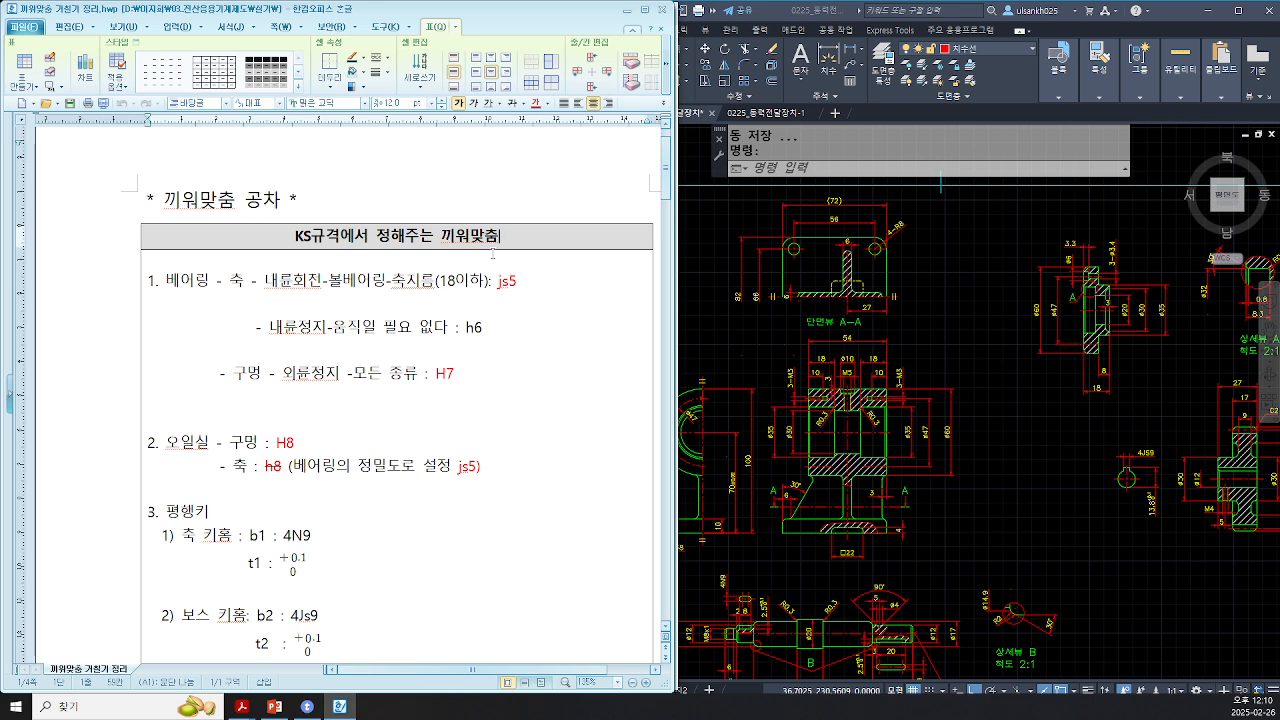
drag(292, 237, 510, 237)
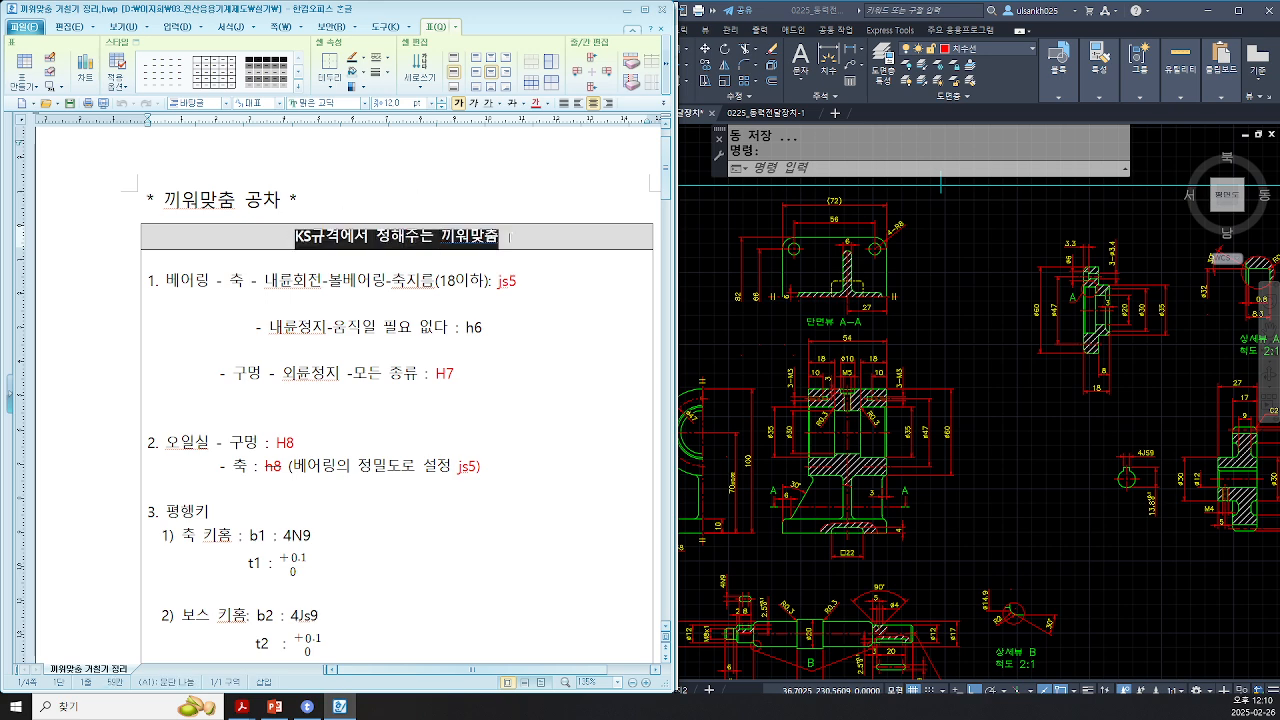
click(510, 237)
scroll(475, 450, down, 3)
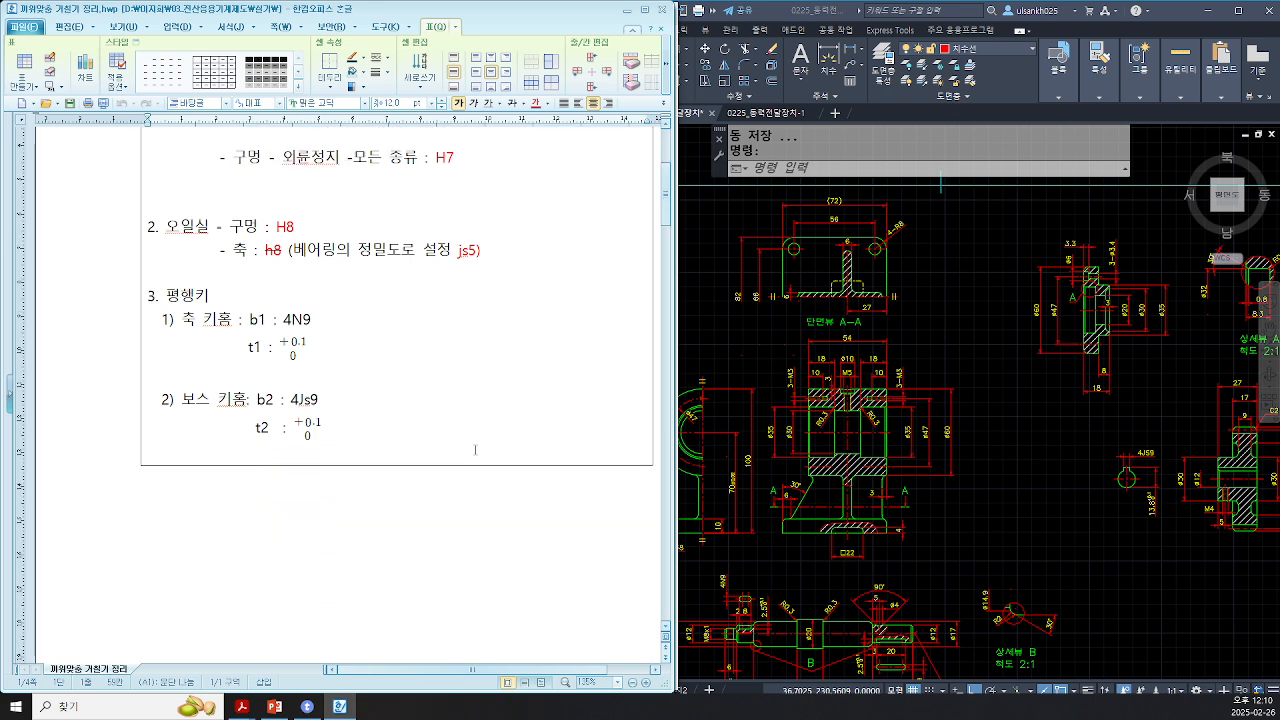
scroll(475, 450, down, 8)
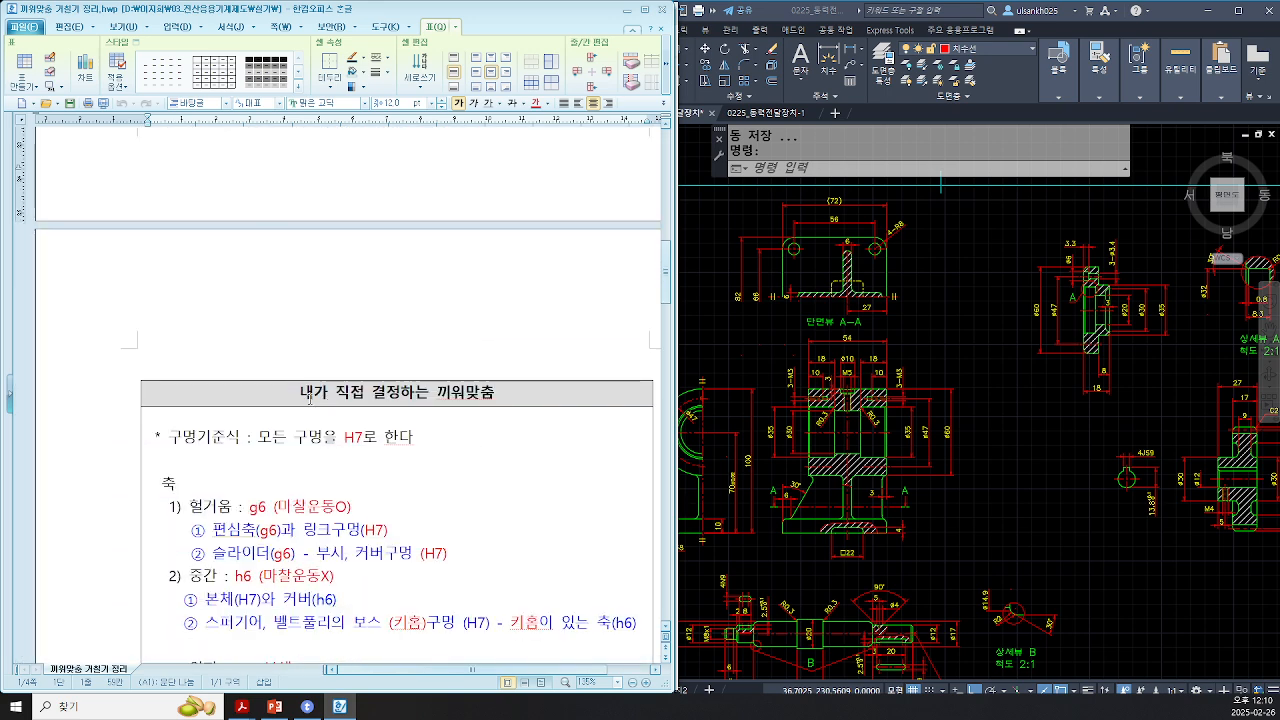
Step: Read the self-determined fits section, then return to the bearing fit entry at the top of the document
triple_click(296, 393)
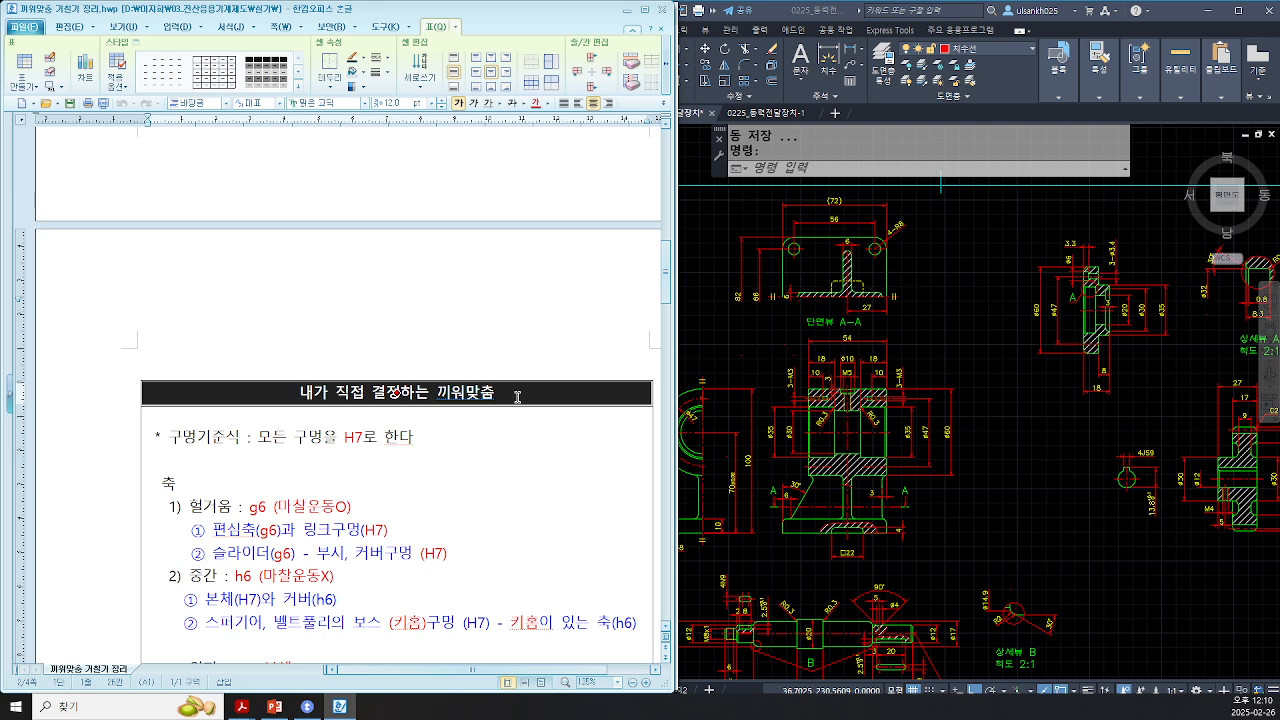
scroll(517, 397, up, 5)
scroll(517, 397, up, 3)
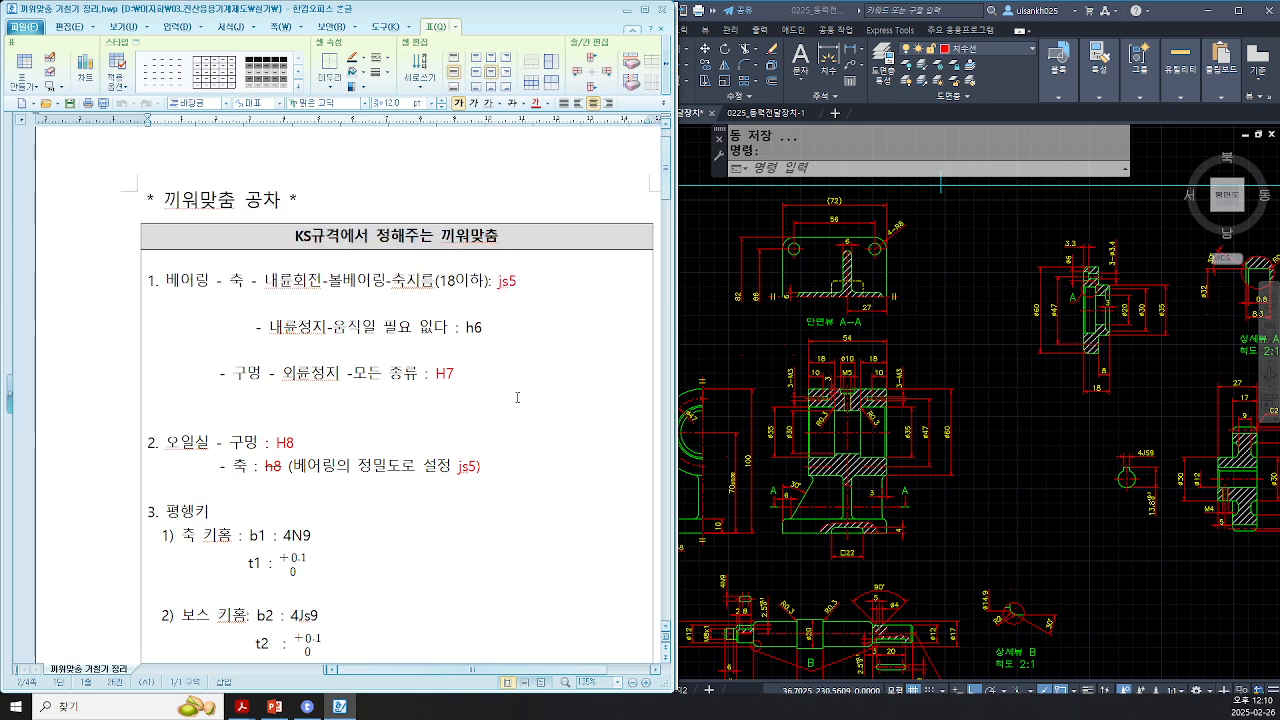
scroll(517, 397, down, 15)
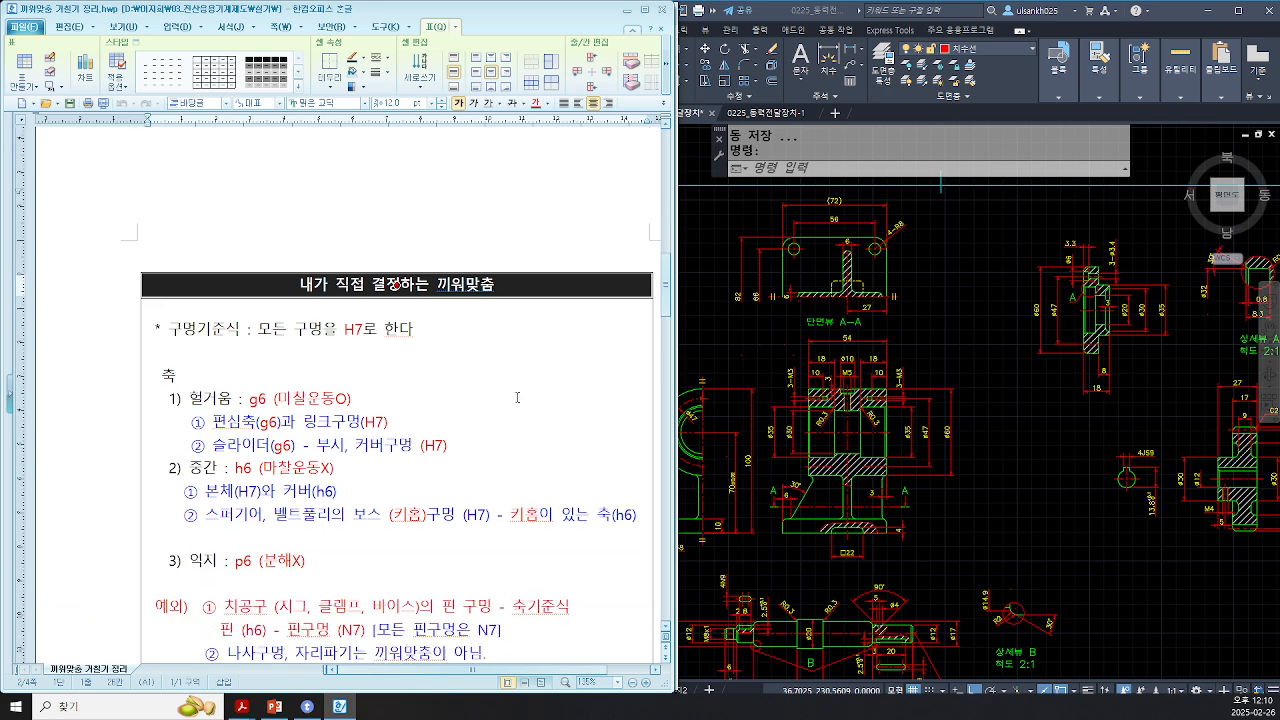
scroll(517, 397, up, 10)
click(517, 397)
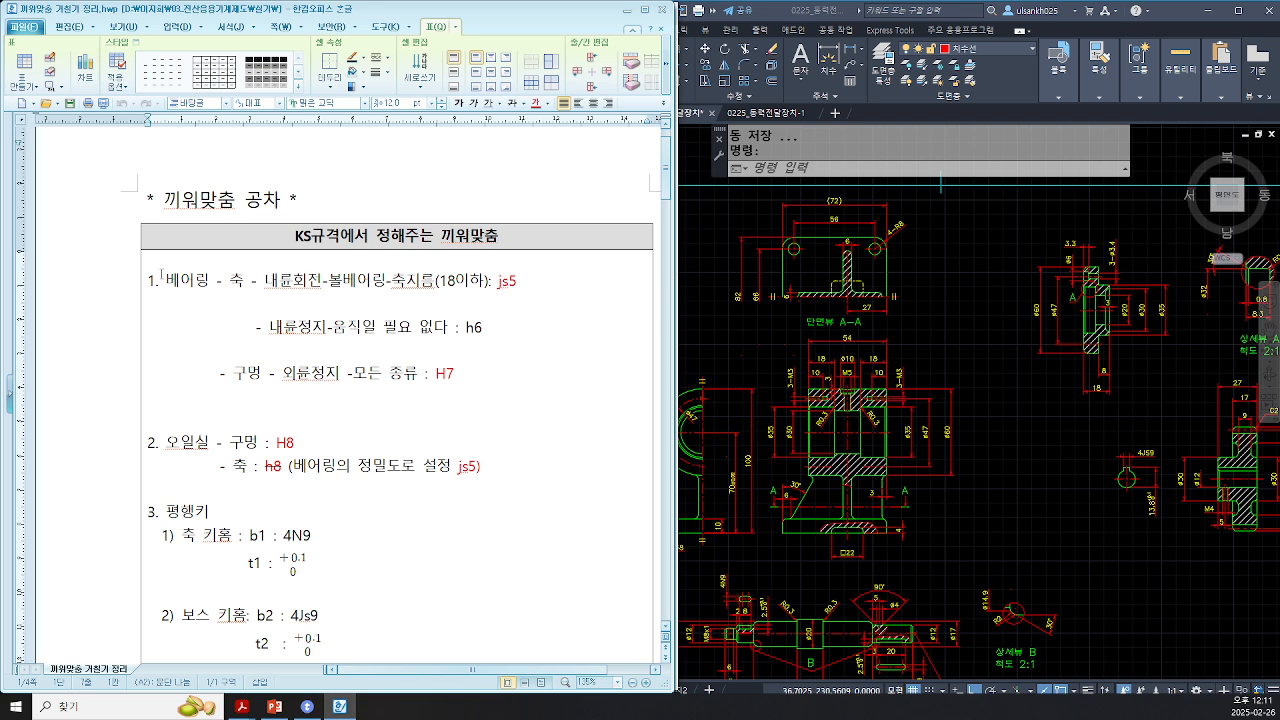
click(163, 280)
drag(164, 281, 208, 281)
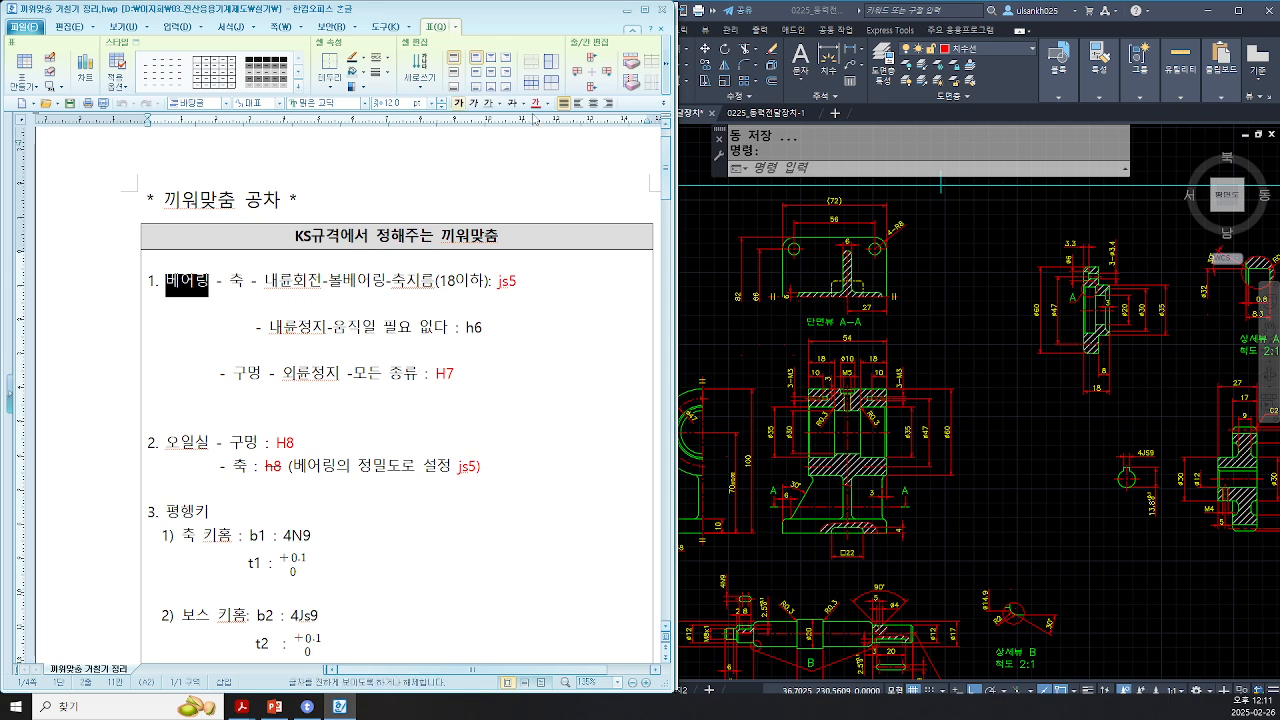
Step: Format the headings 베어링, 오일실 and 평행키 in the fits summary in bold blue
click(548, 104)
click(591, 148)
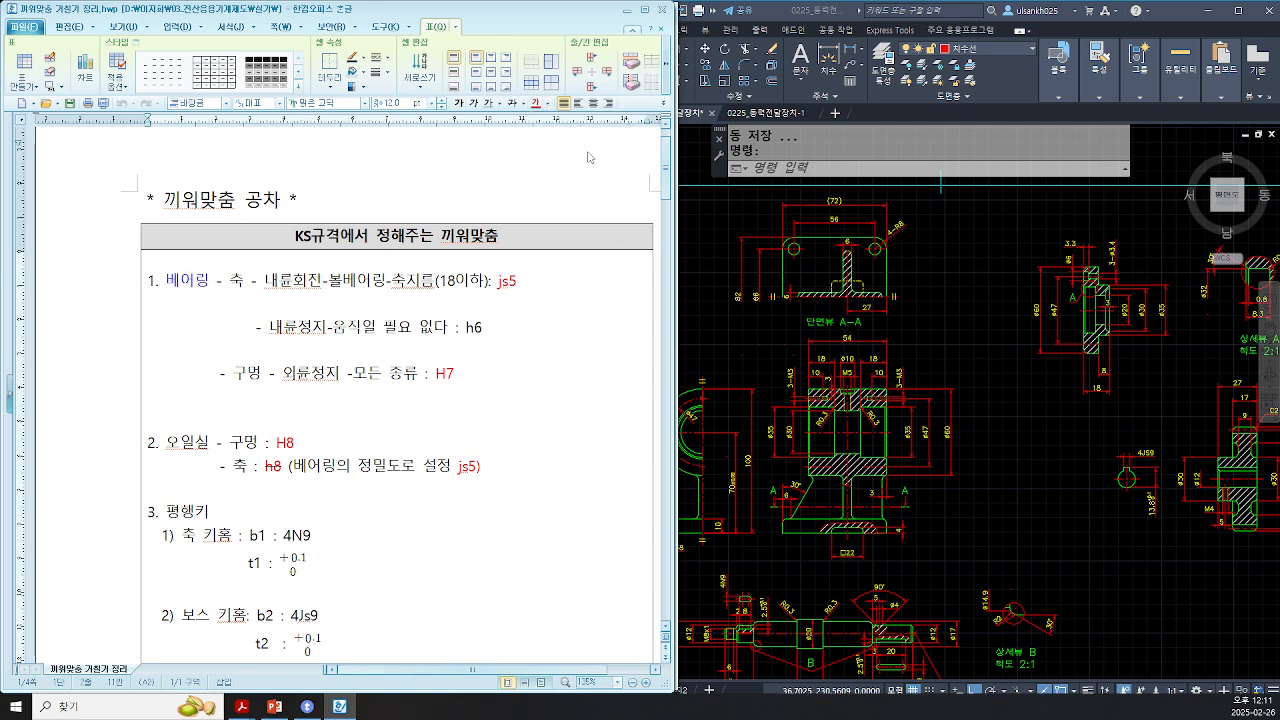
click(164, 441)
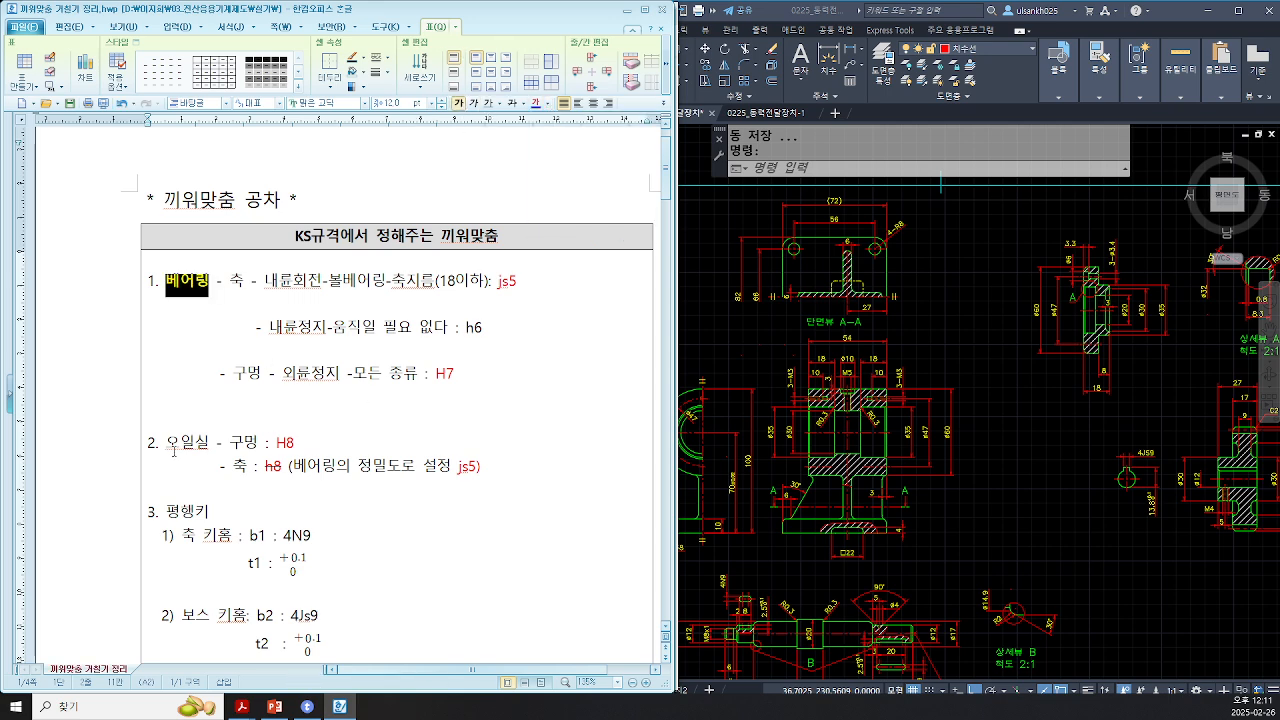
drag(164, 441, 216, 442)
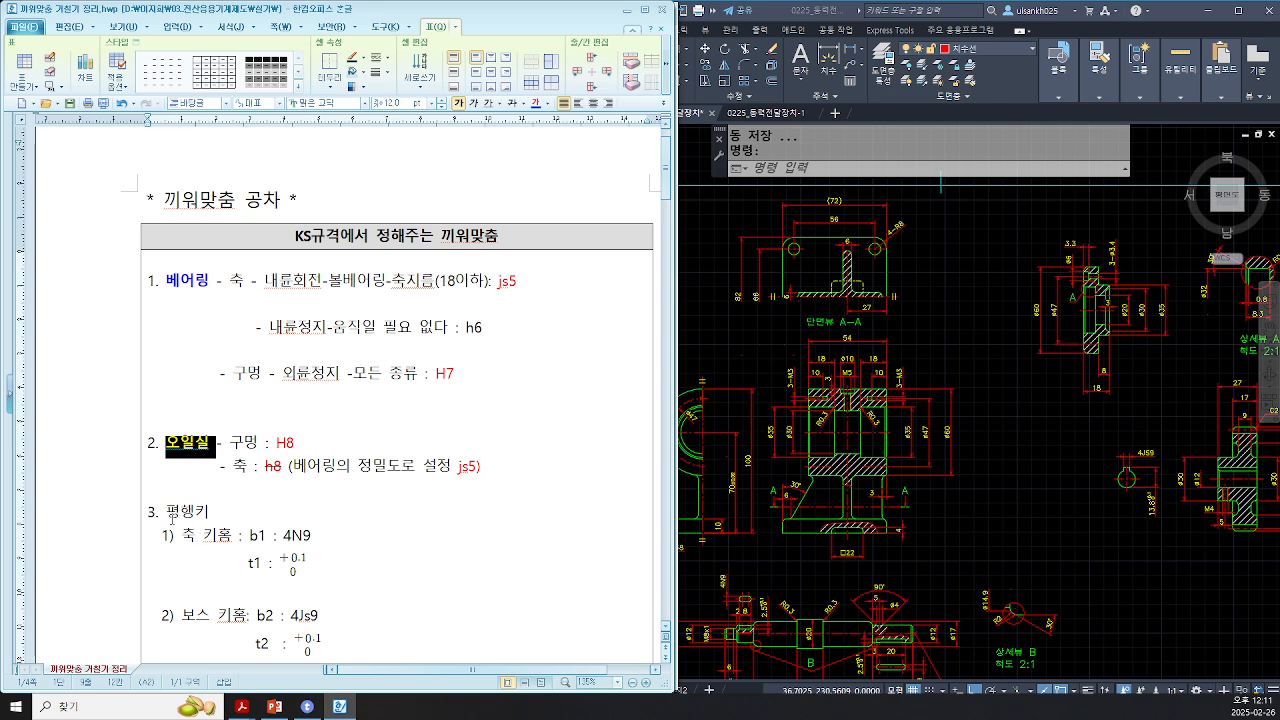
drag(166, 512, 210, 516)
click(535, 103)
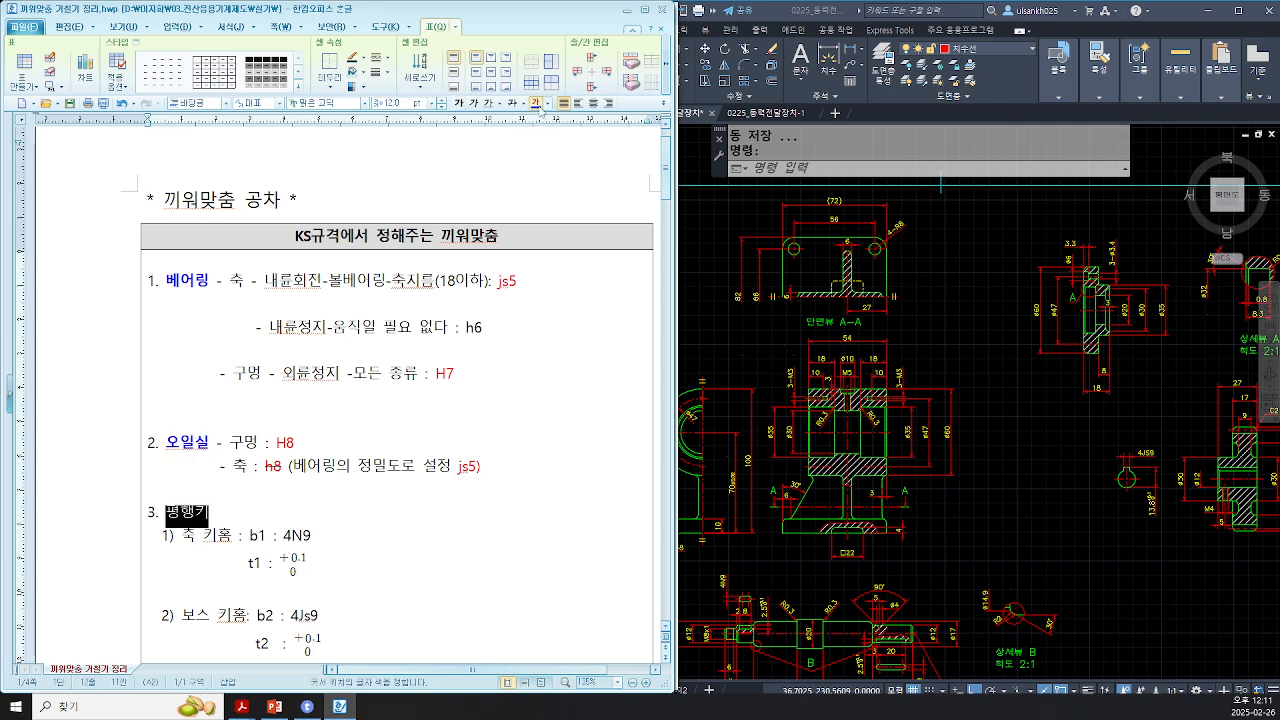
click(457, 103)
click(456, 450)
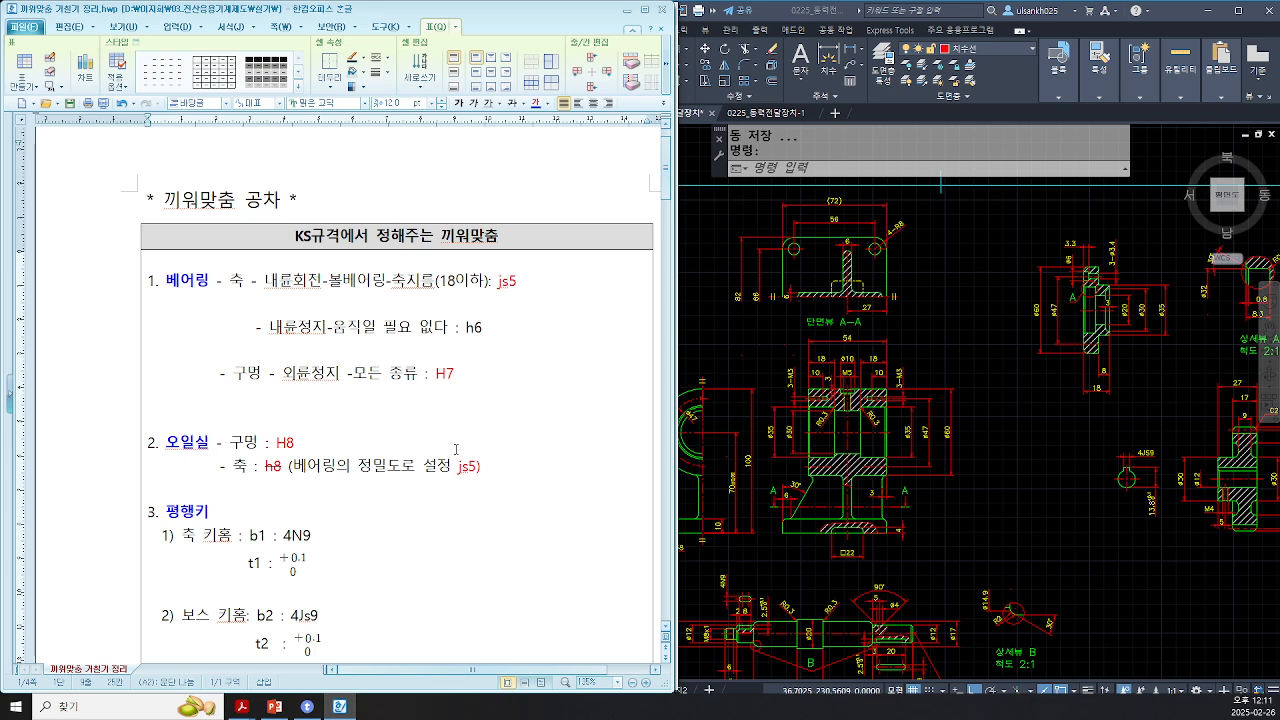
Step: Highlight the shaft (축) and hole (구멍) terms in the bearing fit entry
double_click(236, 283)
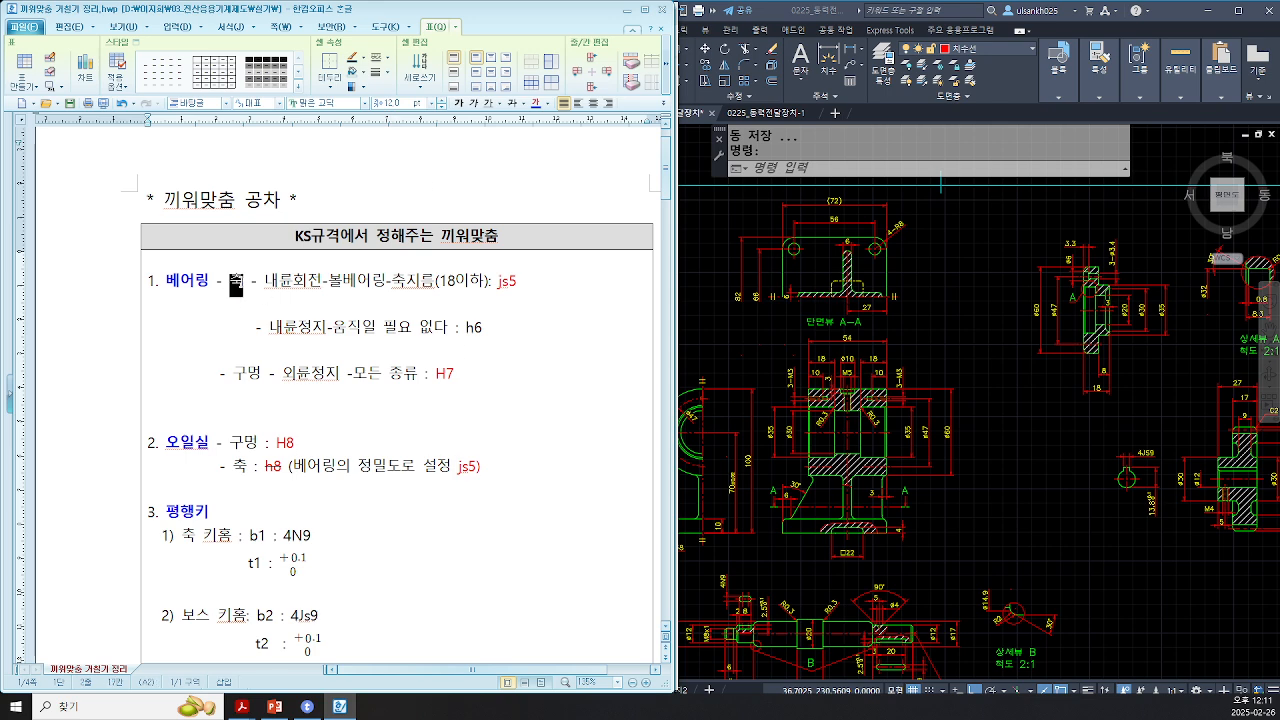
double_click(256, 374)
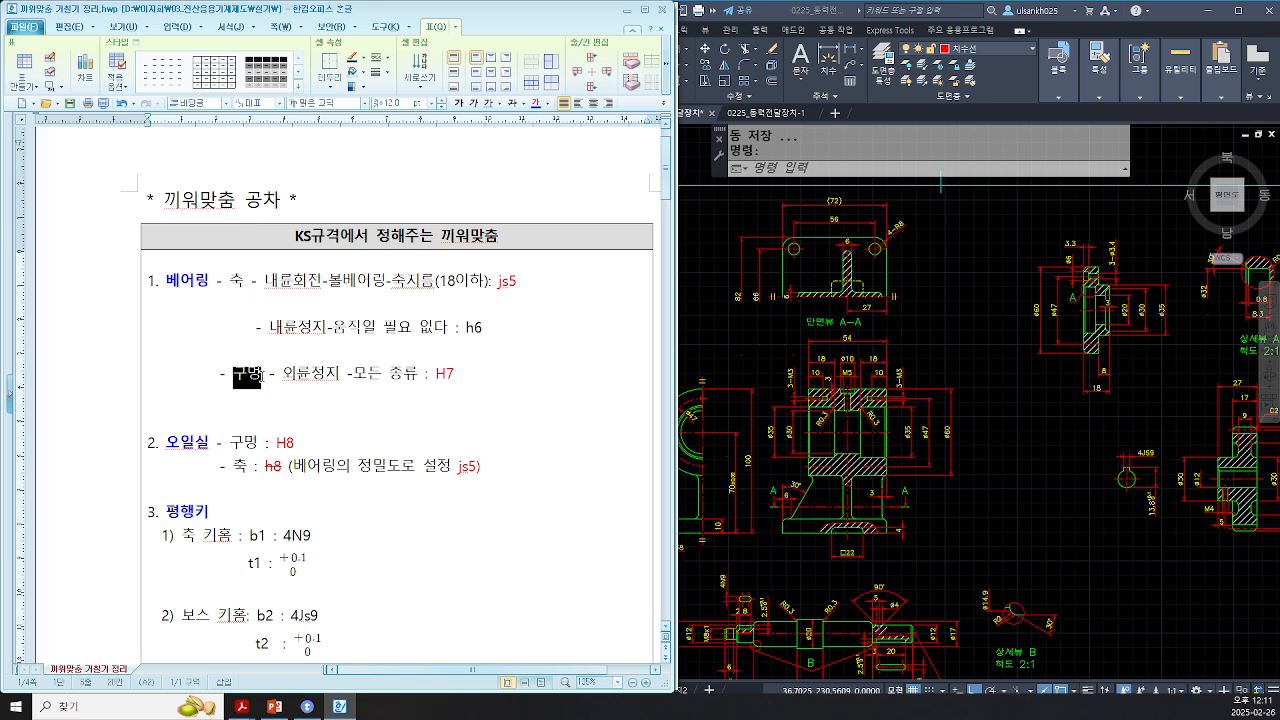
click(513, 430)
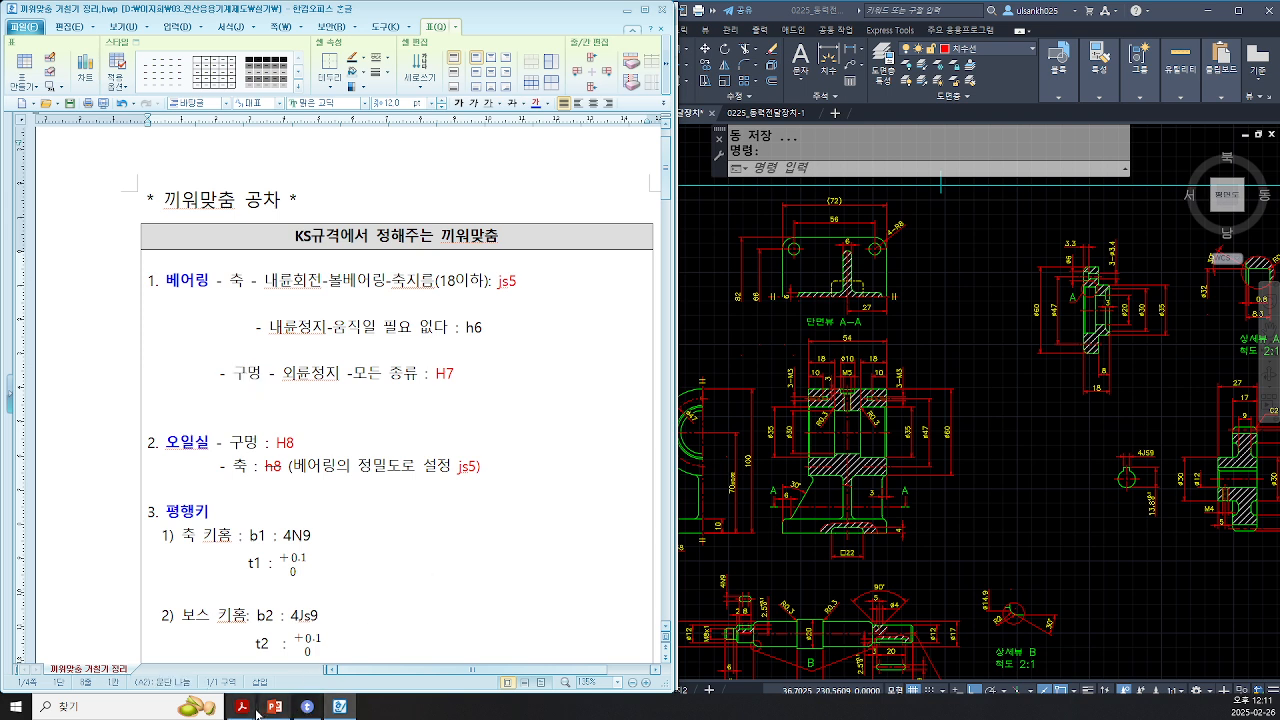
Step: Switch to the assembly drawing PDF, pan to the right bearing, and outline its outer and inner rings with red rectangles
mouse_move(257, 713)
click(287, 645)
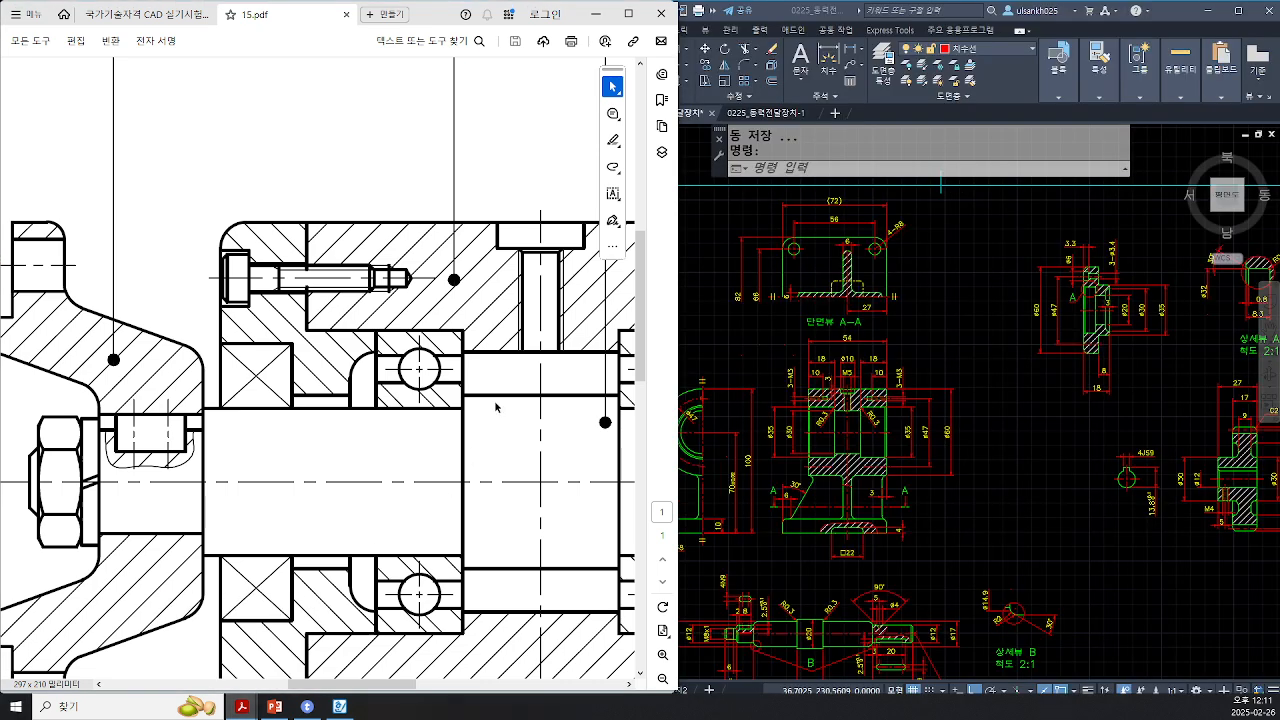
drag(369, 685, 421, 688)
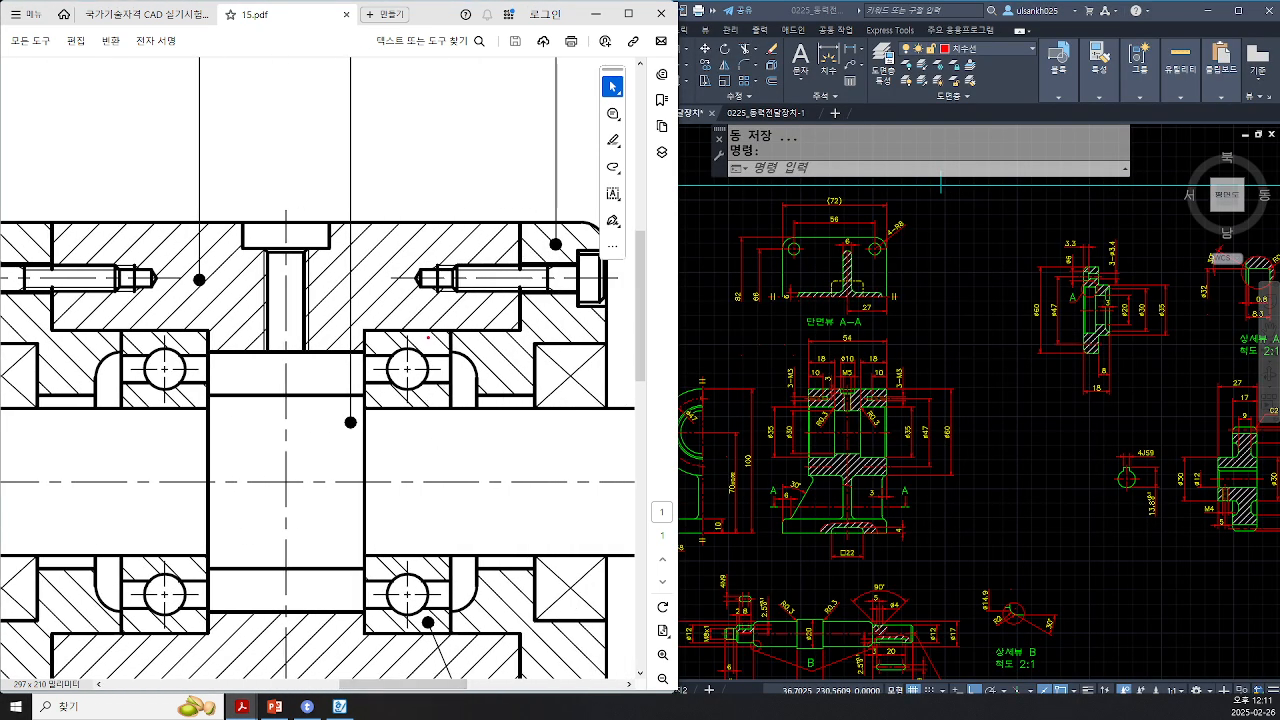
drag(360, 330, 452, 355)
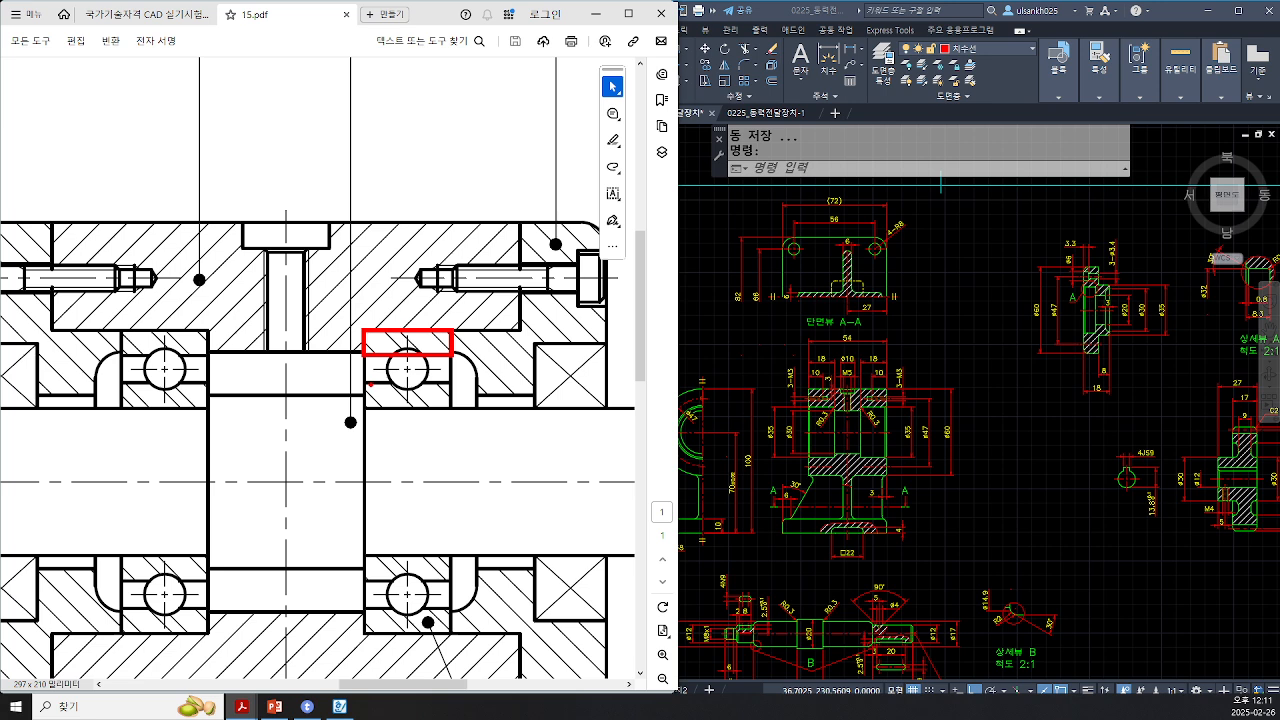
drag(366, 381, 451, 407)
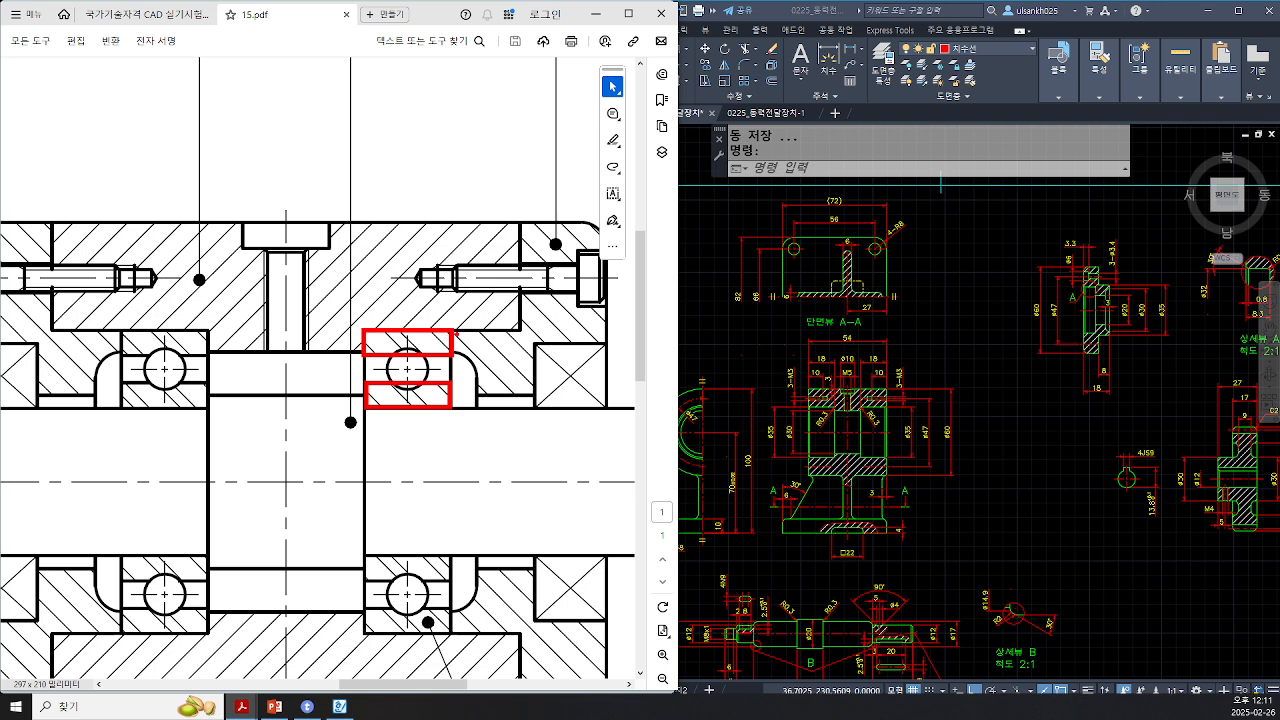
Step: Handwrite the labels 외 and 내 beside the bearing rings and 축 on the shaft
mouse_move(455, 334)
mouse_down()
mouse_move(495, 333)
mouse_move(496, 348)
mouse_move(525, 356)
mouse_up()
drag(446, 396, 501, 428)
drag(502, 420, 512, 434)
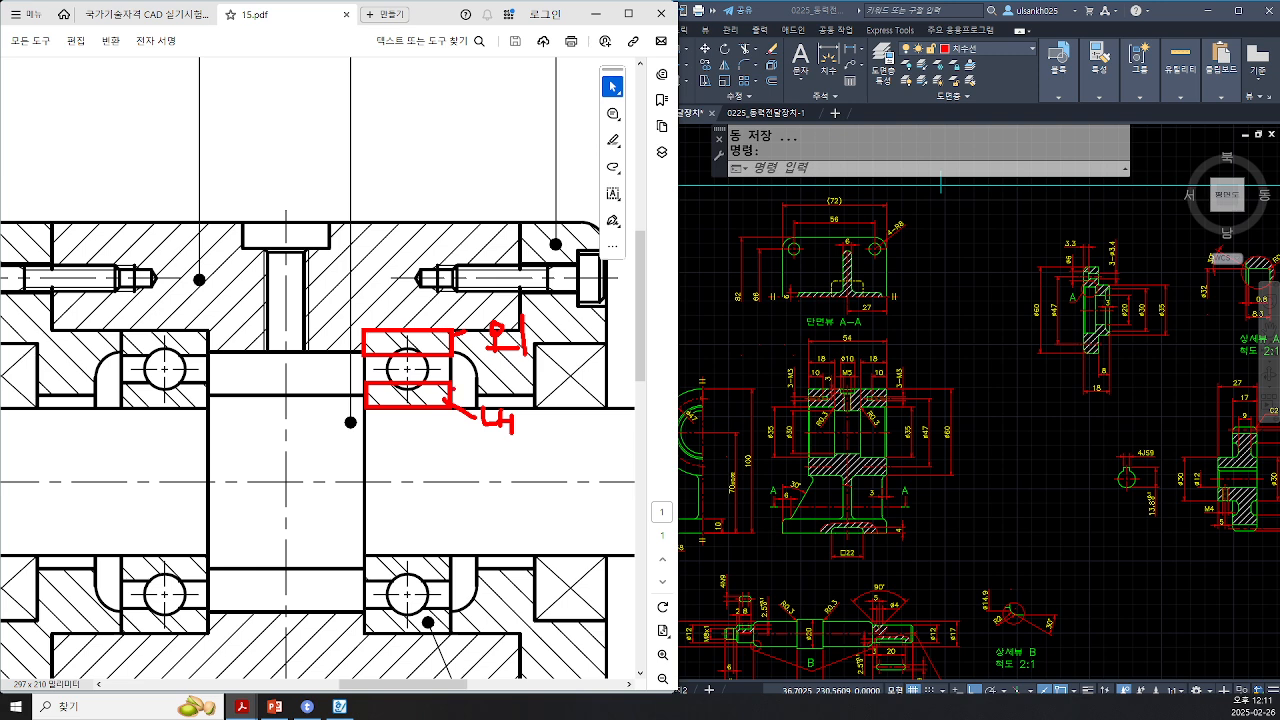
mouse_move(452, 330)
mouse_down()
mouse_move(378, 330)
mouse_move(450, 328)
mouse_up()
key(ctrl)
key(ctrl)
mouse_move(458, 327)
mouse_down()
mouse_move(364, 327)
mouse_move(457, 327)
mouse_up()
mouse_move(452, 407)
mouse_down()
mouse_move(368, 408)
mouse_move(452, 408)
mouse_move(442, 476)
mouse_move(456, 480)
mouse_move(459, 508)
mouse_up()
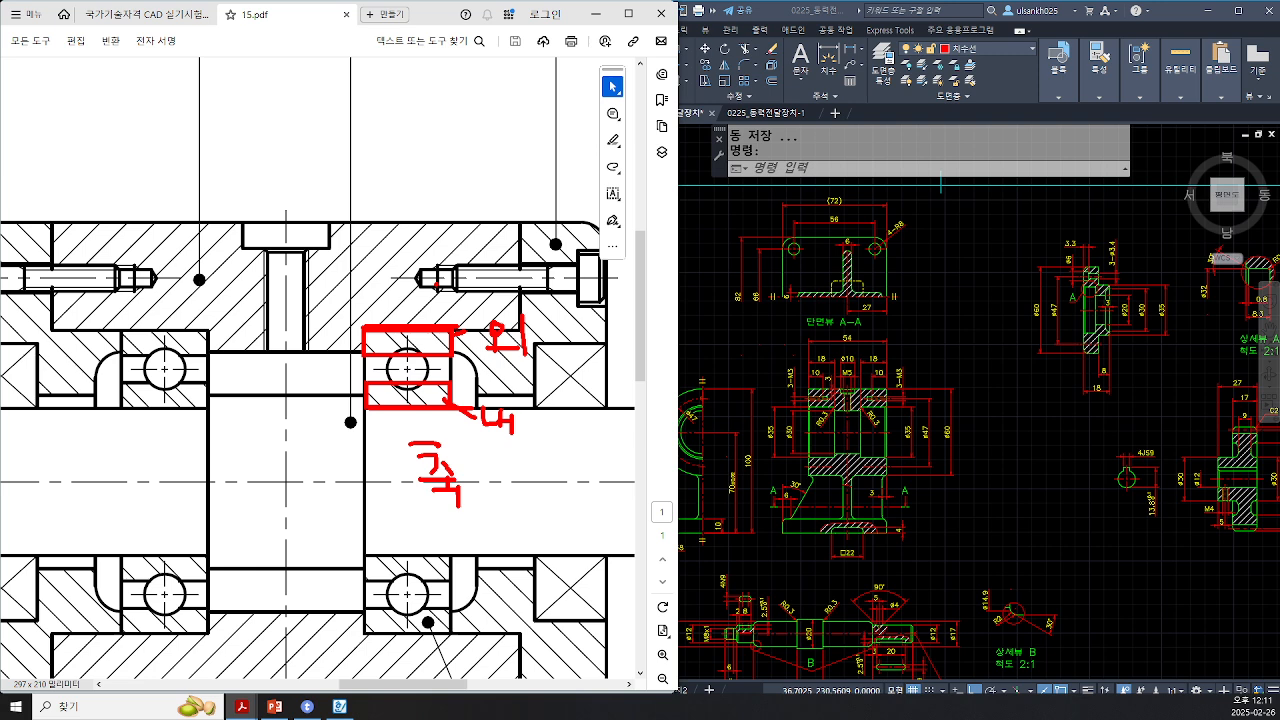
Step: Write 본 on the housing above the bearing and draw rotation arrows around the shaft
mouse_move(408, 266)
mouse_down()
mouse_move(409, 285)
mouse_move(428, 290)
mouse_up()
mouse_move(408, 290)
mouse_down()
mouse_move(429, 290)
mouse_move(424, 278)
mouse_move(418, 304)
mouse_up()
drag(392, 303, 440, 317)
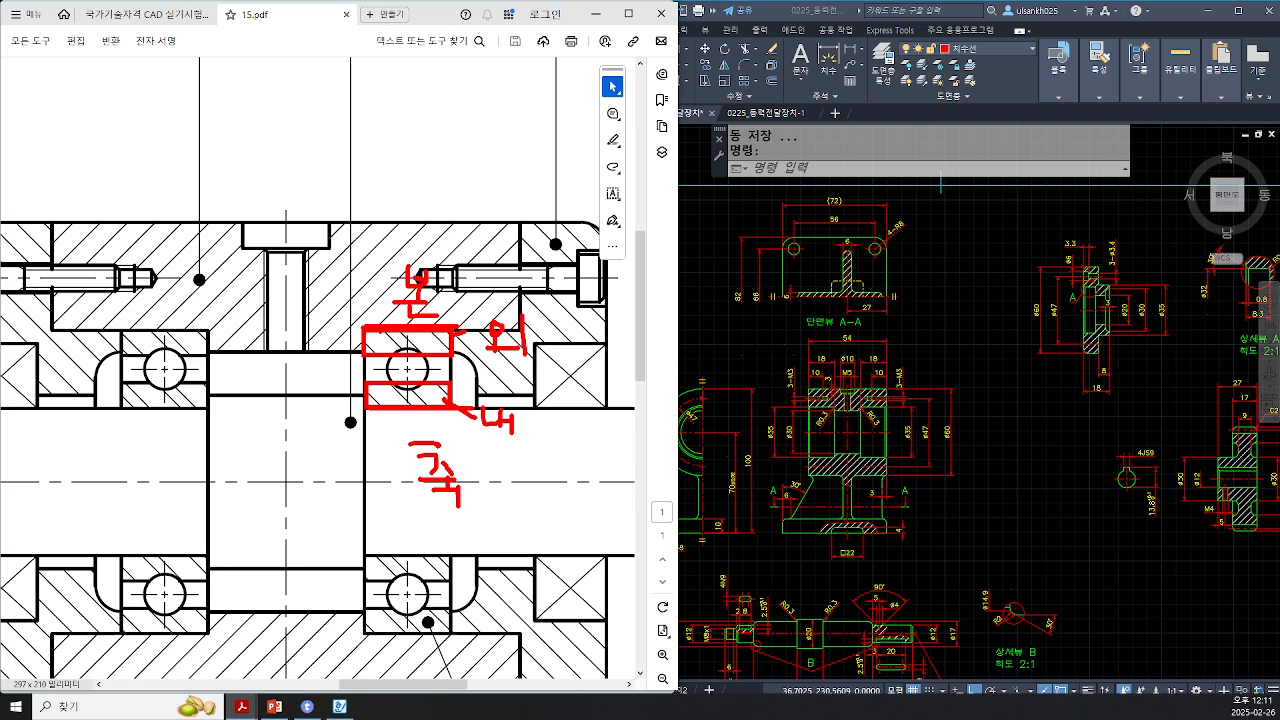
mouse_move(532, 438)
mouse_down()
mouse_move(549, 473)
mouse_move(535, 489)
mouse_move(573, 504)
mouse_up()
mouse_move(350, 326)
mouse_down()
mouse_move(290, 590)
mouse_move(350, 536)
mouse_move(380, 552)
mouse_up()
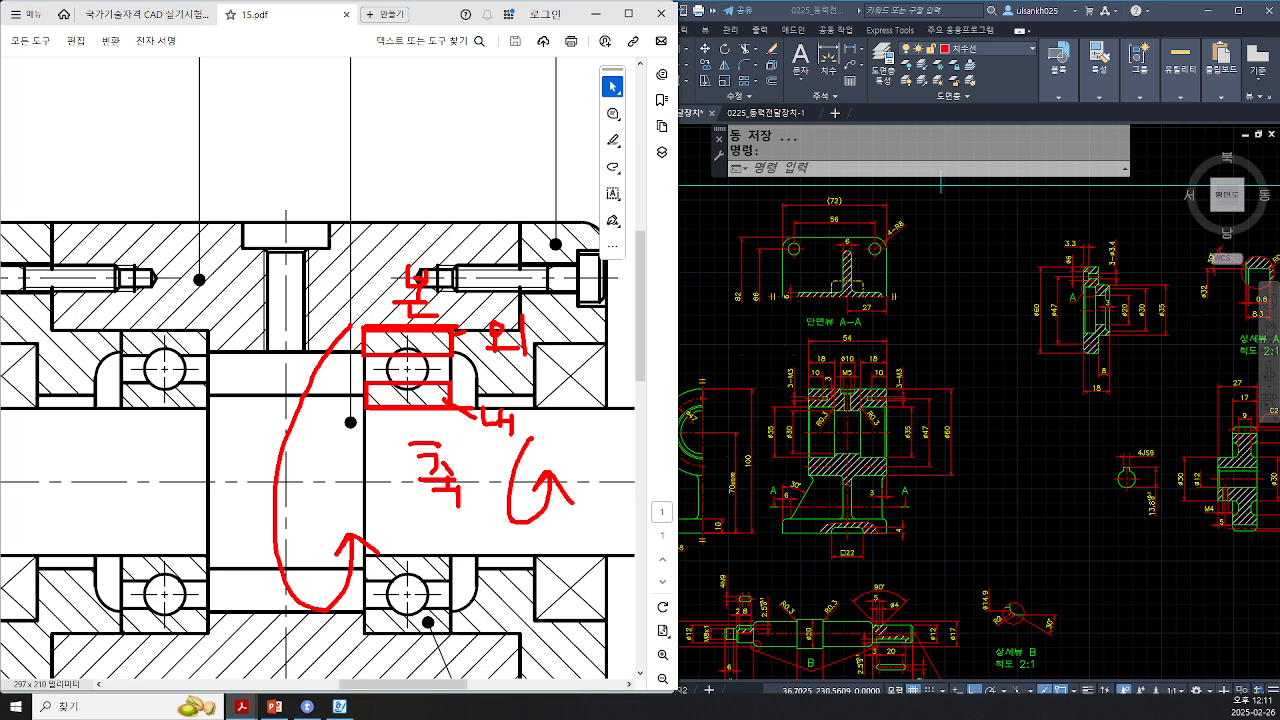
Step: Add another rotation arrow beside the inner ring and write 회 next to the 내 label
drag(513, 433, 541, 483)
mouse_move(511, 503)
mouse_down()
mouse_move(536, 477)
mouse_move(558, 509)
mouse_up()
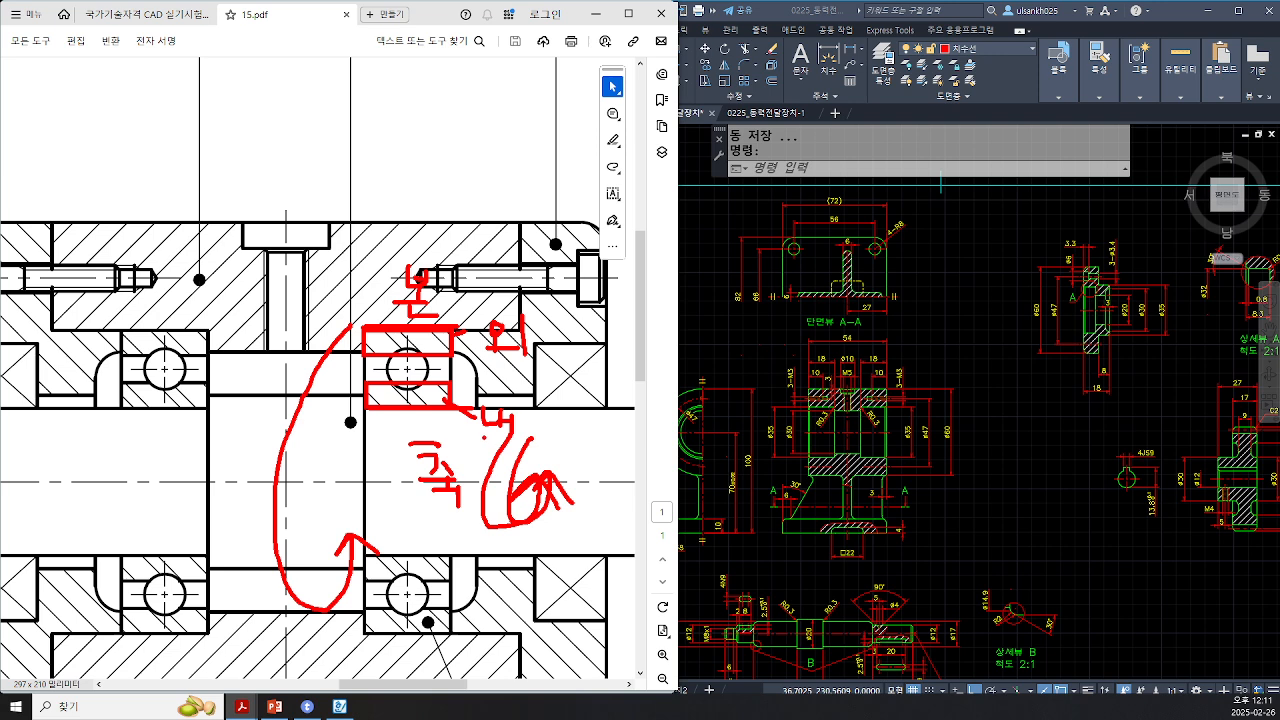
mouse_move(485, 437)
mouse_down()
mouse_move(532, 438)
mouse_move(566, 412)
mouse_move(547, 441)
mouse_up()
drag(541, 444, 574, 446)
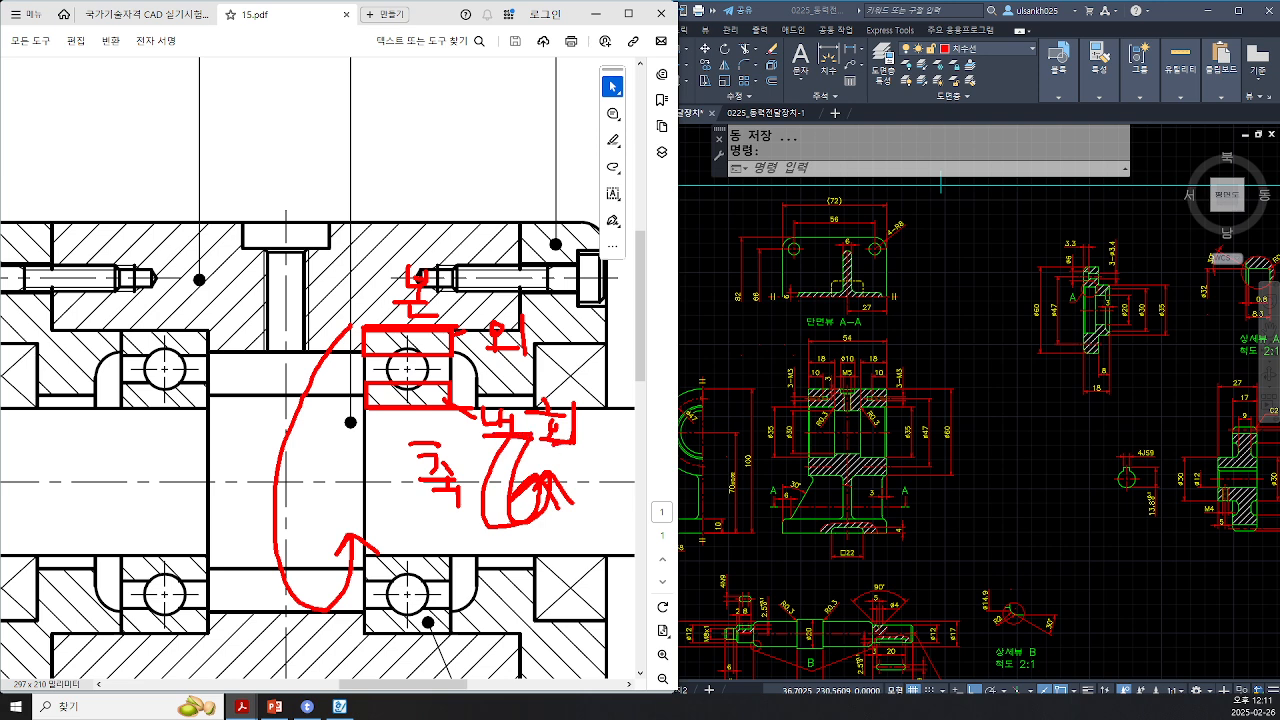
key(Escape)
Step: Switch to the KS drafting standards PDF and locate item 32, bearing fits, in its table of contents
click(163, 19)
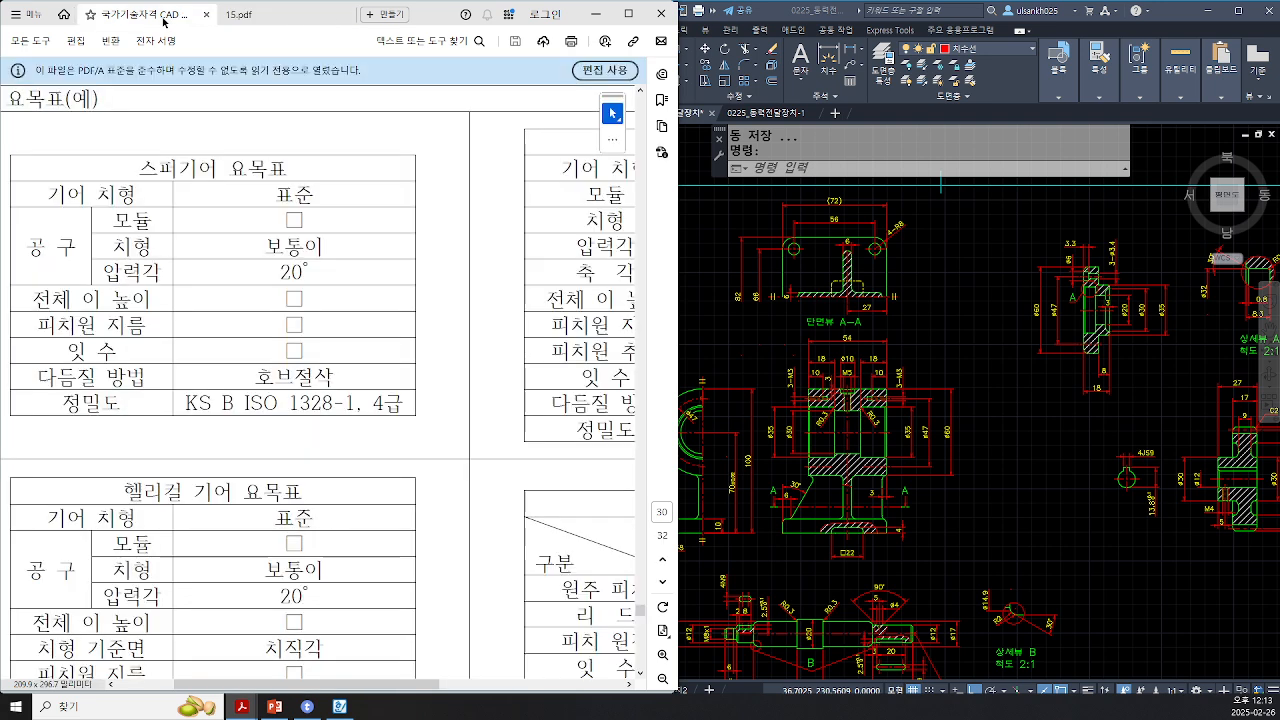
ctrl+scroll(380, 321, down, 2)
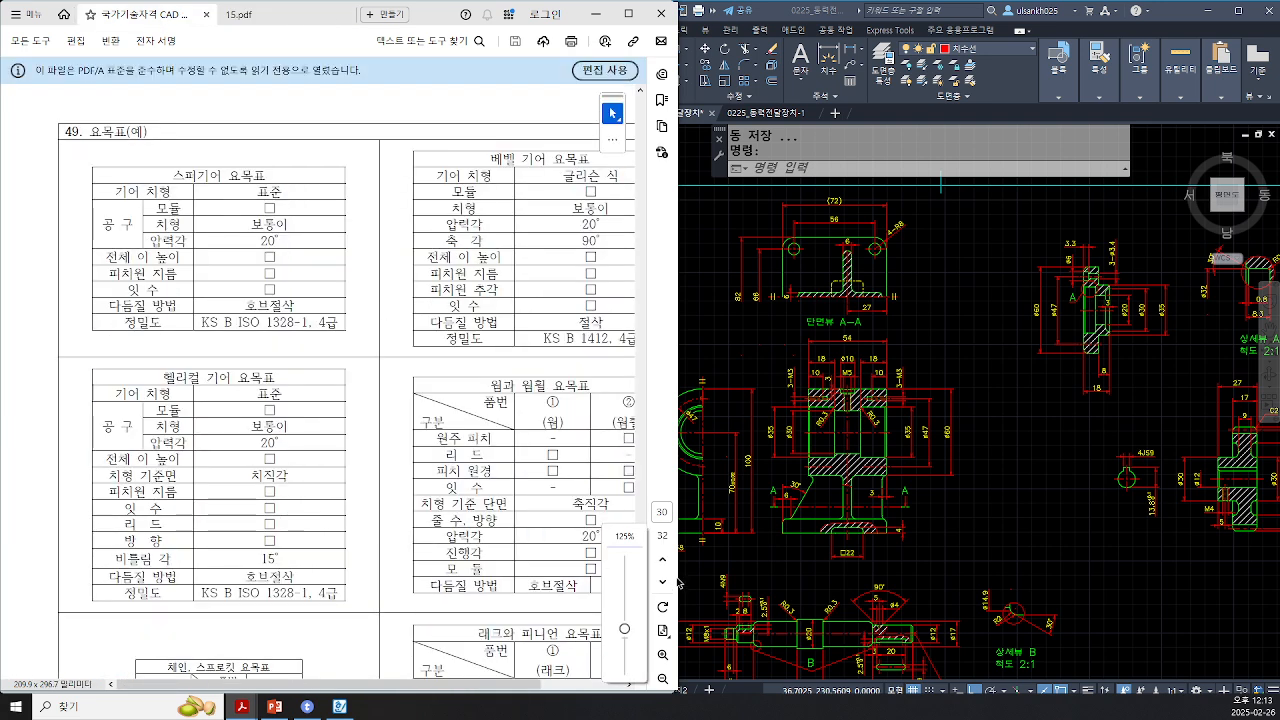
ctrl+scroll(594, 488, down, 2)
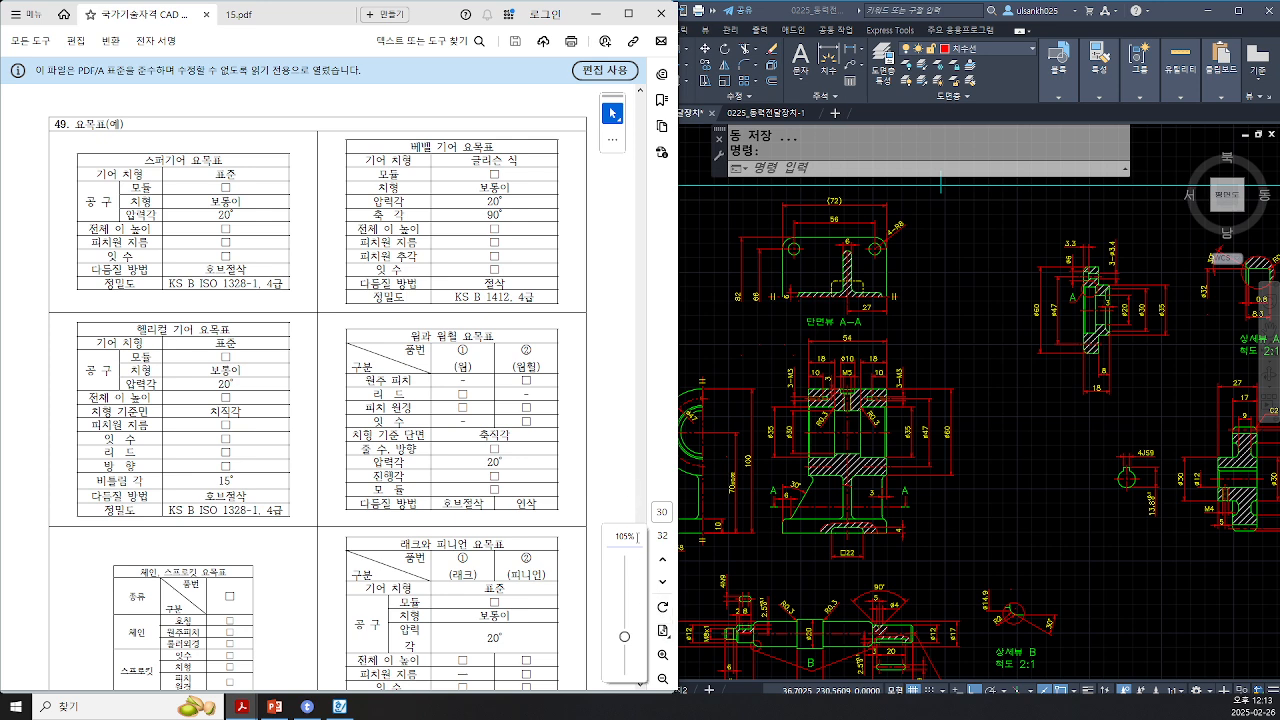
click(628, 536)
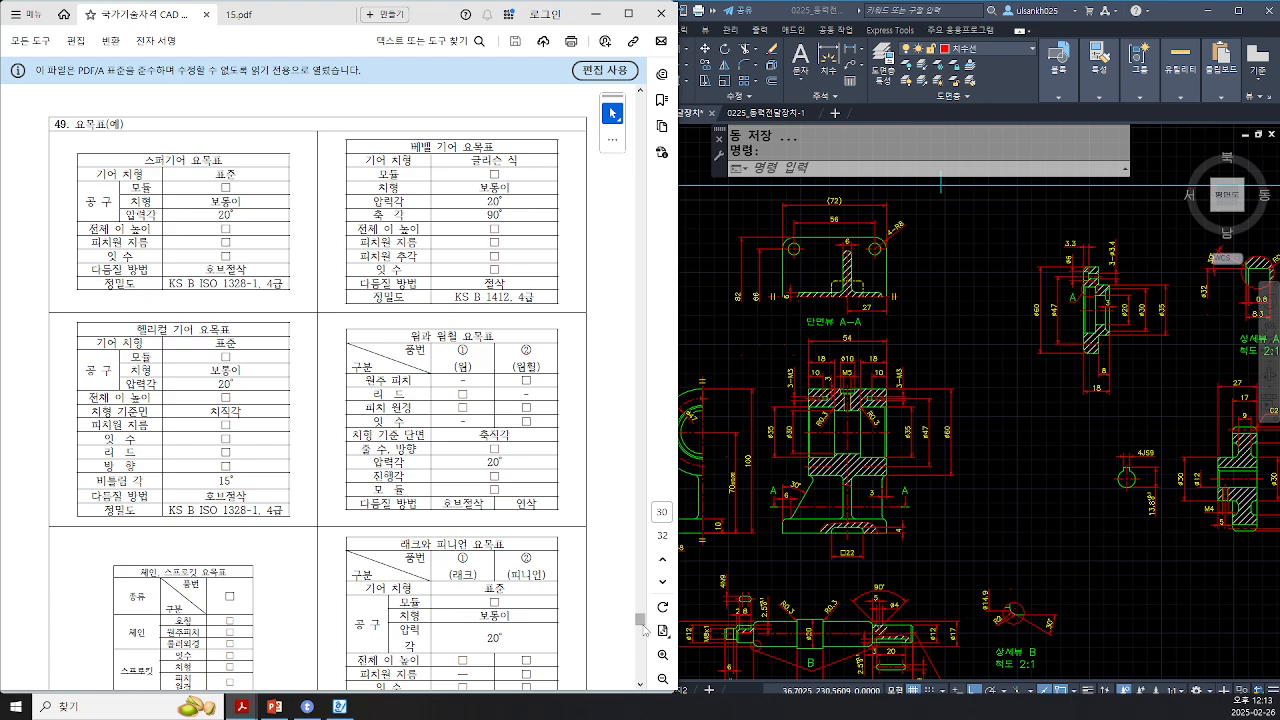
drag(641, 619, 650, 78)
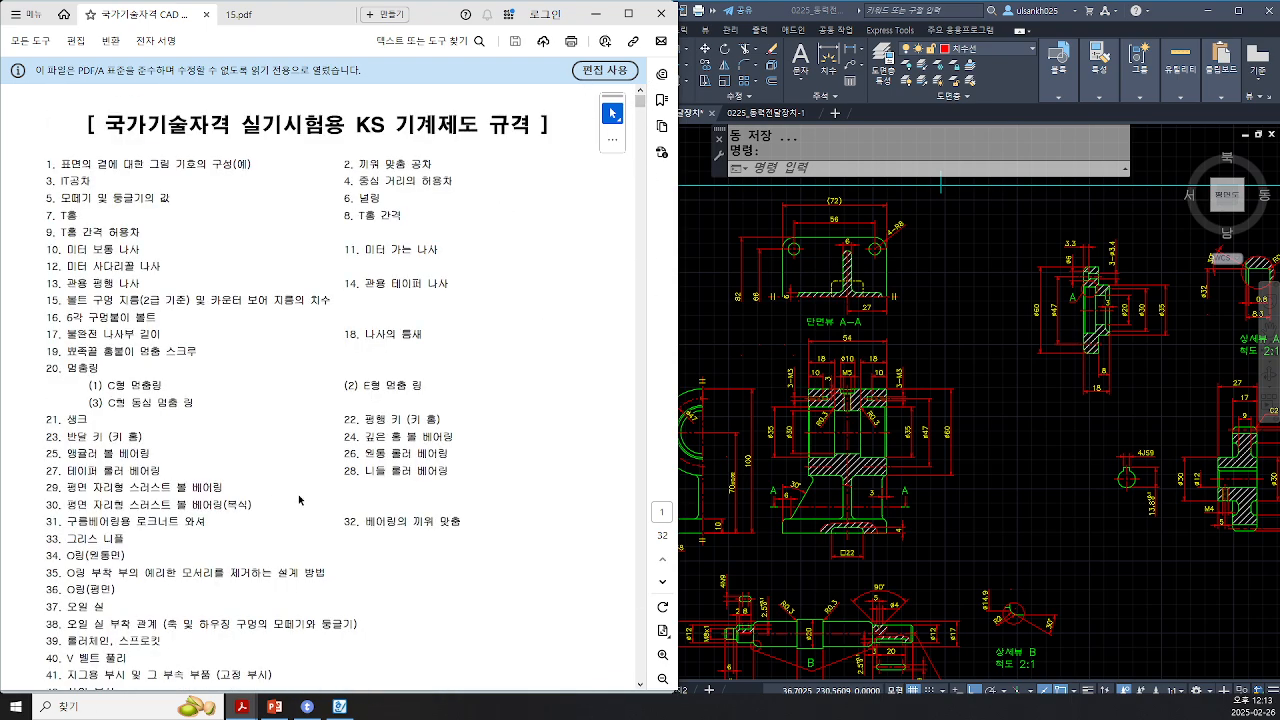
ctrl+scroll(397, 538, up, 3)
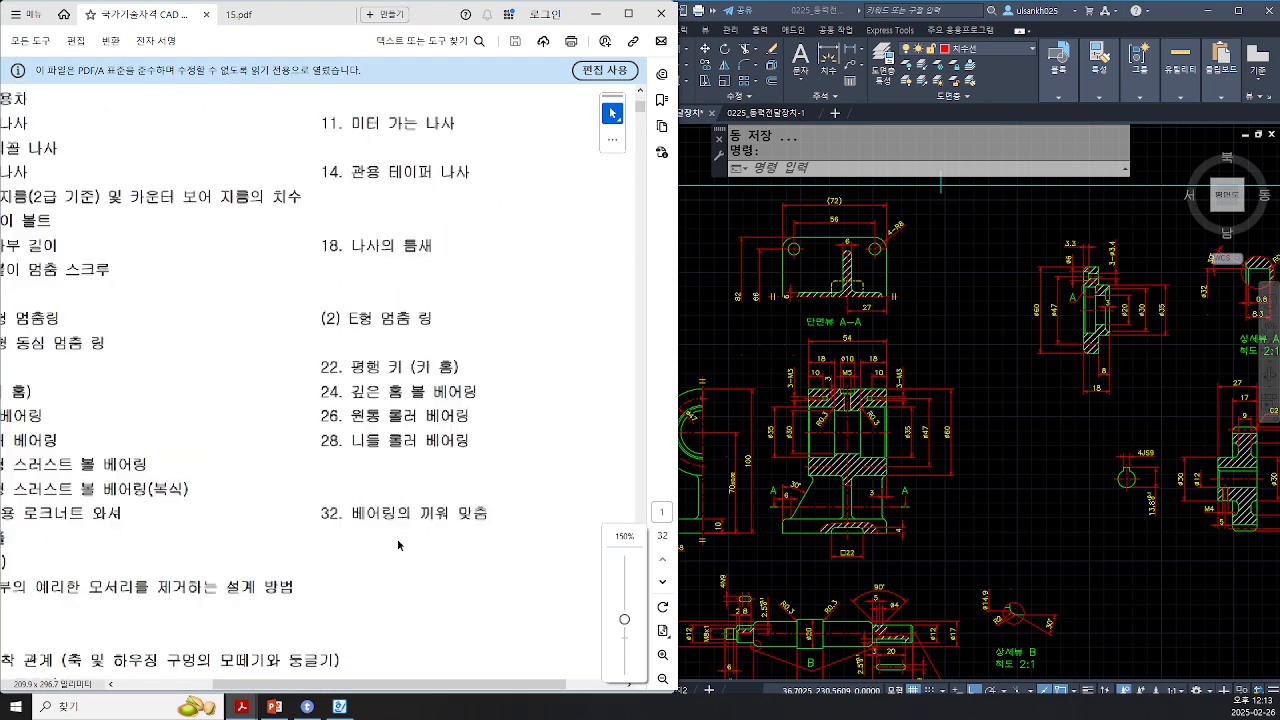
drag(294, 504, 528, 504)
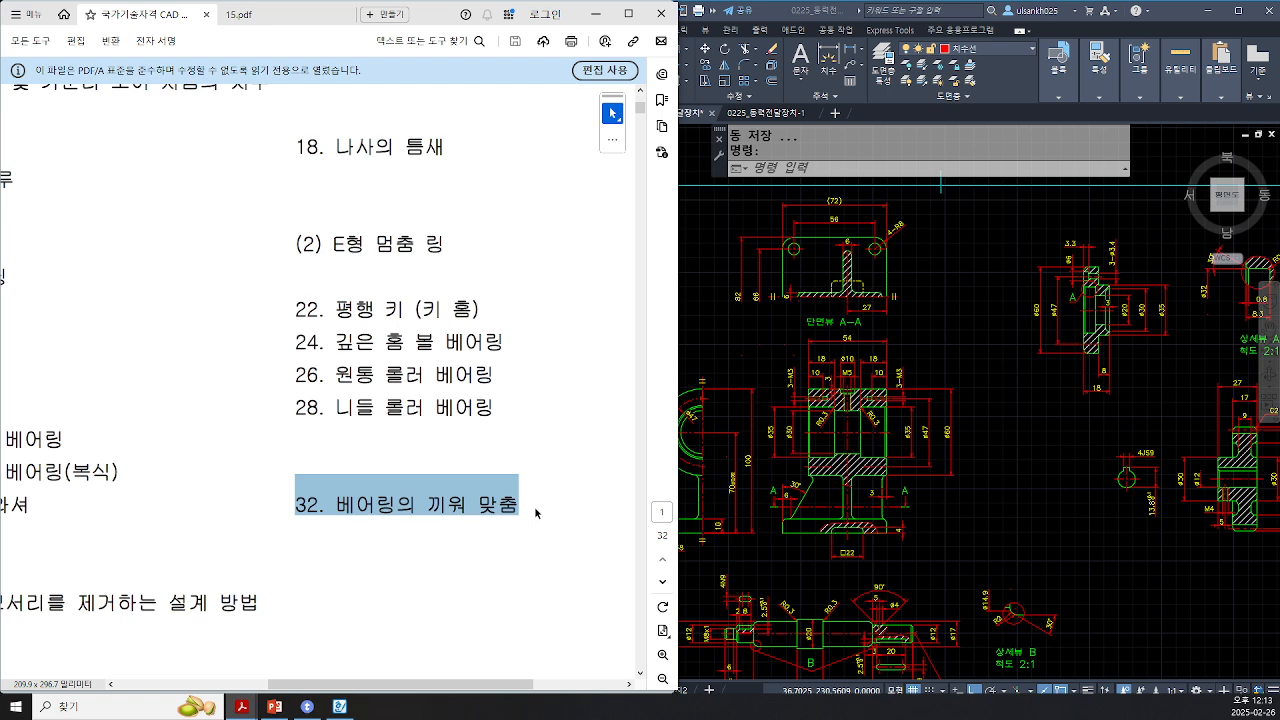
click(487, 524)
ctrl+scroll(411, 493, down, 3)
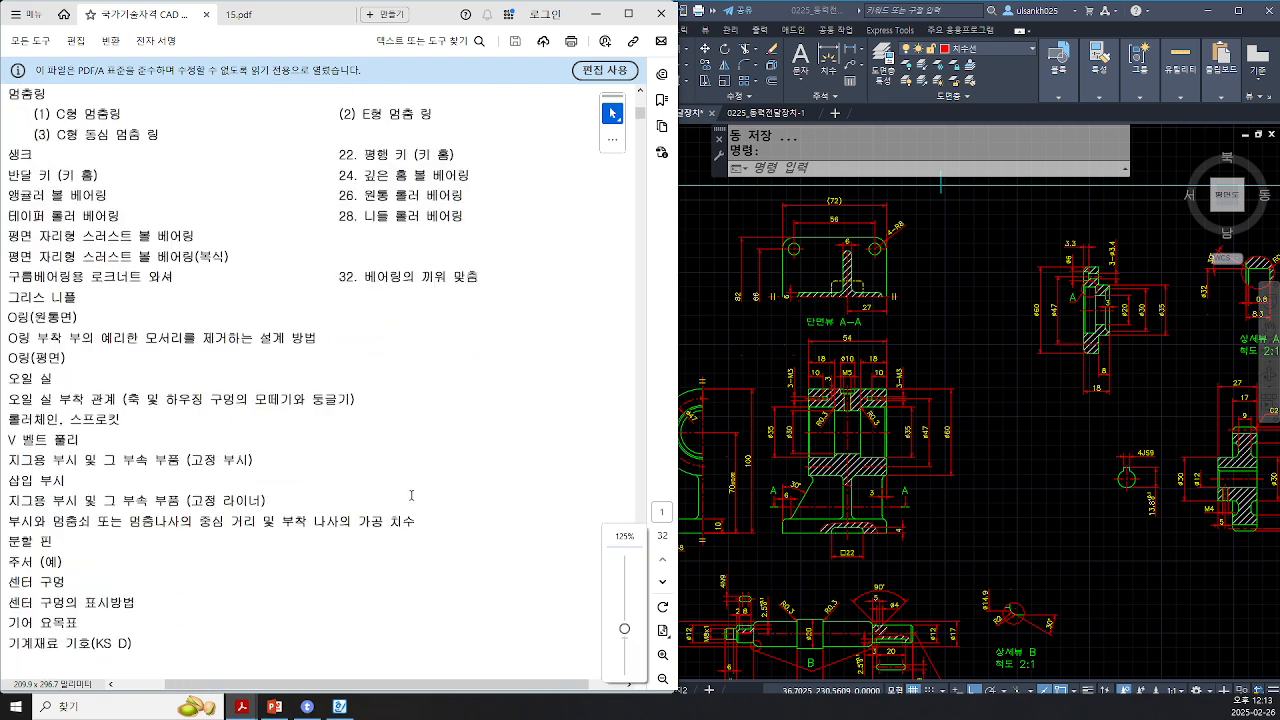
Step: Scroll through the standards document to the bearing fit tolerance tables and examine them
ctrl+scroll(411, 494, down, 3)
ctrl+scroll(411, 493, up, 2)
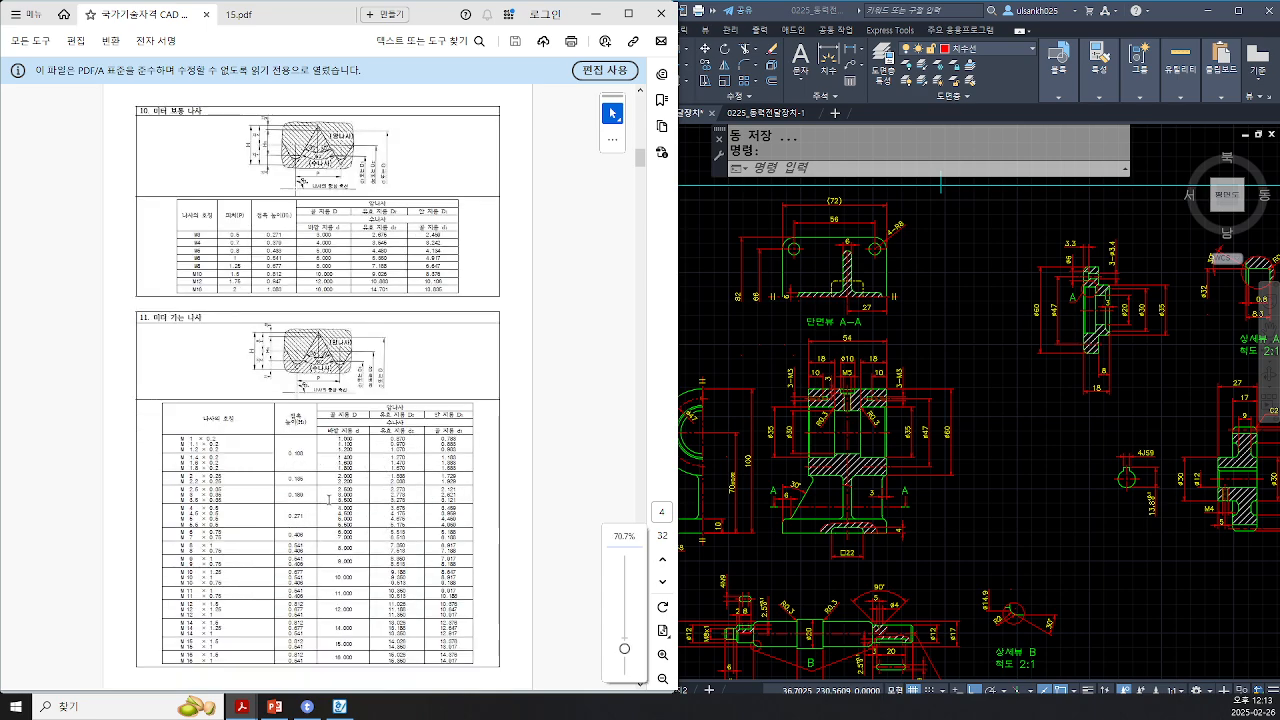
scroll(328, 499, down, 20)
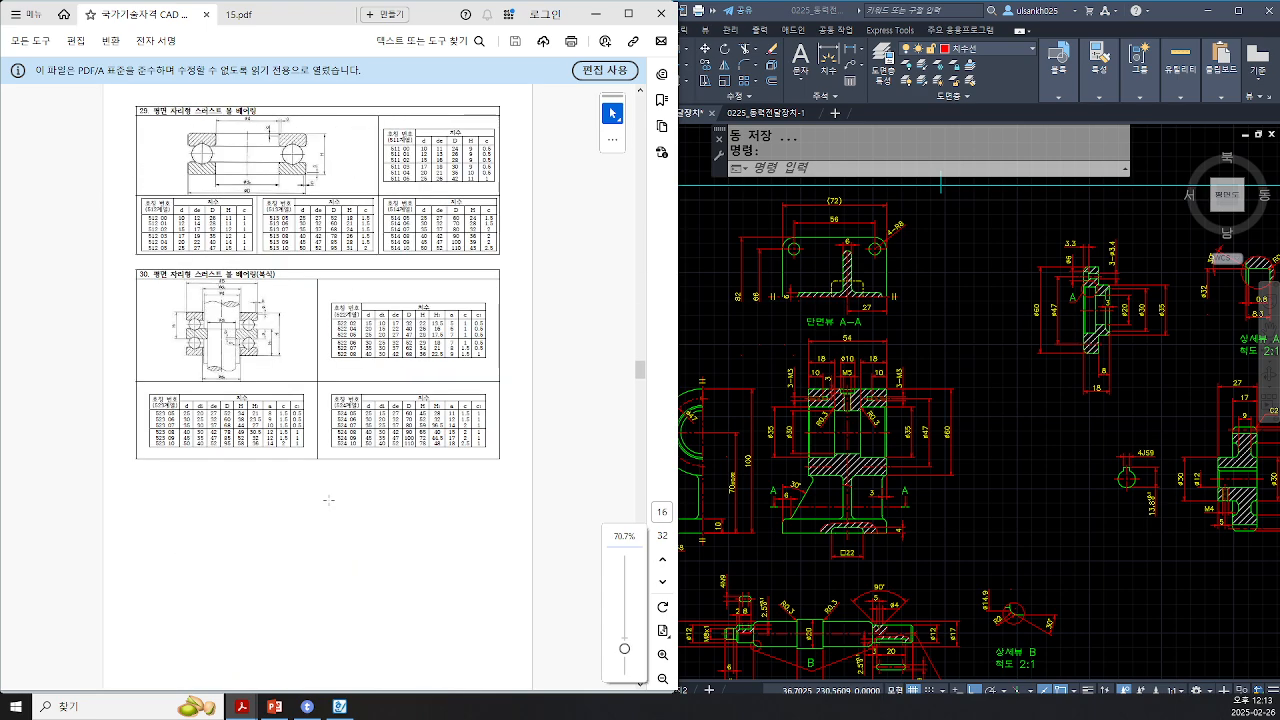
scroll(328, 499, down, 10)
ctrl+scroll(369, 263, up, 2)
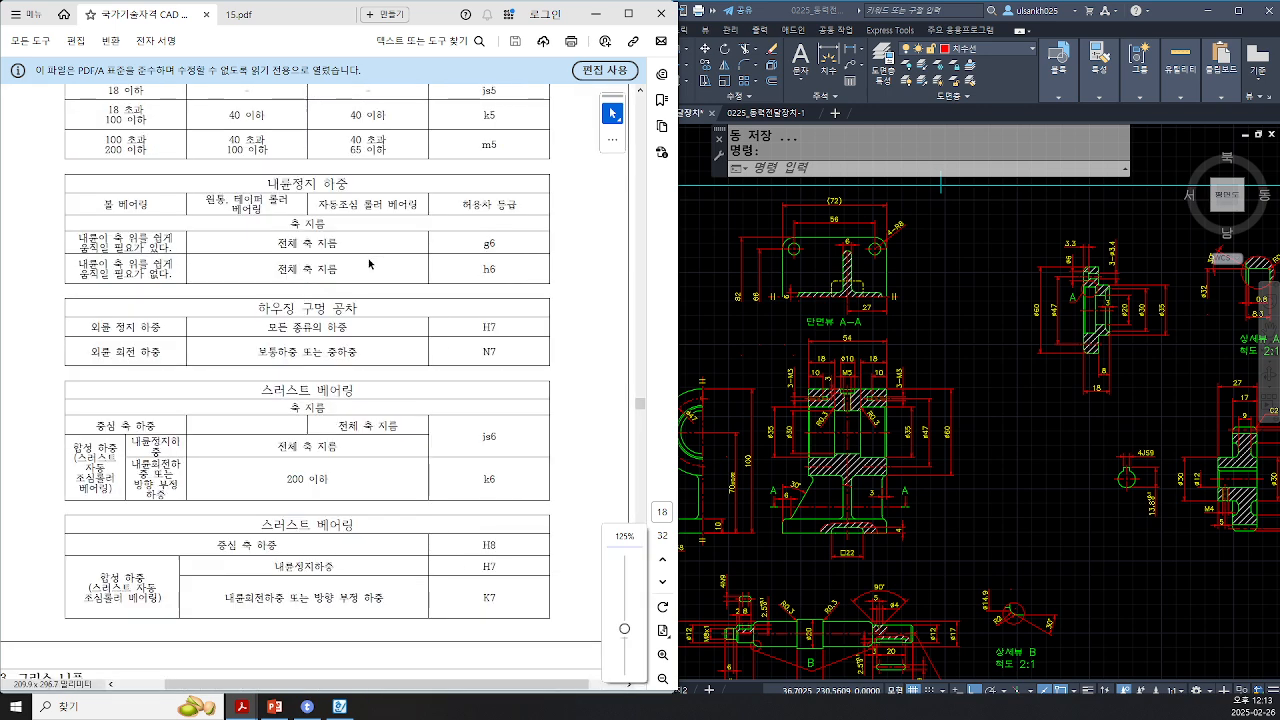
scroll(369, 263, up, 1)
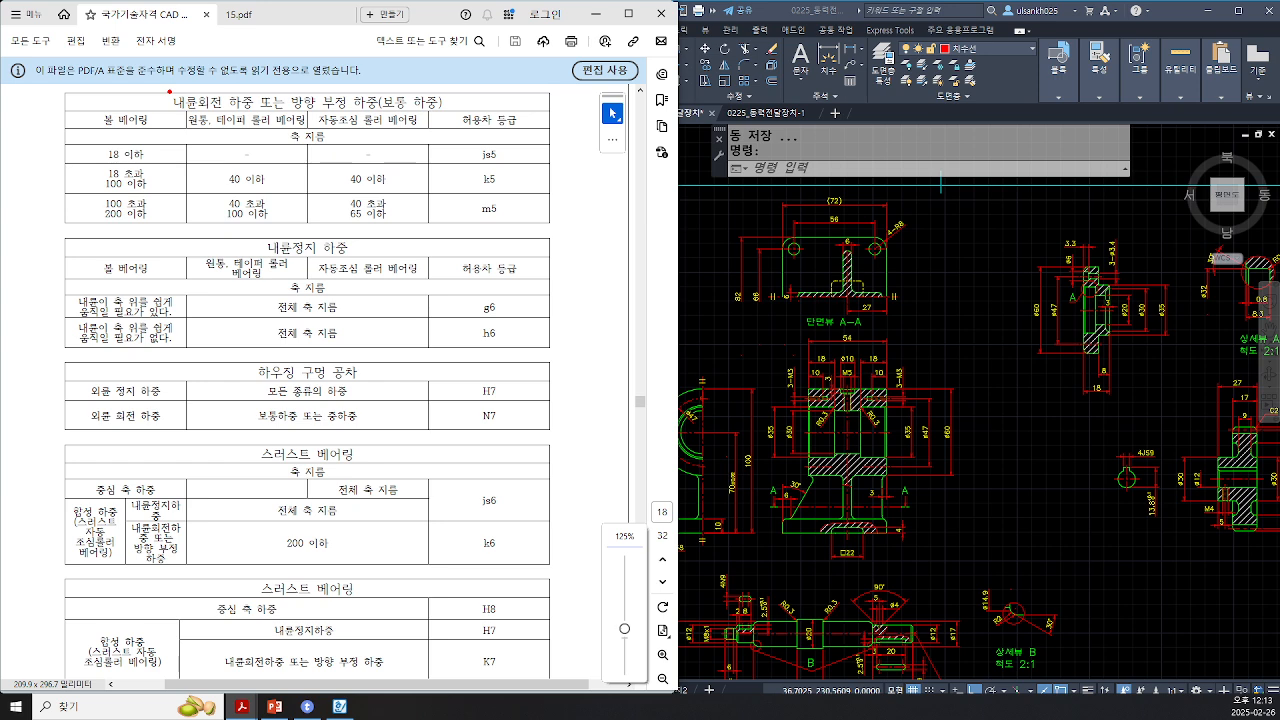
Step: Outline the 내륜회전 heading and the rotating and stationary inner-ring load tables with red boxes
drag(170, 91, 229, 109)
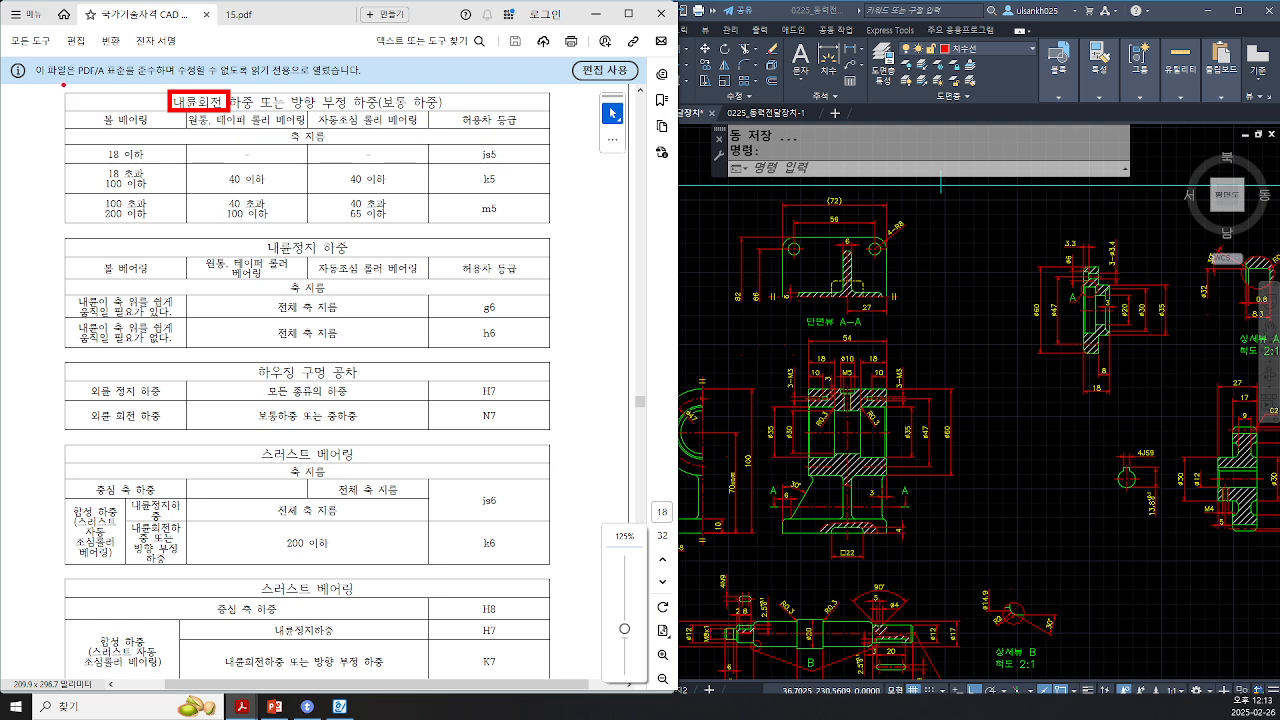
mouse_move(63, 85)
mouse_down()
mouse_move(490, 229)
mouse_move(568, 223)
mouse_up()
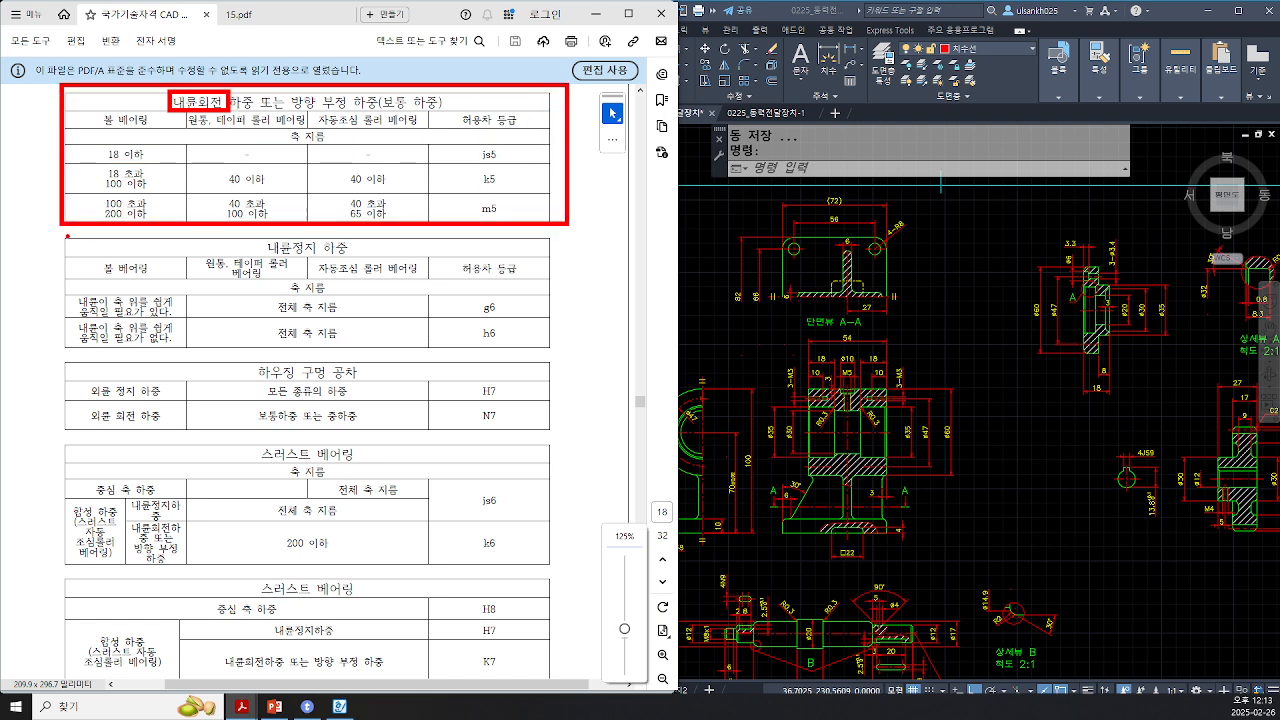
drag(64, 235, 566, 354)
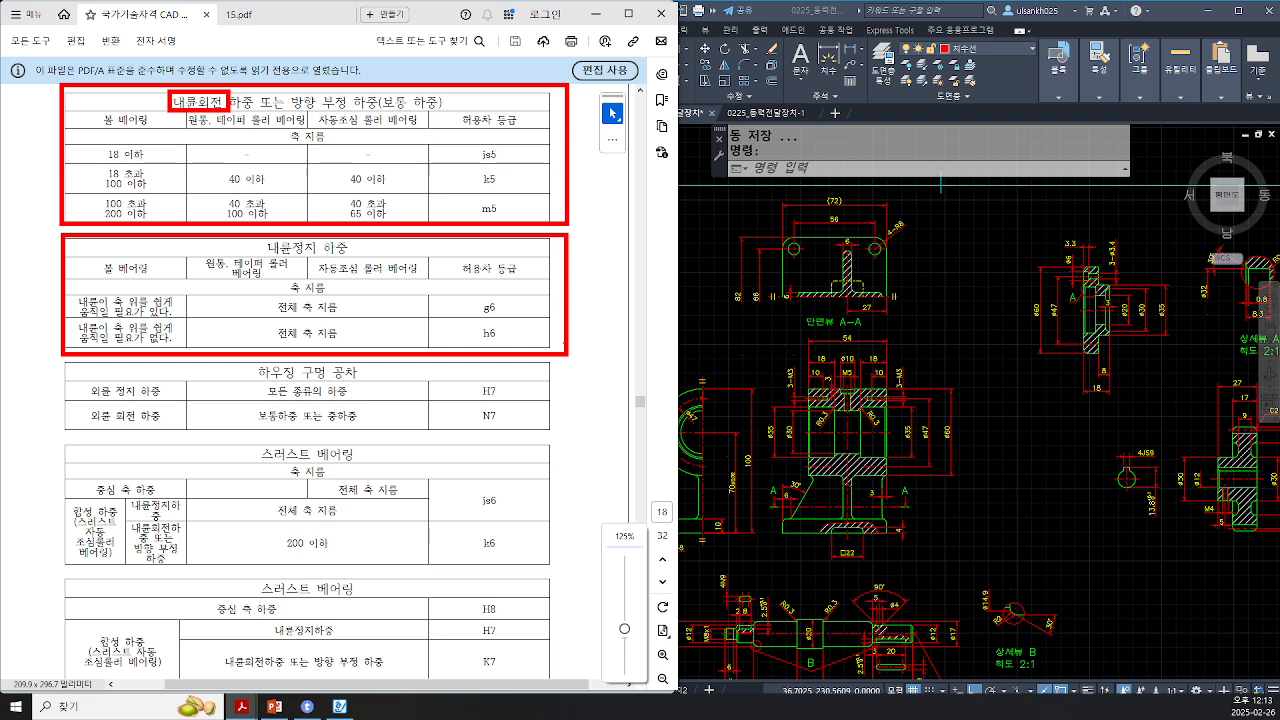
Step: Enclose both inner-ring tables in a box labelled 축 and outline the housing bore tolerance table
mouse_move(42, 66)
mouse_down()
mouse_move(388, 334)
mouse_move(590, 400)
mouse_move(588, 366)
mouse_up()
mouse_move(8, 172)
mouse_down()
mouse_move(42, 199)
mouse_move(42, 236)
mouse_up()
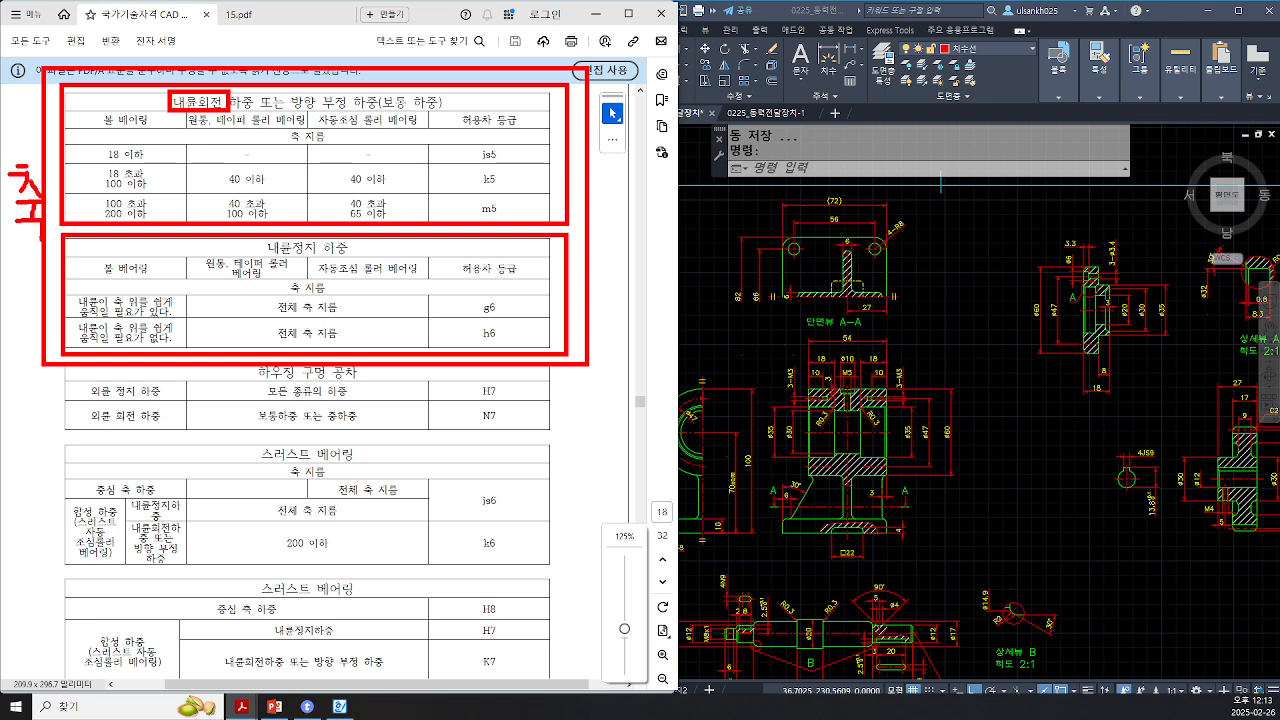
drag(31, 358, 572, 446)
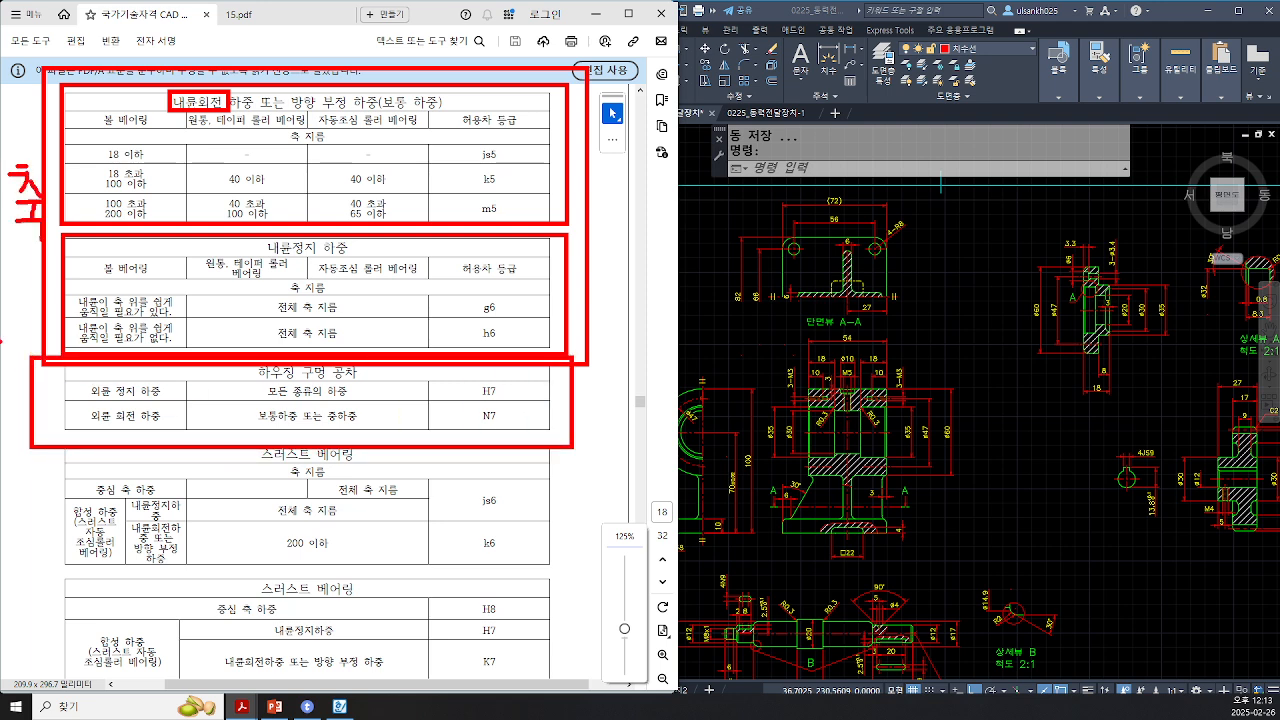
Step: Label the housing bore table 구 and cross out the stationary inner-ring load table
mouse_move(9, 377)
mouse_down()
mouse_move(30, 396)
mouse_move(22, 438)
mouse_up()
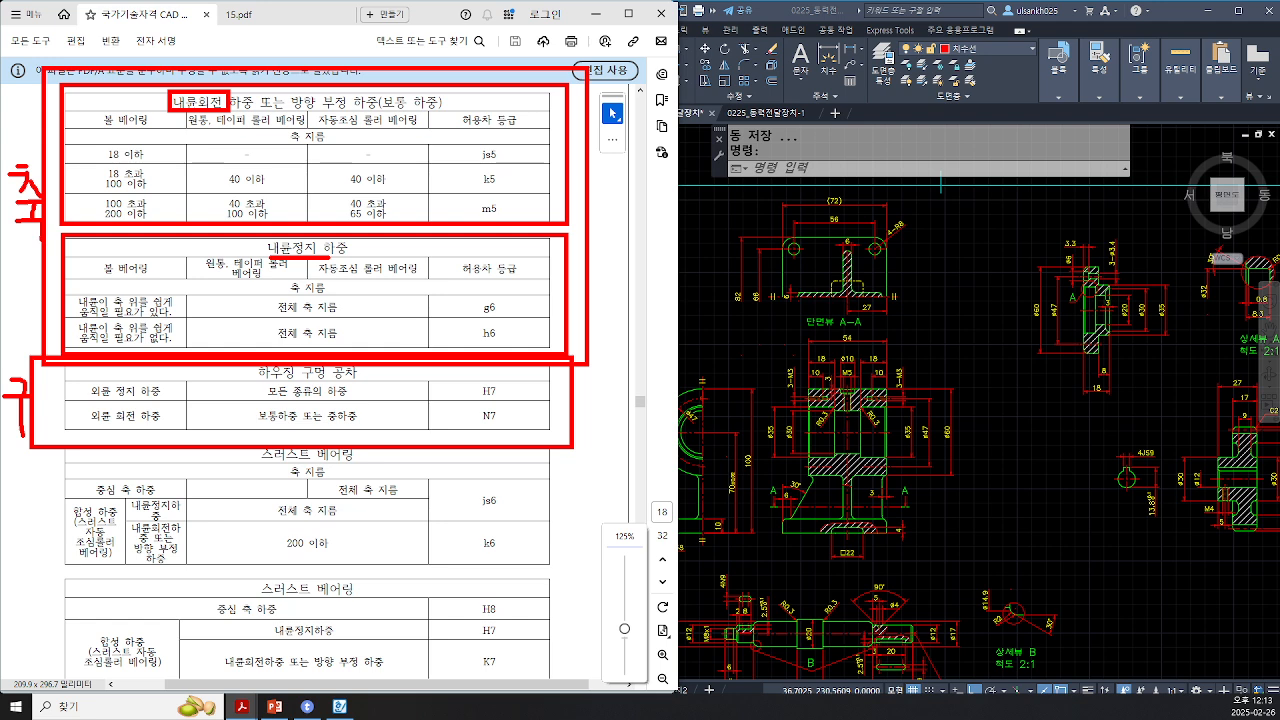
drag(320, 245, 259, 325)
drag(270, 240, 333, 346)
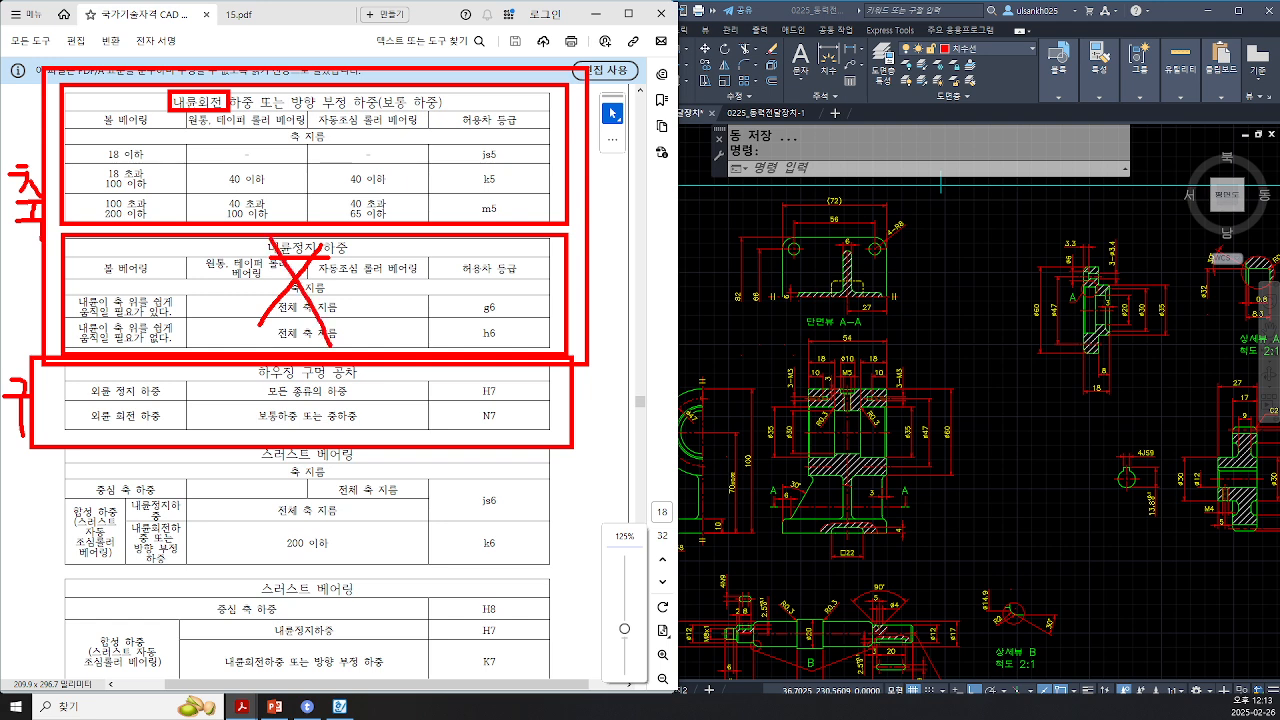
Step: Box the 내륜회전 heading and underline the bearing-type column headers, clearing the markings afterward
drag(164, 88, 236, 118)
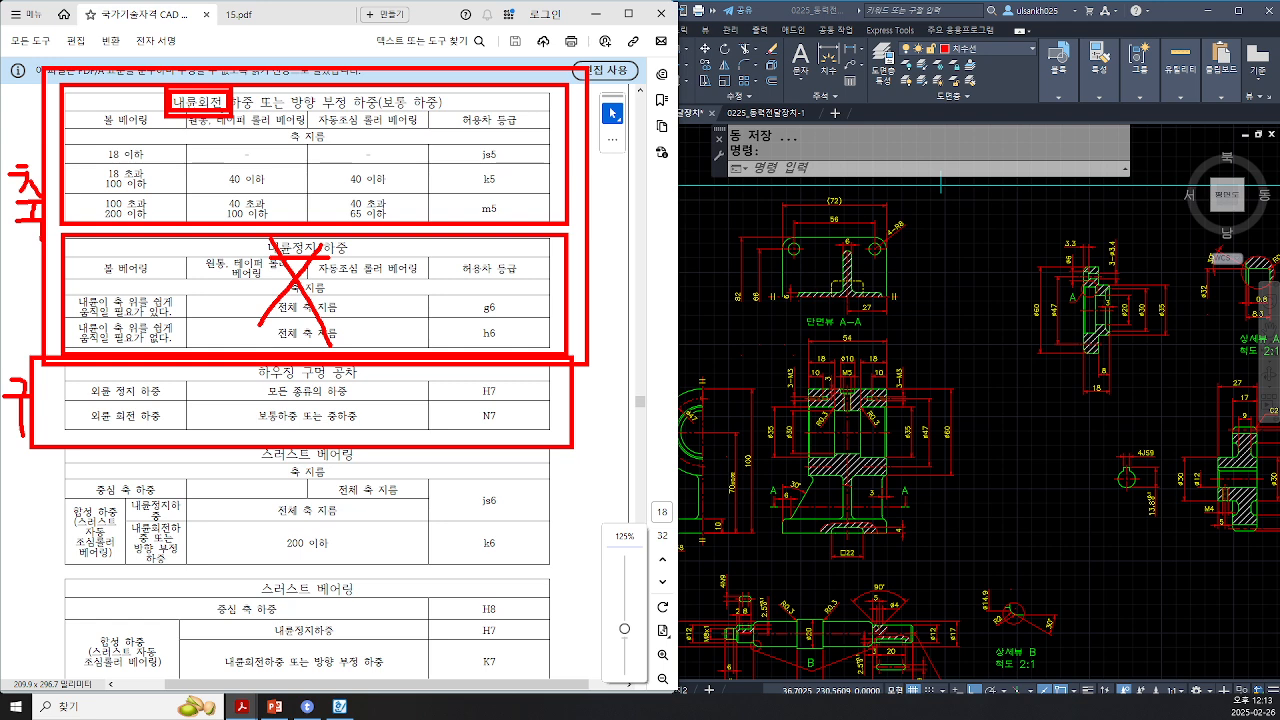
drag(96, 129, 425, 129)
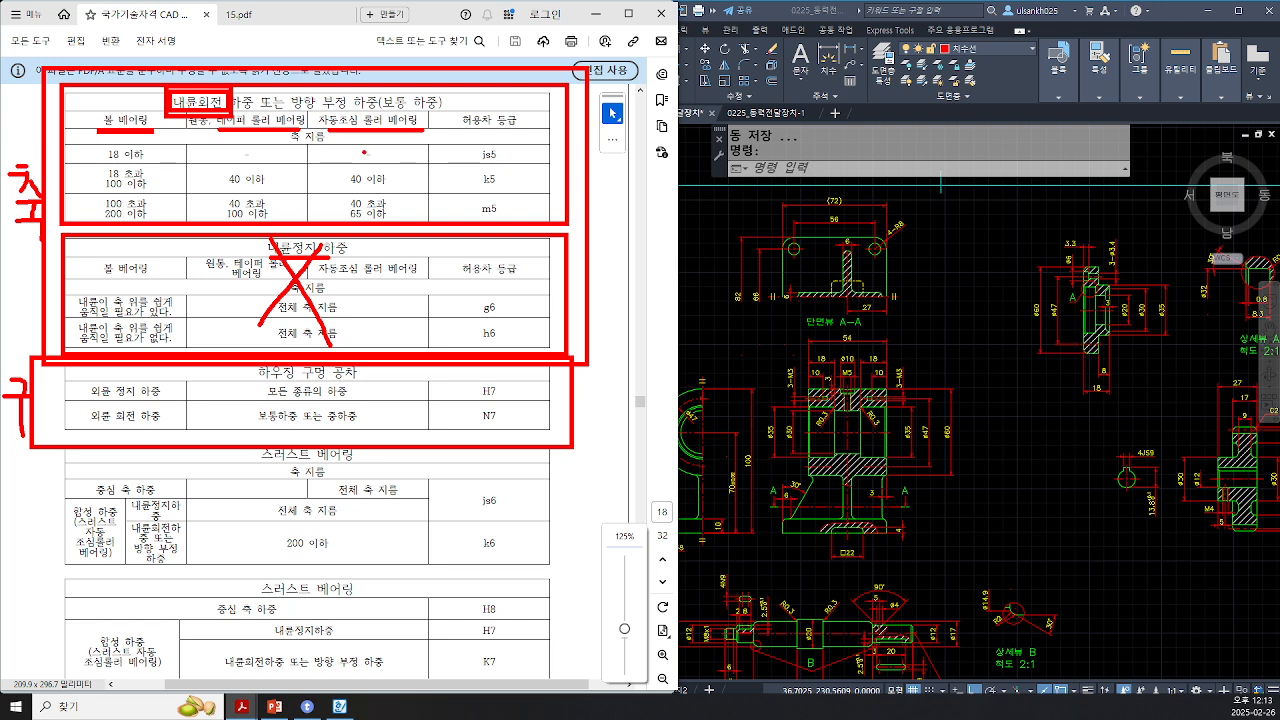
key(Escape)
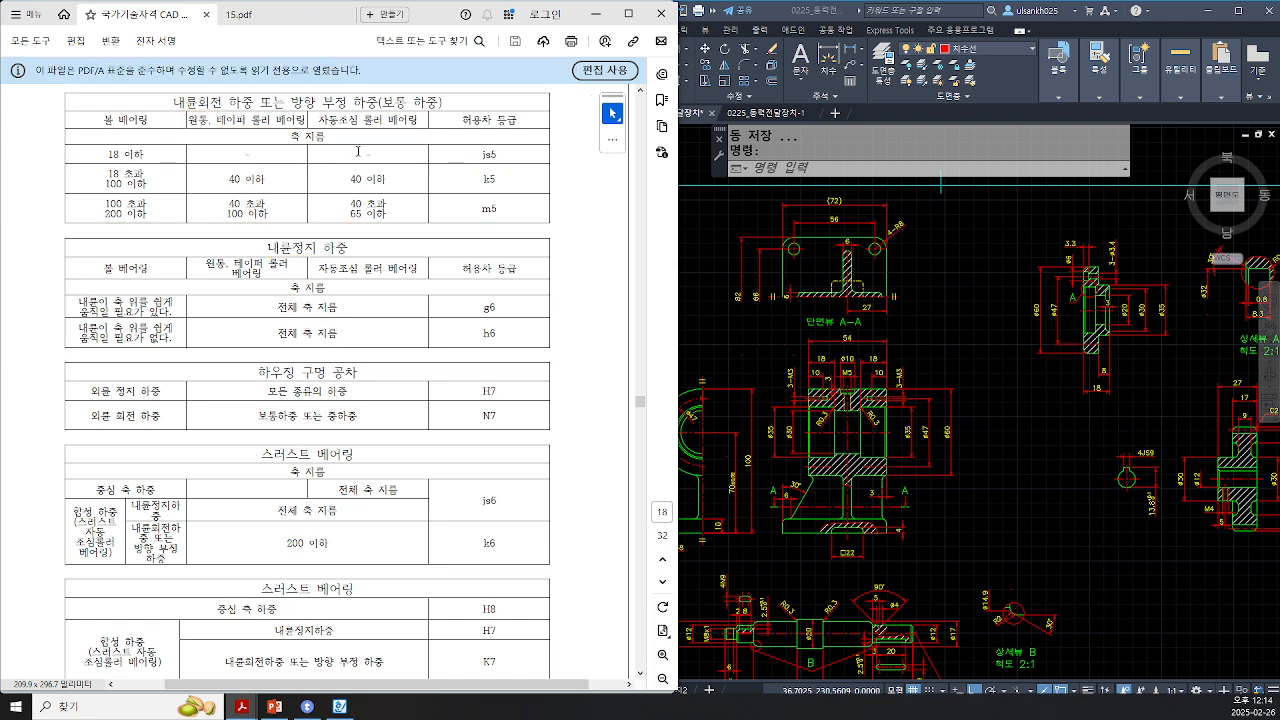
Step: View the right-side ball bearing in the 15.pdf assembly drawing and return to the standards document
click(284, 16)
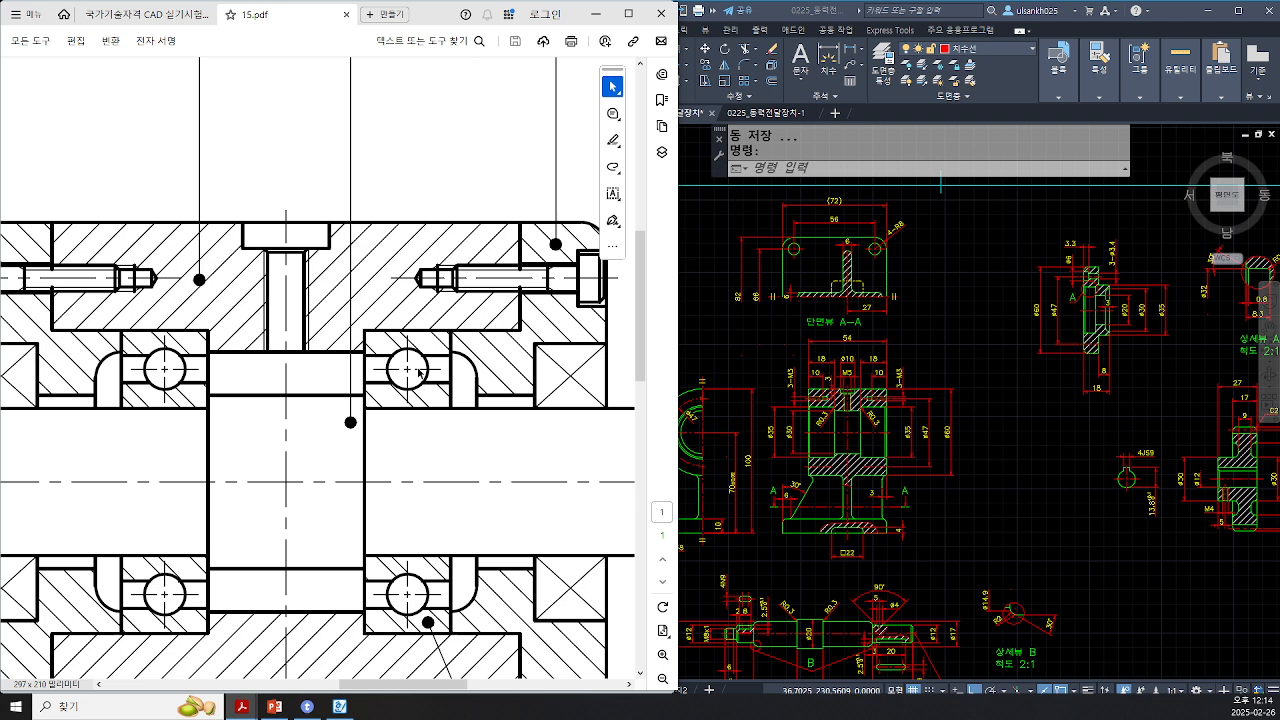
mouse_move(427, 370)
mouse_down()
mouse_move(423, 357)
mouse_move(390, 375)
mouse_move(430, 358)
mouse_up()
drag(374, 344, 444, 392)
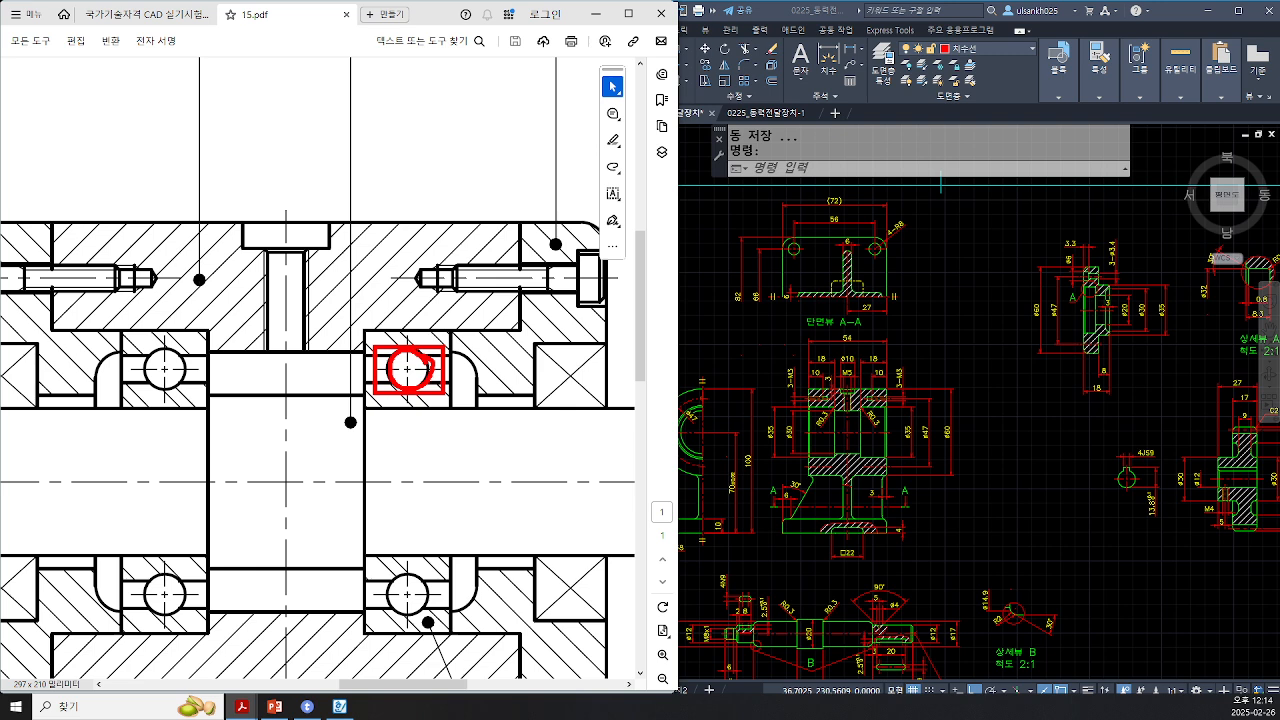
click(155, 18)
Step: Box the 내륜회전 heading, the 볼 베어링 column and its shaft-diameter ranges in the rotating-load table
click(129, 127)
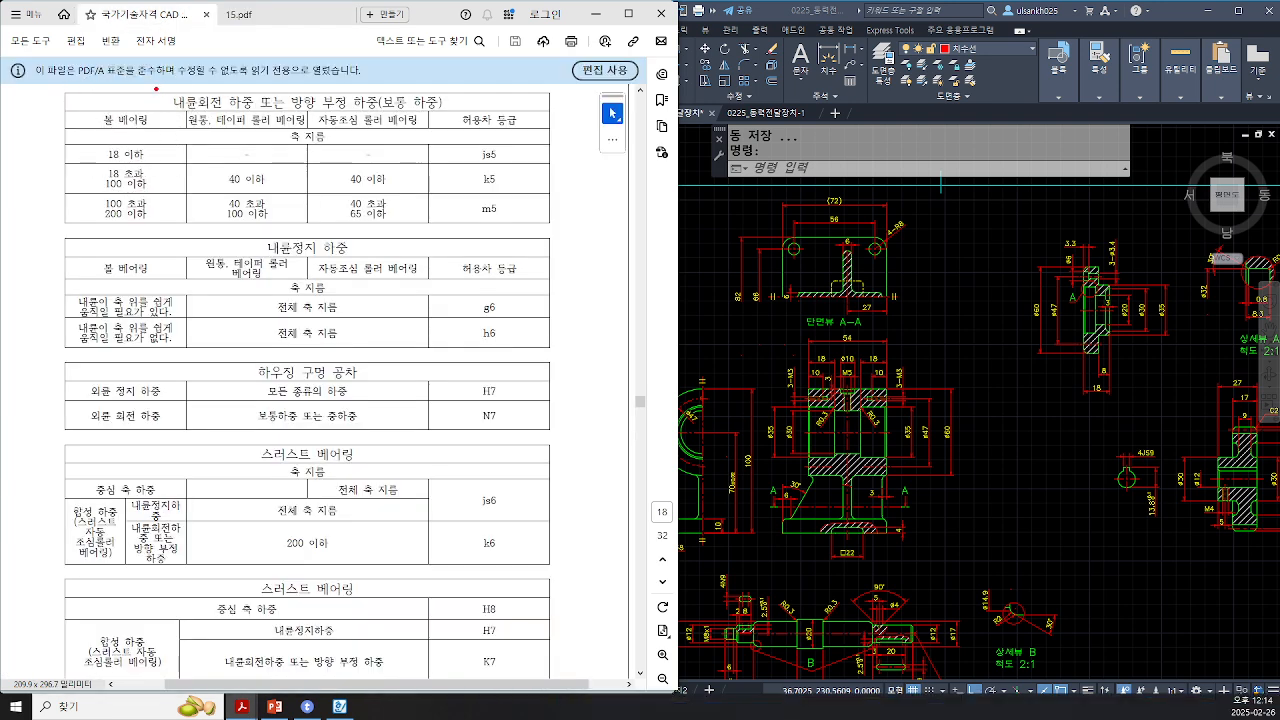
drag(154, 88, 226, 112)
drag(89, 107, 162, 129)
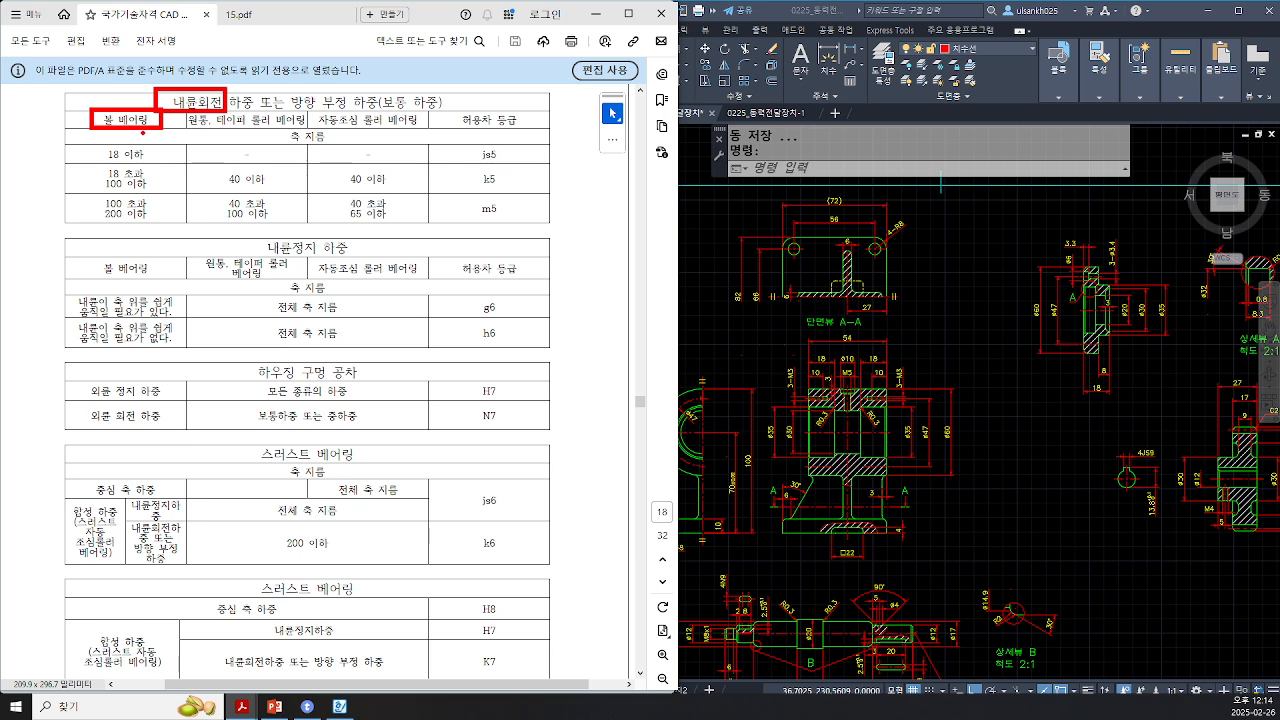
drag(89, 141, 167, 226)
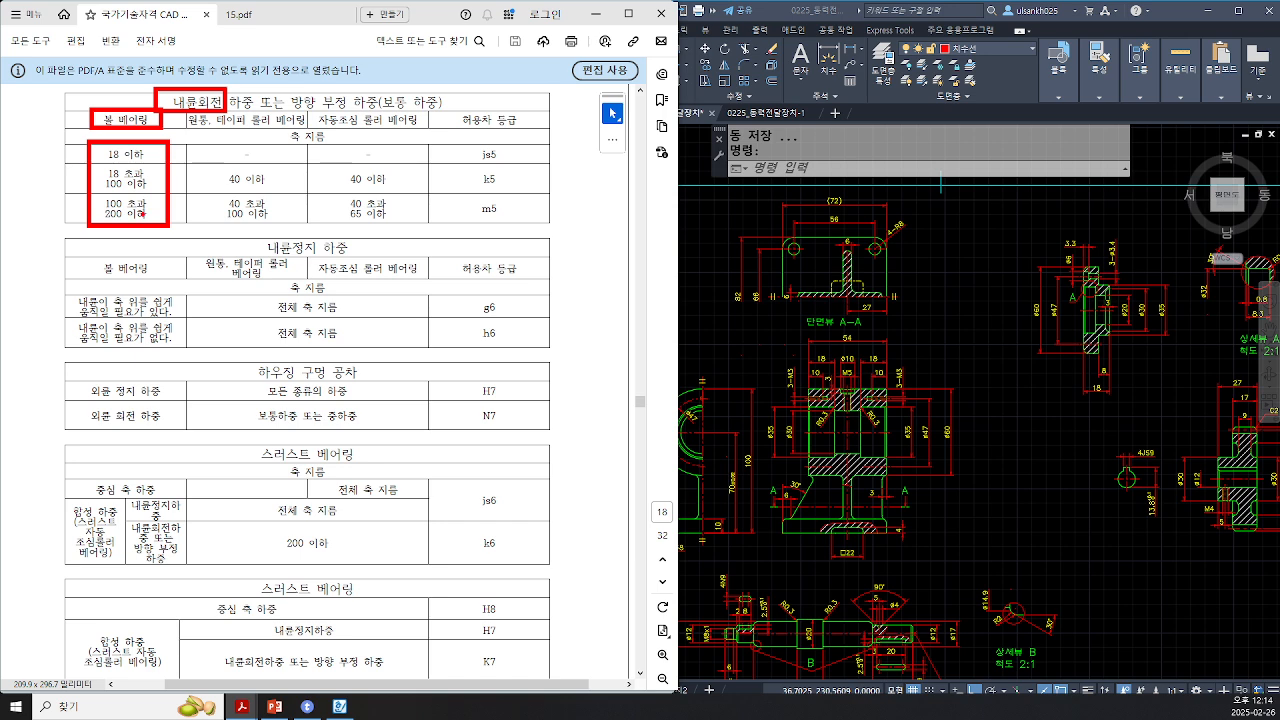
mouse_move(130, 199)
mouse_down()
mouse_move(90, 238)
mouse_move(153, 237)
mouse_up()
key(Escape)
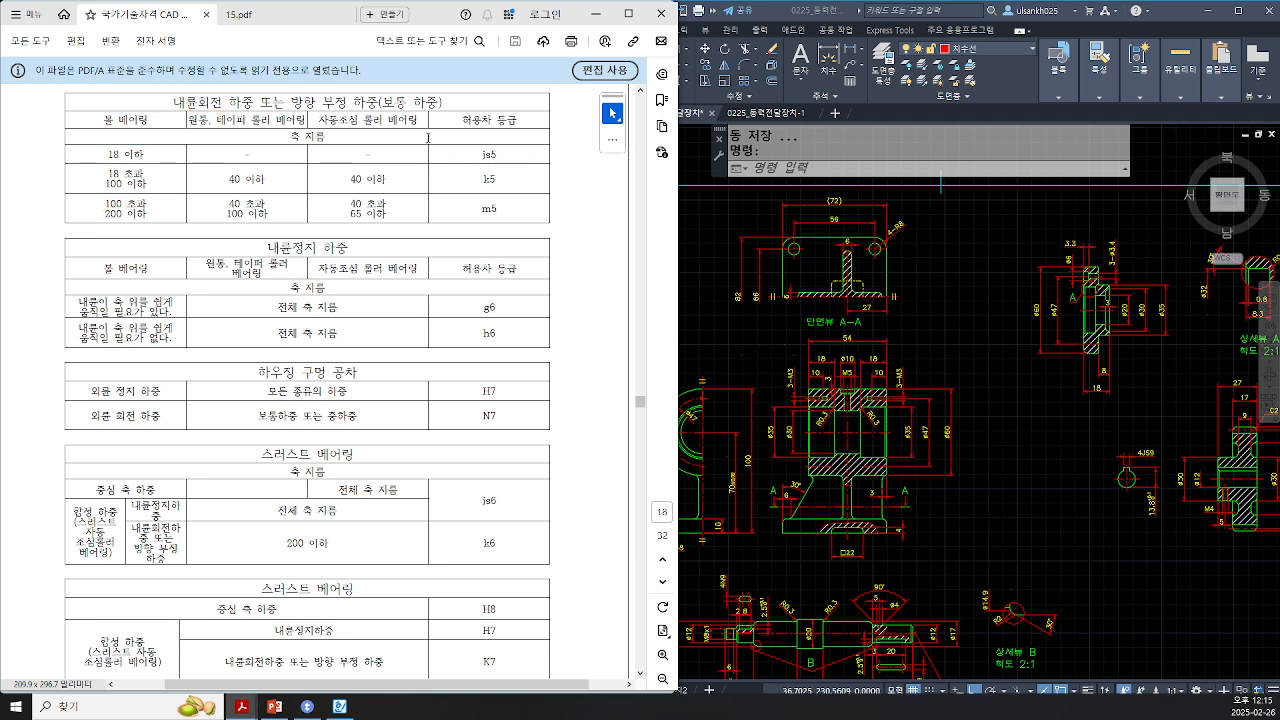
Step: Mark the shaft diameter at the bearing seat as 17 in the assembly drawing and return to the standards tab
click(262, 14)
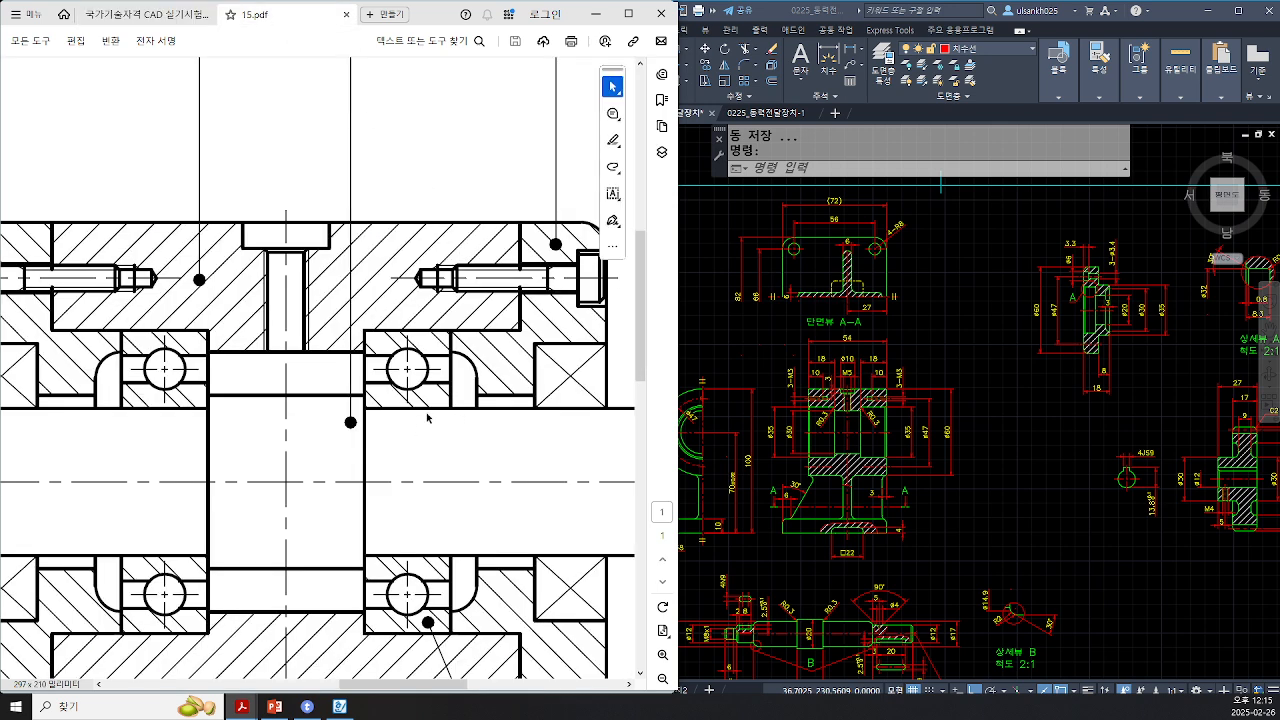
mouse_move(416, 410)
mouse_down()
mouse_move(416, 556)
mouse_move(416, 456)
mouse_move(450, 486)
mouse_move(466, 468)
mouse_move(471, 517)
mouse_up()
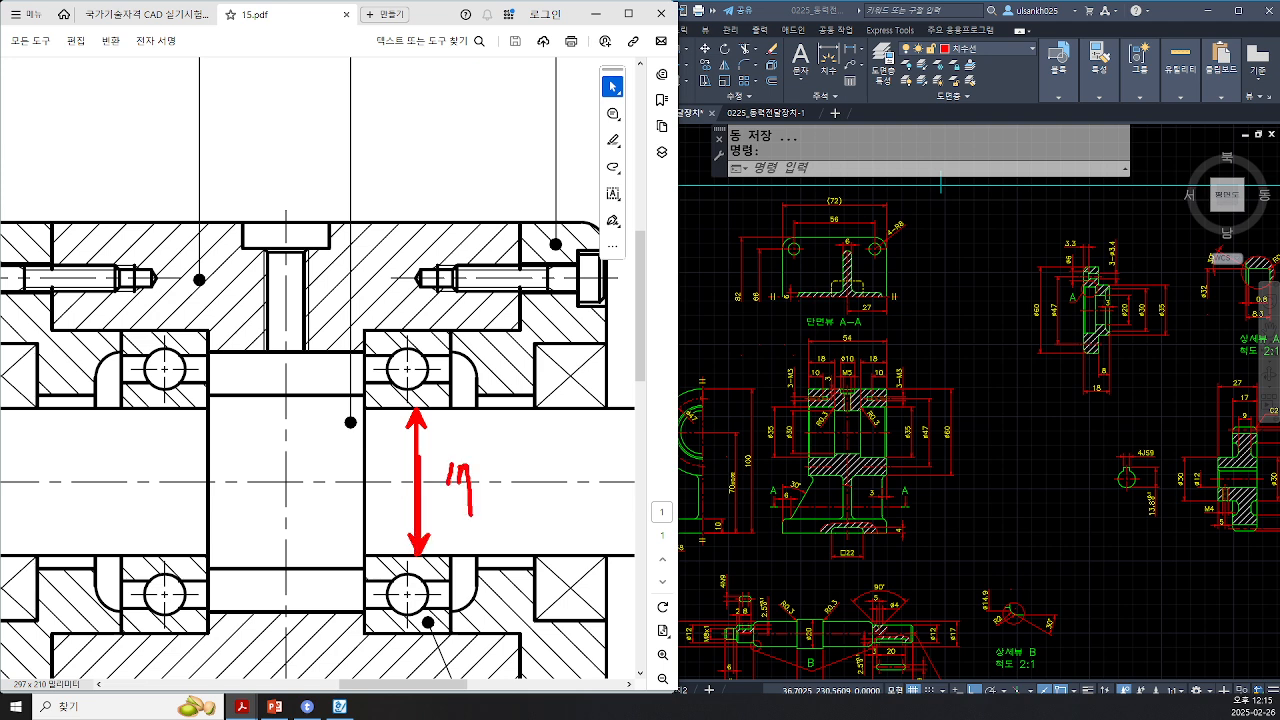
key(Escape)
click(152, 14)
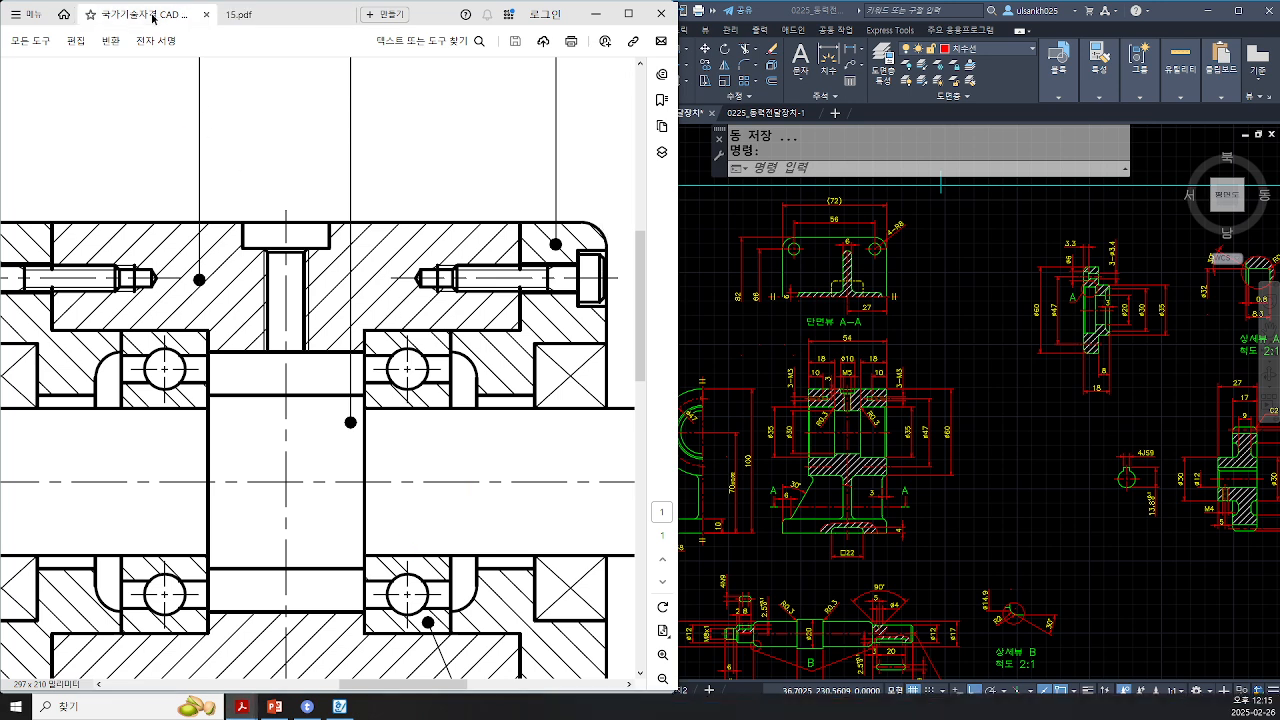
Step: Highlight the 18 이하 row of the rotating inner-ring ball bearing table and circle its js5 tolerance class
ctrl+scroll(286, 150, up, 3)
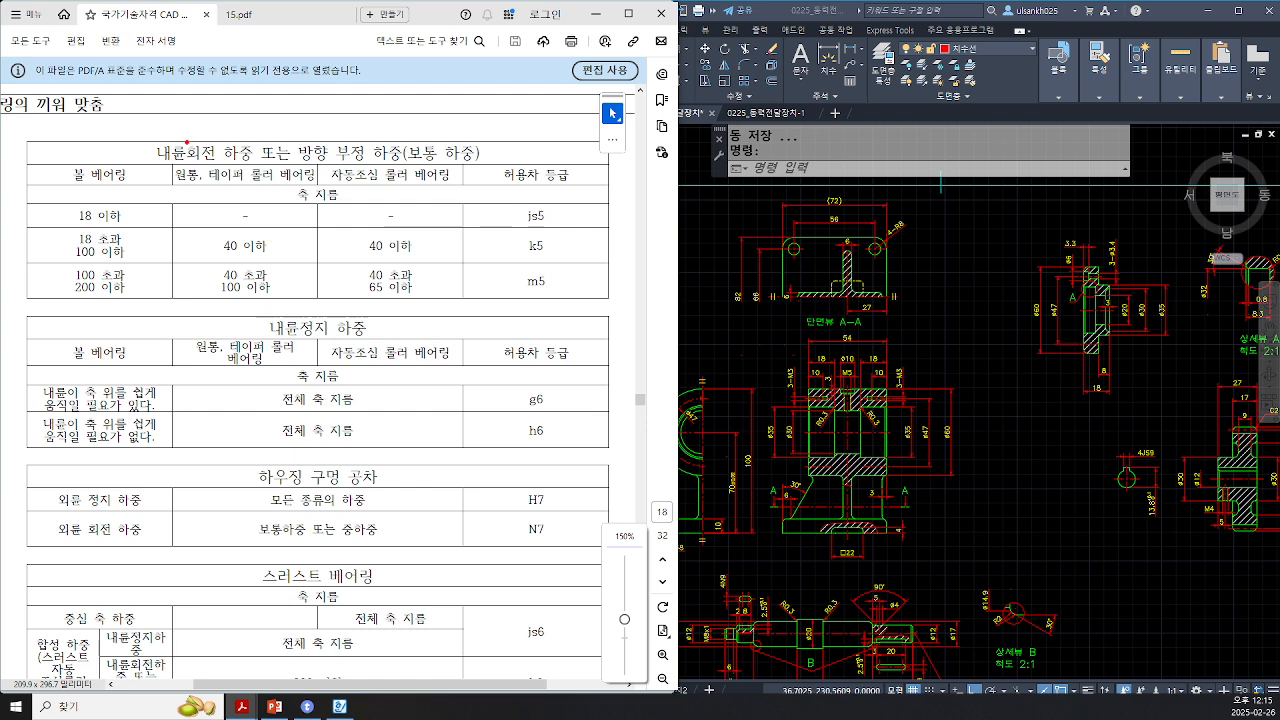
drag(150, 137, 225, 166)
drag(60, 160, 141, 186)
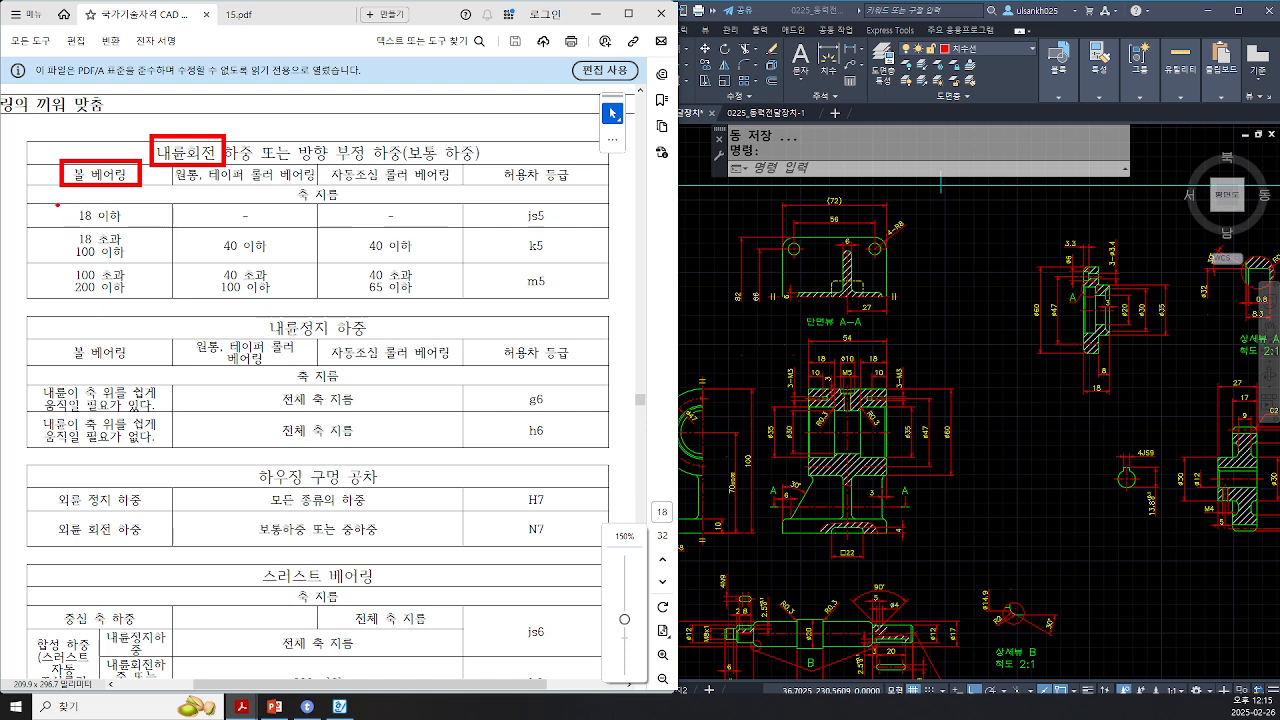
mouse_move(57, 204)
mouse_down()
mouse_move(84, 228)
mouse_move(680, 280)
mouse_move(512, 208)
mouse_move(540, 247)
mouse_up()
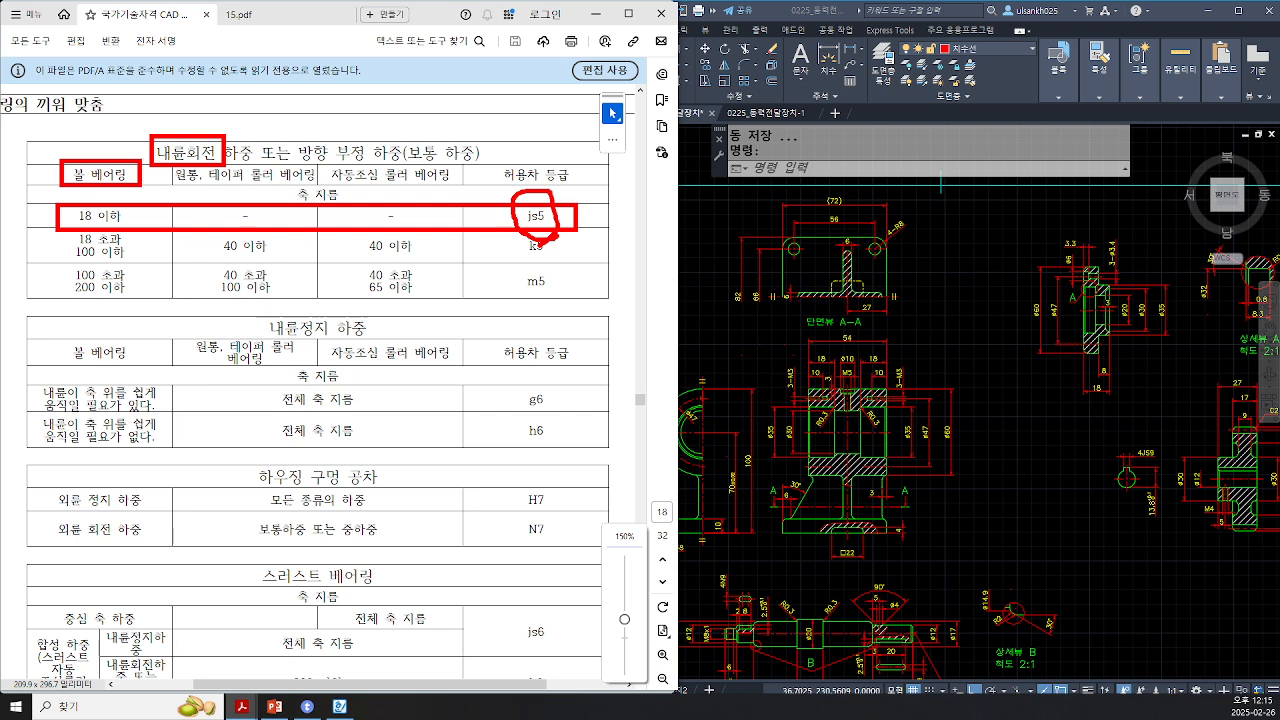
key(Escape)
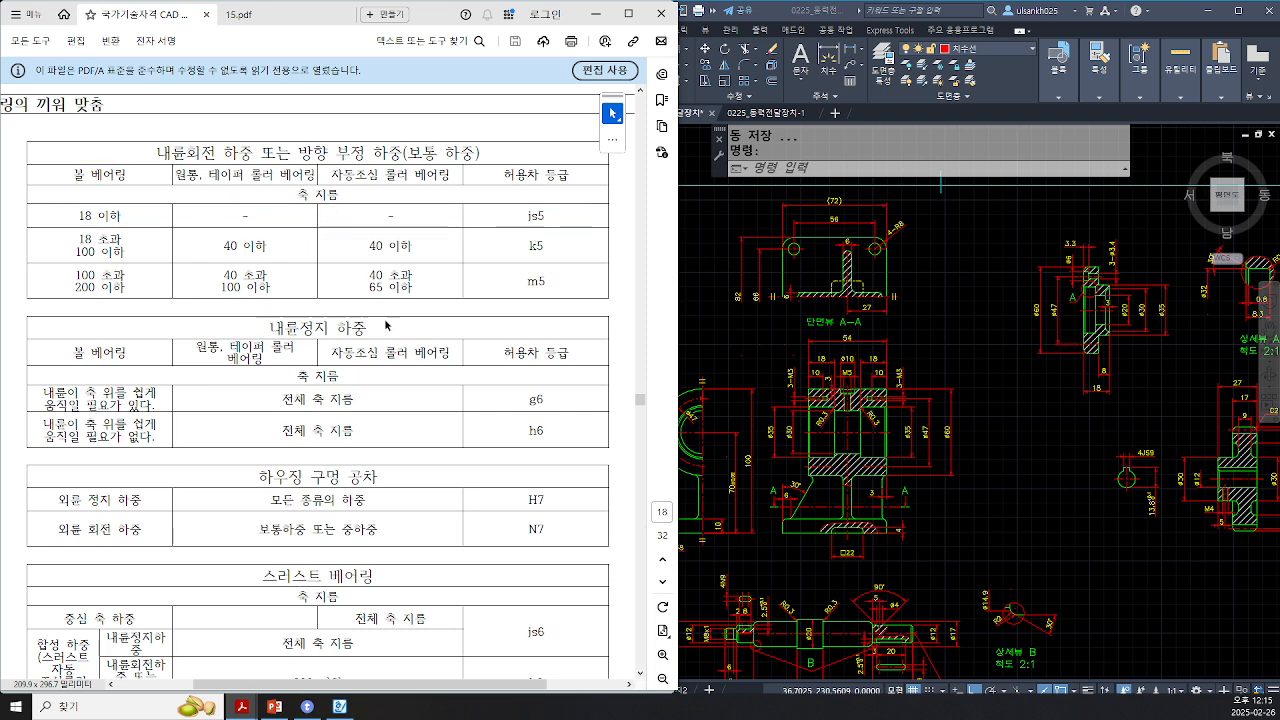
Step: Append js5 to the Ø17 shaft dimension at the bearing seat in detail view B
click(998, 593)
scroll(855, 645, up, 5)
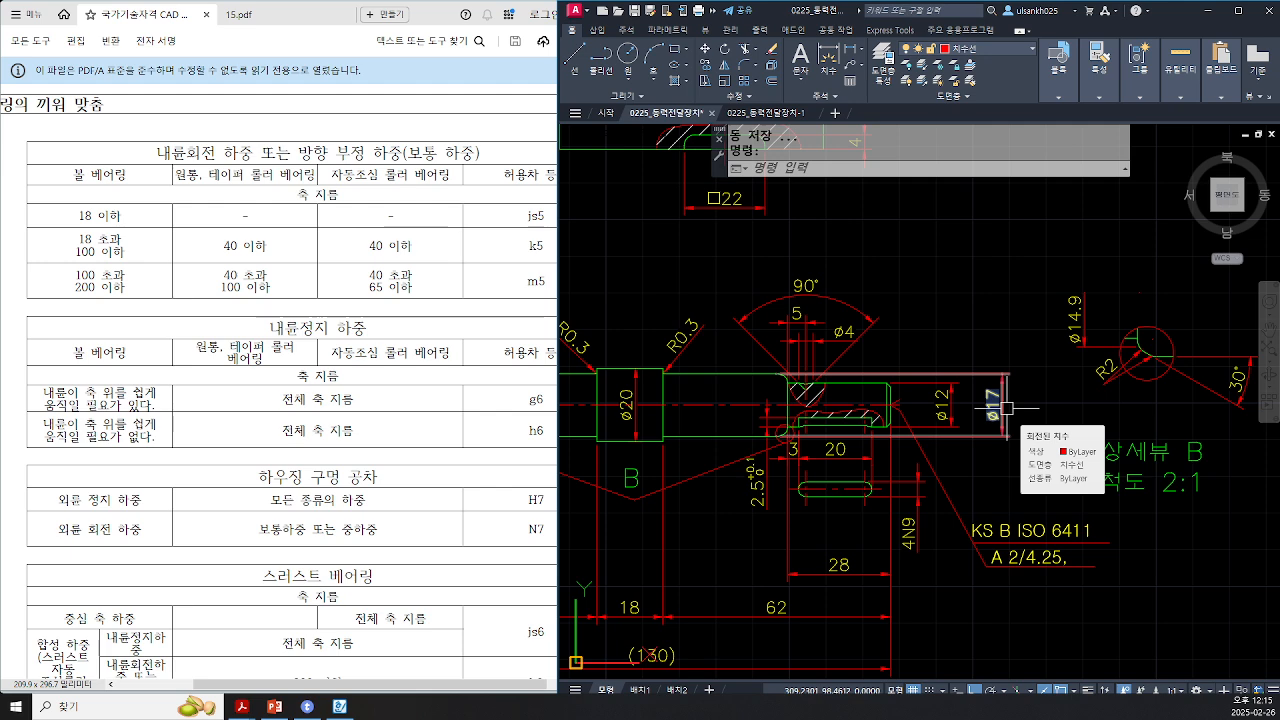
scroll(1006, 408, up, 2)
double_click(990, 405)
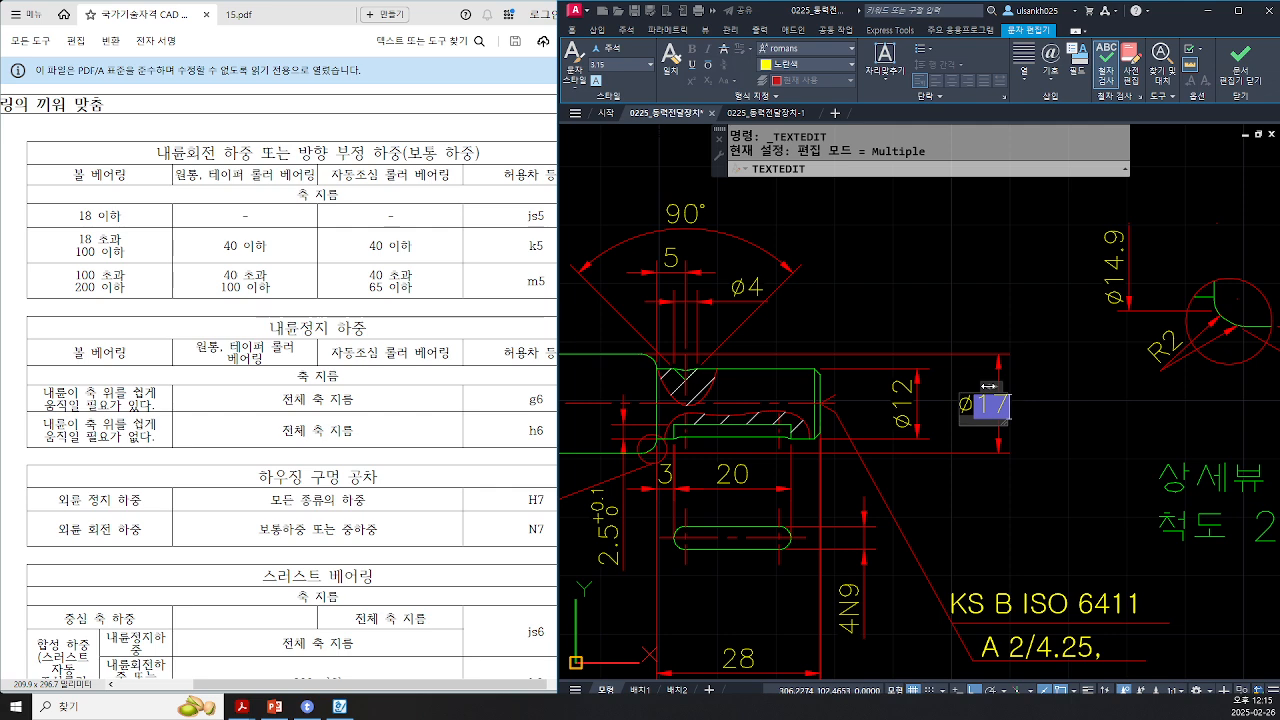
text(js)
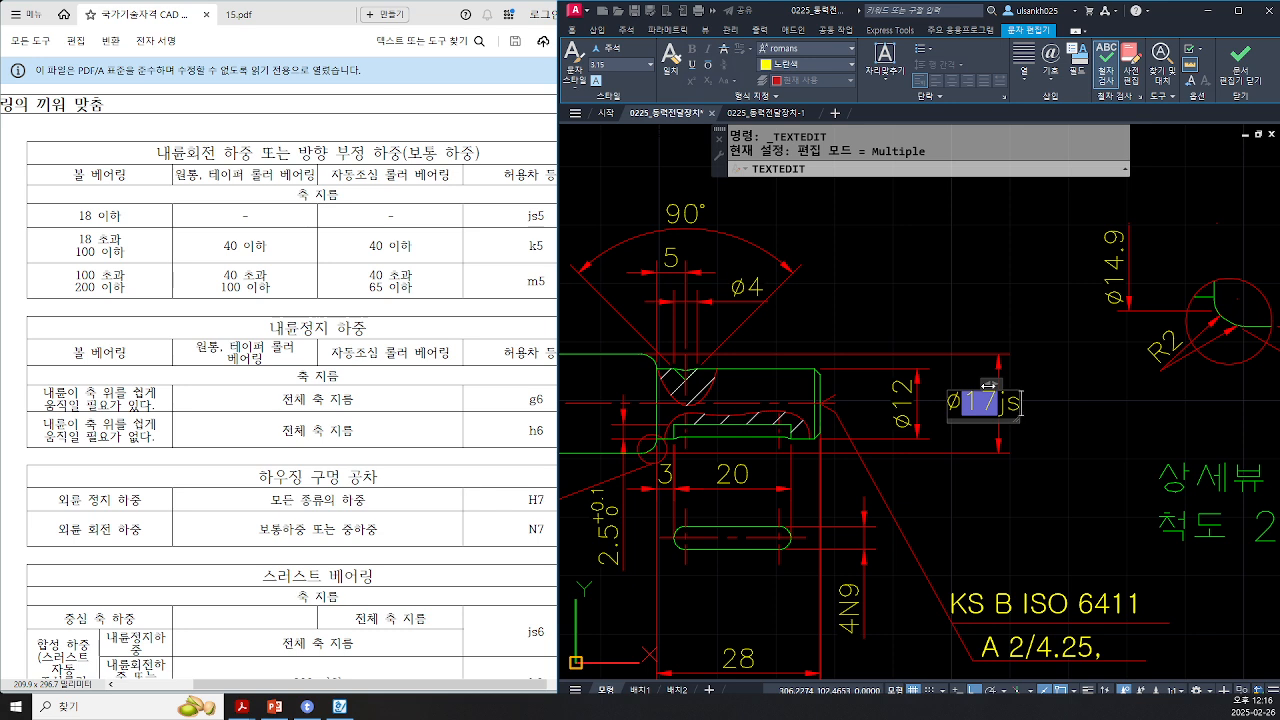
text(5)
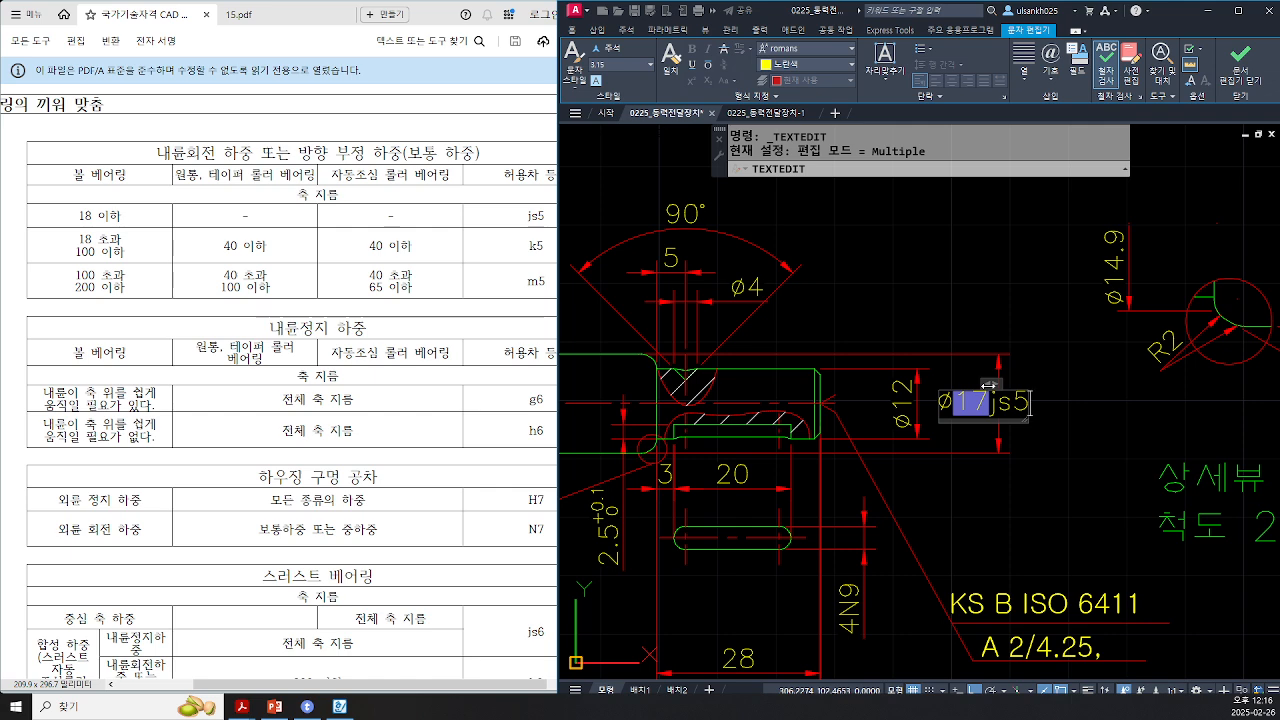
key(ctrl+Return)
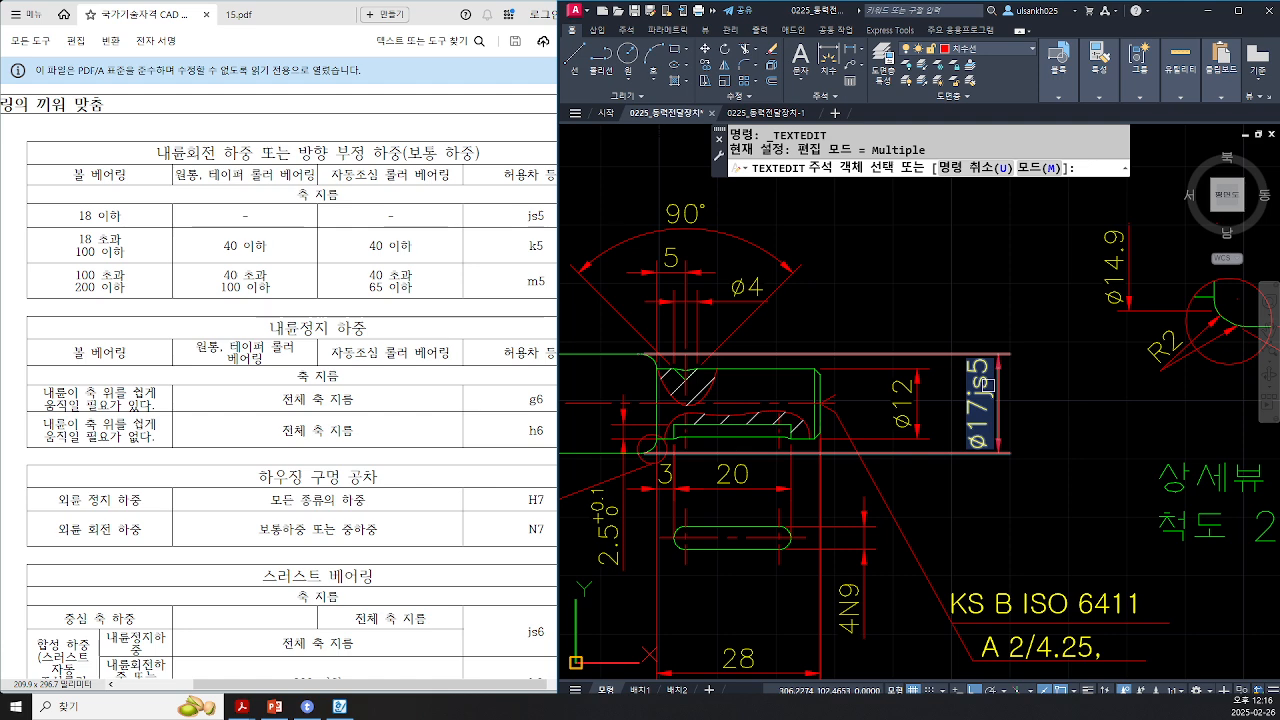
Step: Append js5 to the other Ø17 shaft dimension at the shaft's left end
scroll(988, 400, down, 2)
middle_drag(756, 484, 1119, 440)
scroll(628, 362, up, 2)
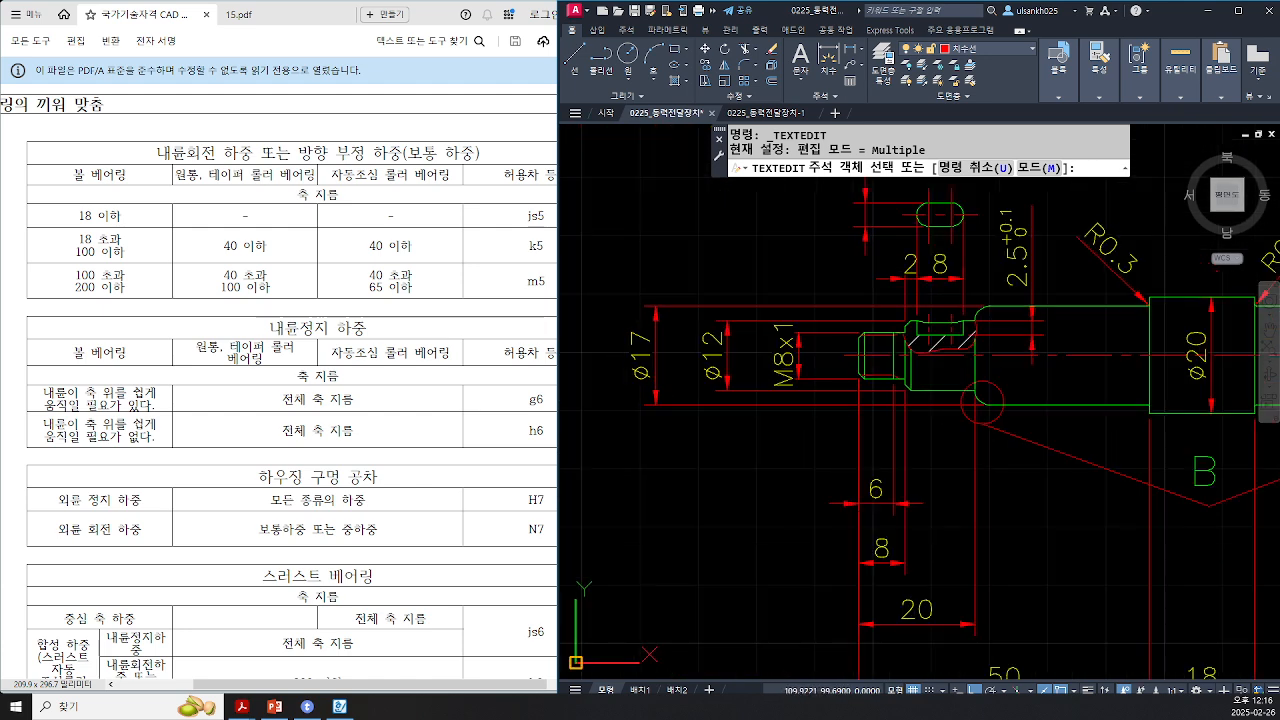
click(640, 358)
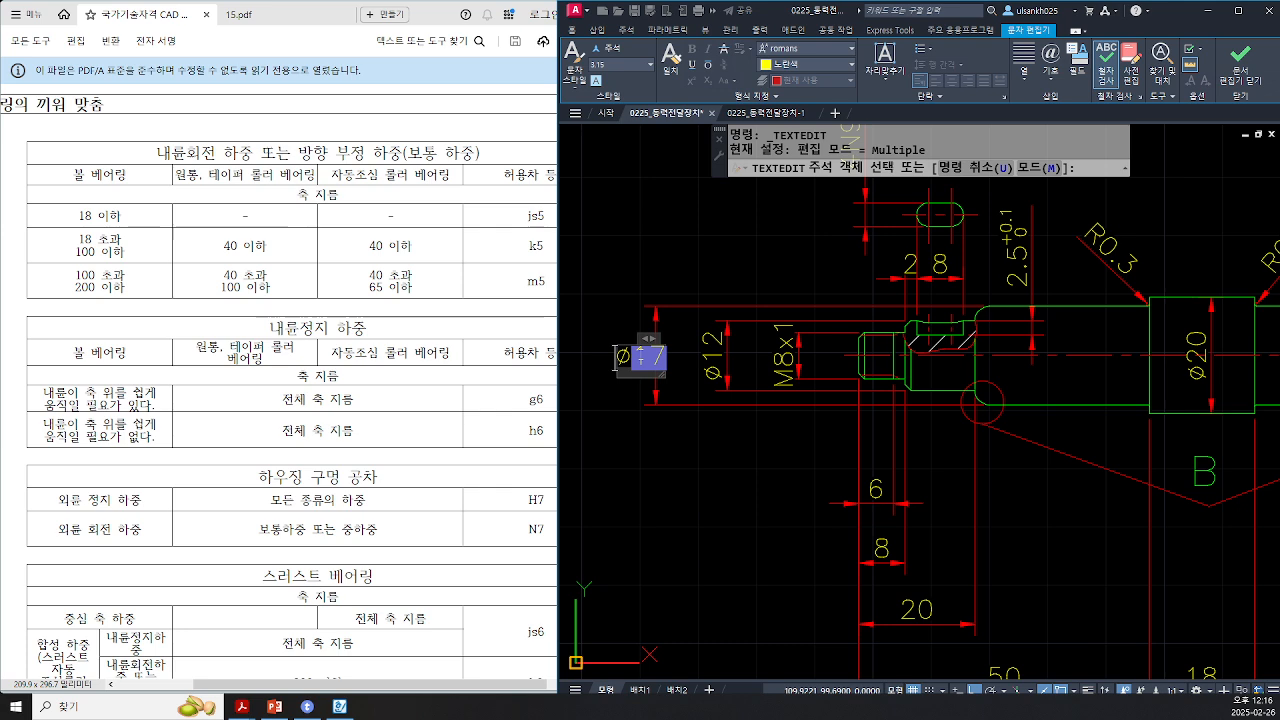
text(js5)
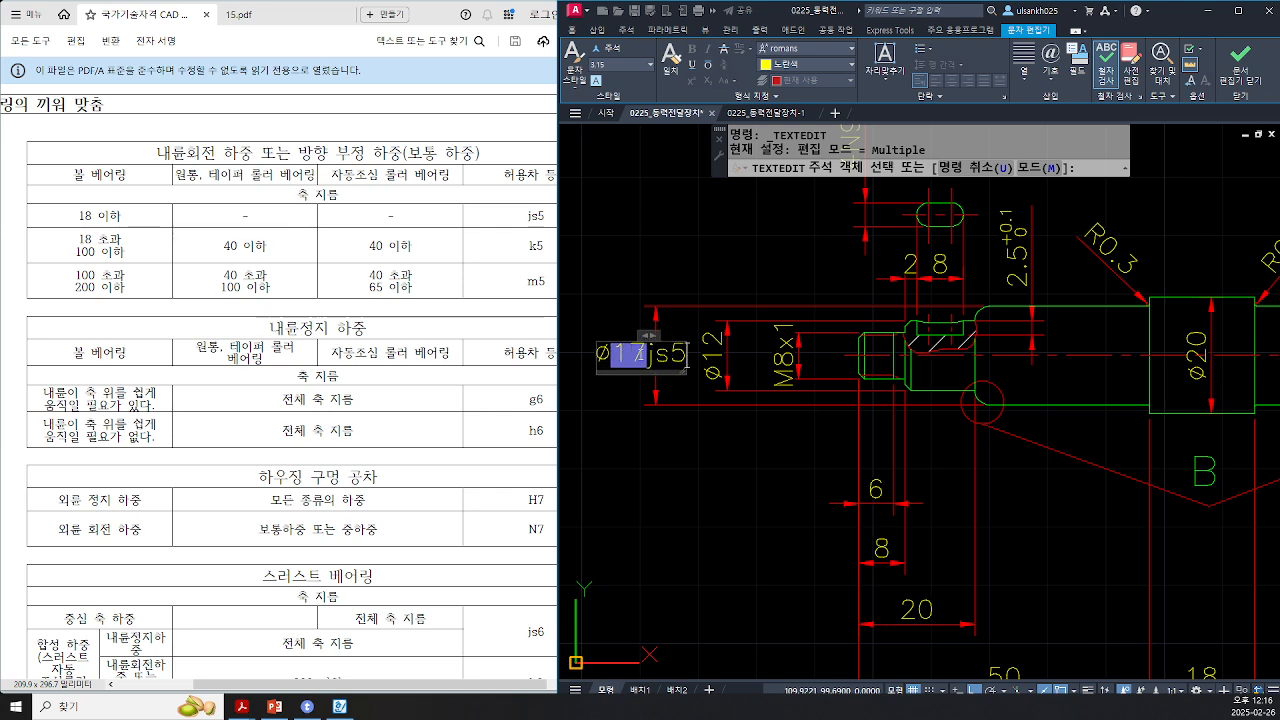
key(ctrl+Return)
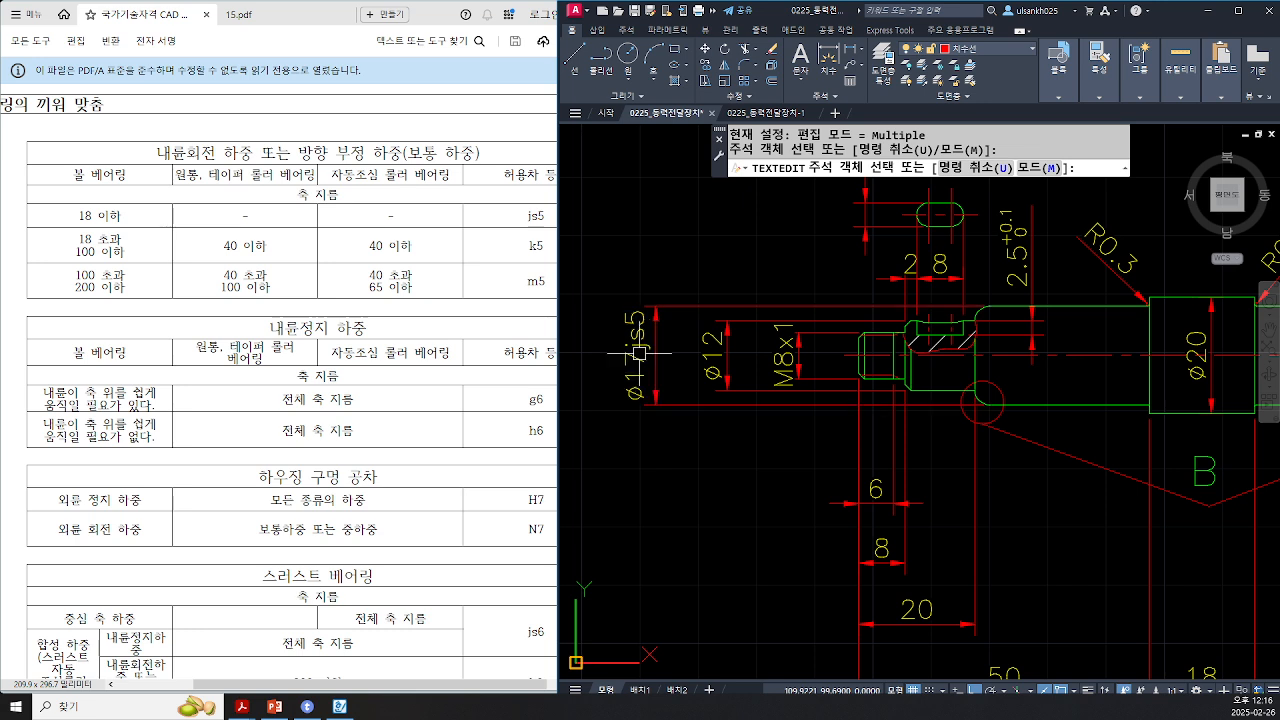
key(Escape)
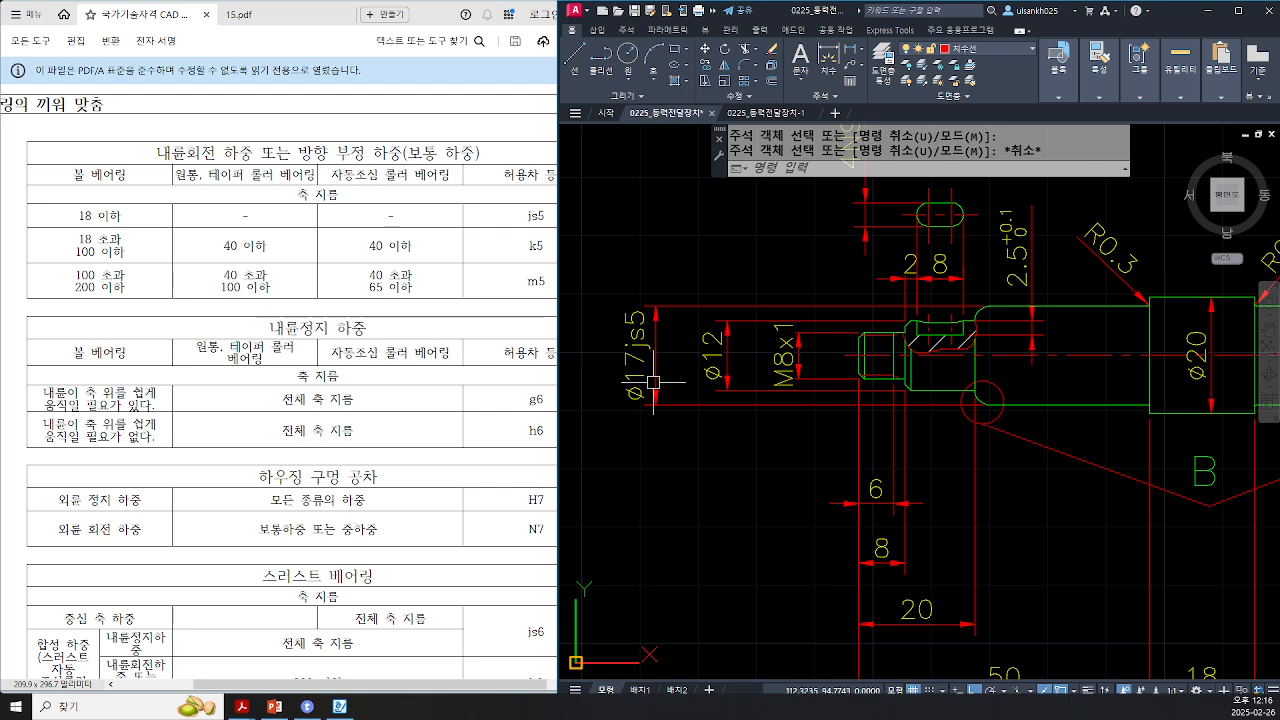
Step: Widen the standards window and highlight the housing bore table's 외륜 정지 and 외륜 회전 rows and the H7 row
drag(558, 220, 678, 218)
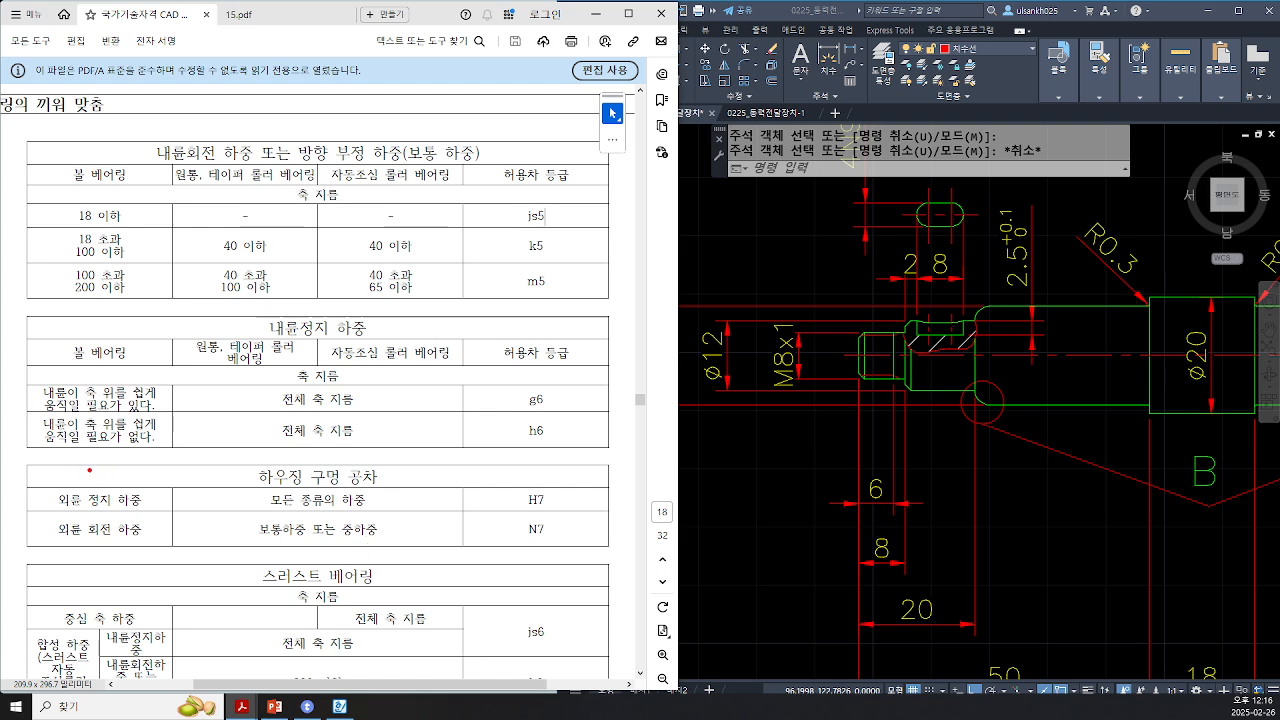
mouse_move(17, 454)
mouse_down()
mouse_move(554, 586)
mouse_move(628, 565)
mouse_up()
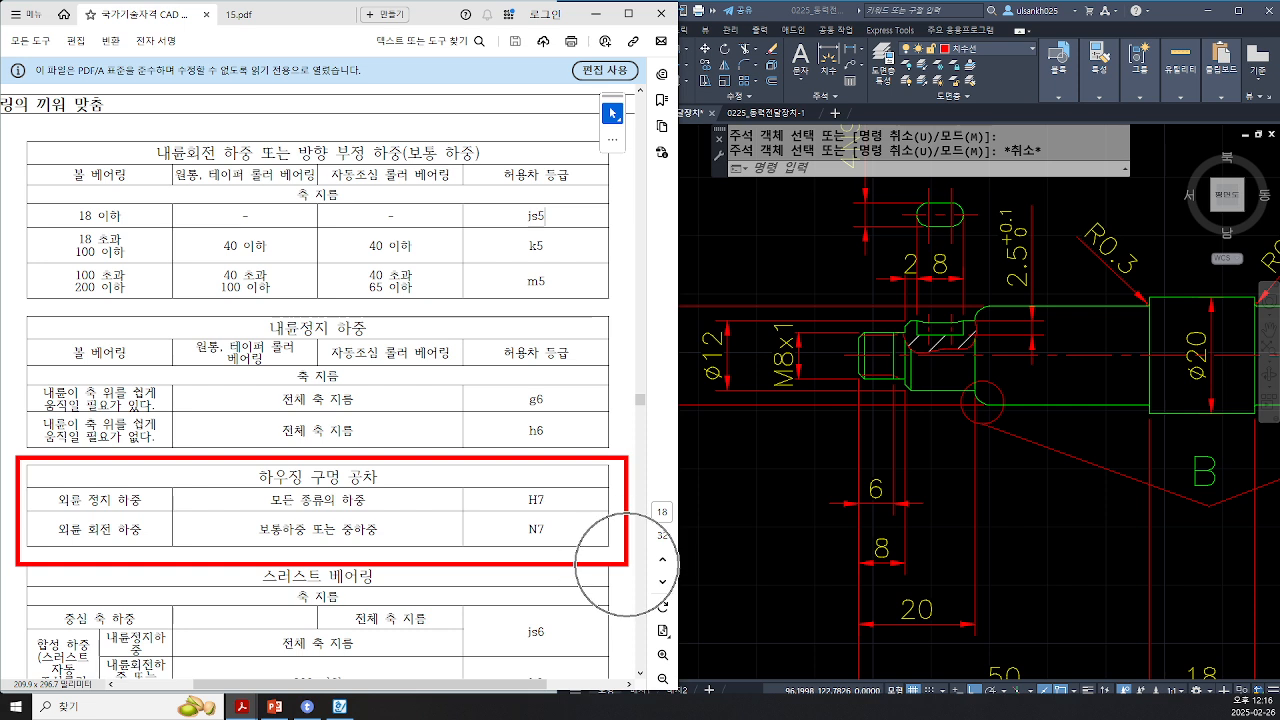
mouse_move(47, 488)
mouse_down()
mouse_move(117, 509)
mouse_move(121, 548)
mouse_up()
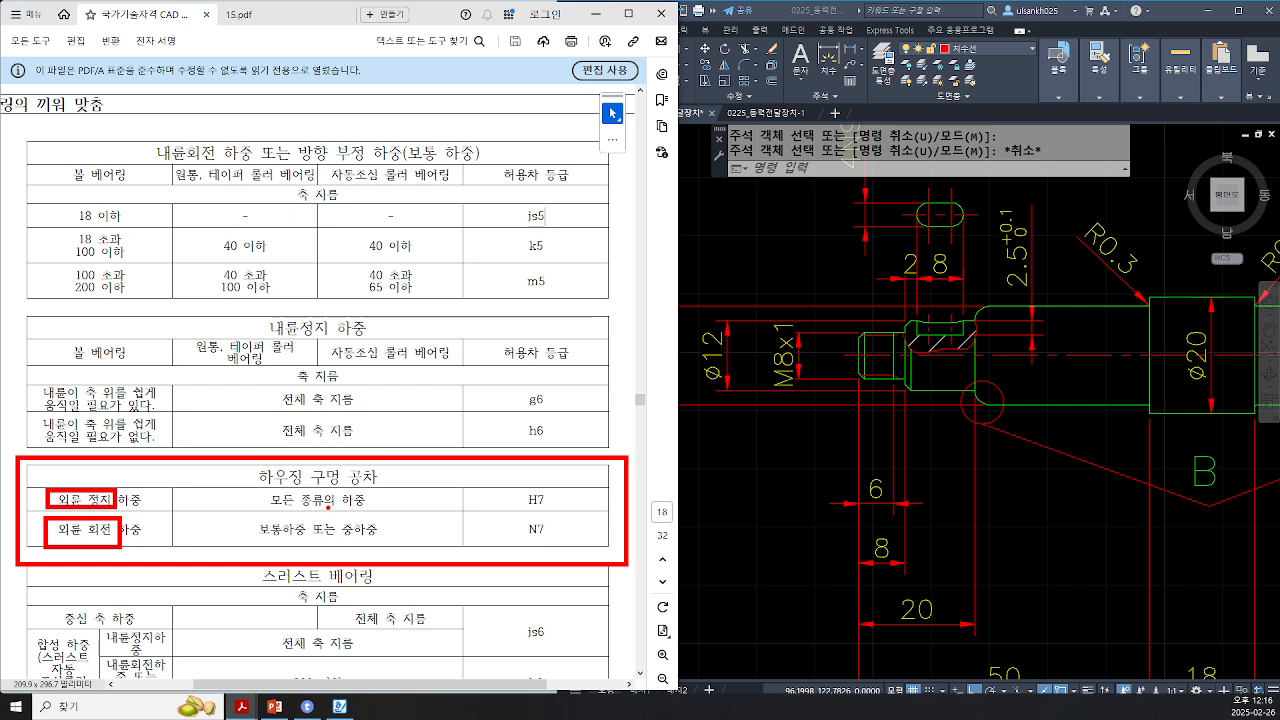
mouse_move(247, 481)
mouse_down()
mouse_move(268, 494)
mouse_move(584, 514)
mouse_up()
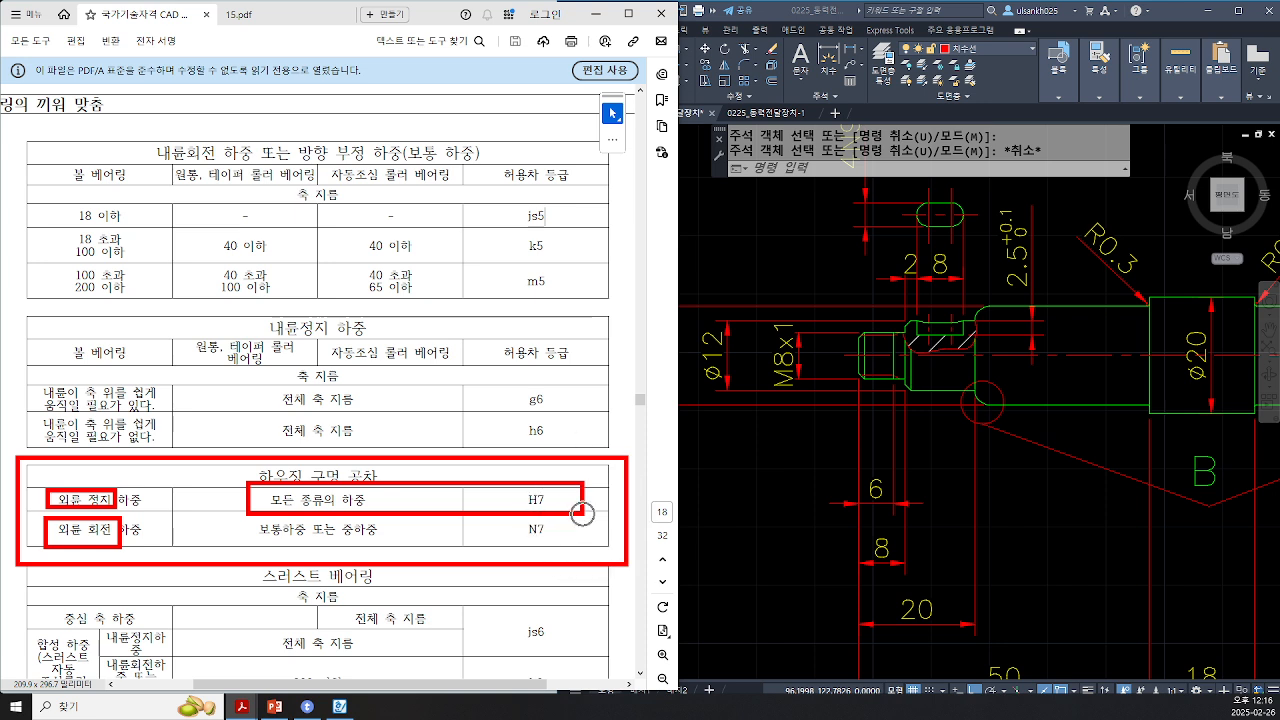
key(Escape)
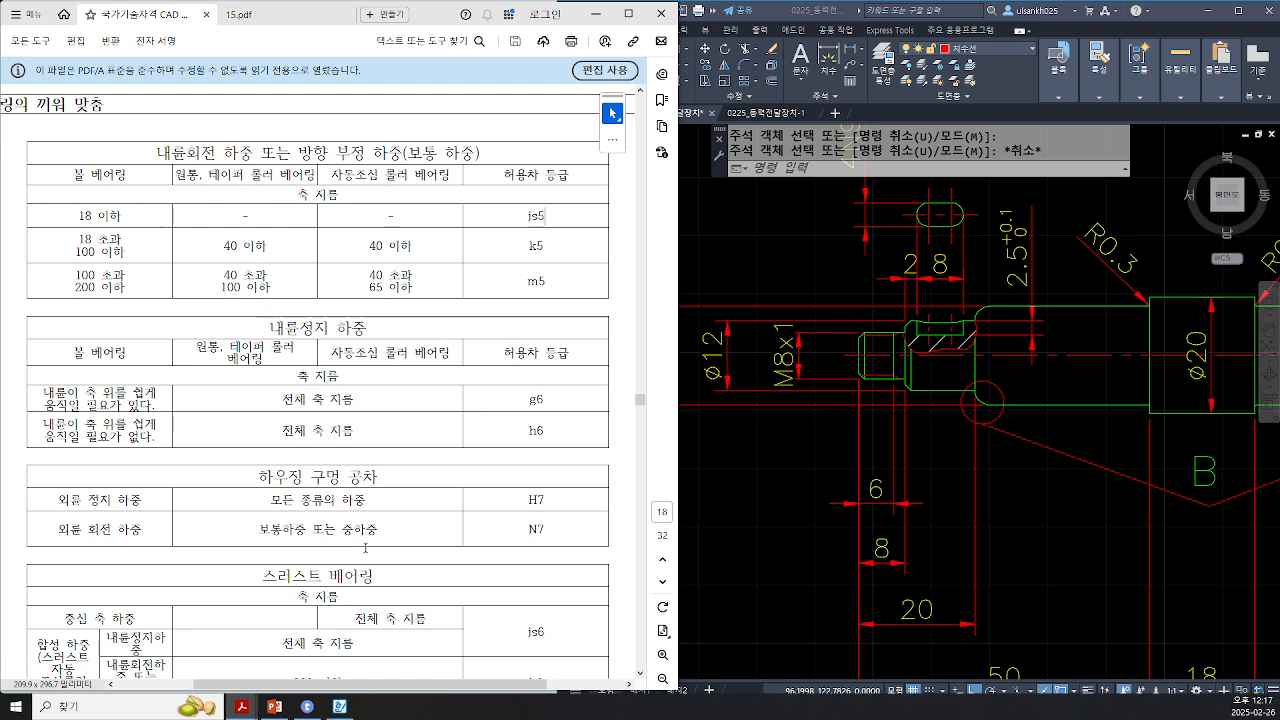
Step: Append H7 to the Ø35 housing bore dimension on the right side of the housing section
click(841, 267)
scroll(866, 277, down, 4)
middle_drag(872, 273, 746, 526)
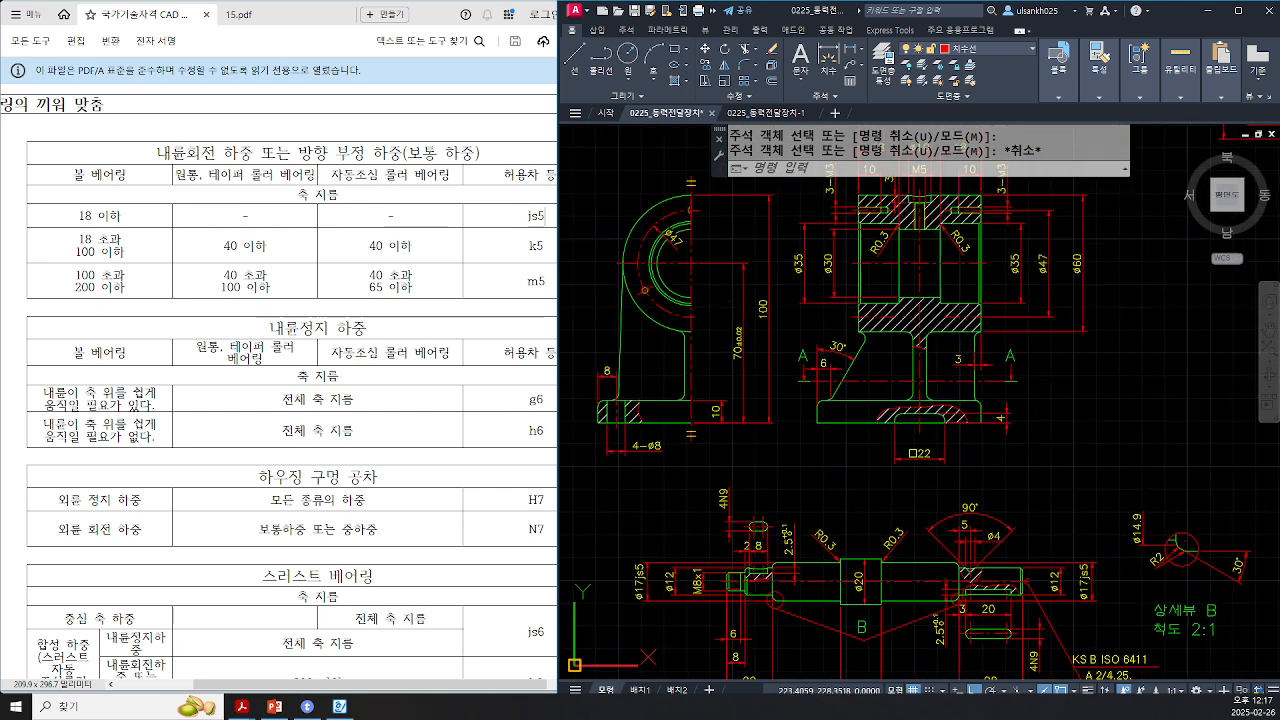
scroll(966, 252, up, 2)
middle_drag(966, 252, 898, 348)
scroll(898, 348, up, 2)
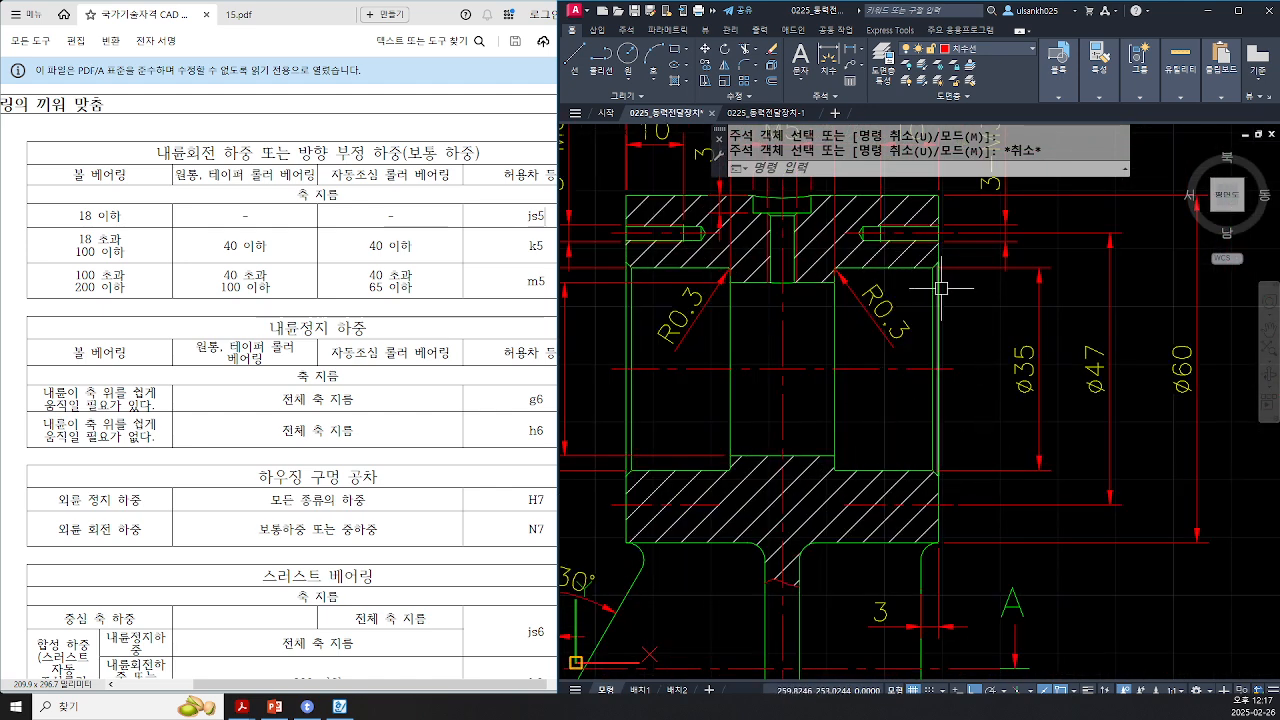
key(ctrl)
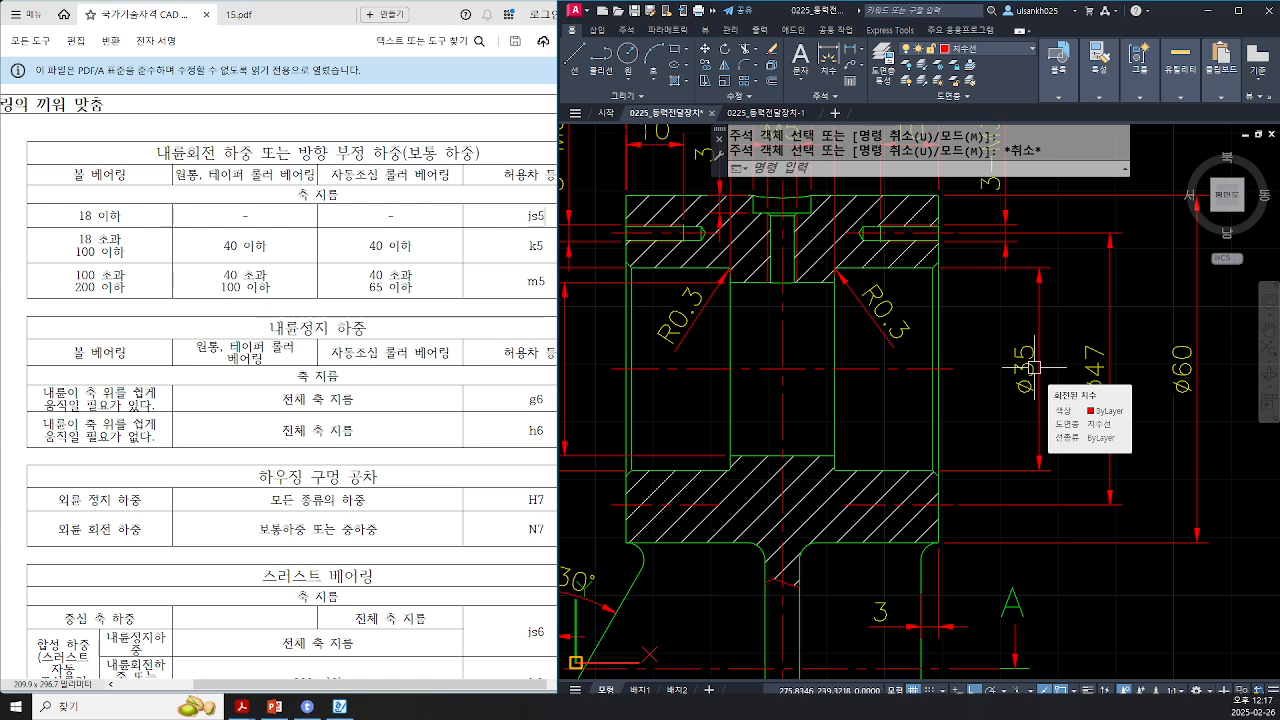
key(ctrl)
double_click(1033, 368)
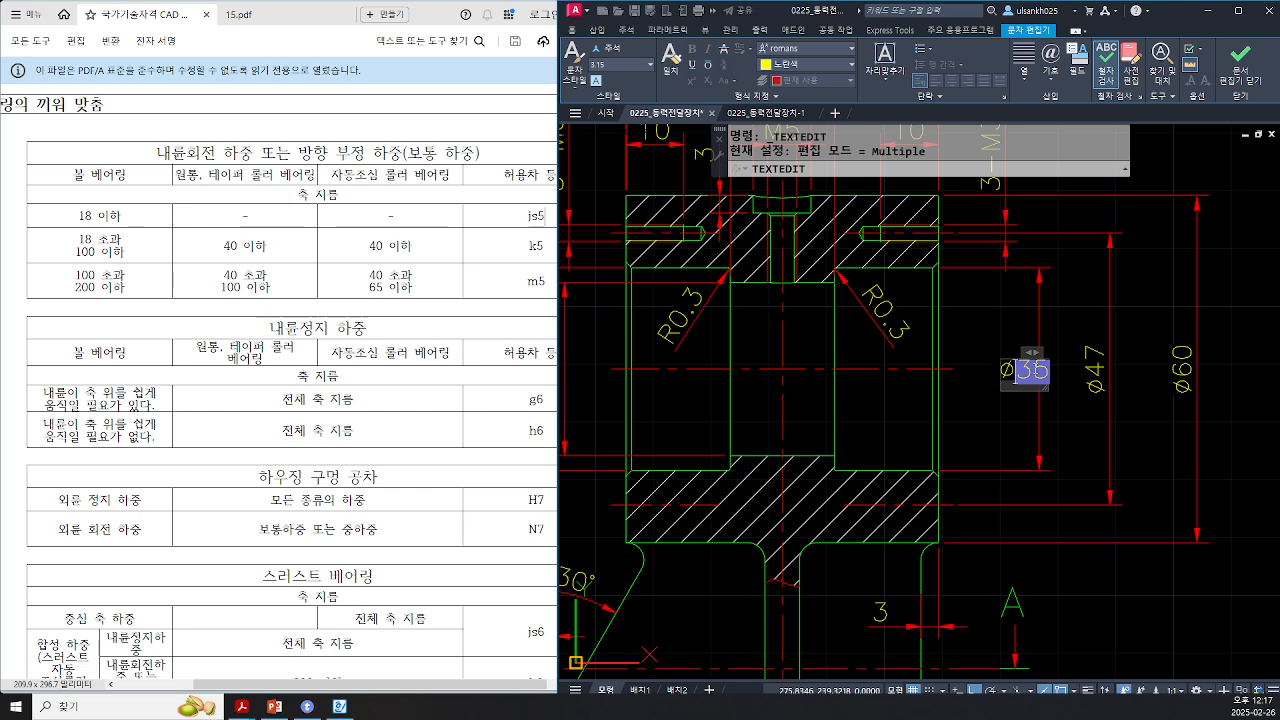
text(H7)
click(1070, 372)
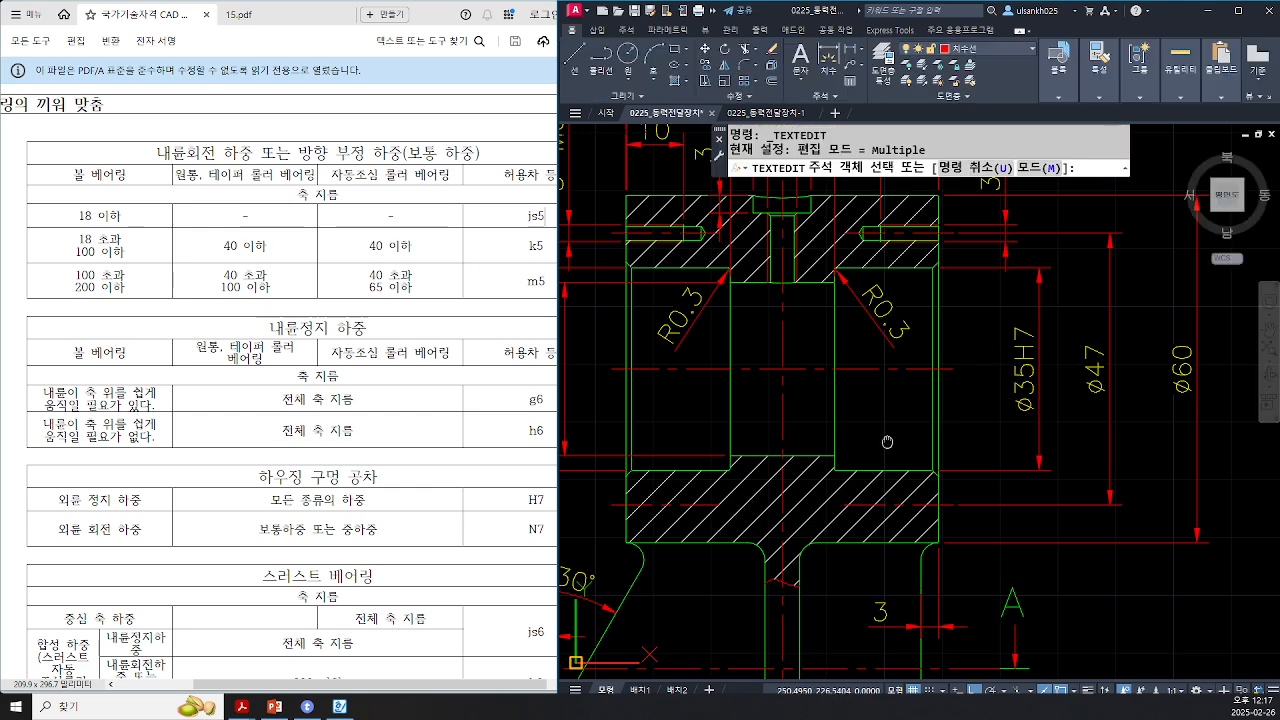
Step: Append H7 to the other Ø35 housing bore dimension on the left side
middle_drag(886, 440, 1006, 439)
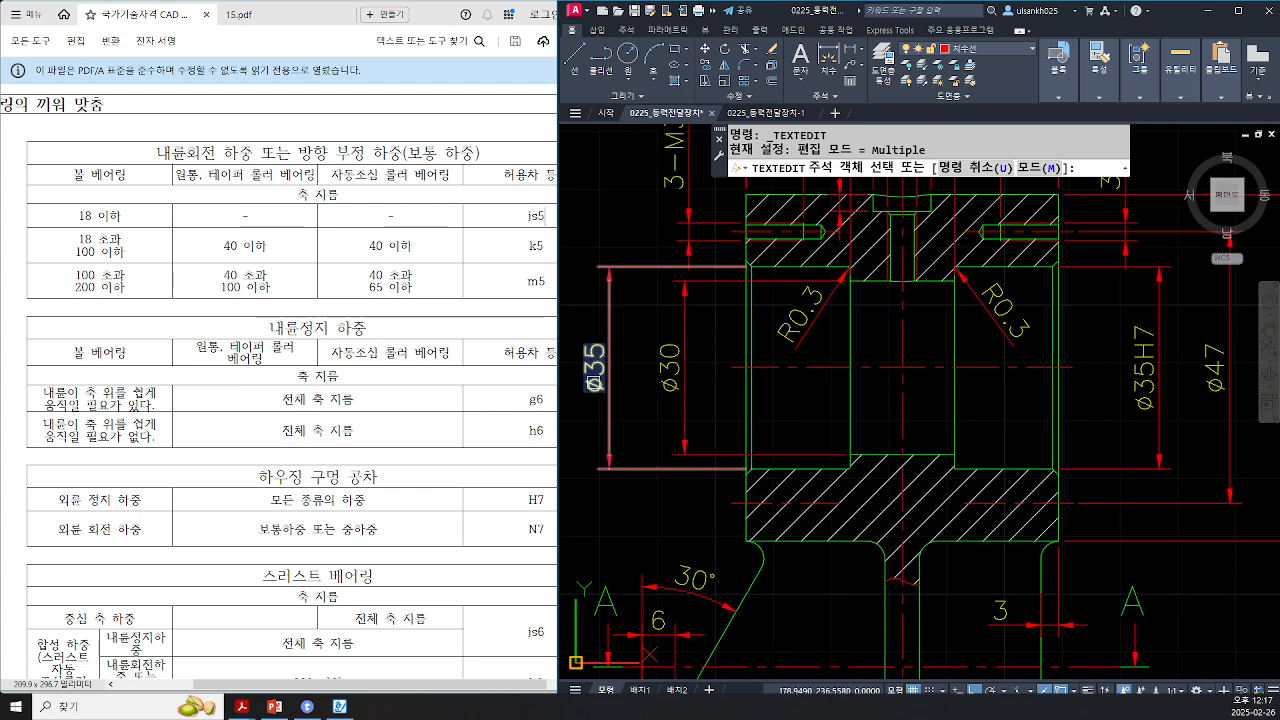
click(593, 370)
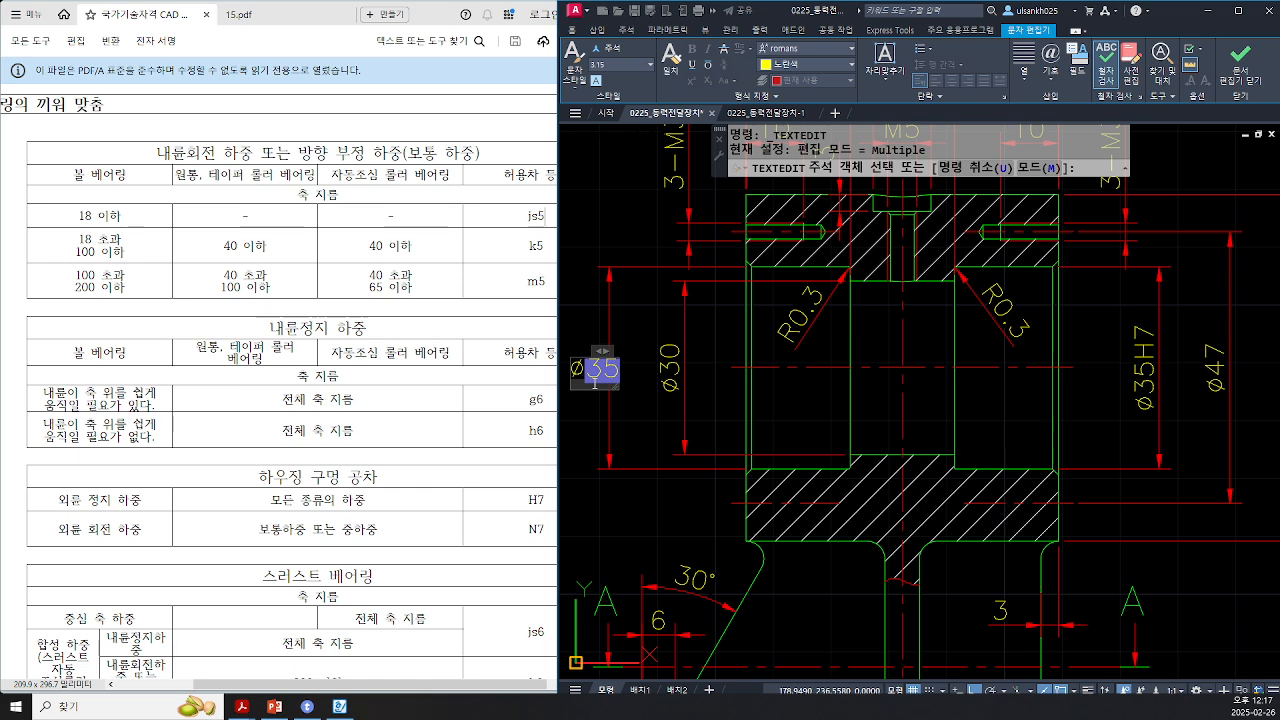
double_click(594, 370)
text(H7)
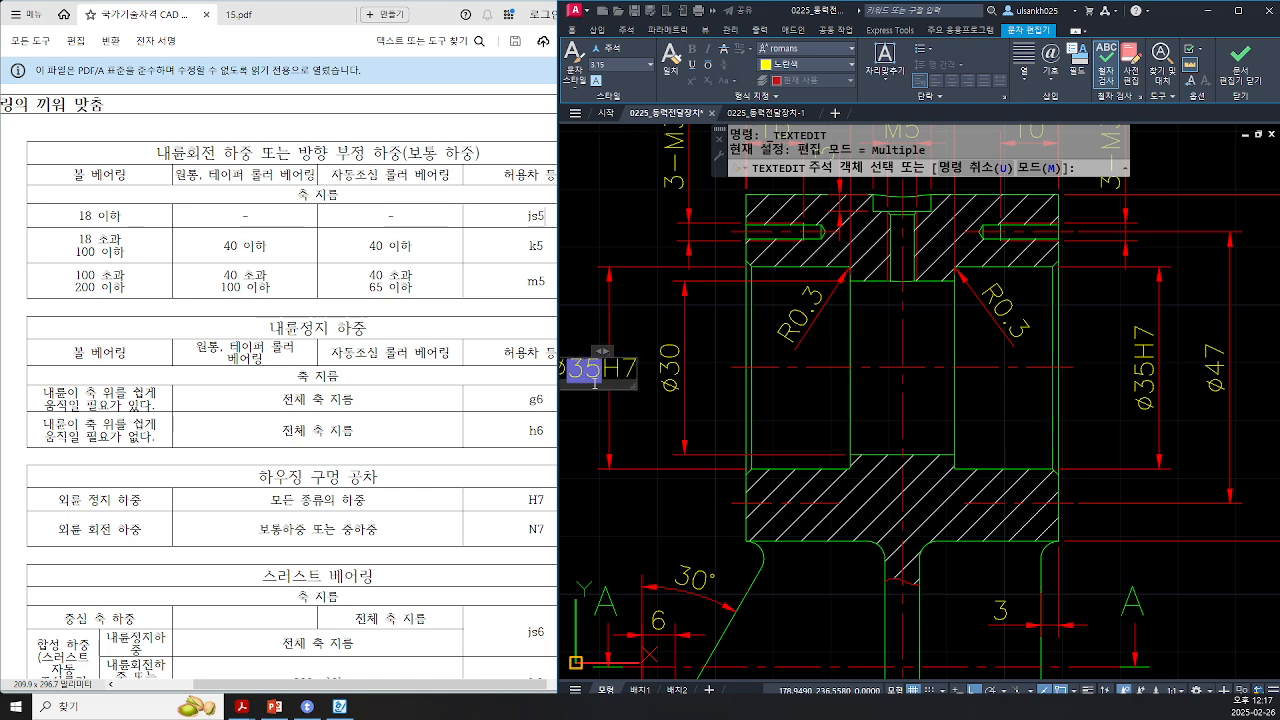
key(ctrl+Return)
key(Escape)
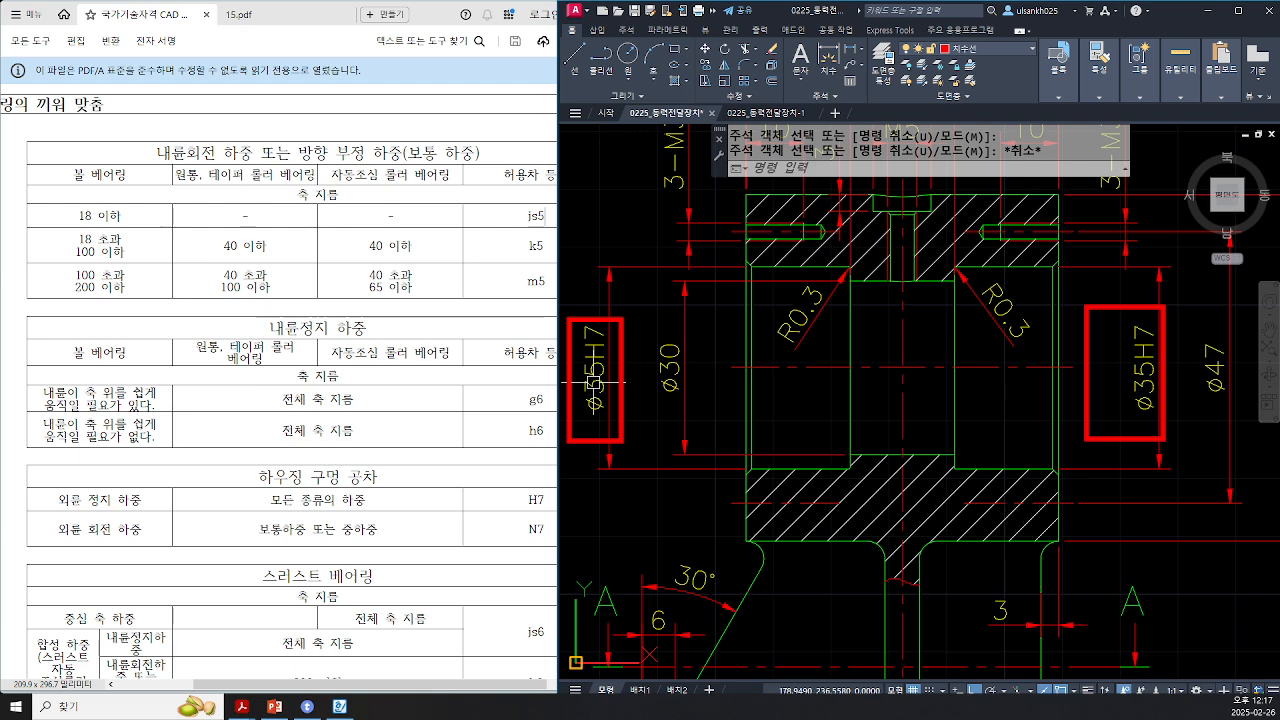
key(Escape)
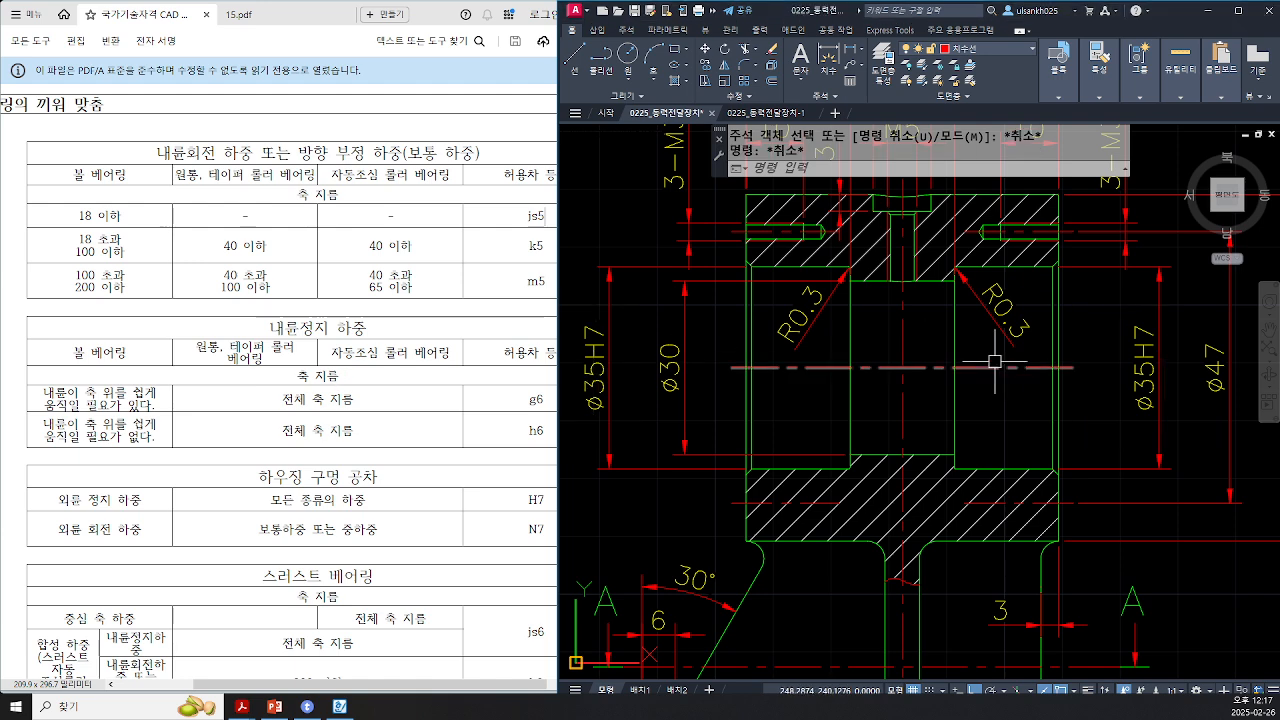
Step: Switch to the fit tolerance notes document and highlight the oil seal fit entry
scroll(802, 384, down, 2)
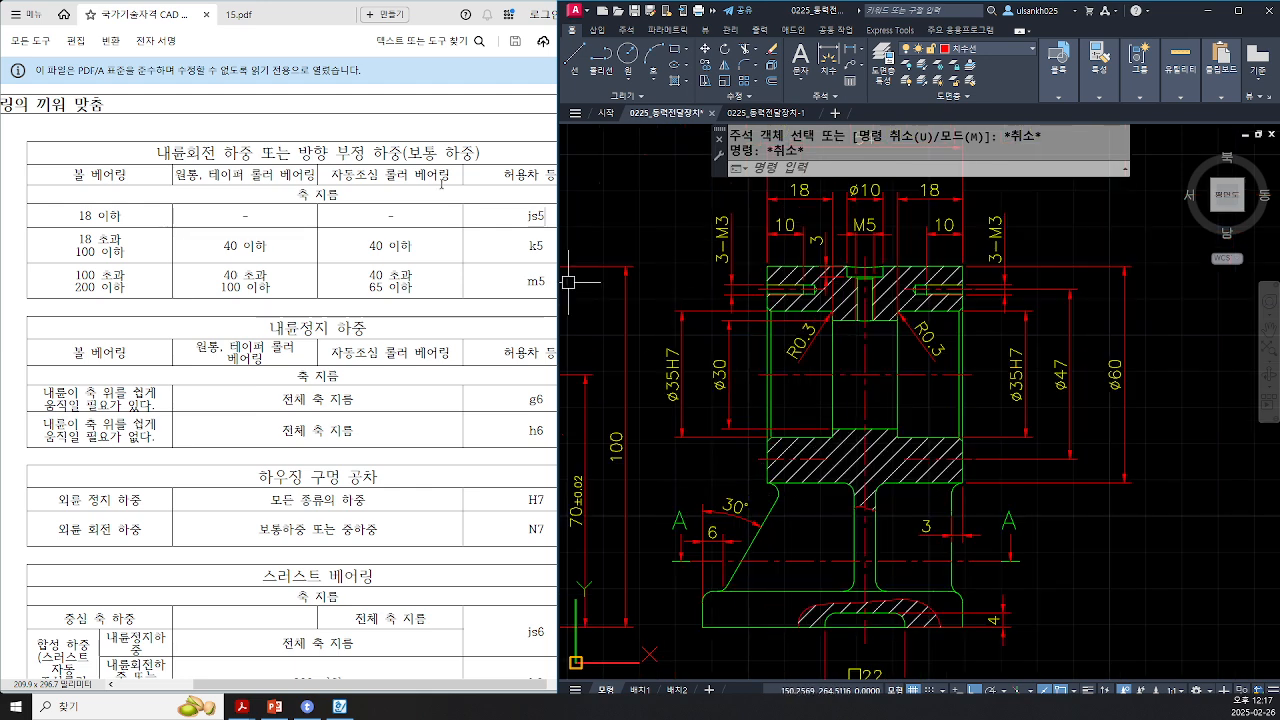
click(340, 706)
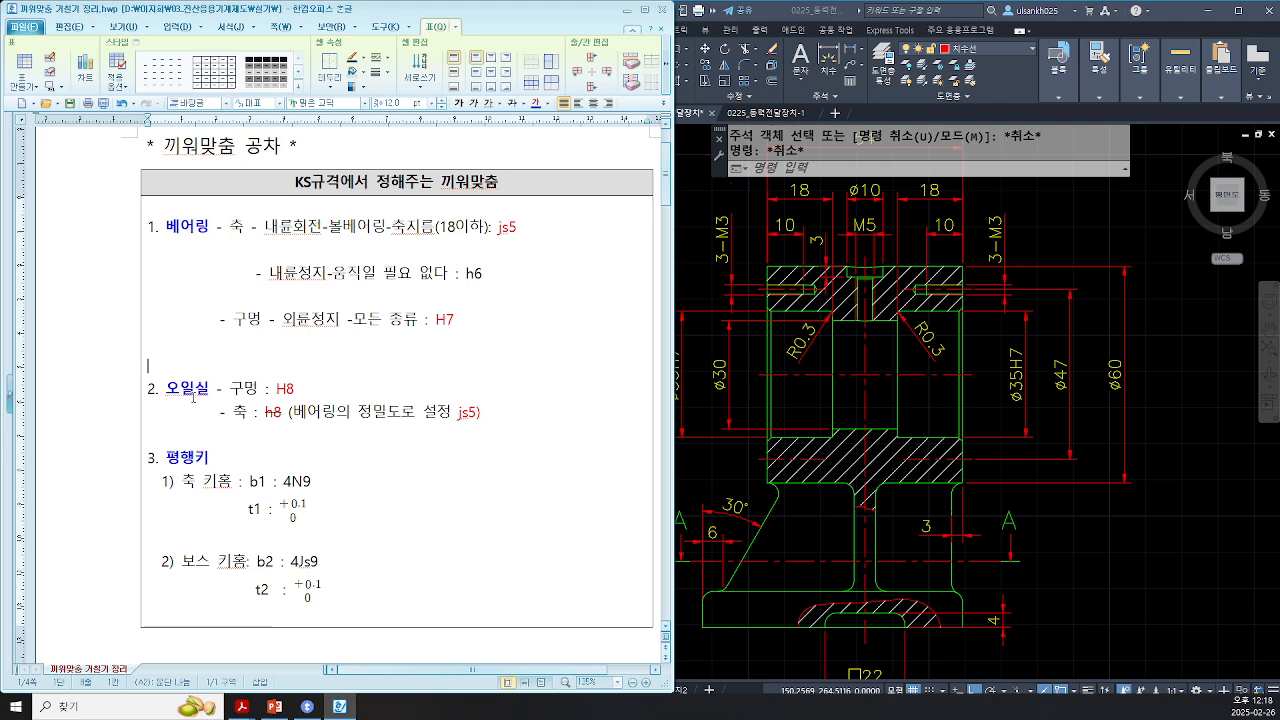
drag(230, 387, 263, 415)
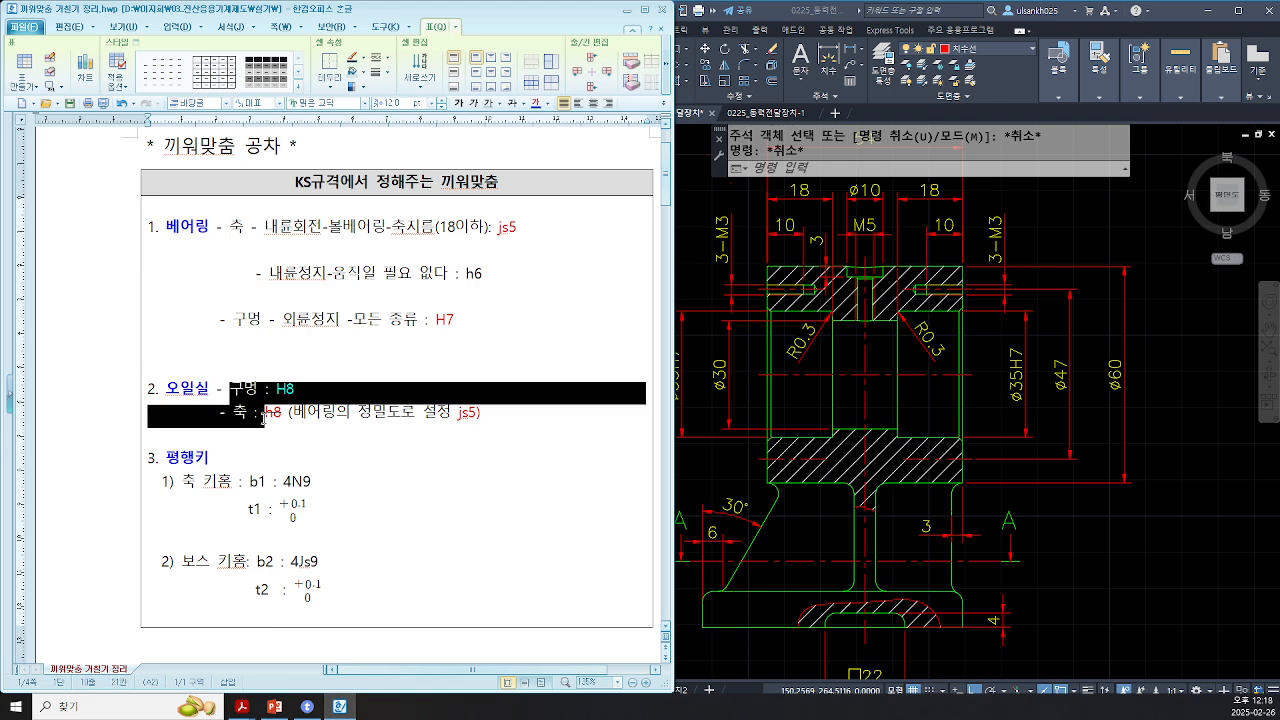
click(397, 431)
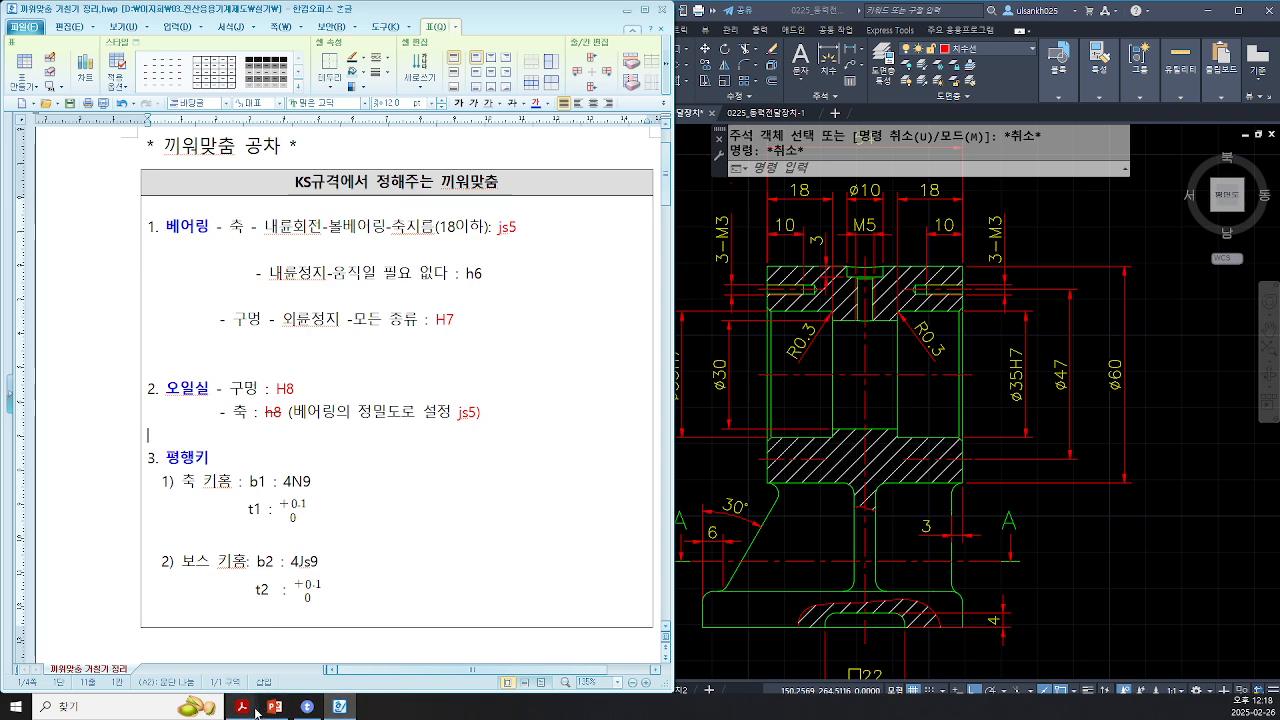
Step: Switch to the assembly drawing PDF and examine the oil seal location on the shaft
mouse_move(241, 706)
click(294, 615)
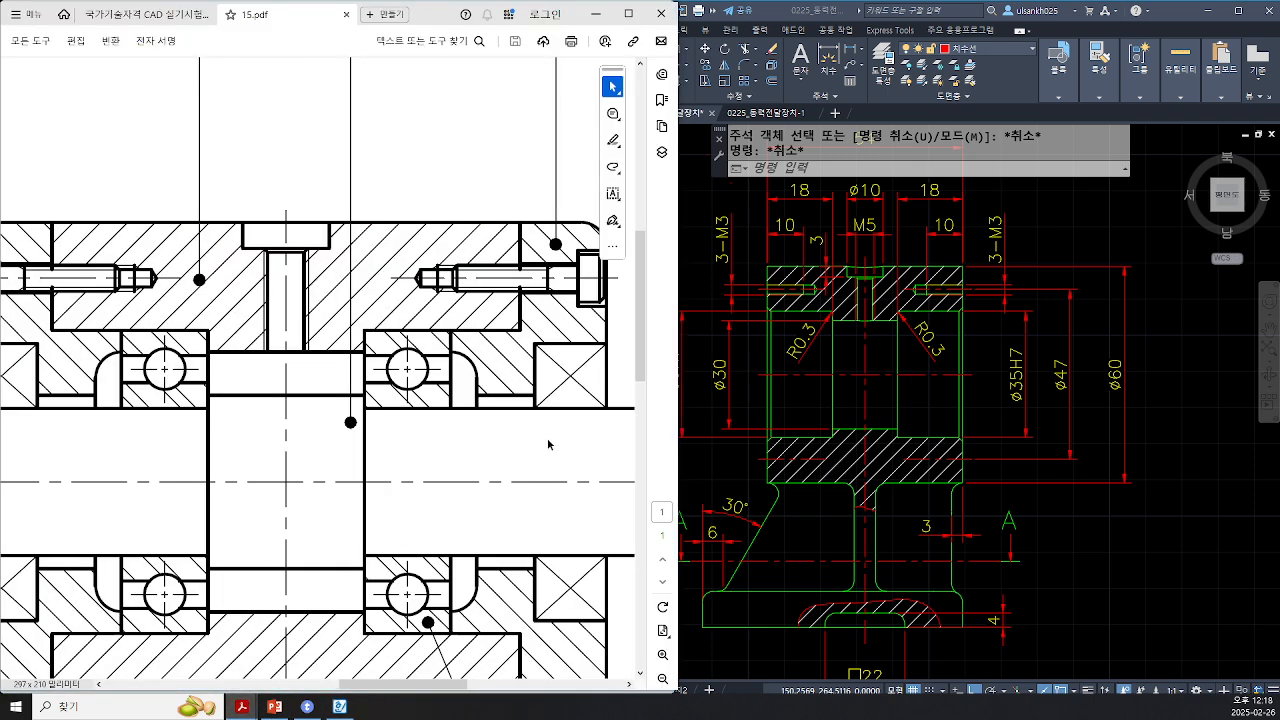
drag(425, 686, 459, 690)
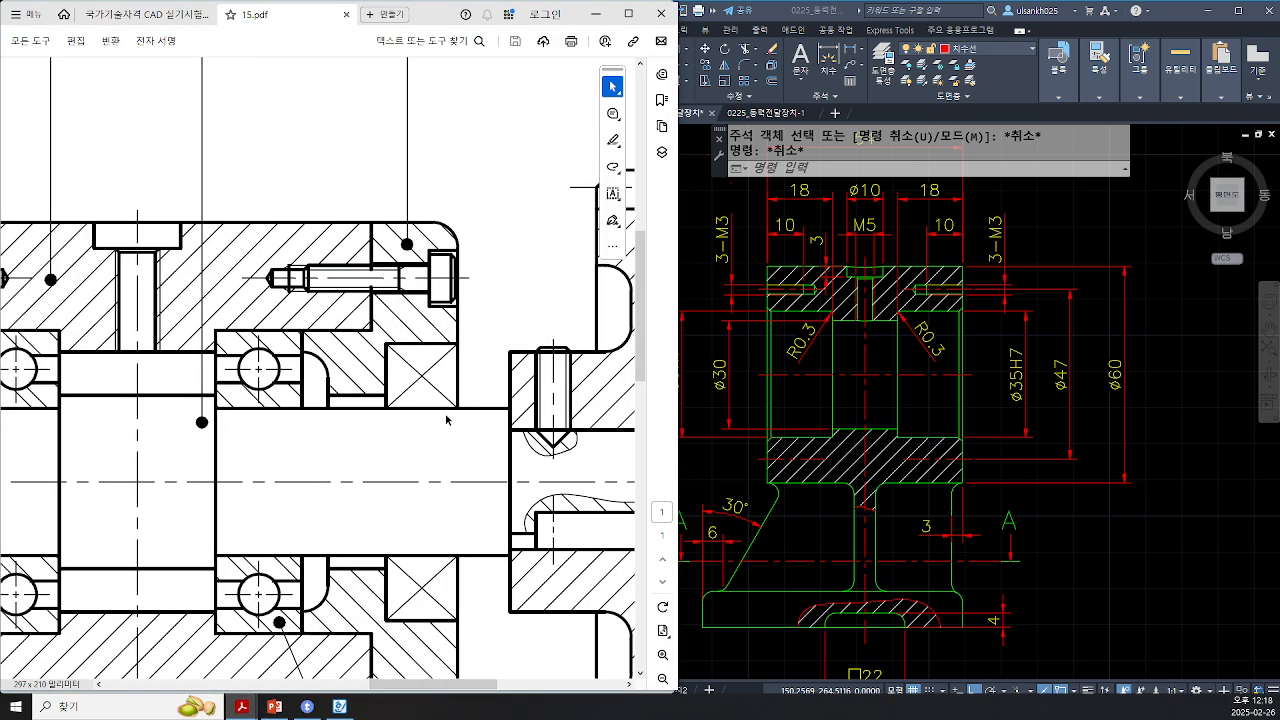
mouse_move(460, 346)
mouse_down()
mouse_move(458, 618)
mouse_move(458, 510)
mouse_up()
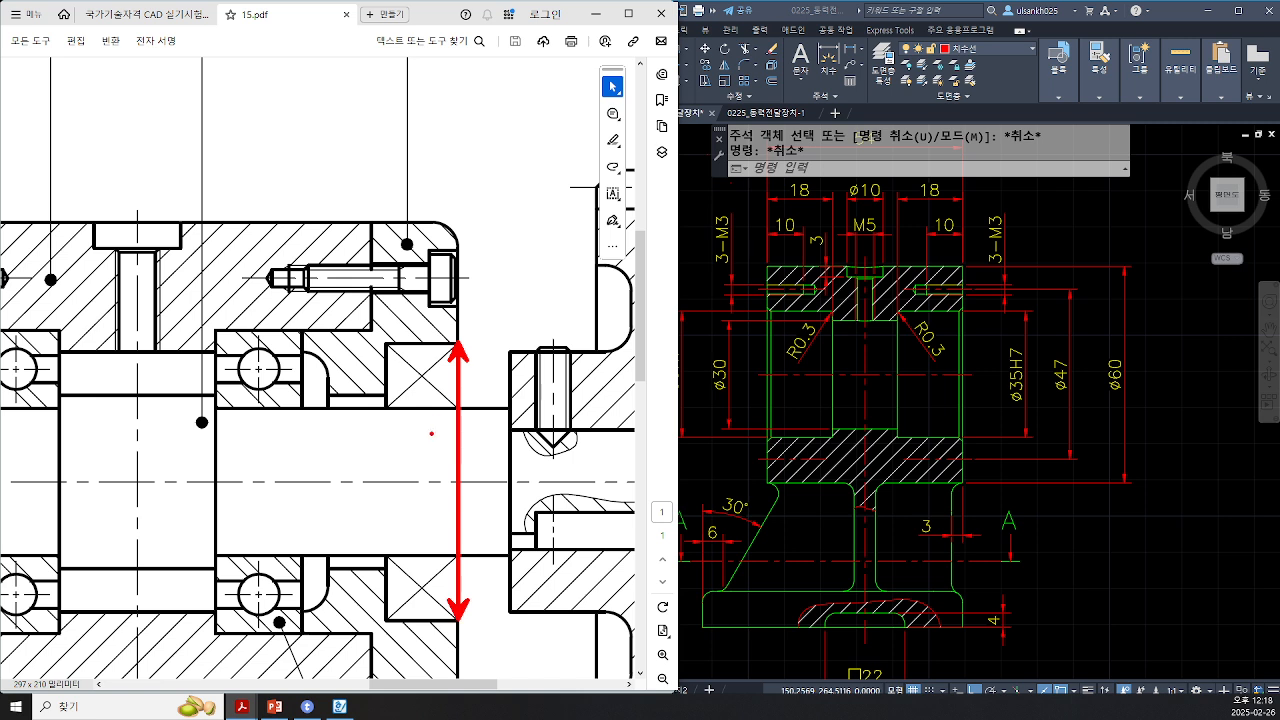
mouse_move(416, 412)
ctrl+shift+mouse_down()
mouse_move(416, 554)
mouse_move(428, 534)
mouse_move(416, 414)
ctrl+shift+mouse_up()
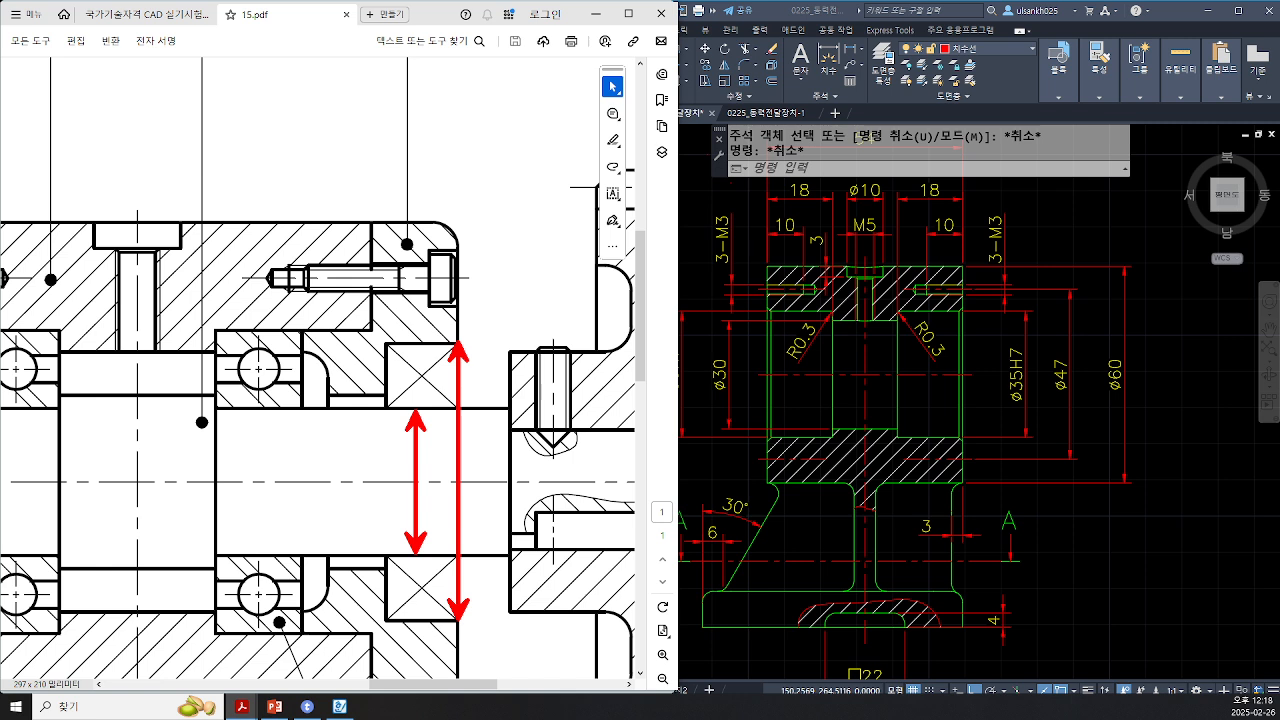
Step: Scroll the standards PDF to the oil seal table and examine its notes on bore and shaft tolerances
click(145, 14)
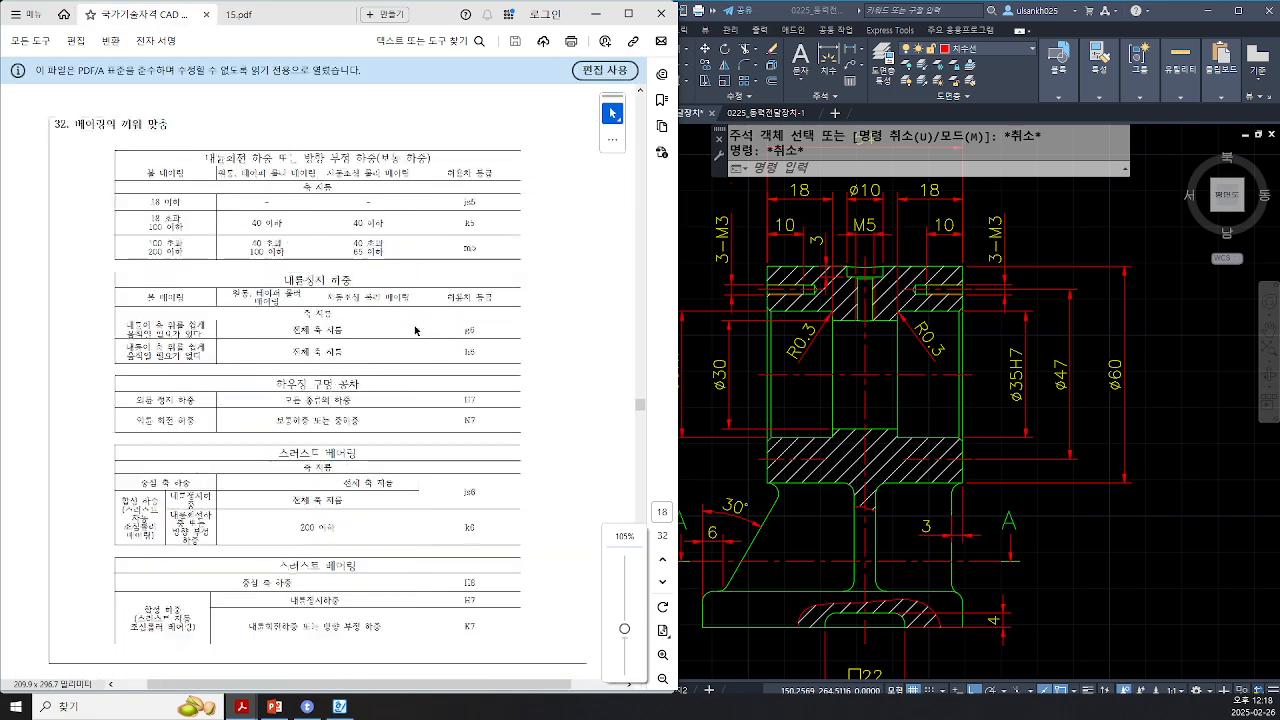
scroll(557, 456, down, 15)
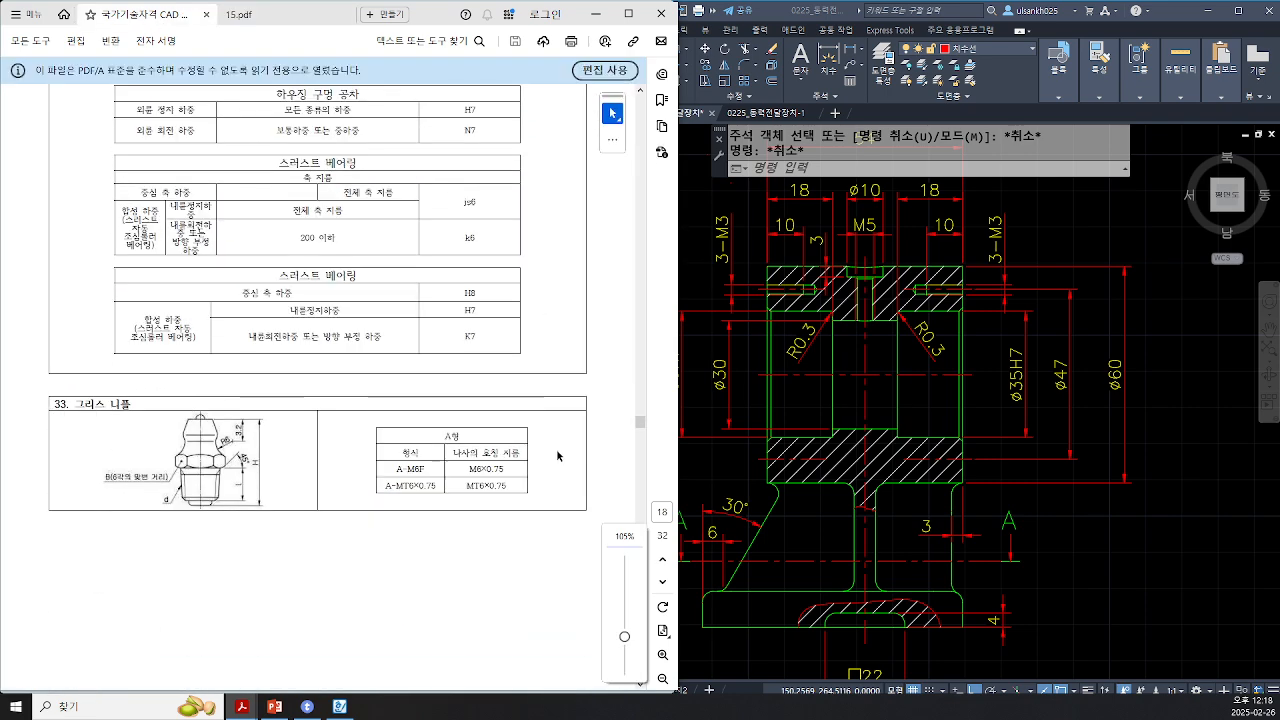
scroll(557, 456, down, 15)
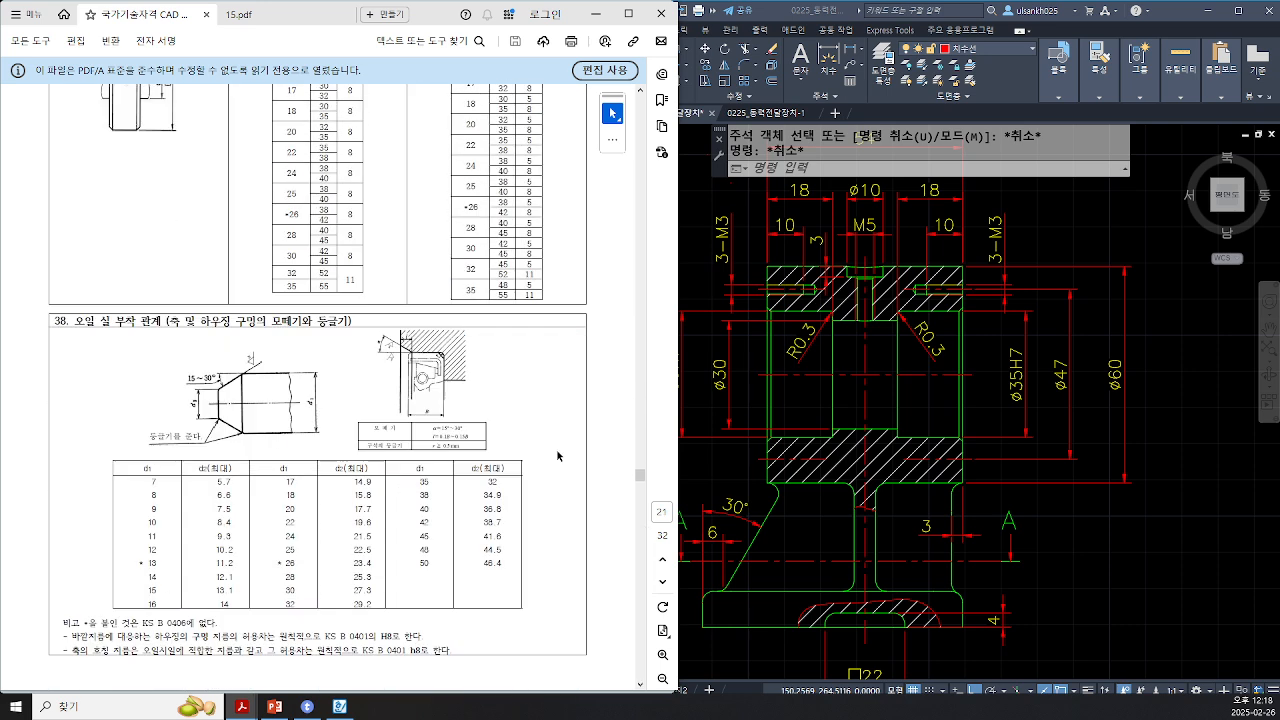
scroll(557, 452, up, 5)
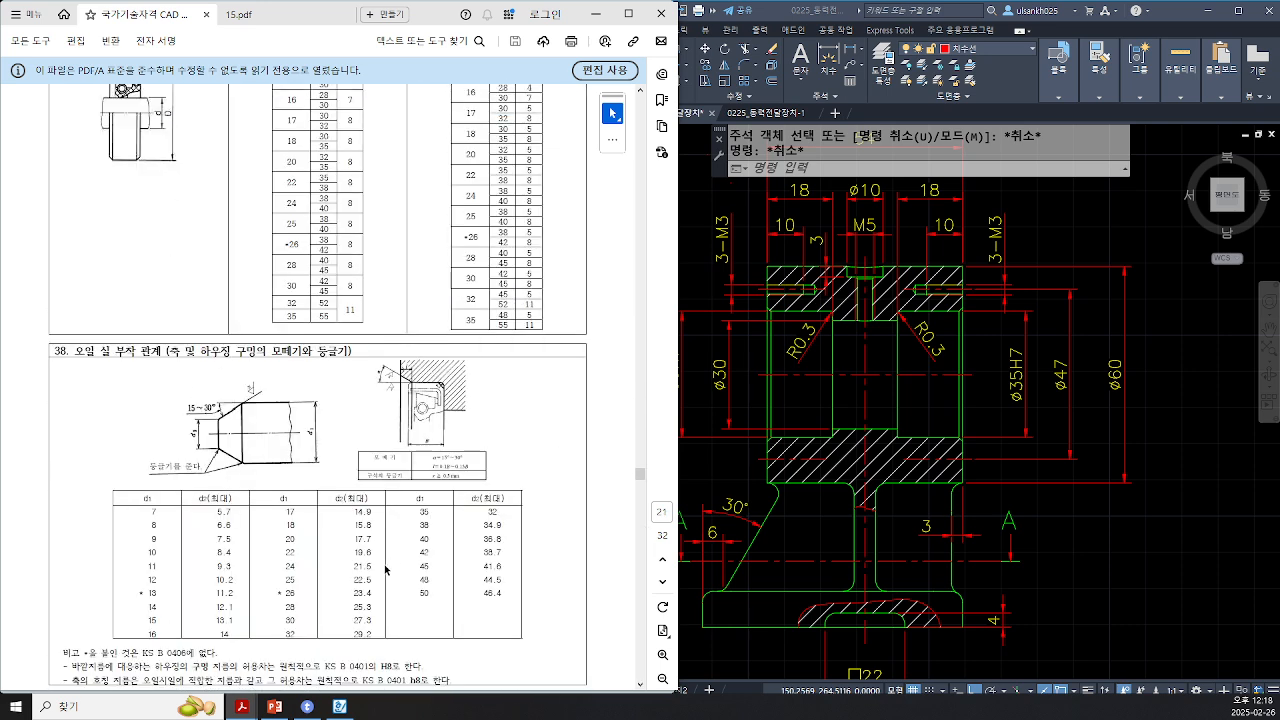
scroll(385, 568, down, 1)
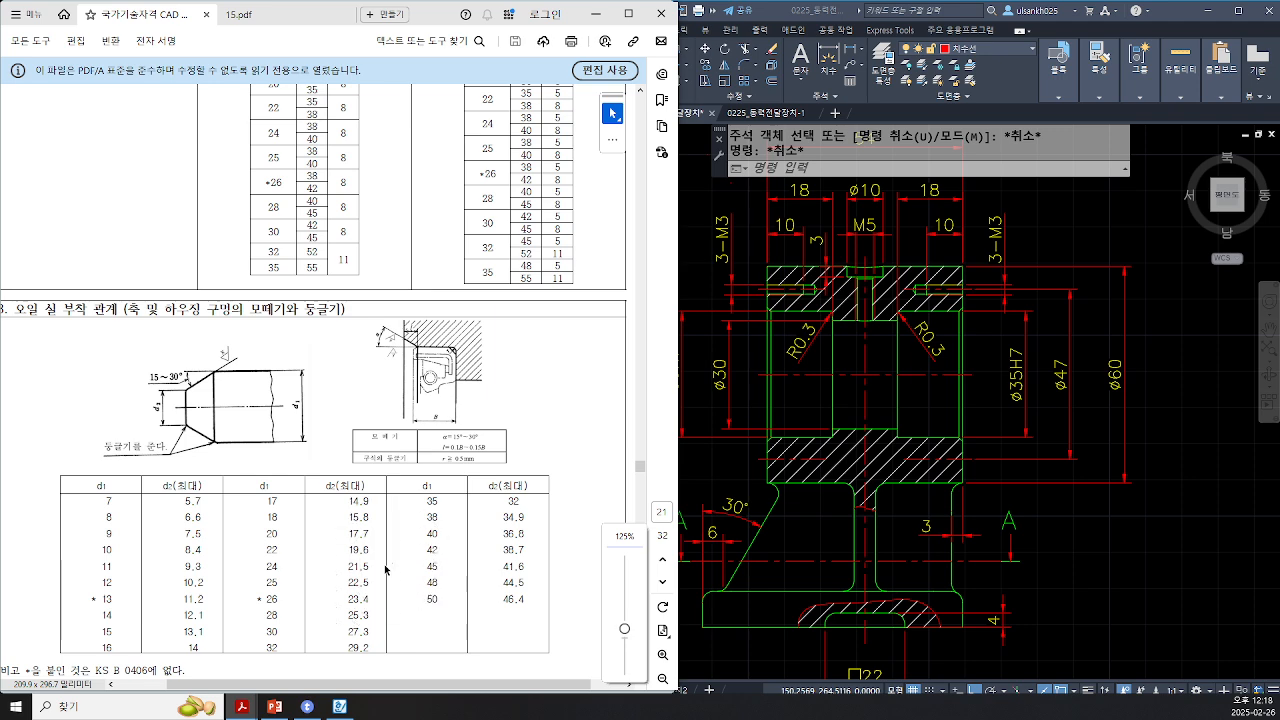
ctrl+scroll(385, 568, up, 1)
ctrl+scroll(385, 568, up, 3)
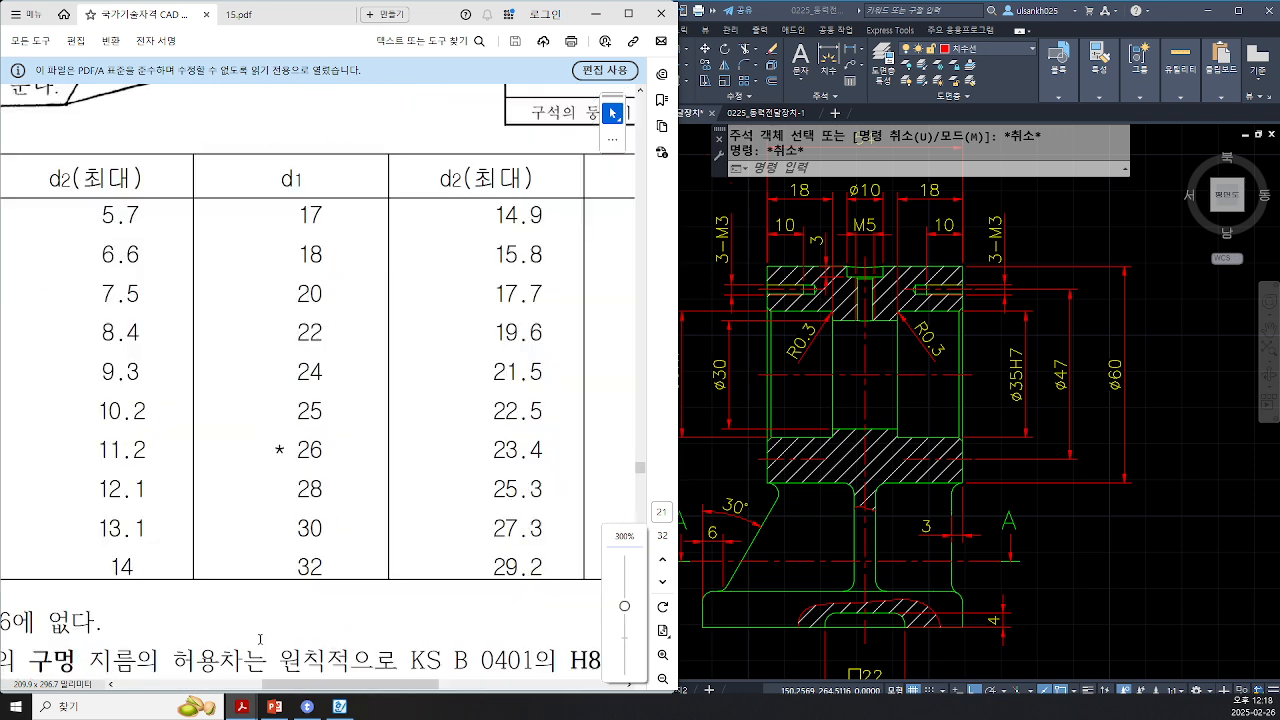
ctrl+scroll(393, 649, down, 1)
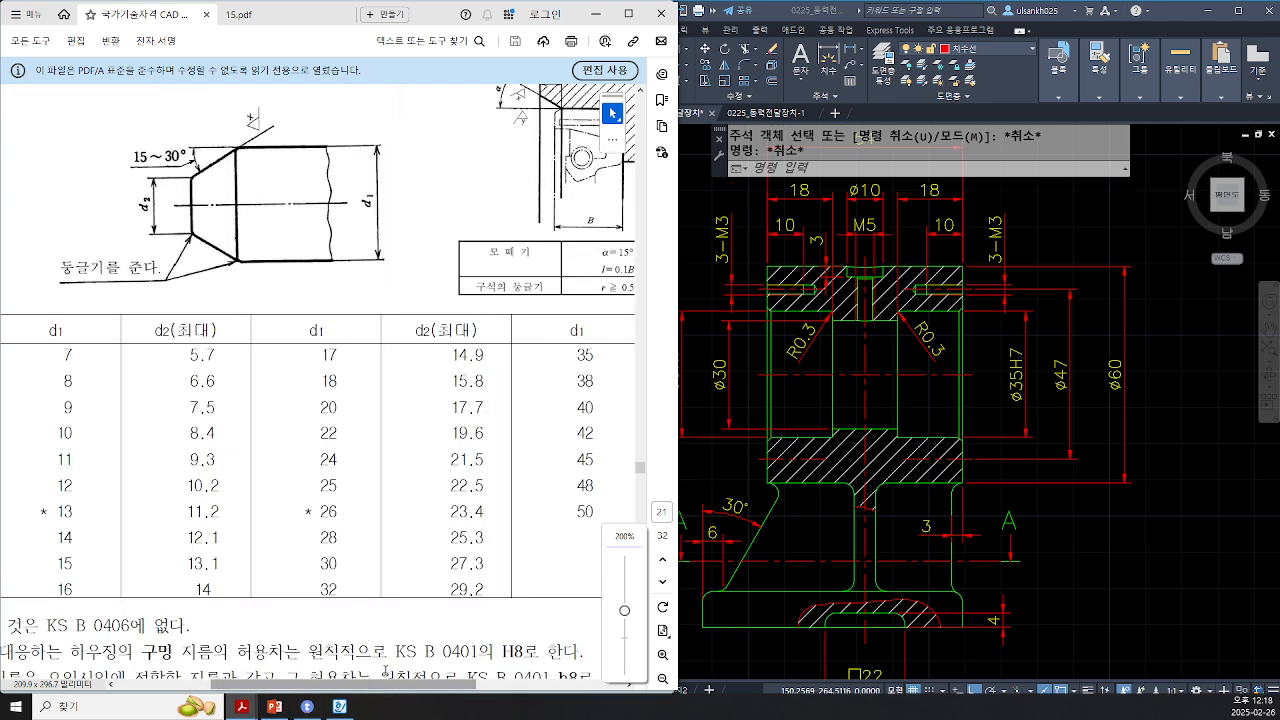
scroll(393, 649, down, 1)
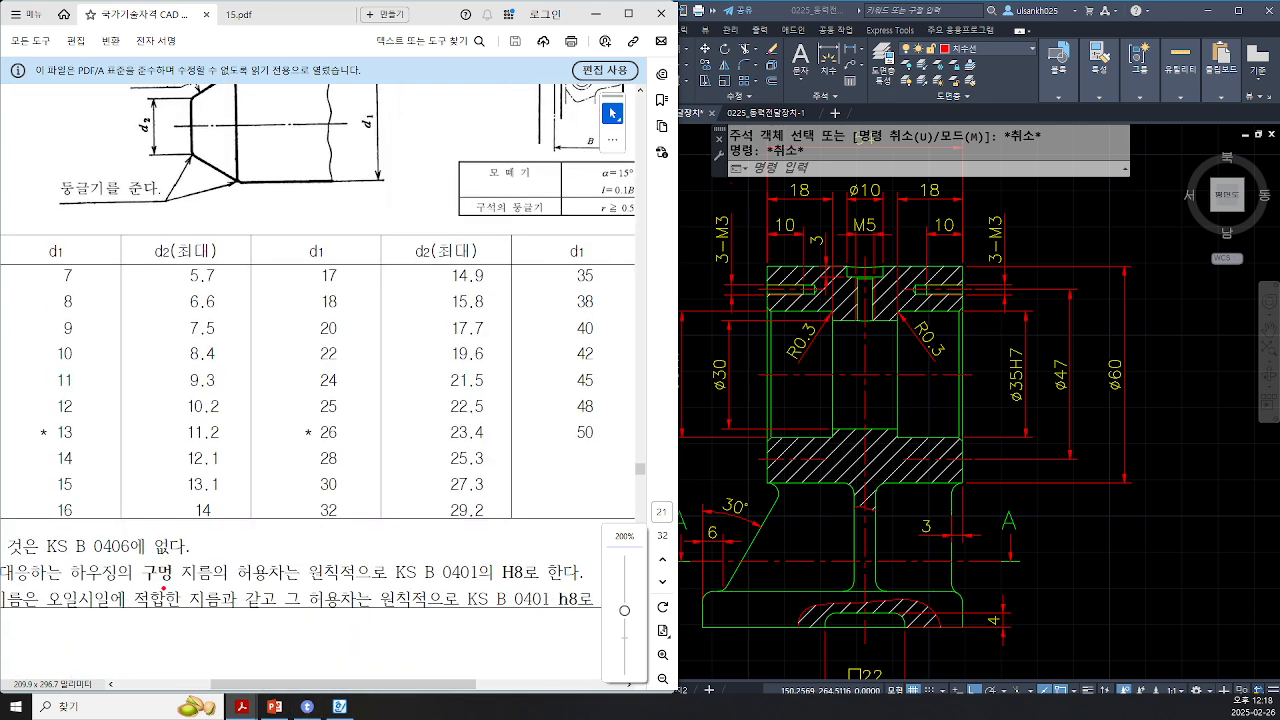
drag(130, 558, 176, 598)
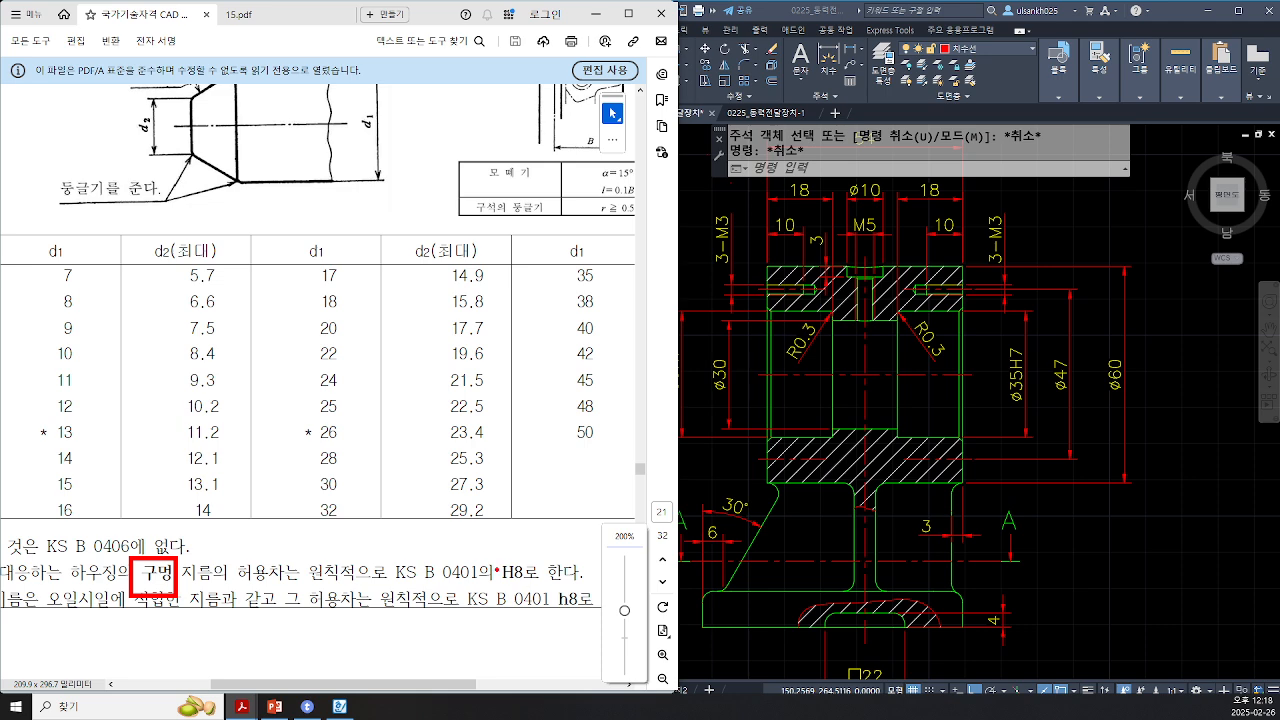
drag(490, 555, 529, 591)
drag(549, 589, 591, 621)
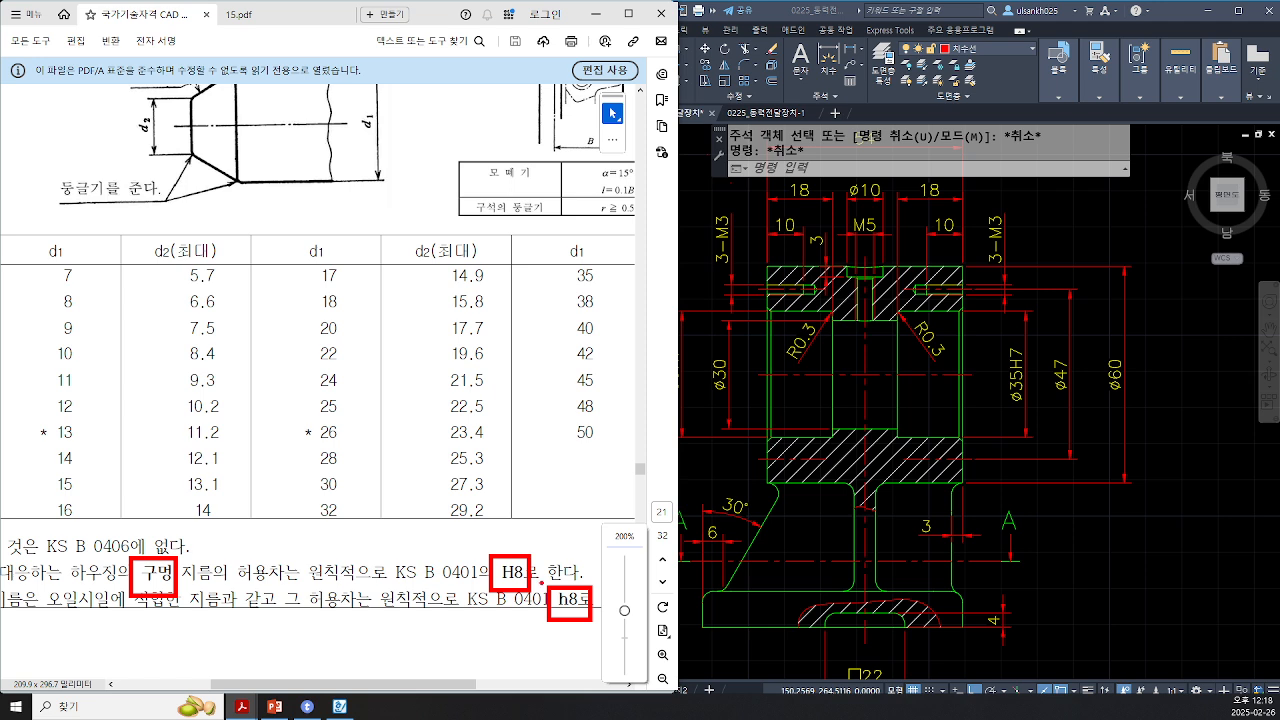
ctrl+shift+drag(518, 560, 560, 540)
key(Escape)
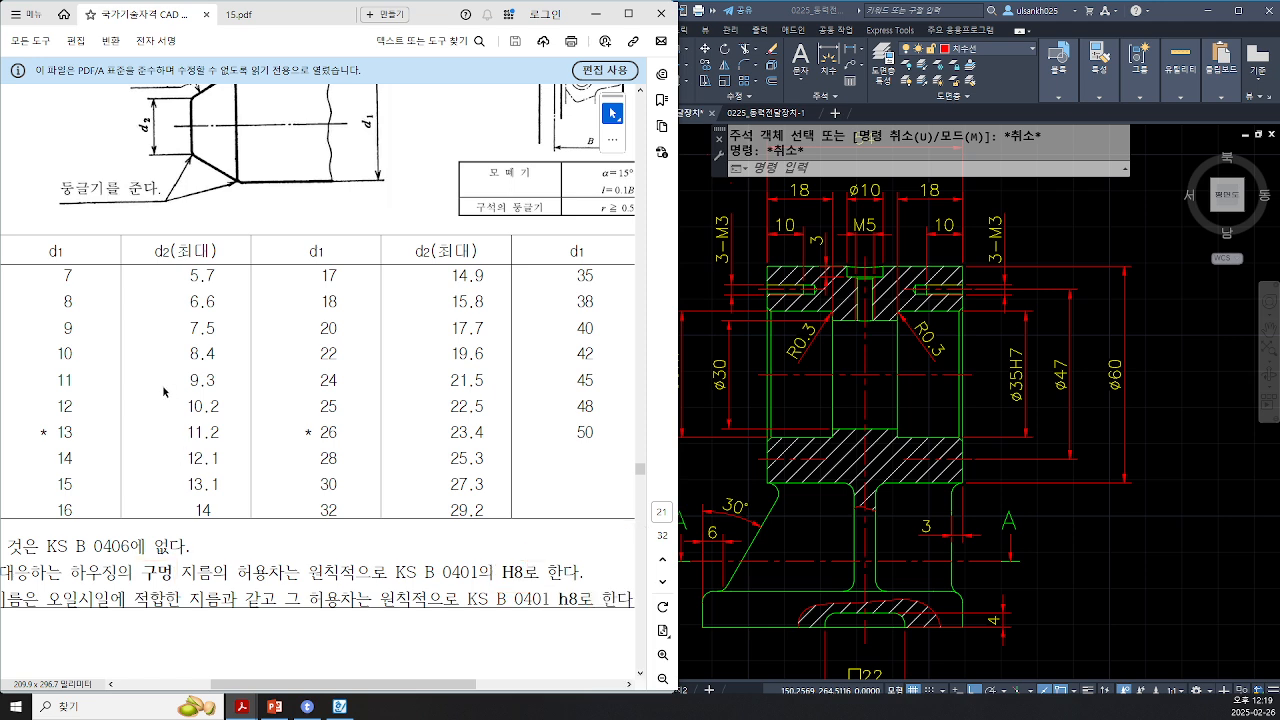
Step: Pan and zoom the drawing to detail view A of the oil seal seat
click(1163, 403)
scroll(1131, 391, down, 2)
middle_drag(1131, 391, 585, 607)
scroll(913, 446, down, 2)
middle_drag(913, 446, 763, 419)
scroll(868, 425, up, 5)
middle_drag(831, 447, 918, 423)
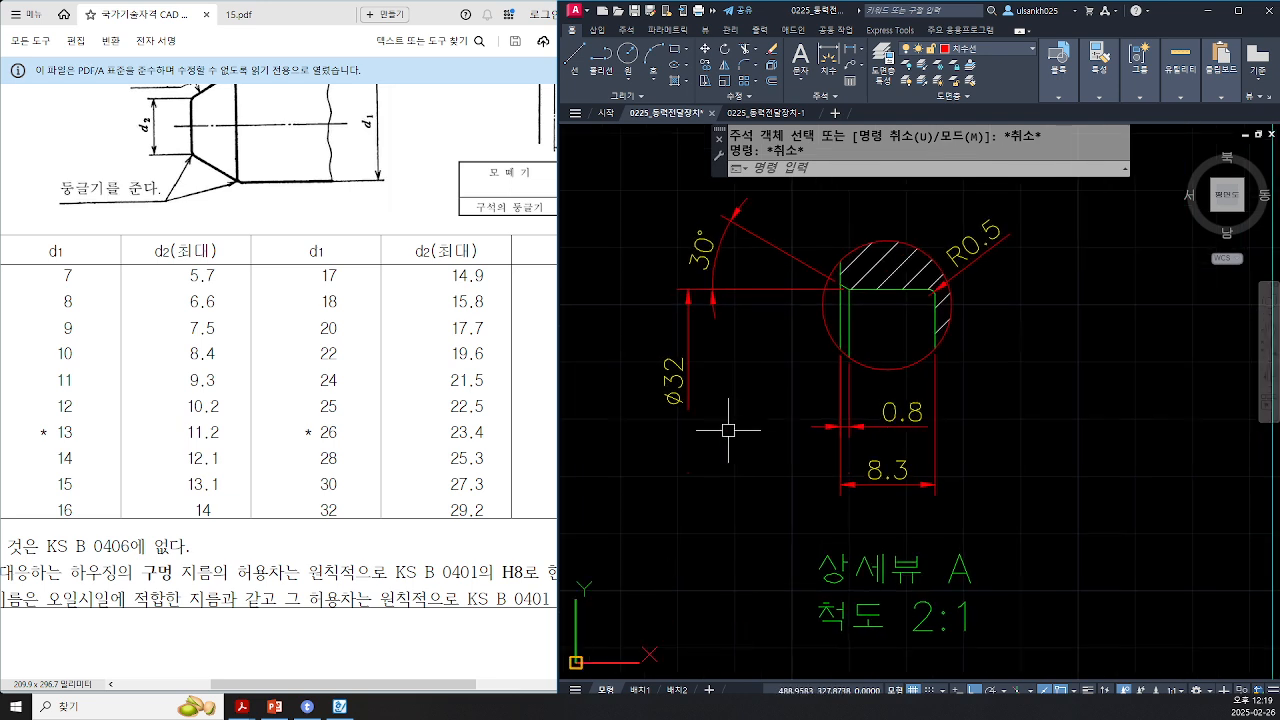
key(ctrl)
key(ctrl)
key(ctrl)
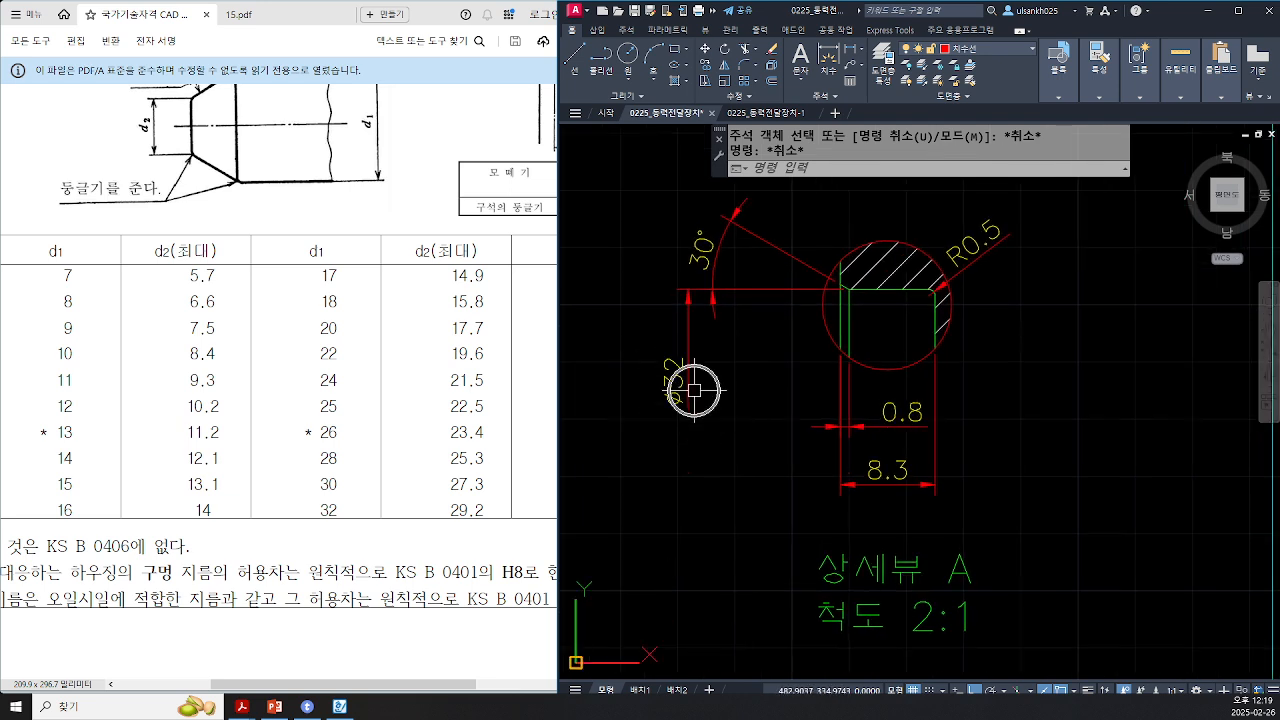
key(ctrl)
Step: Compare the oil seal in the assembly drawing with detail view A
click(245, 15)
key(ctrl+2)
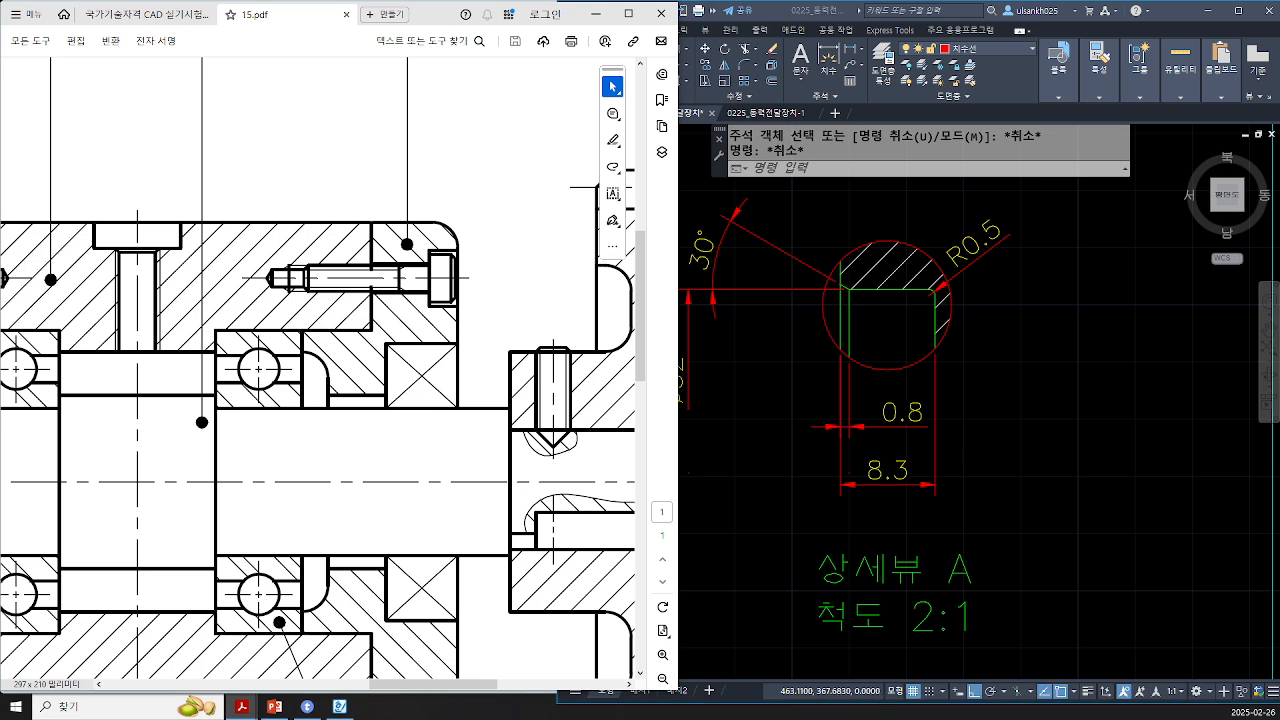
ctrl+drag(459, 344, 386, 621)
mouse_move(720, 474)
mouse_down()
mouse_move(840, 514)
mouse_move(1000, 236)
mouse_move(812, 508)
mouse_up()
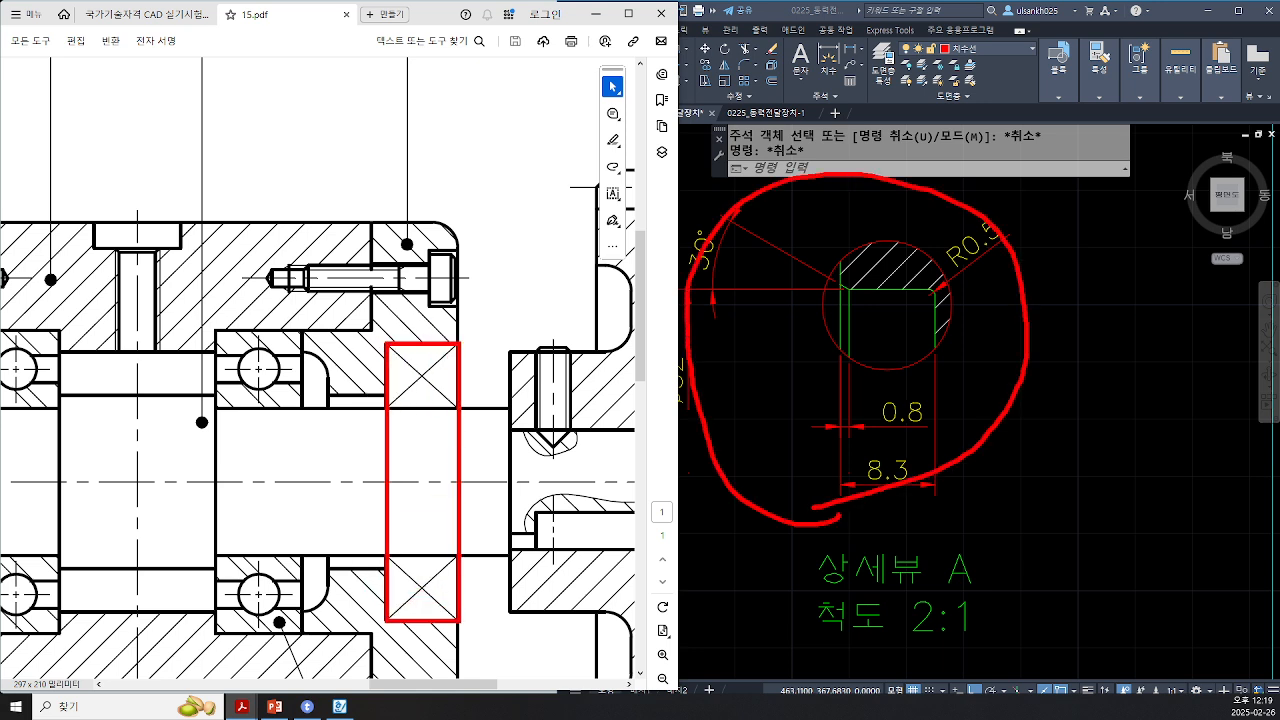
key(Escape)
click(725, 476)
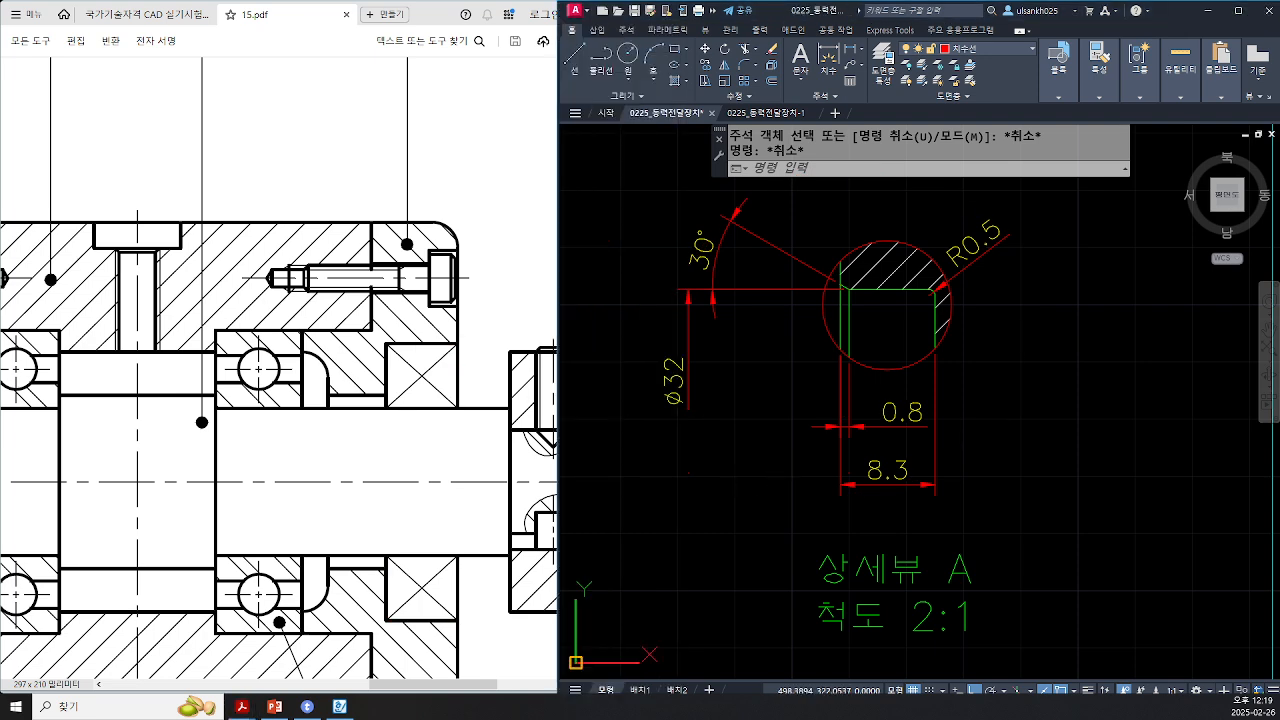
Step: Append the H8 tolerance to the oil seal bore's Ø32 dimension in detail view A
middle_drag(731, 483, 829, 505)
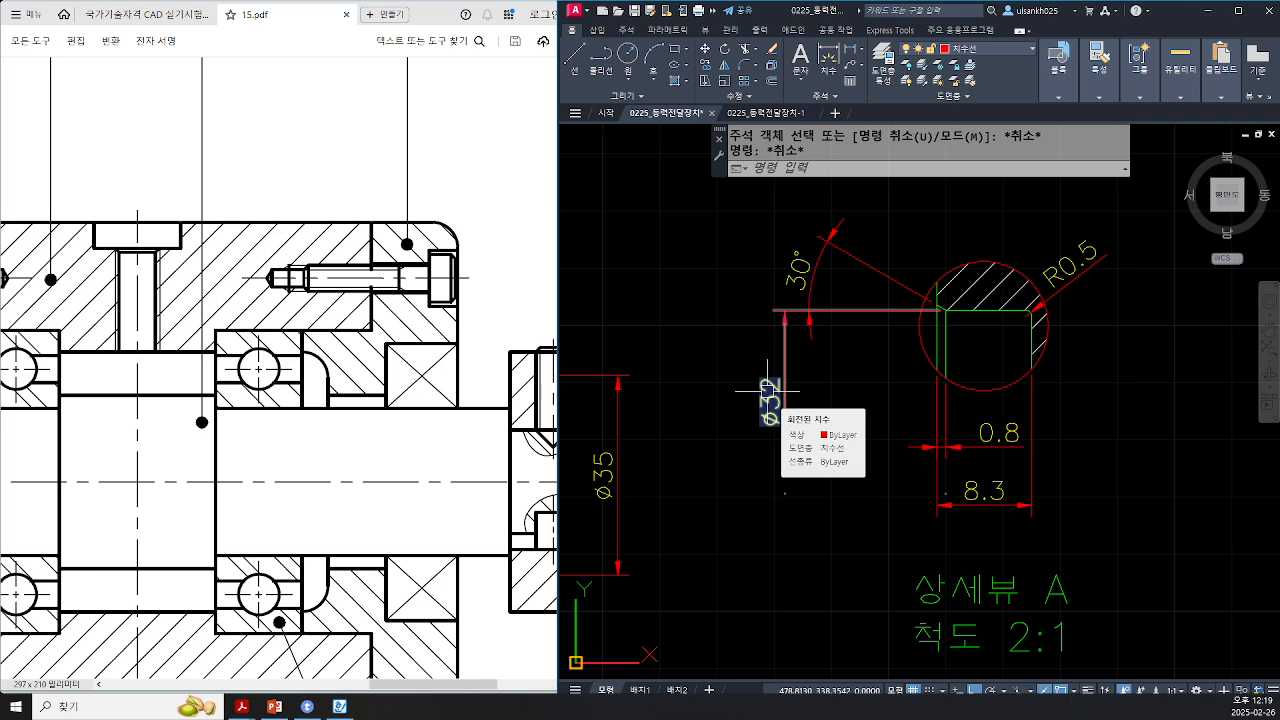
double_click(767, 390)
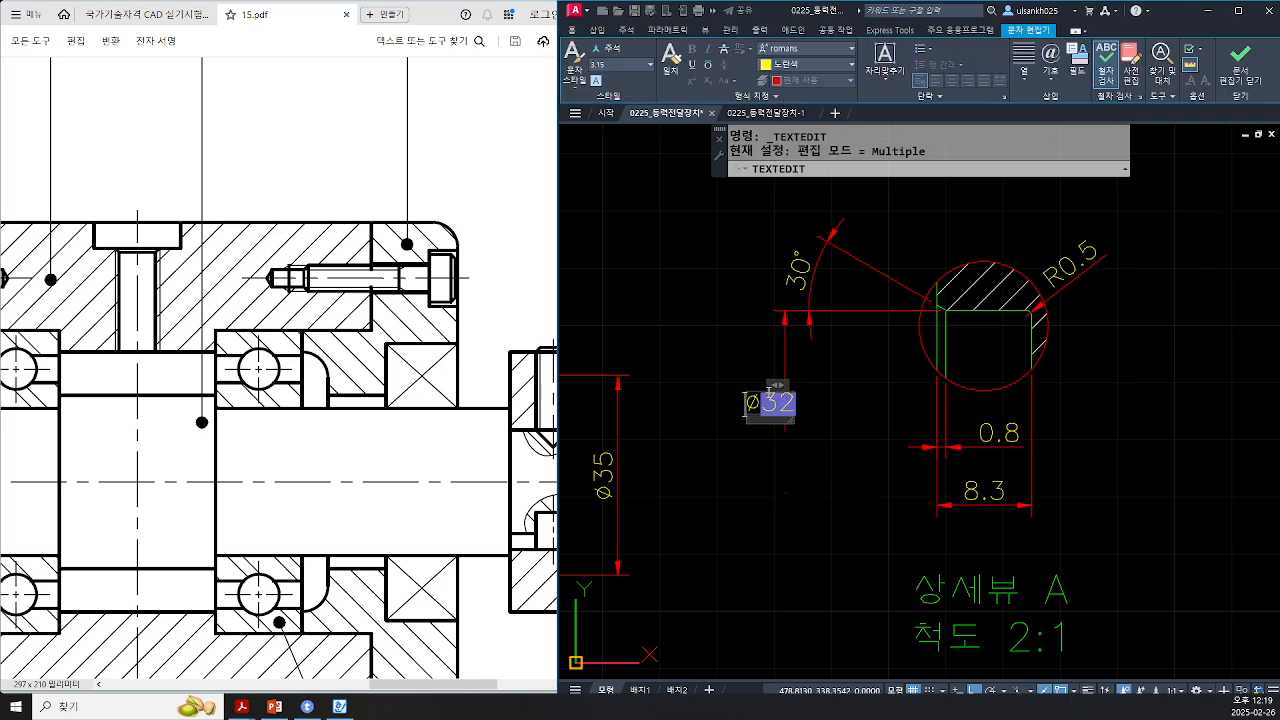
text(H8)
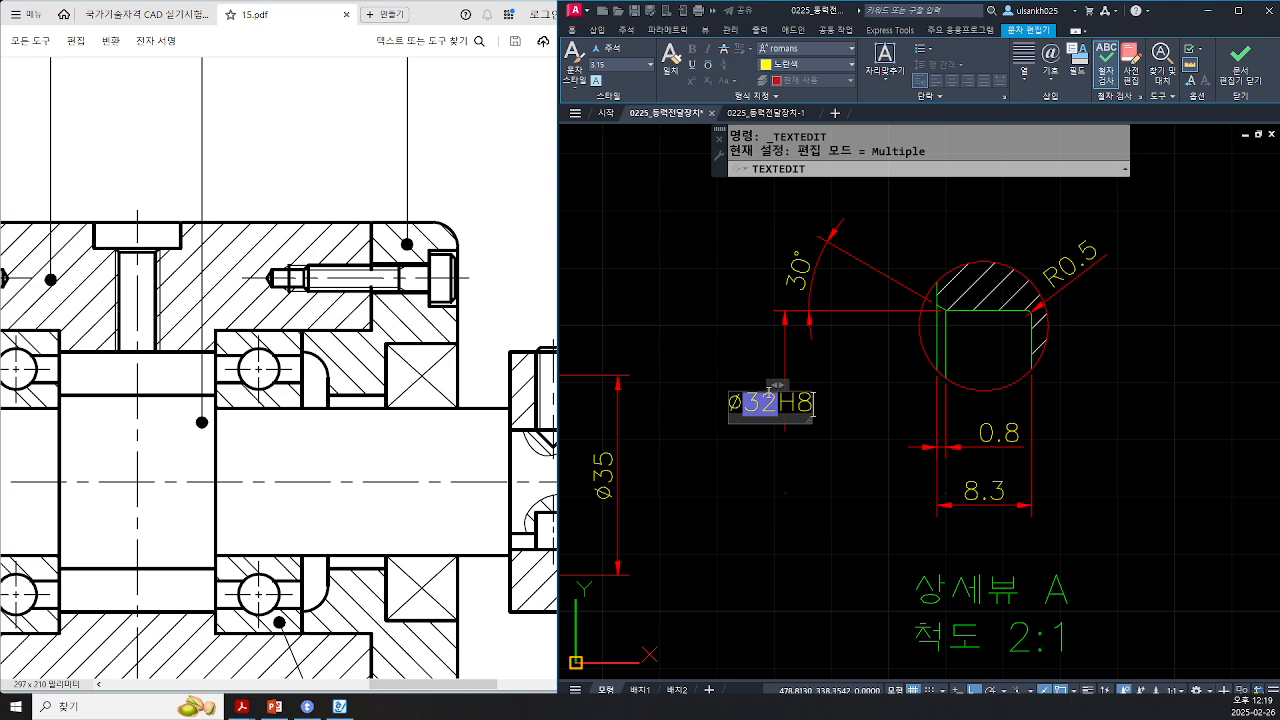
key(ctrl+Return)
key(Escape)
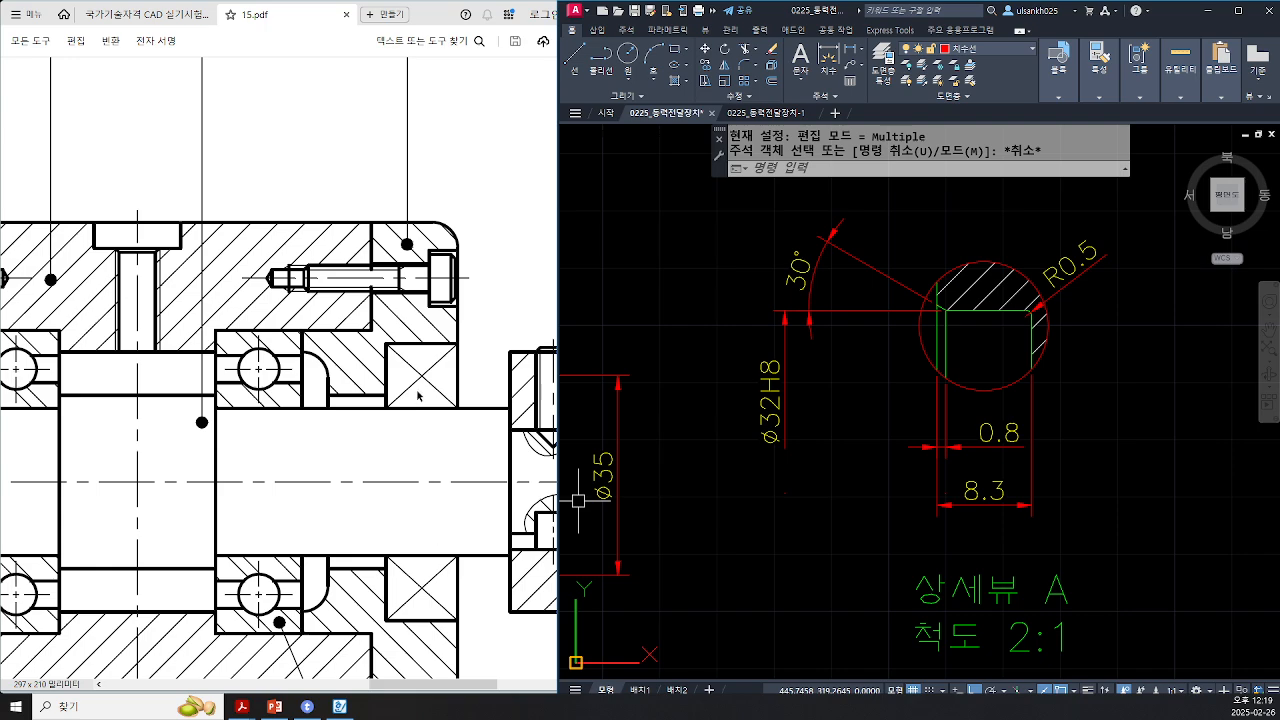
Step: Examine the shaft's Ø17js5 dimension at the oil seal seat in detail view B
scroll(755, 582, down, 5)
mouse_move(755, 582)
middle_down()
mouse_move(857, 329)
mouse_move(866, 409)
mouse_move(895, 351)
mouse_move(937, 527)
middle_up()
scroll(937, 527, down, 2)
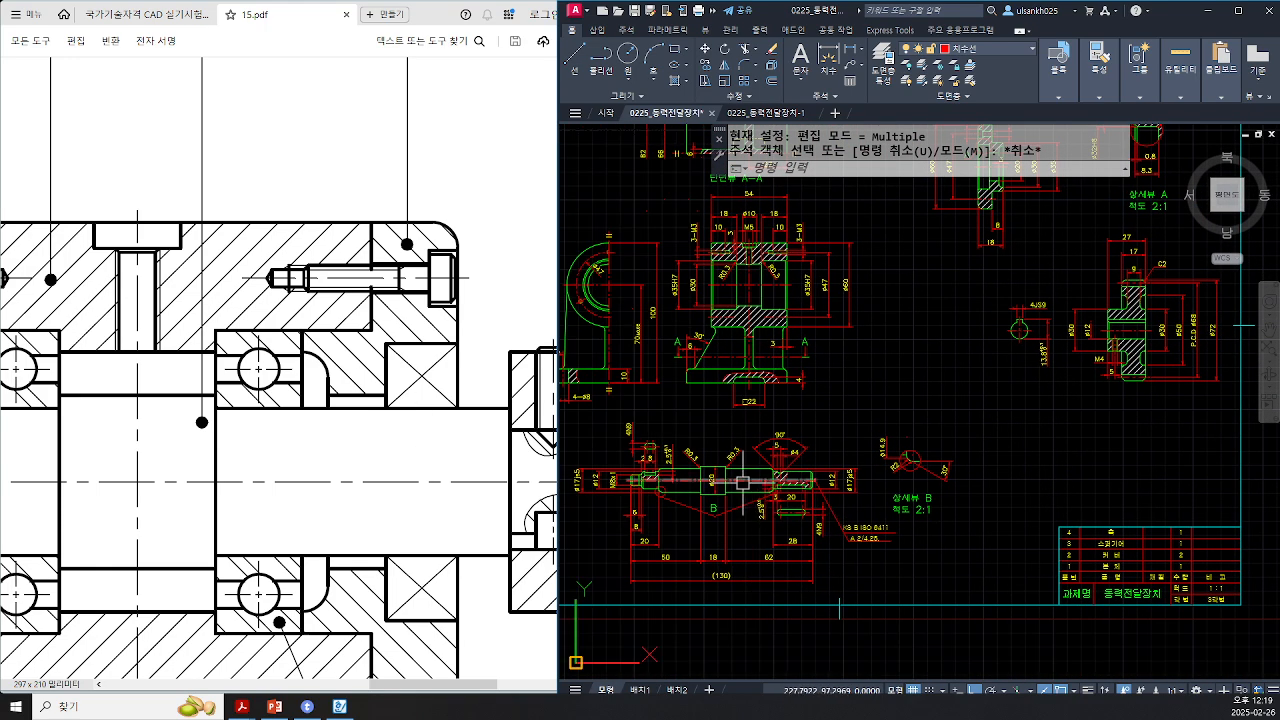
scroll(720, 480, up, 5)
middle_drag(880, 495, 675, 497)
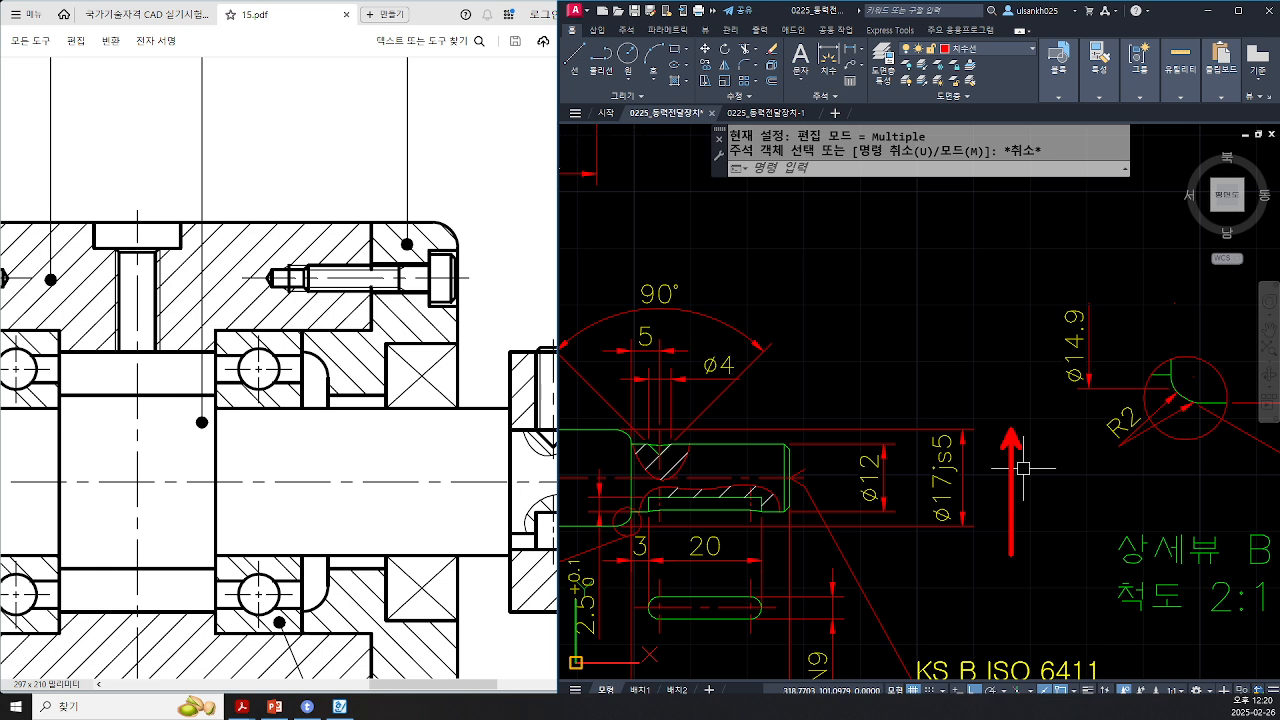
mouse_move(962, 488)
mouse_down()
mouse_move(912, 446)
mouse_move(974, 438)
mouse_move(966, 487)
mouse_up()
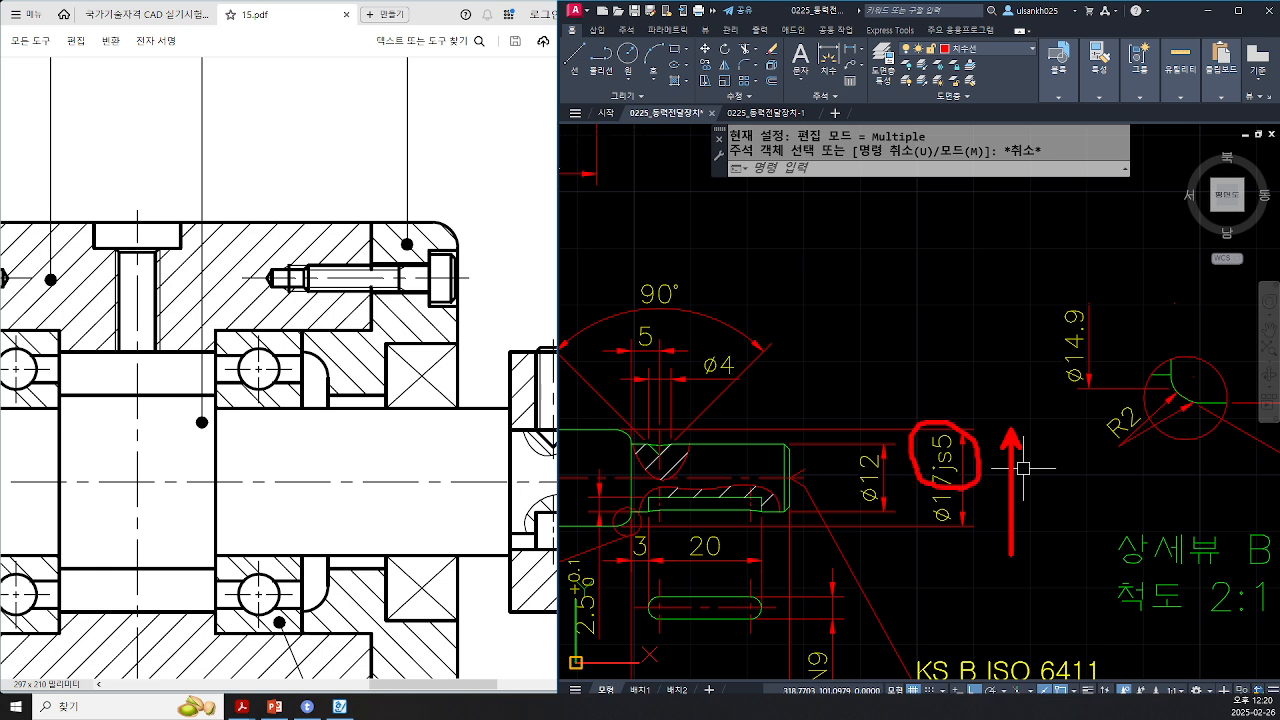
mouse_move(990, 356)
mouse_down()
mouse_move(990, 404)
mouse_move(1010, 410)
mouse_up()
mouse_move(1052, 366)
mouse_down()
mouse_move(1026, 376)
mouse_move(1038, 404)
mouse_move(1048, 368)
mouse_up()
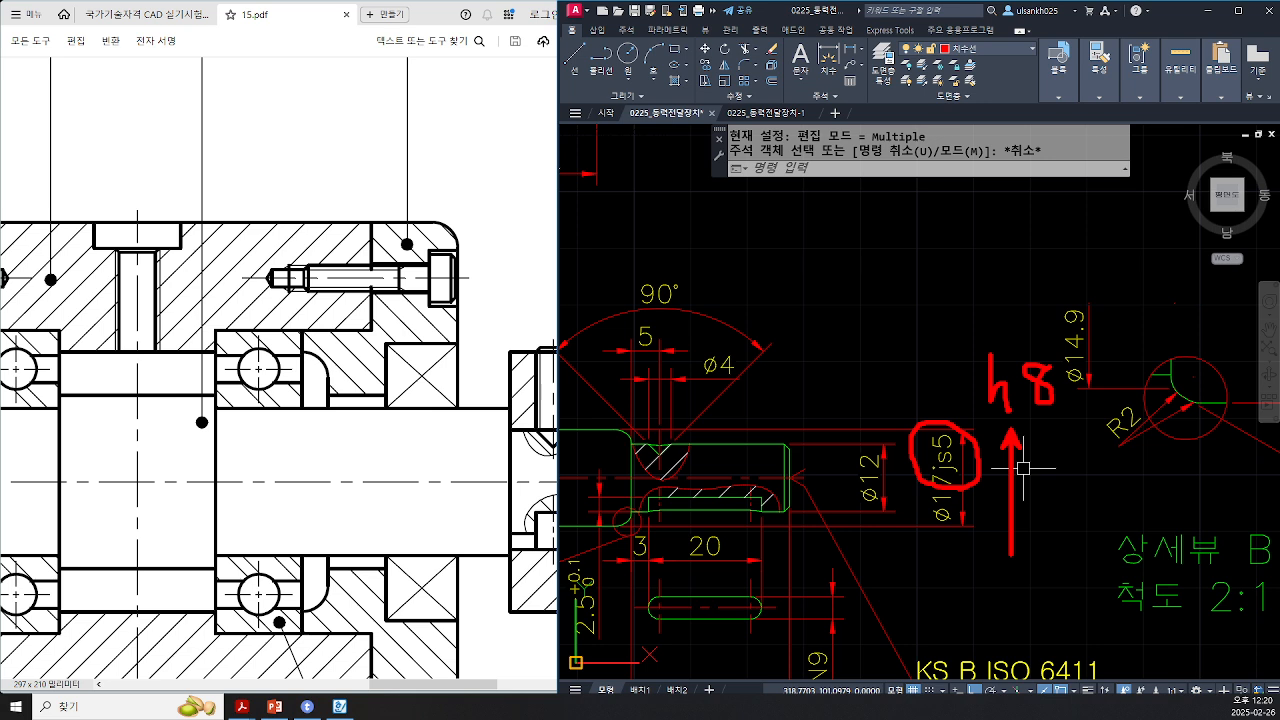
drag(966, 405, 966, 524)
mouse_move(915, 403)
mouse_down()
mouse_move(925, 418)
mouse_move(951, 381)
mouse_up()
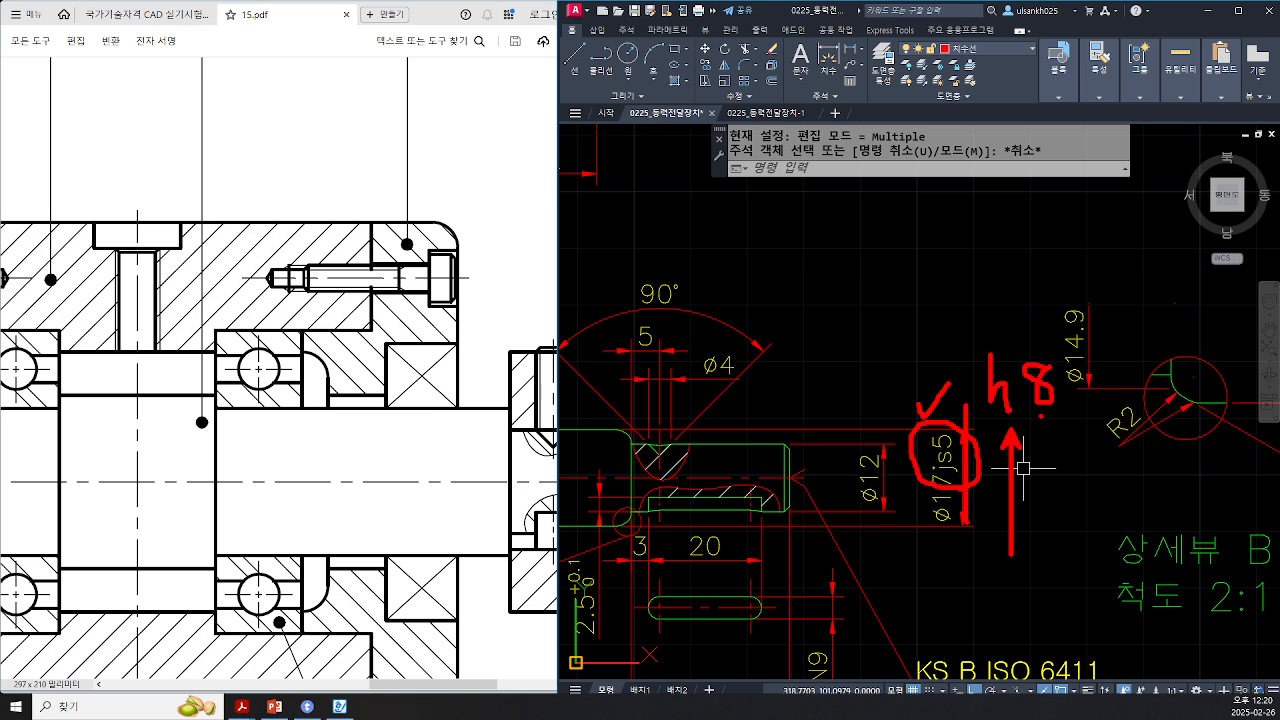
drag(1042, 417, 1068, 416)
mouse_move(980, 505)
mouse_down()
mouse_move(932, 488)
mouse_move(962, 412)
mouse_move(945, 528)
mouse_up()
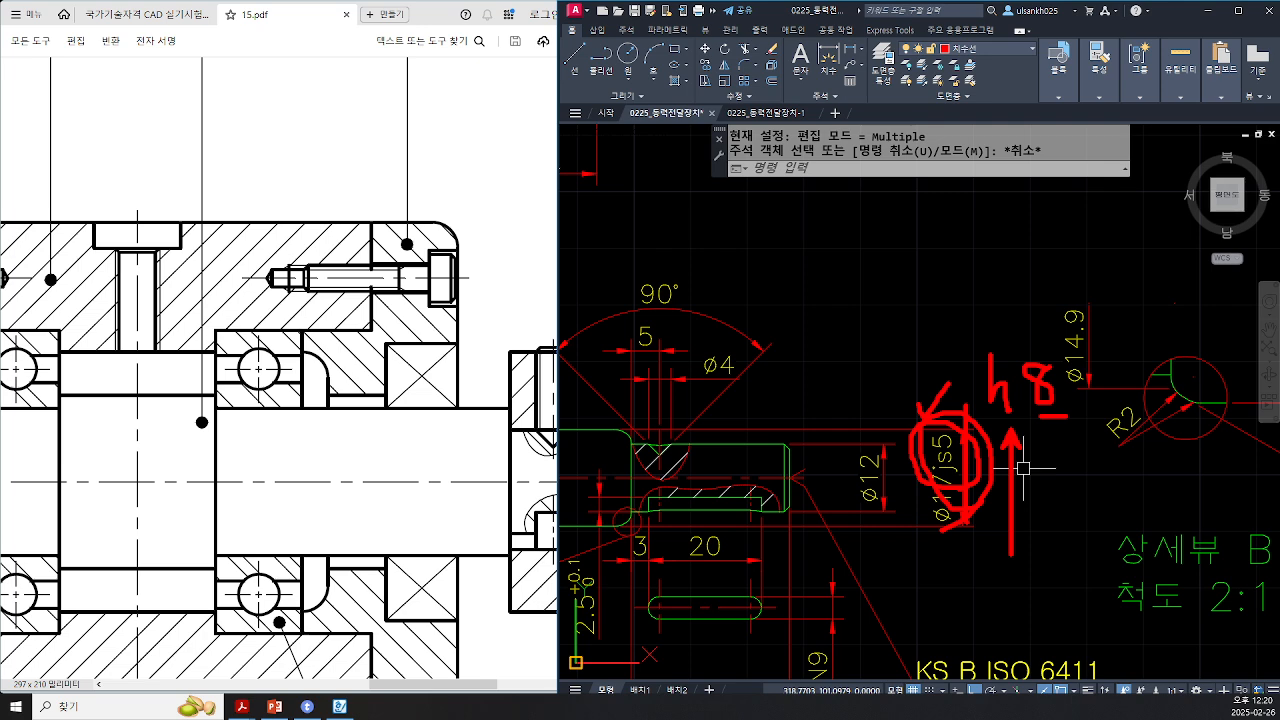
key(Escape)
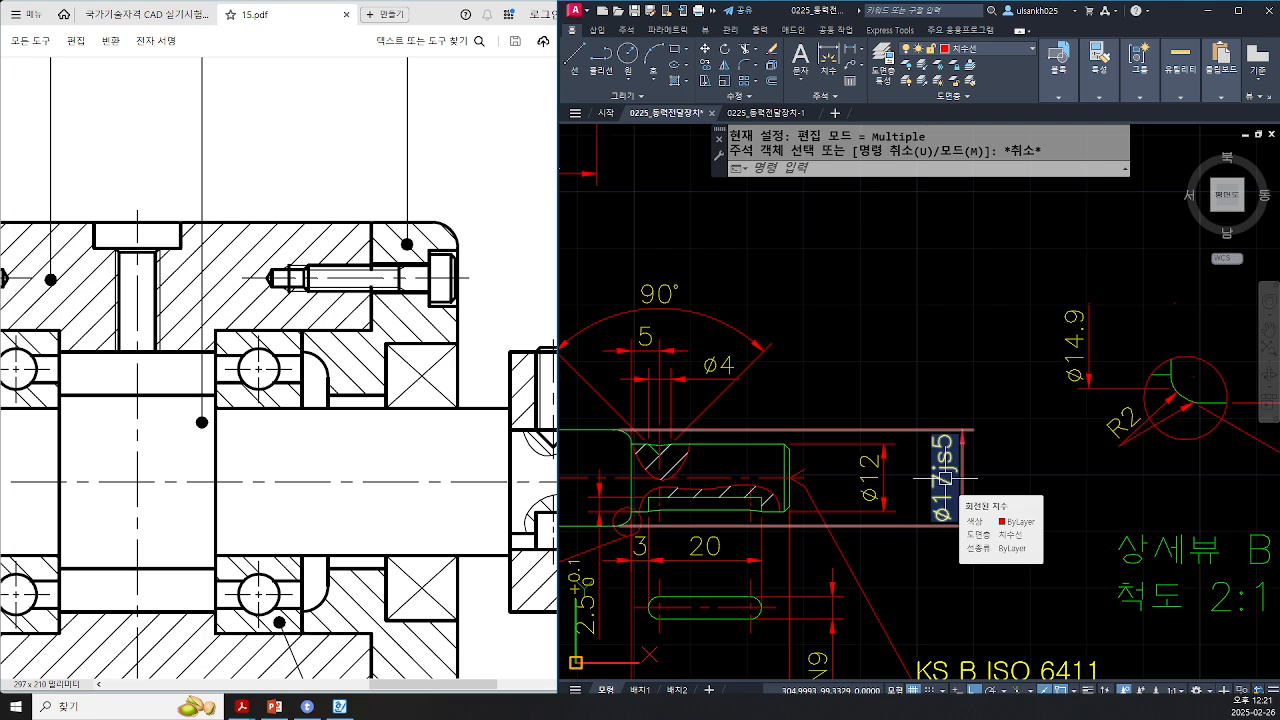
Step: Switch to the fit notes document and review the oil seal bore and shaft tolerances
click(340, 706)
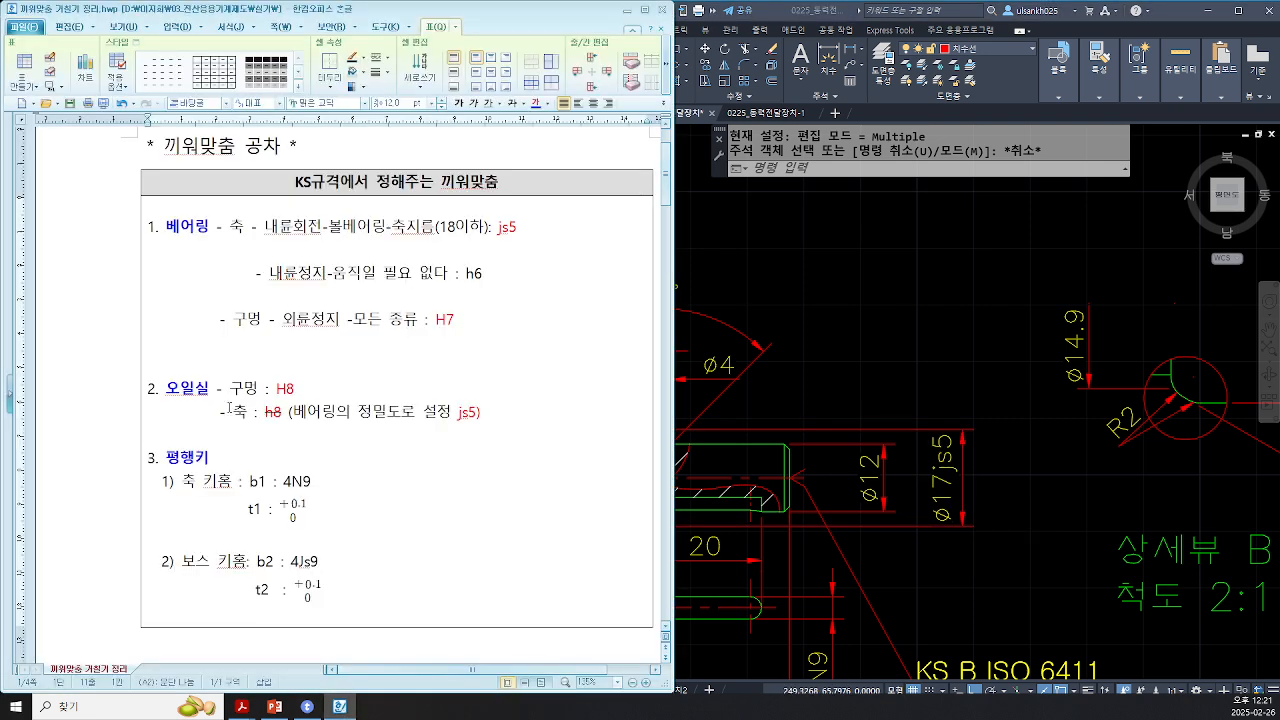
ctrl+scroll(229, 408, up, 1)
drag(286, 409, 313, 409)
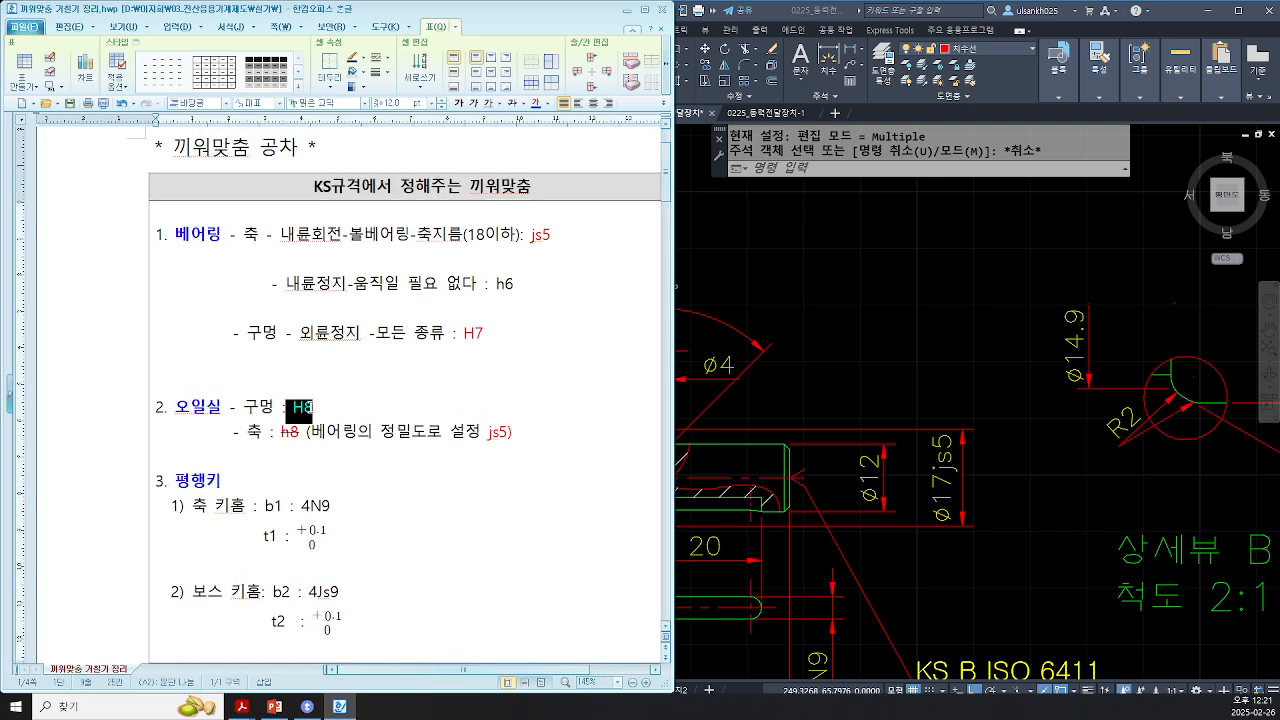
click(350, 411)
key(ctrl)
click(973, 568)
scroll(712, 398, down, 3)
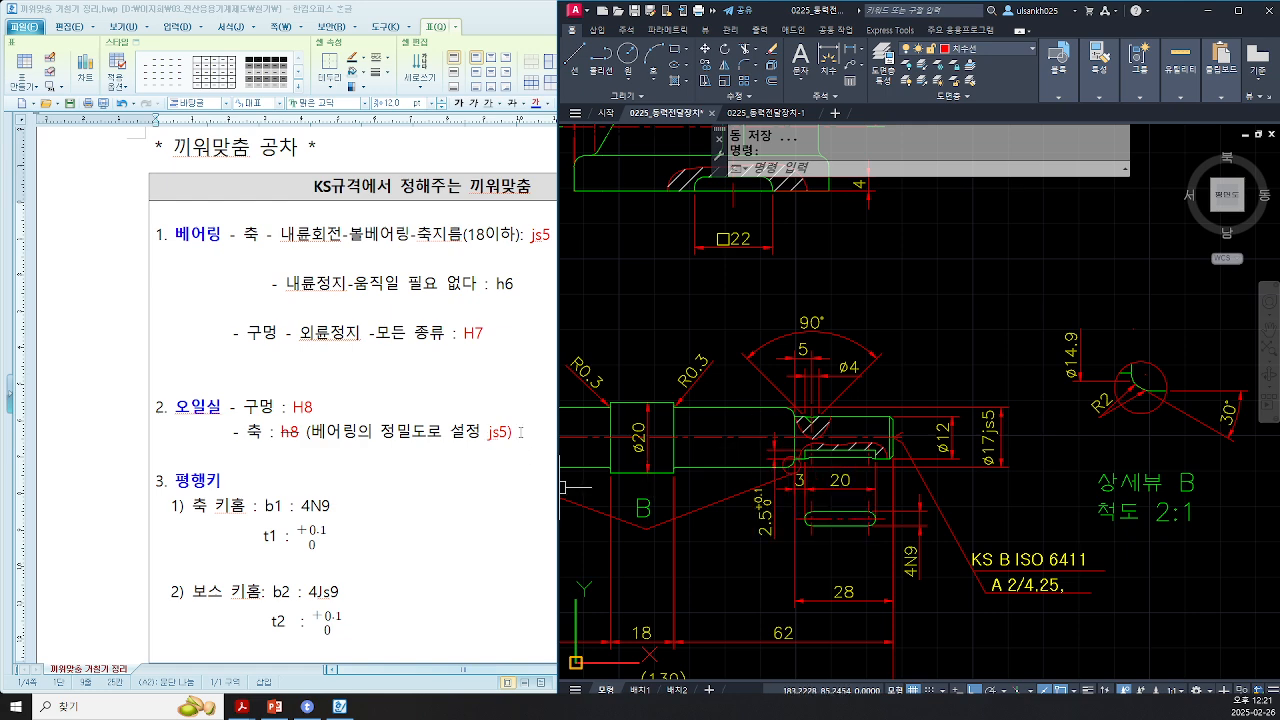
middle_drag(1158, 450, 990, 486)
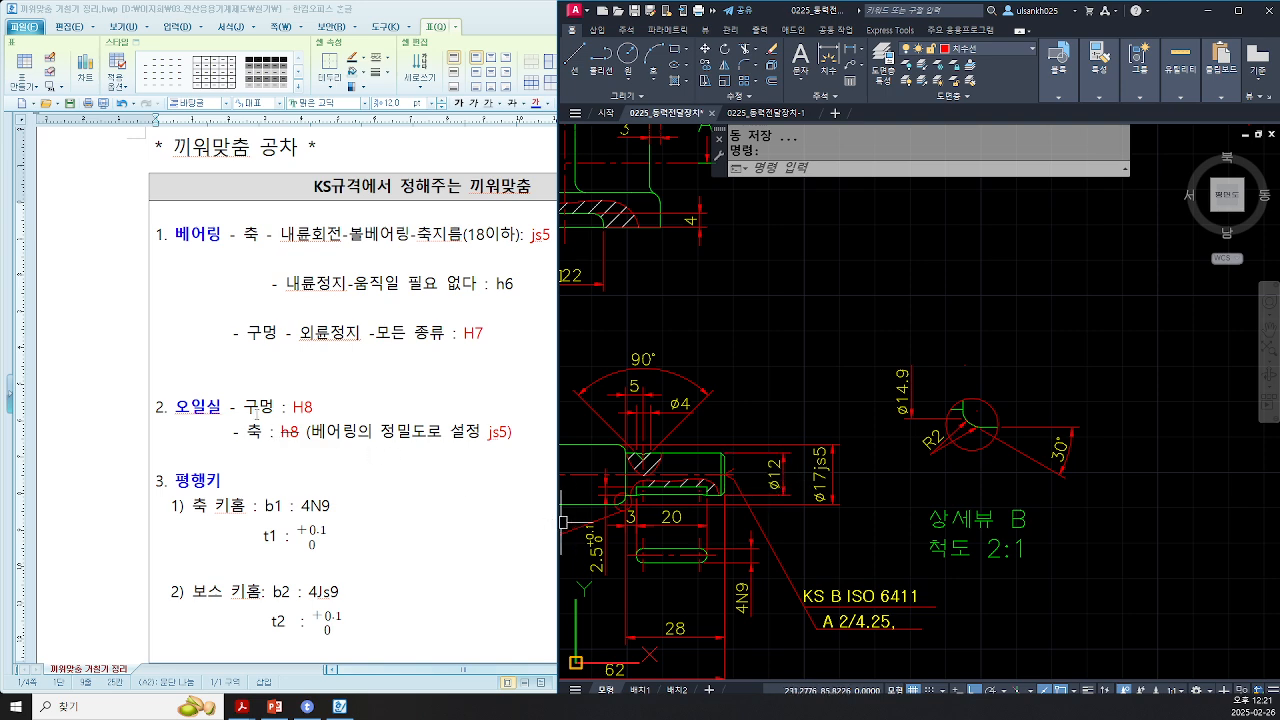
Step: Review the notes on parallel key slot tolerances for the shaft and hub keyways
drag(298, 434, 274, 434)
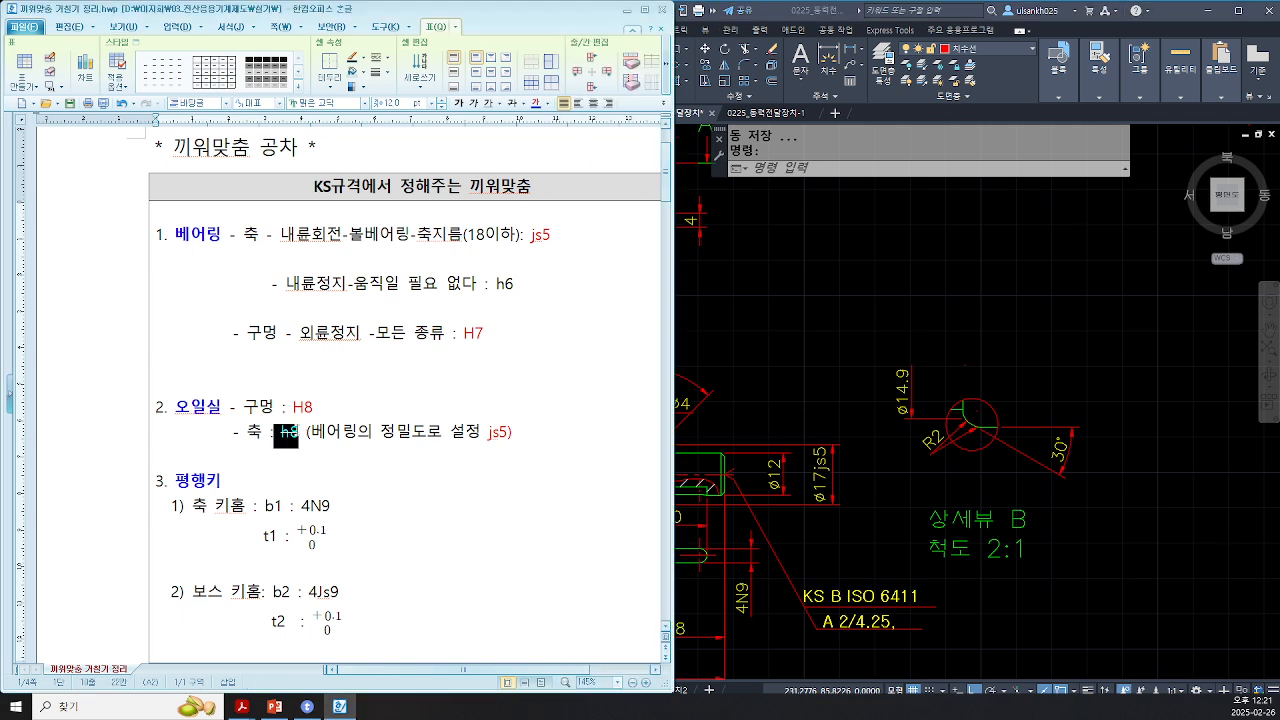
click(295, 481)
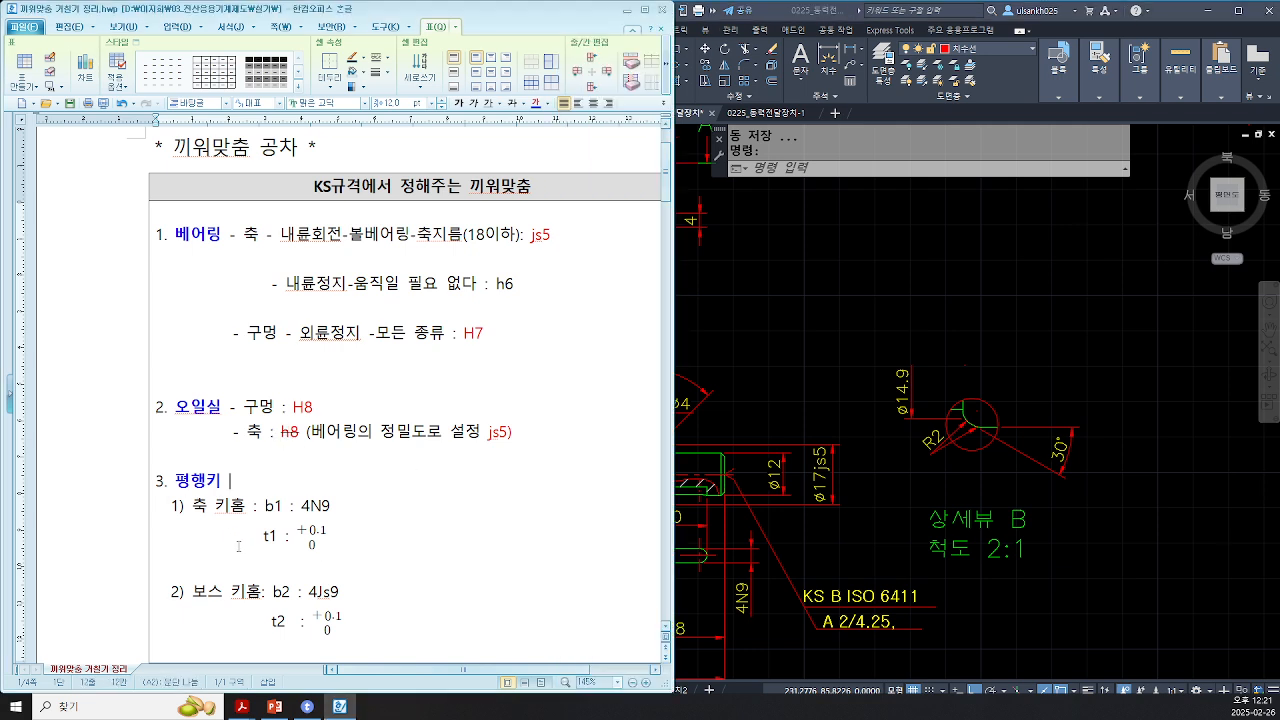
ctrl+scroll(239, 550, up, 1)
scroll(239, 550, down, 3)
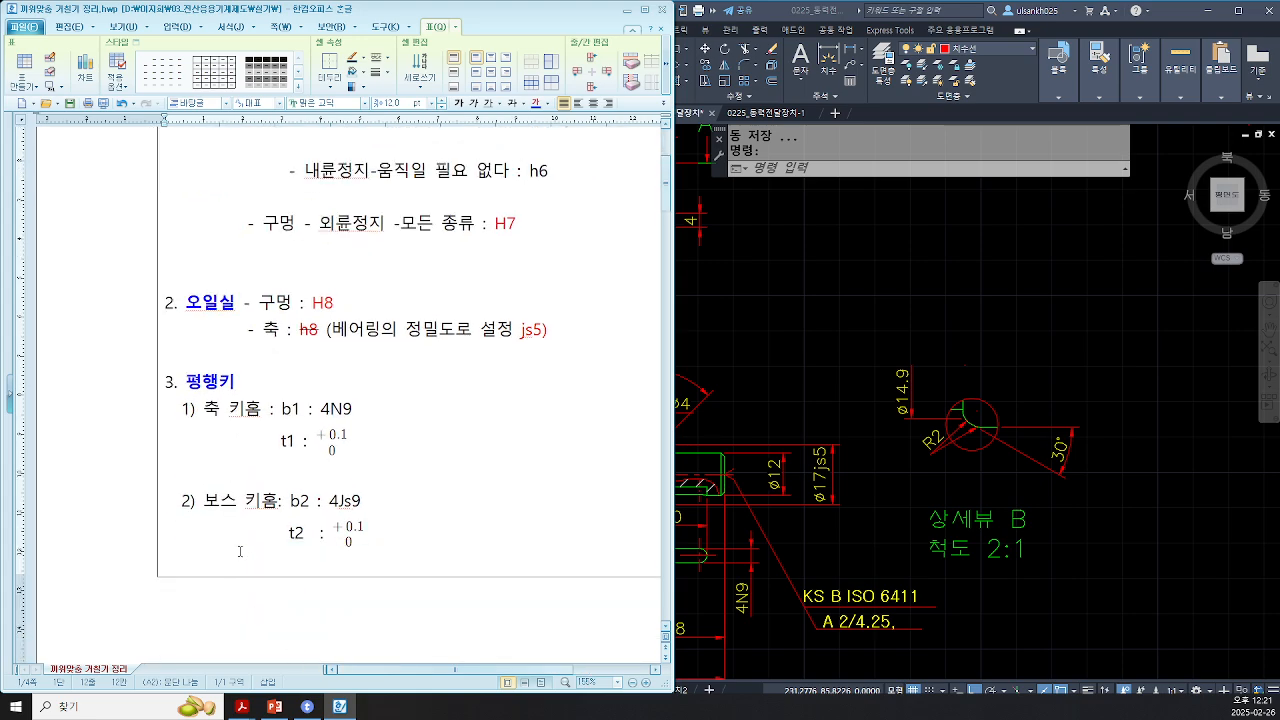
key(ctrl+1)
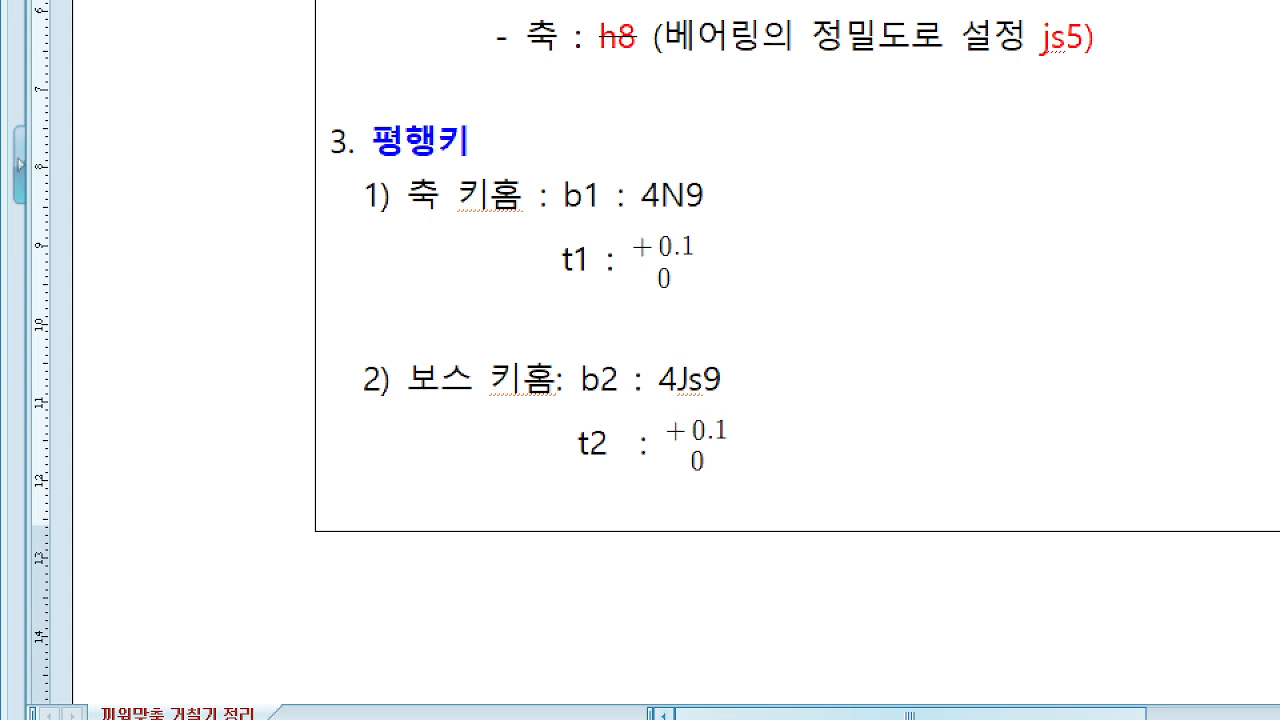
click(623, 152)
ctrl+drag(622, 158, 739, 219)
mouse_move(644, 342)
ctrl+mouse_down()
mouse_move(676, 396)
mouse_move(776, 420)
ctrl+mouse_up()
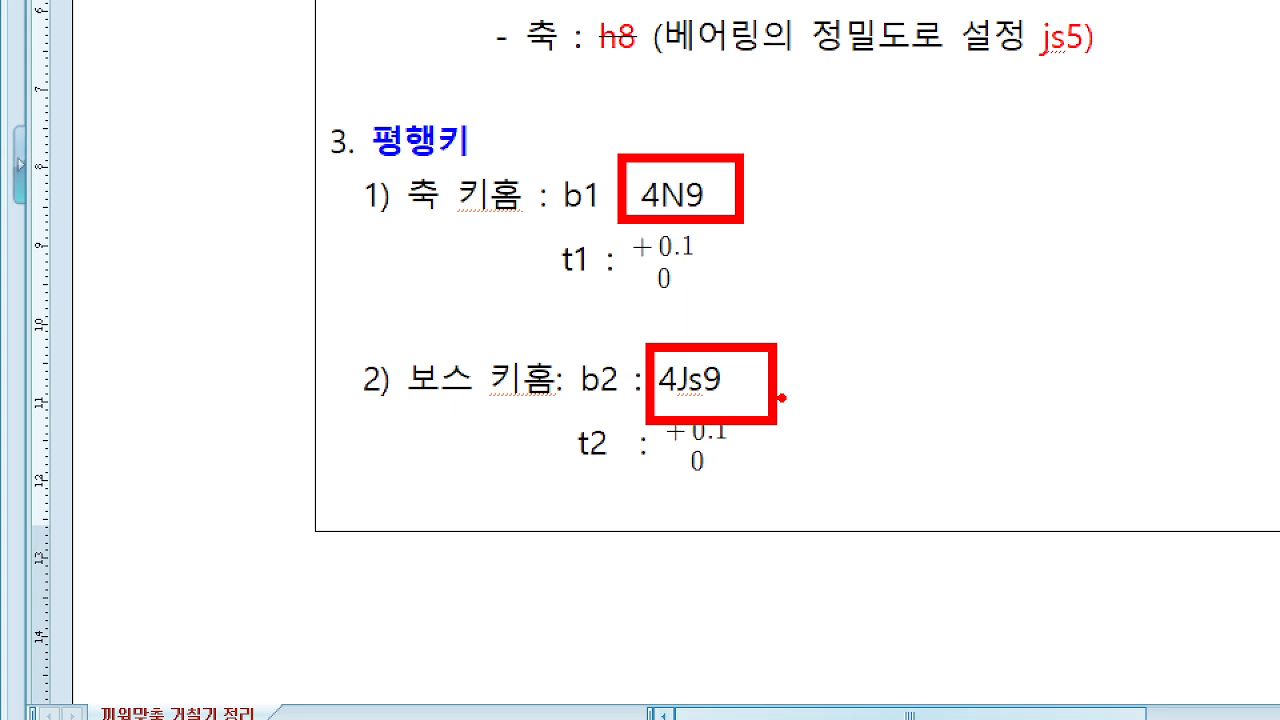
key(Escape)
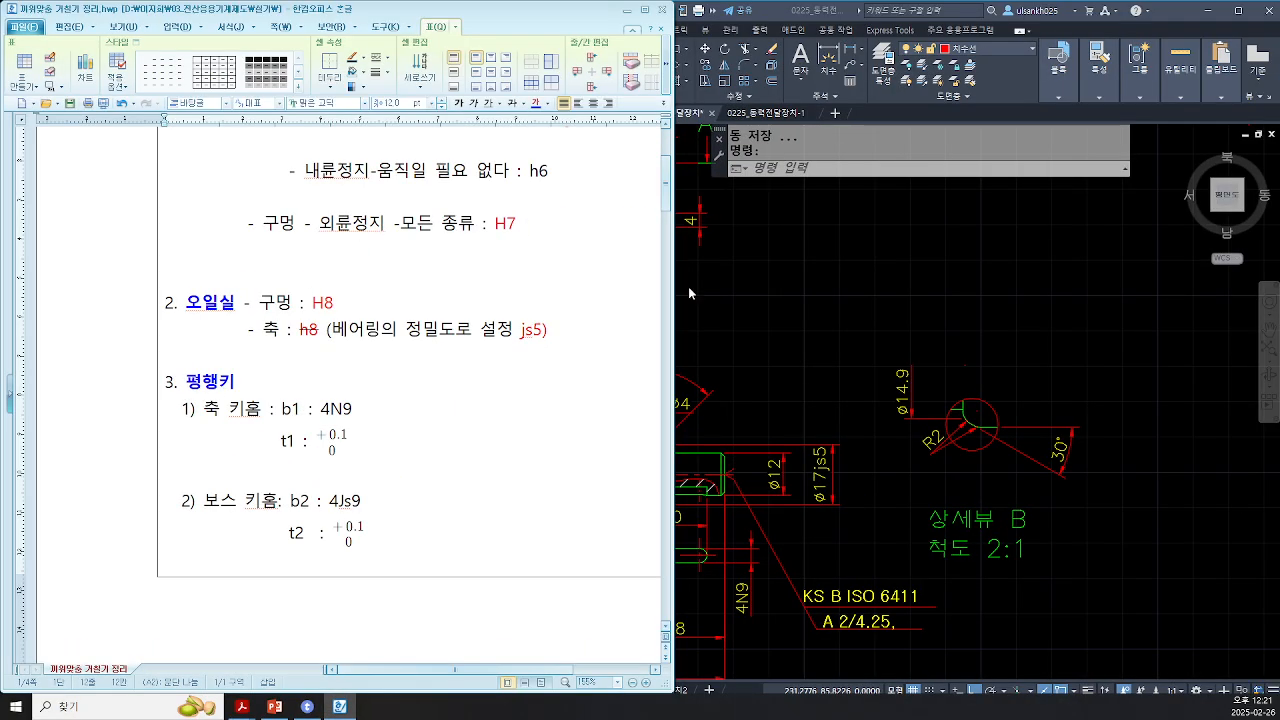
Step: Examine the keyway dimensions on the shaft and the gear hub in the drawing
click(802, 540)
middle_drag(808, 546, 806, 548)
scroll(806, 548, up, 1)
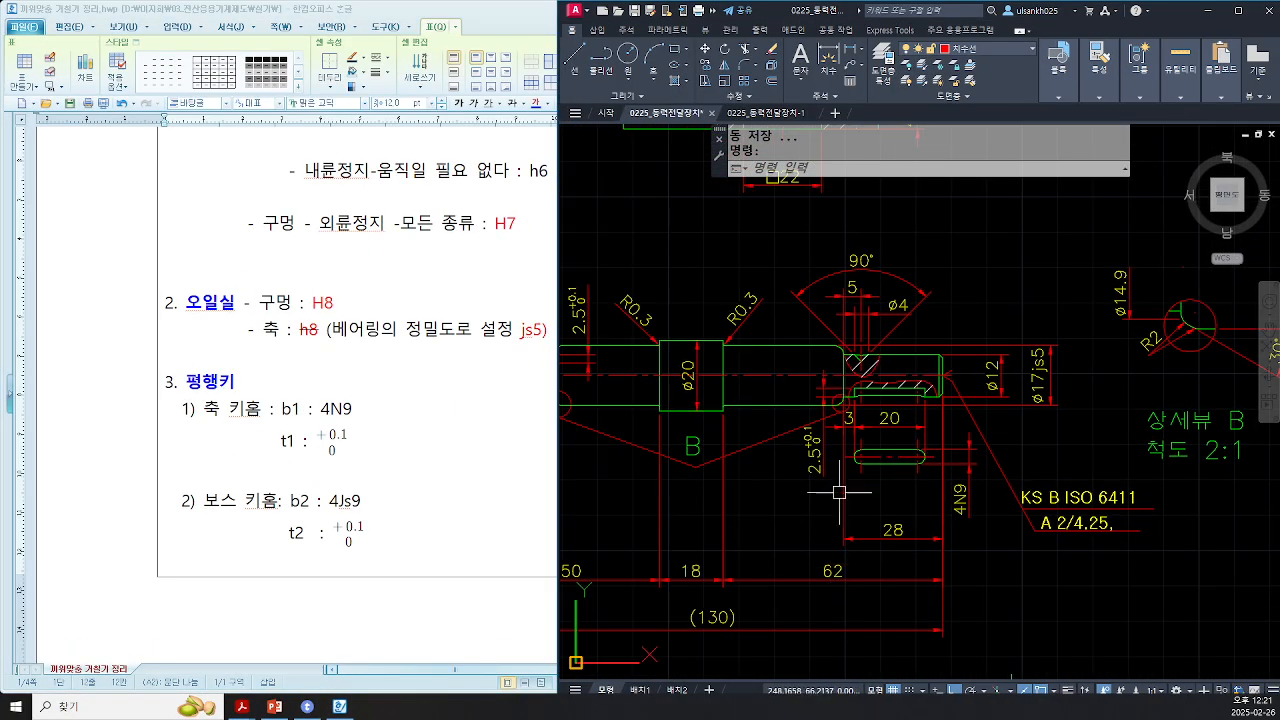
scroll(831, 491, up, 1)
scroll(879, 534, up, 1)
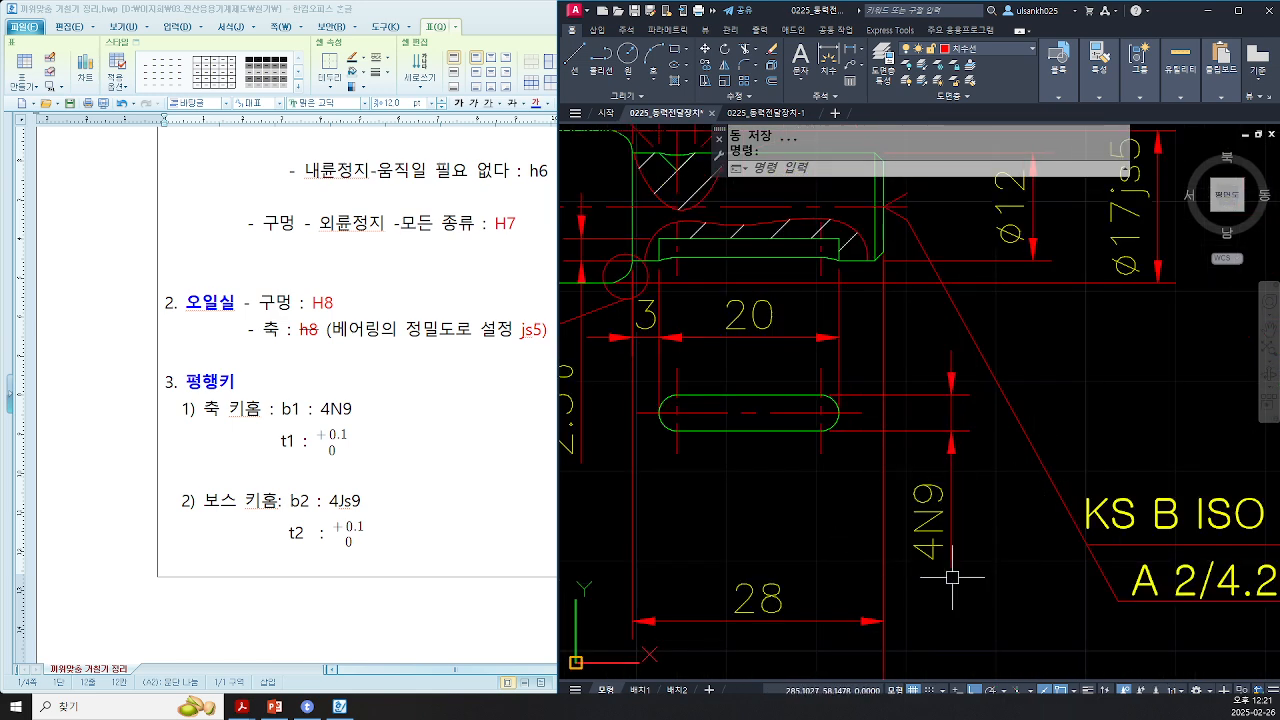
scroll(950, 495, down, 5)
scroll(643, 523, up, 3)
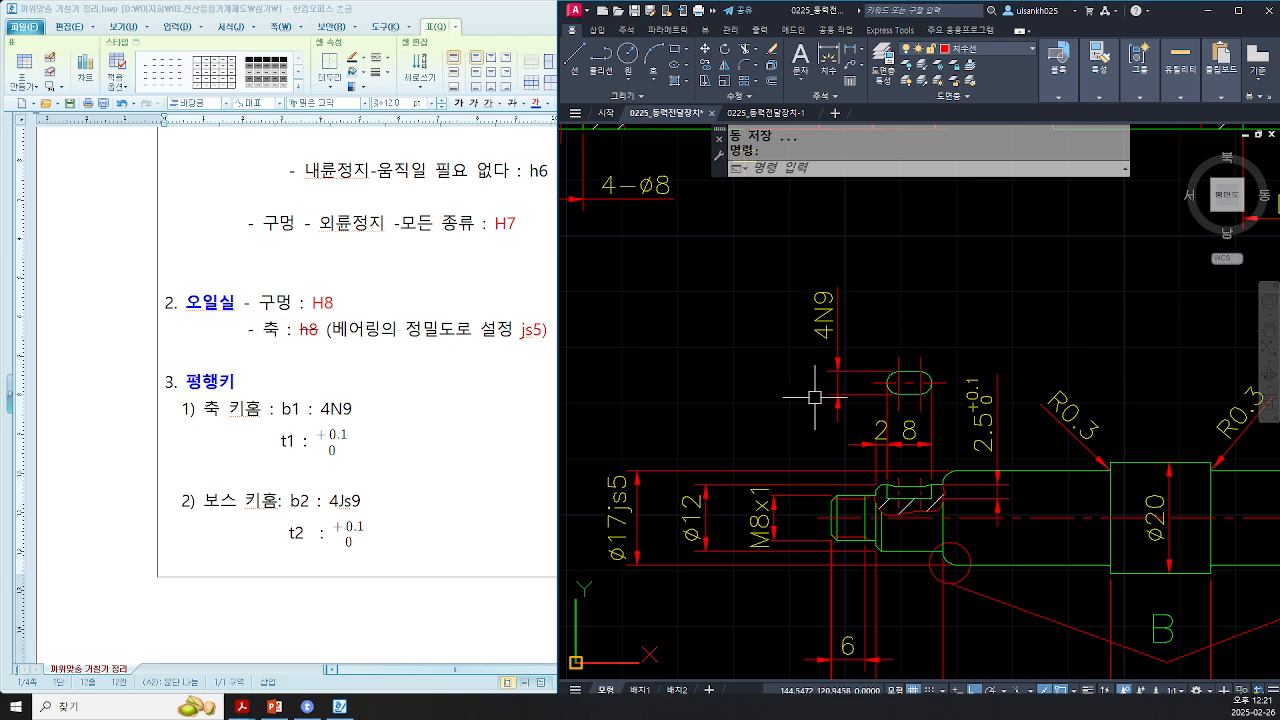
scroll(900, 385, down, 3)
middle_drag(1034, 369, 638, 572)
middle_drag(1040, 442, 708, 441)
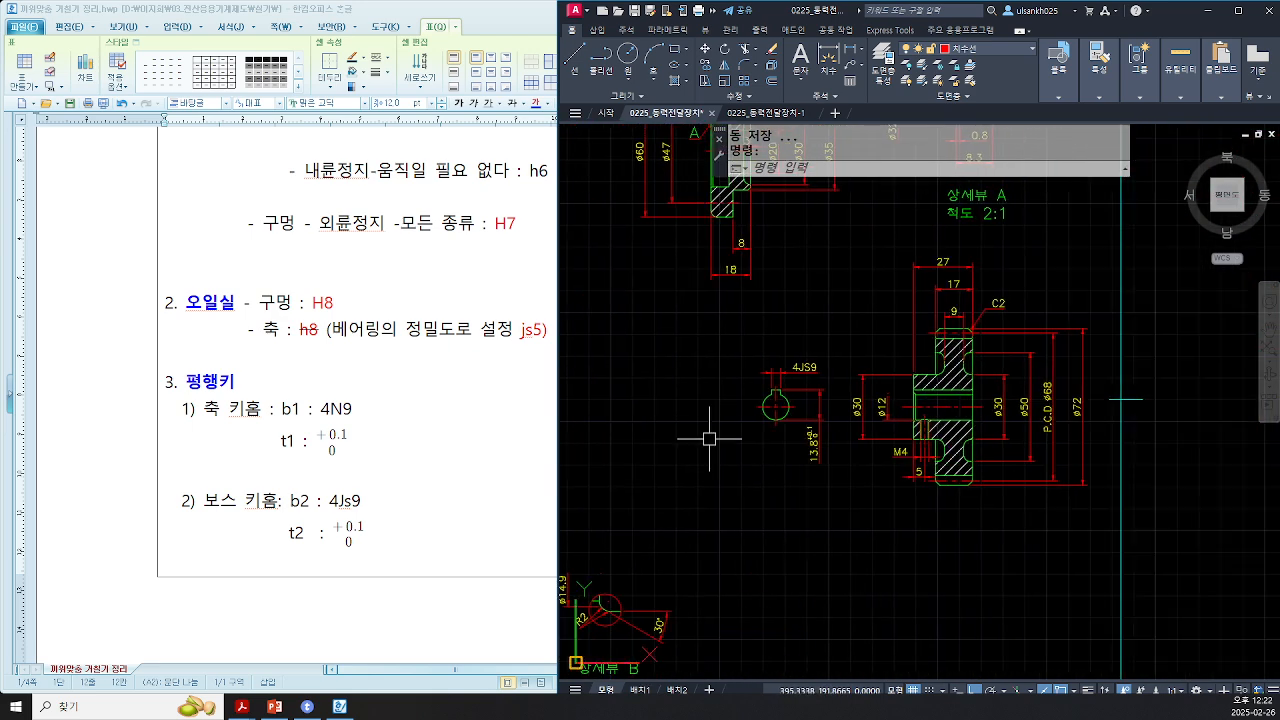
scroll(790, 391, up, 3)
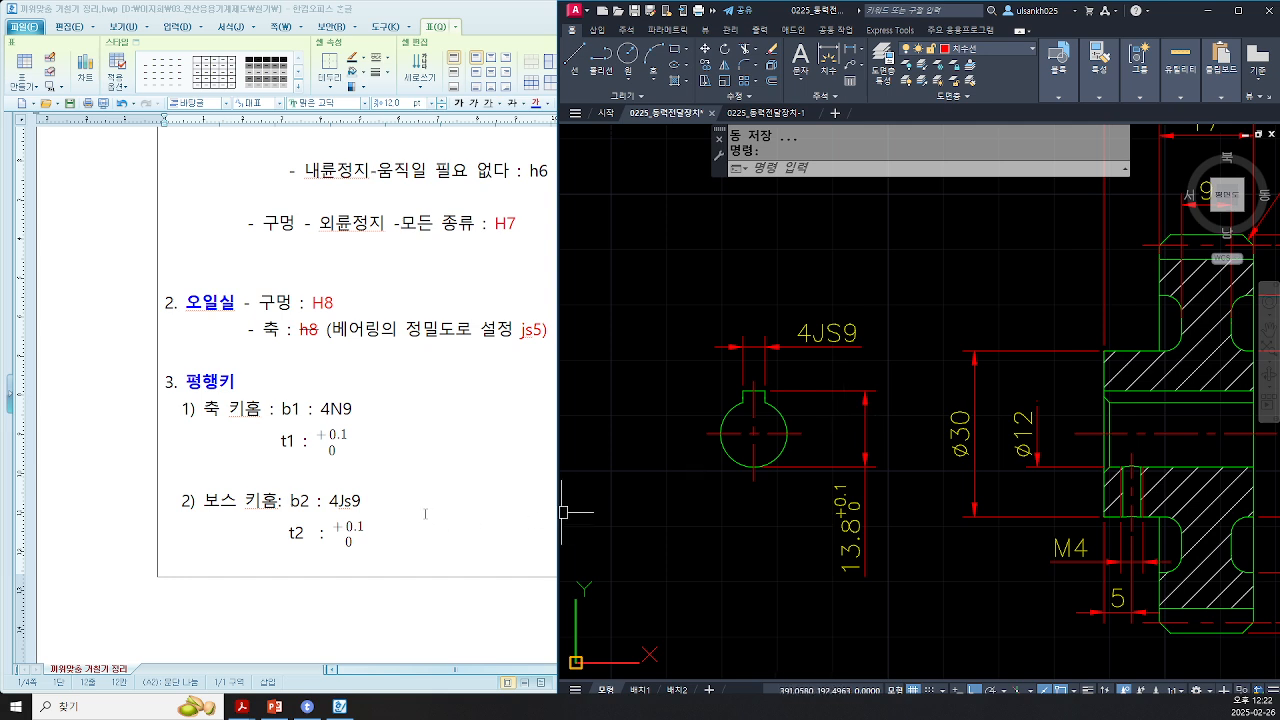
drag(559, 509, 673, 509)
scroll(427, 433, up, 3)
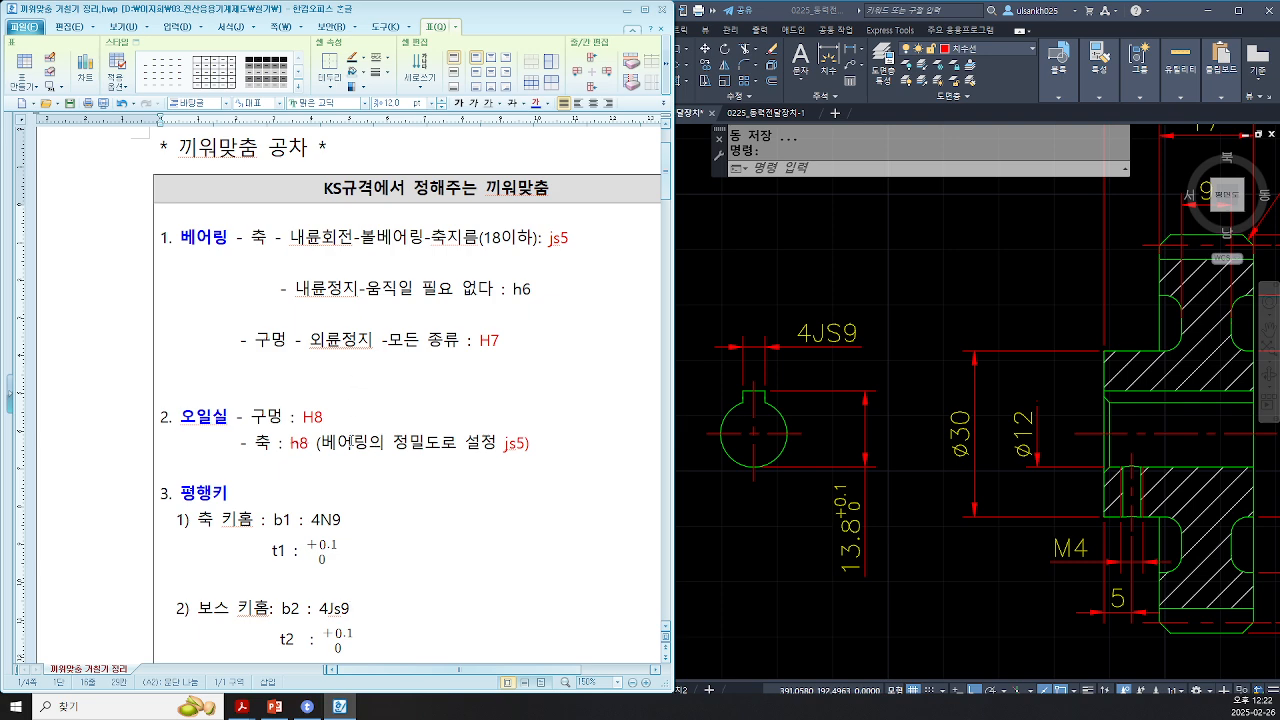
Step: Scroll the notes document to the section on self-chosen fits
click(380, 478)
scroll(275, 519, down, 10)
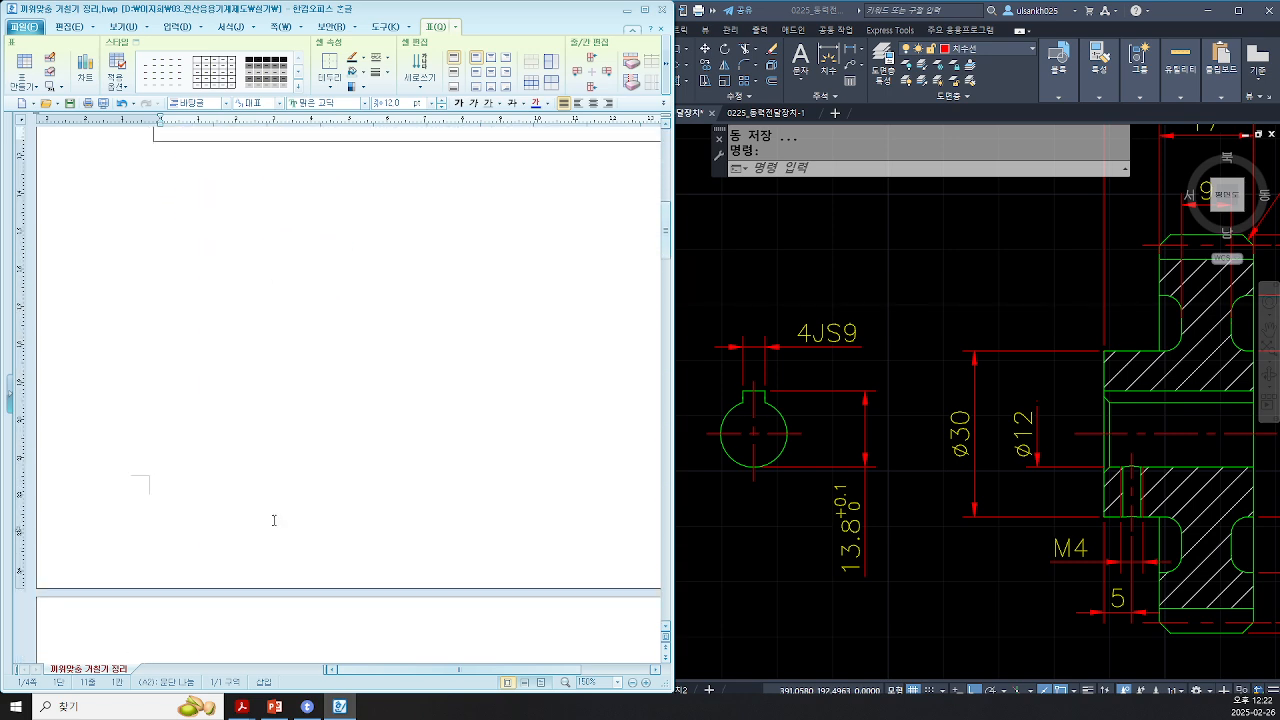
scroll(415, 478, down, 3)
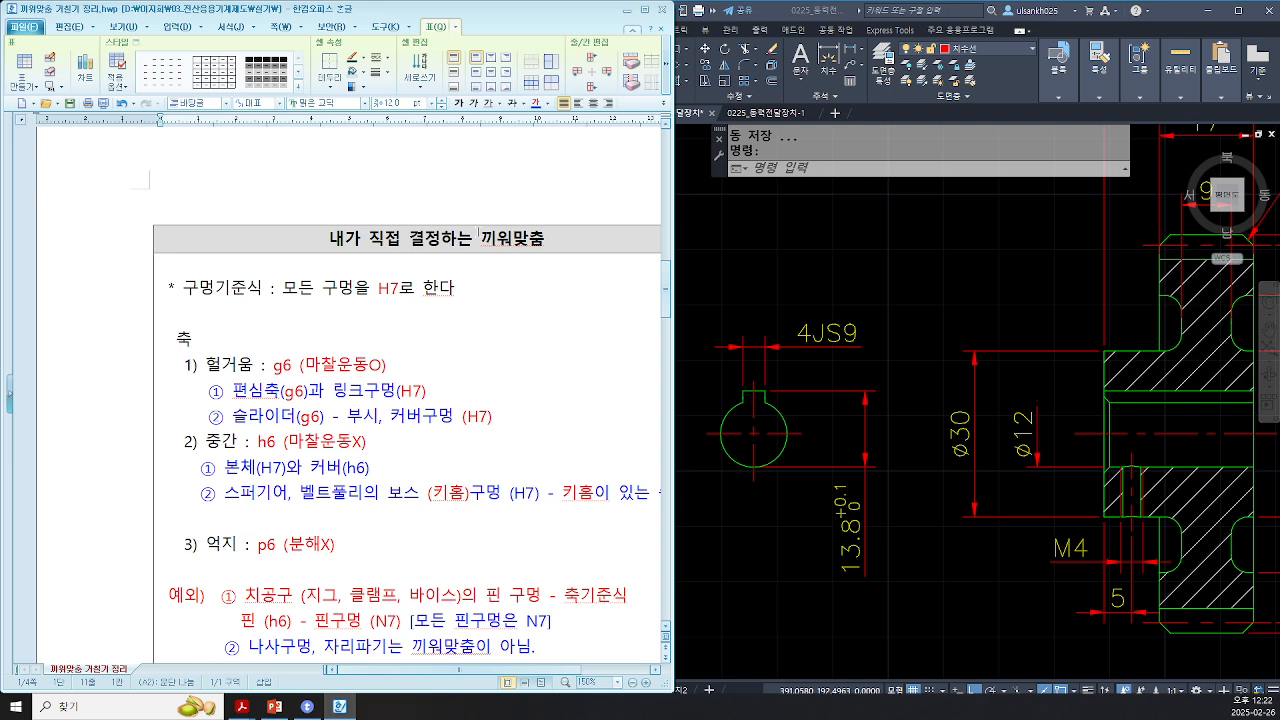
scroll(414, 441, down, 1)
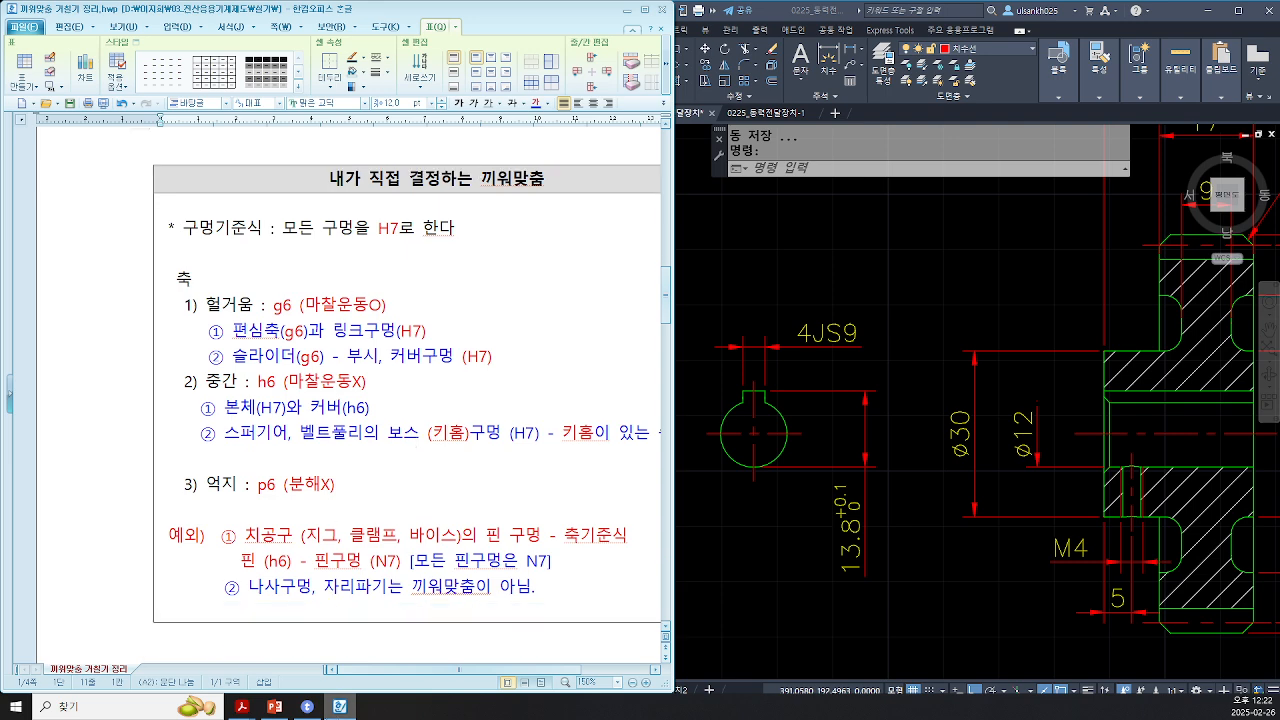
Step: Switch to the KS standards PDF and examine the fit tolerance class table
mouse_move(244, 706)
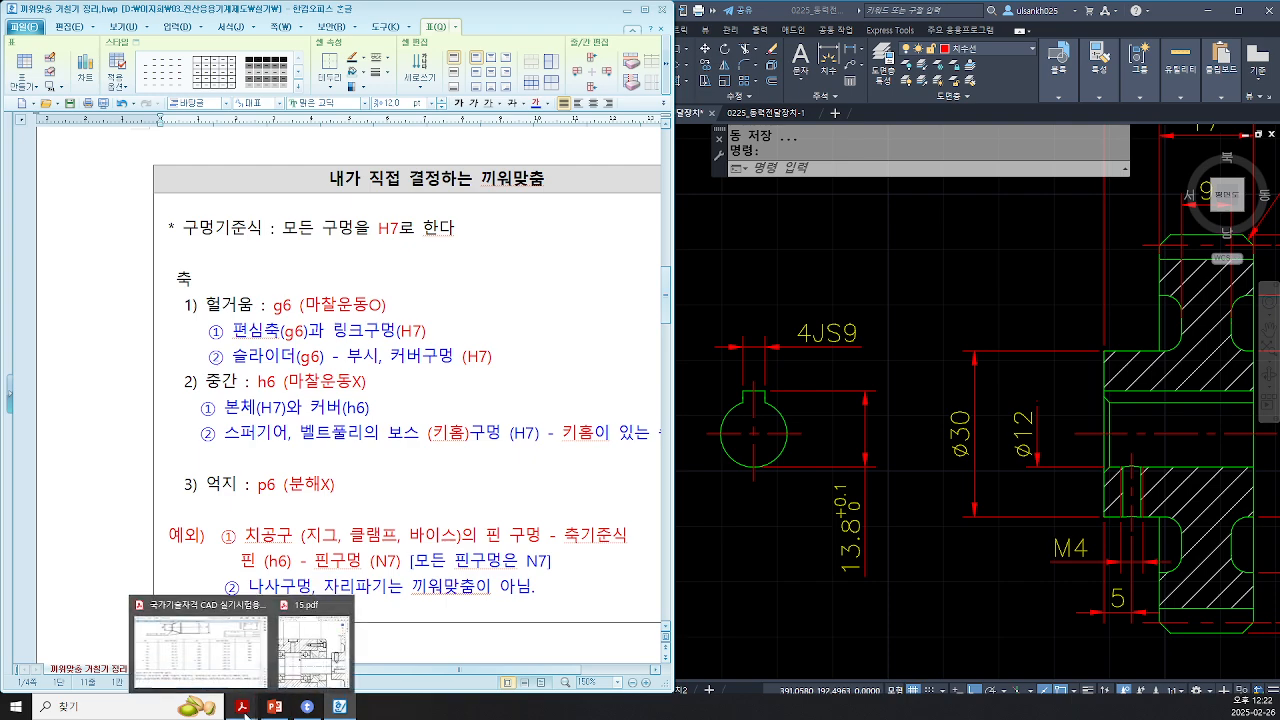
click(244, 607)
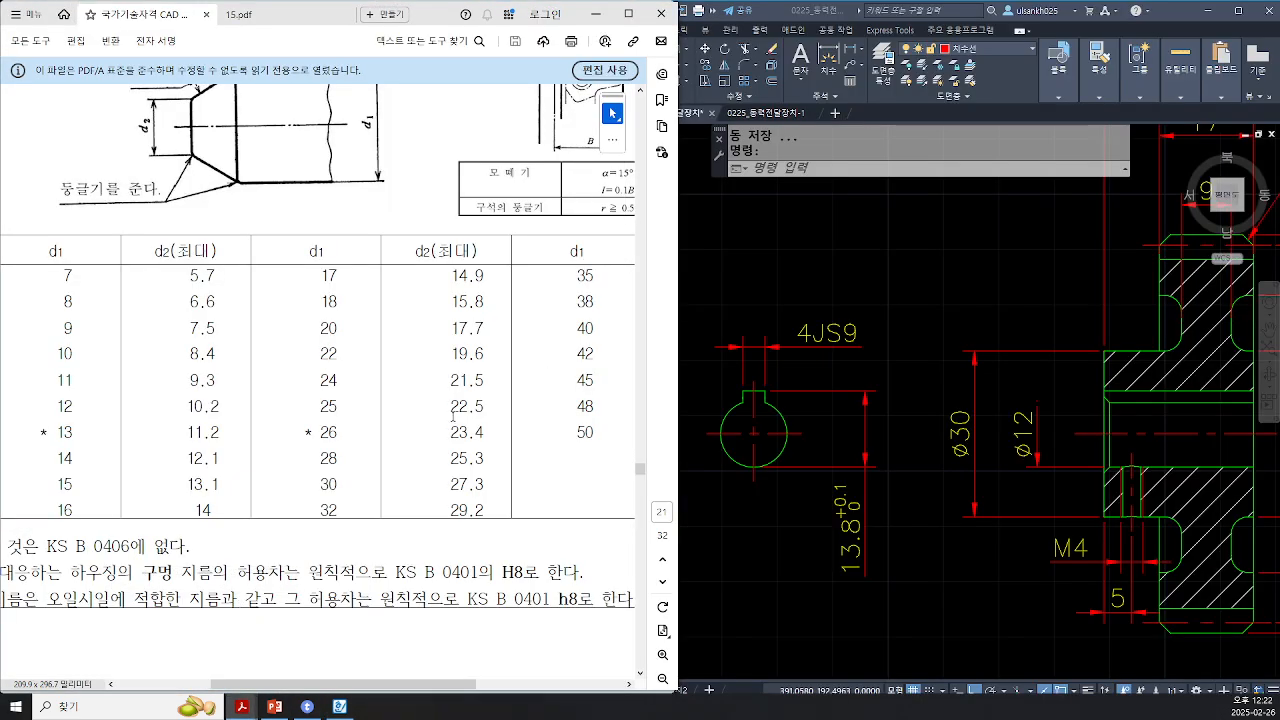
ctrl+scroll(452, 425, down, 3)
drag(641, 470, 640, 98)
scroll(337, 510, down, 10)
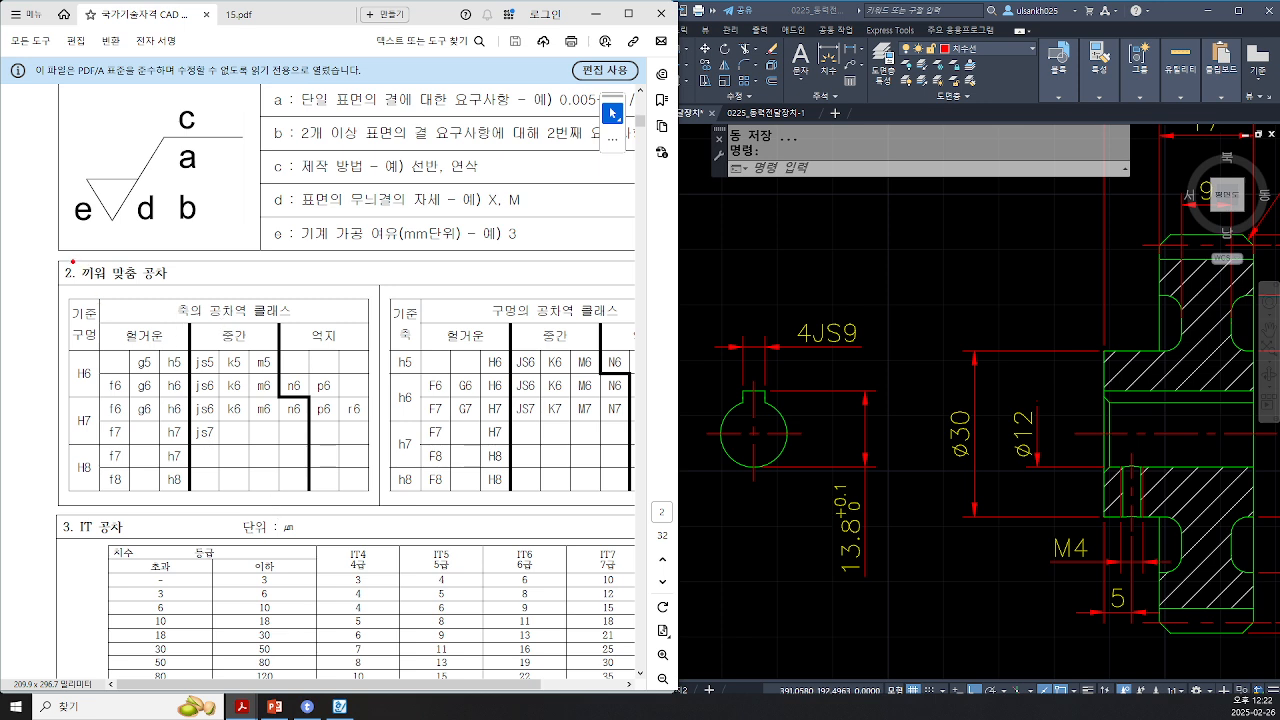
drag(72, 261, 204, 290)
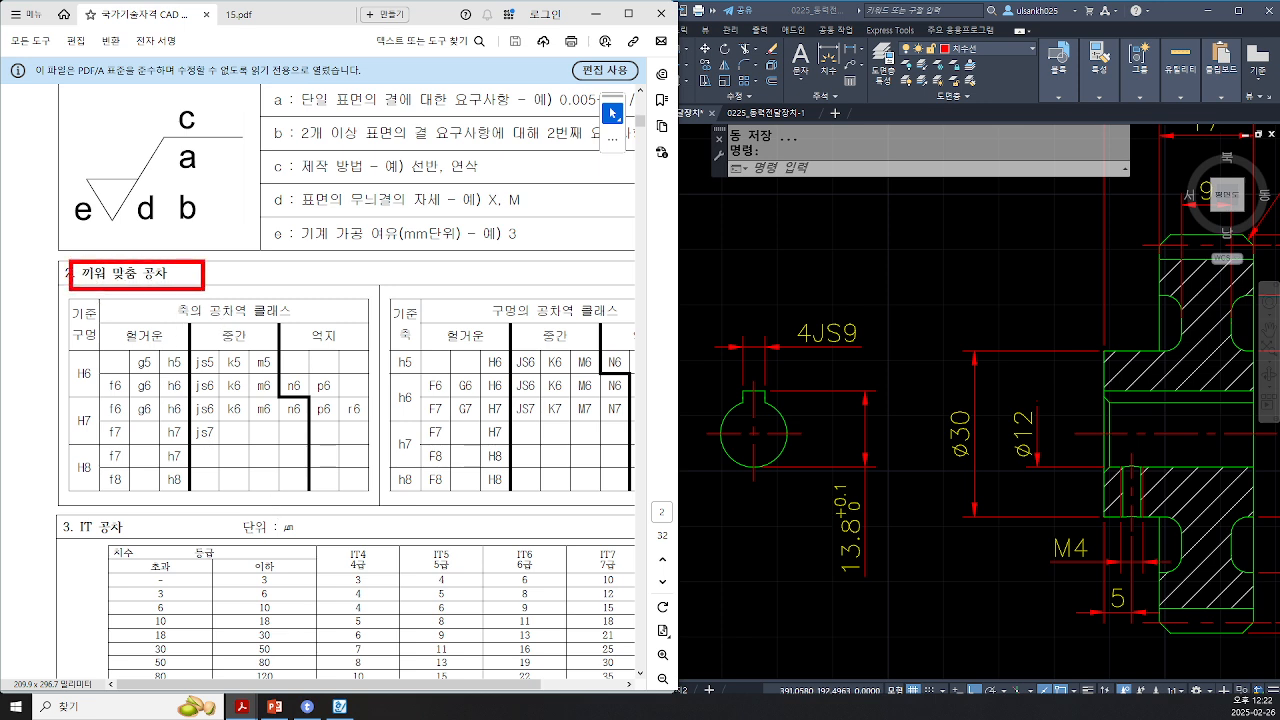
mouse_move(66, 296)
mouse_down()
mouse_move(105, 412)
mouse_move(107, 506)
mouse_up()
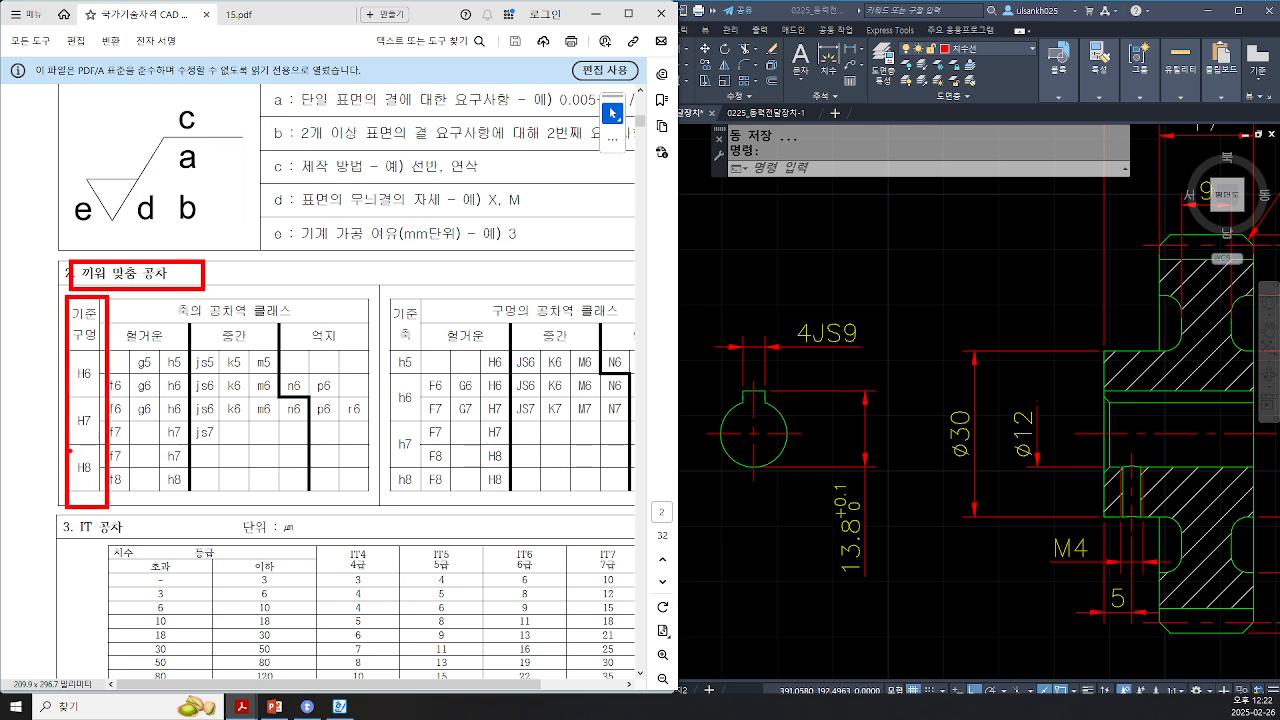
Step: Examine the hole-basis H7 row of the fit tolerance class table for the g6, h6 and p6 shaft classes
mouse_move(373, 293)
mouse_down()
mouse_move(440, 500)
mouse_move(424, 504)
mouse_up()
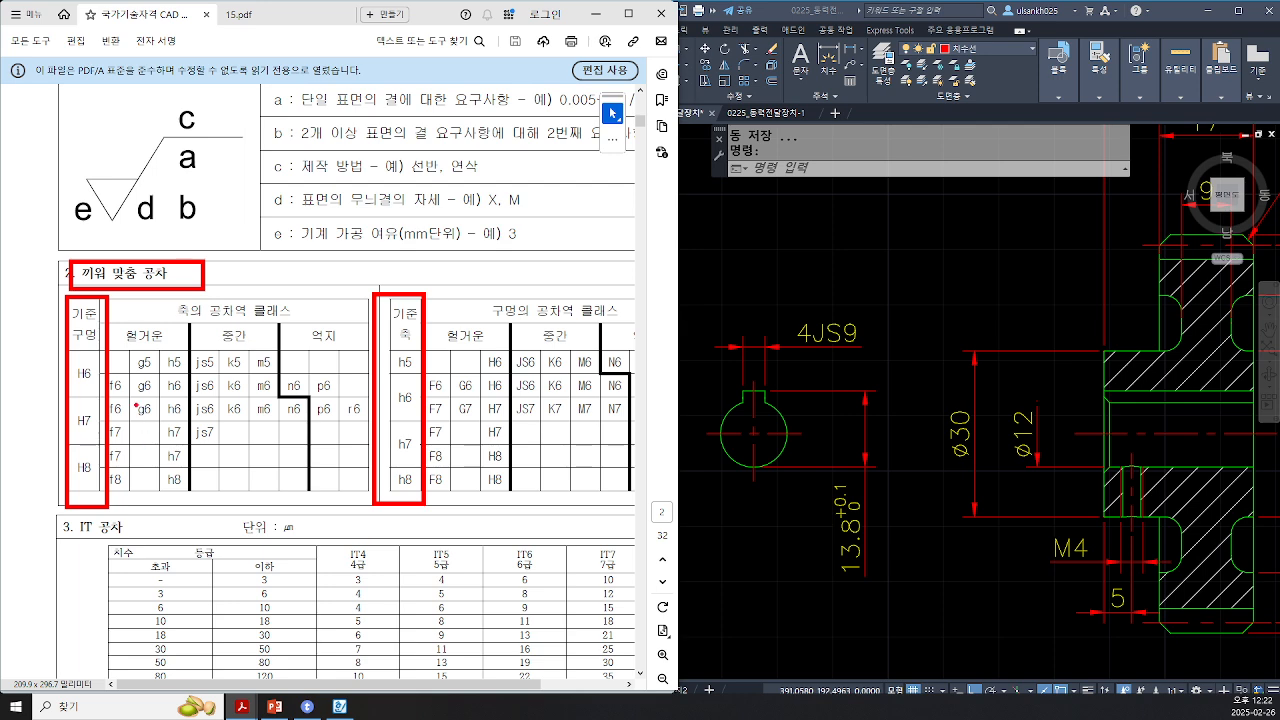
mouse_move(96, 350)
mouse_down()
mouse_move(55, 320)
mouse_move(112, 318)
mouse_move(76, 354)
mouse_up()
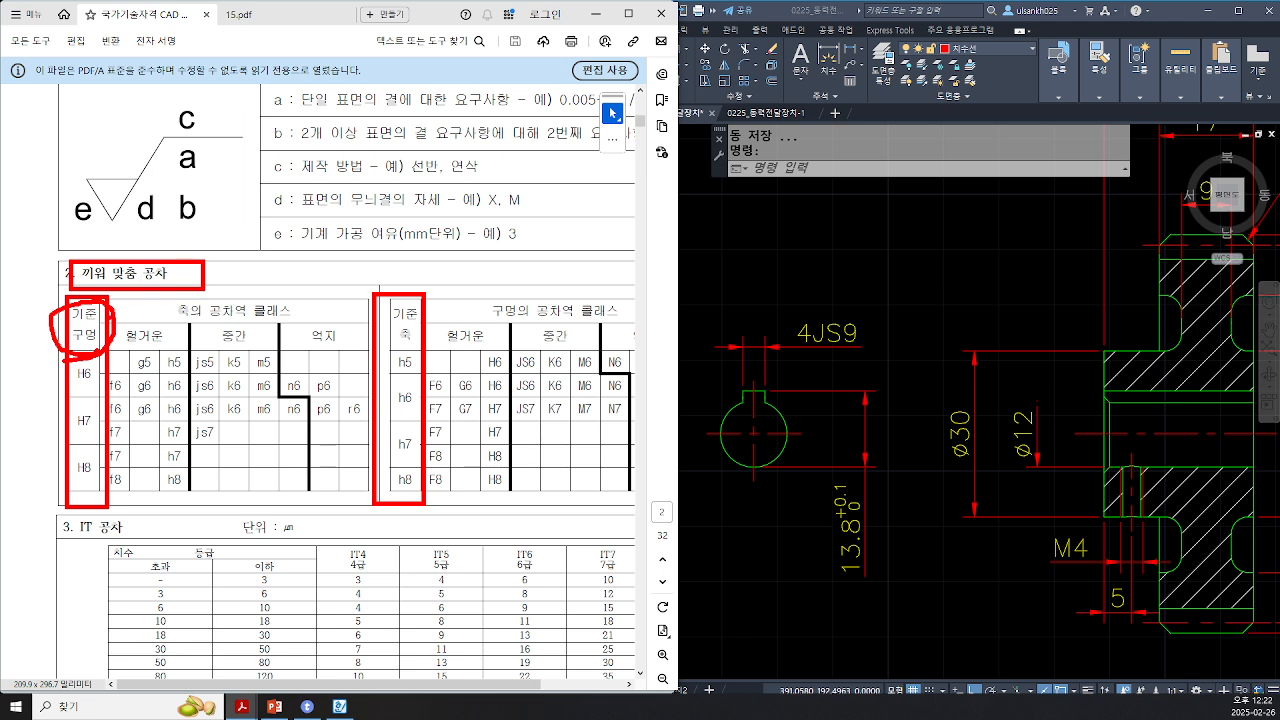
key(Escape)
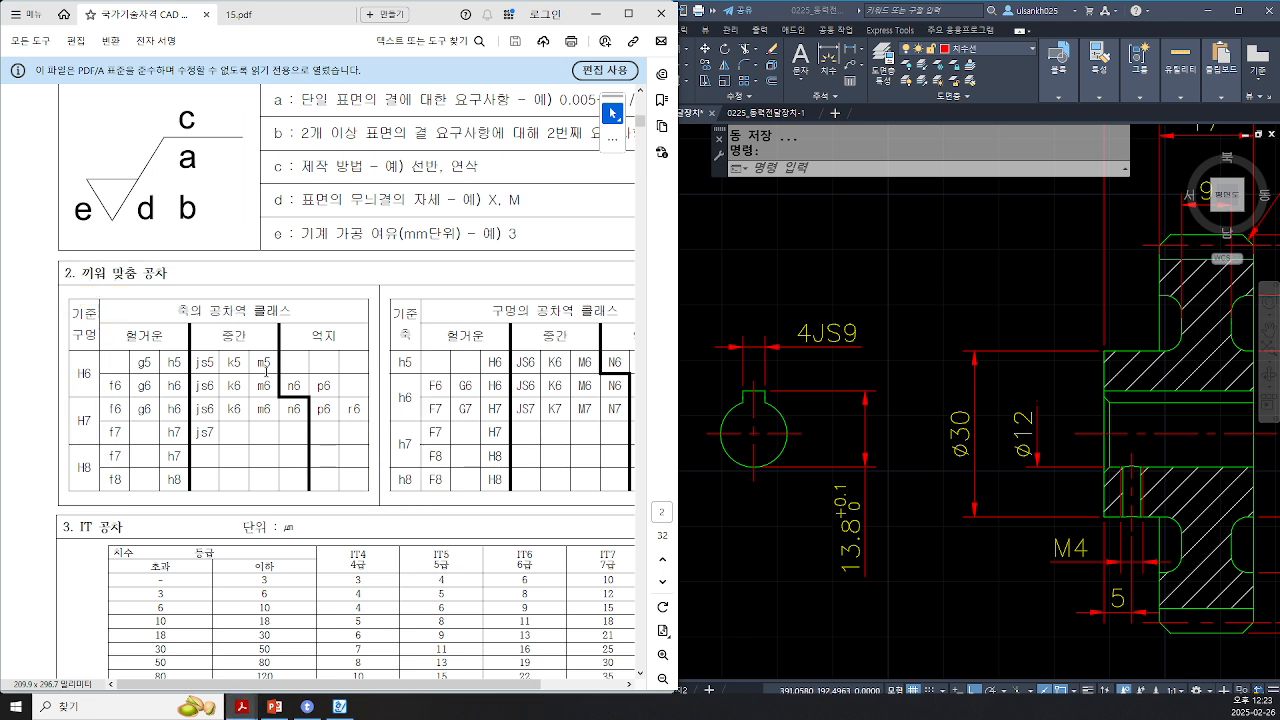
mouse_move(66, 396)
mouse_down()
mouse_move(64, 412)
mouse_move(68, 396)
mouse_move(157, 396)
mouse_move(125, 394)
mouse_up()
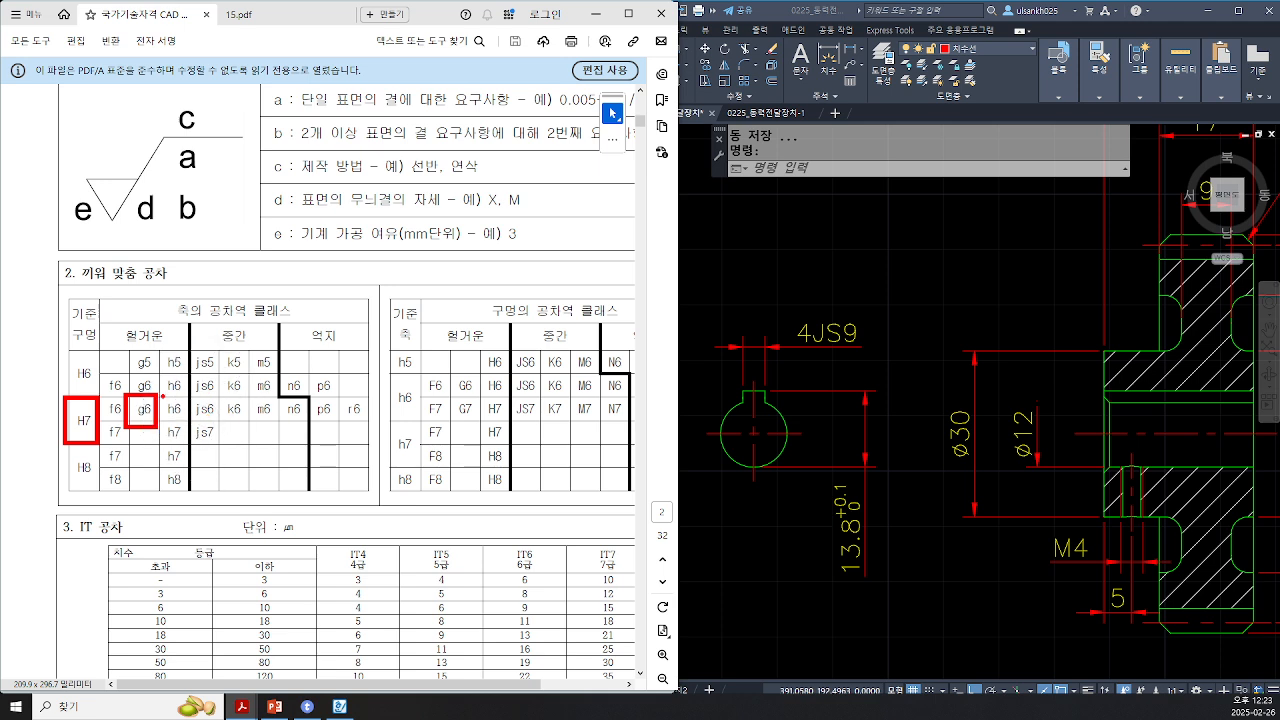
drag(162, 397, 187, 430)
drag(314, 391, 343, 432)
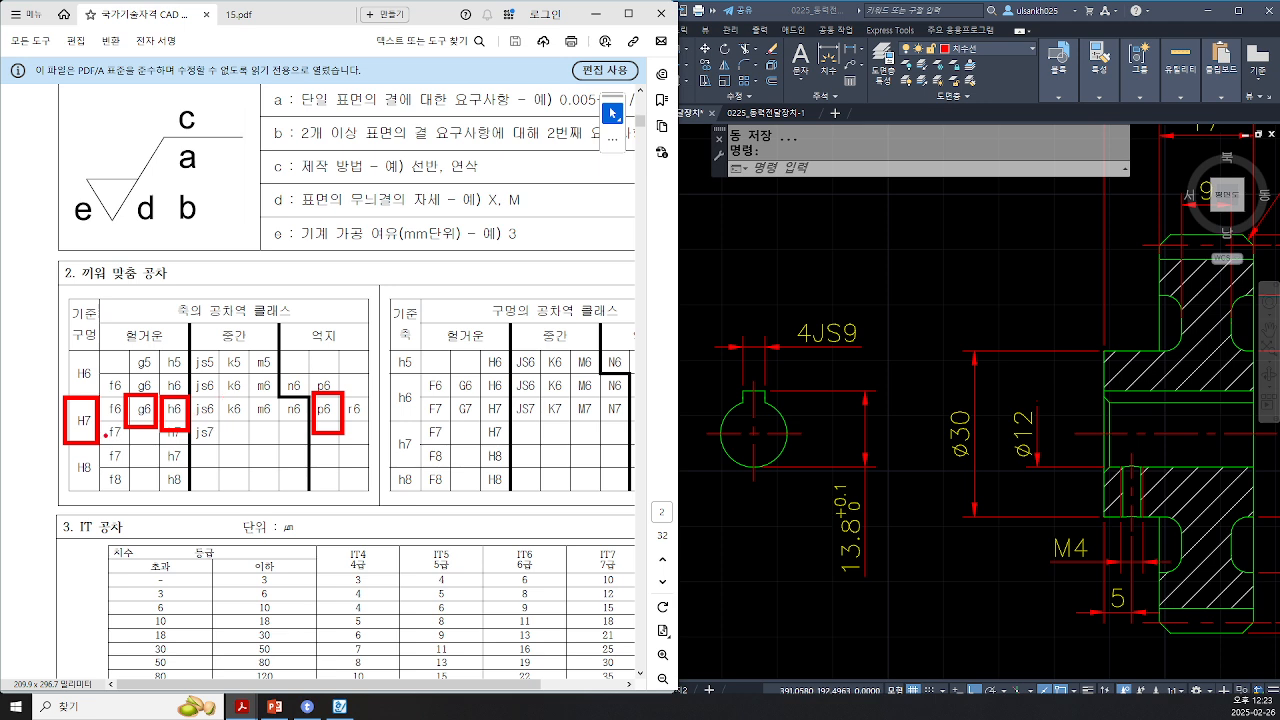
drag(86, 444, 178, 432)
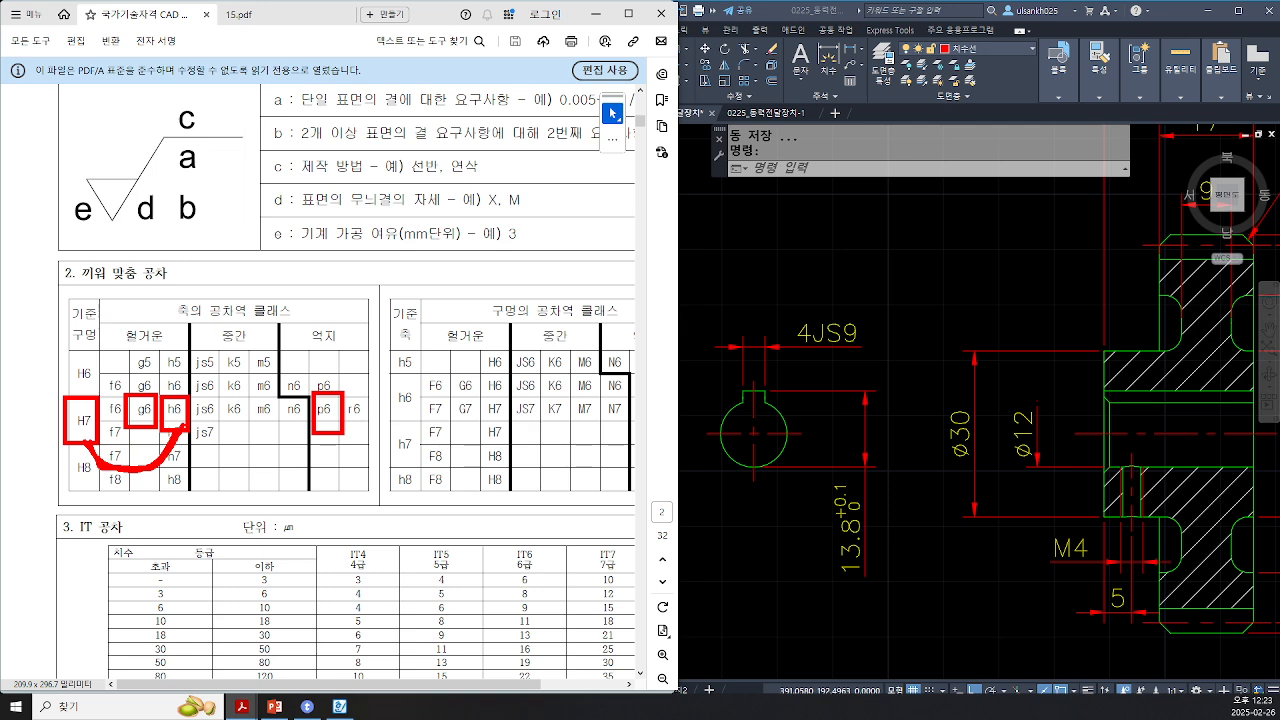
key(Escape)
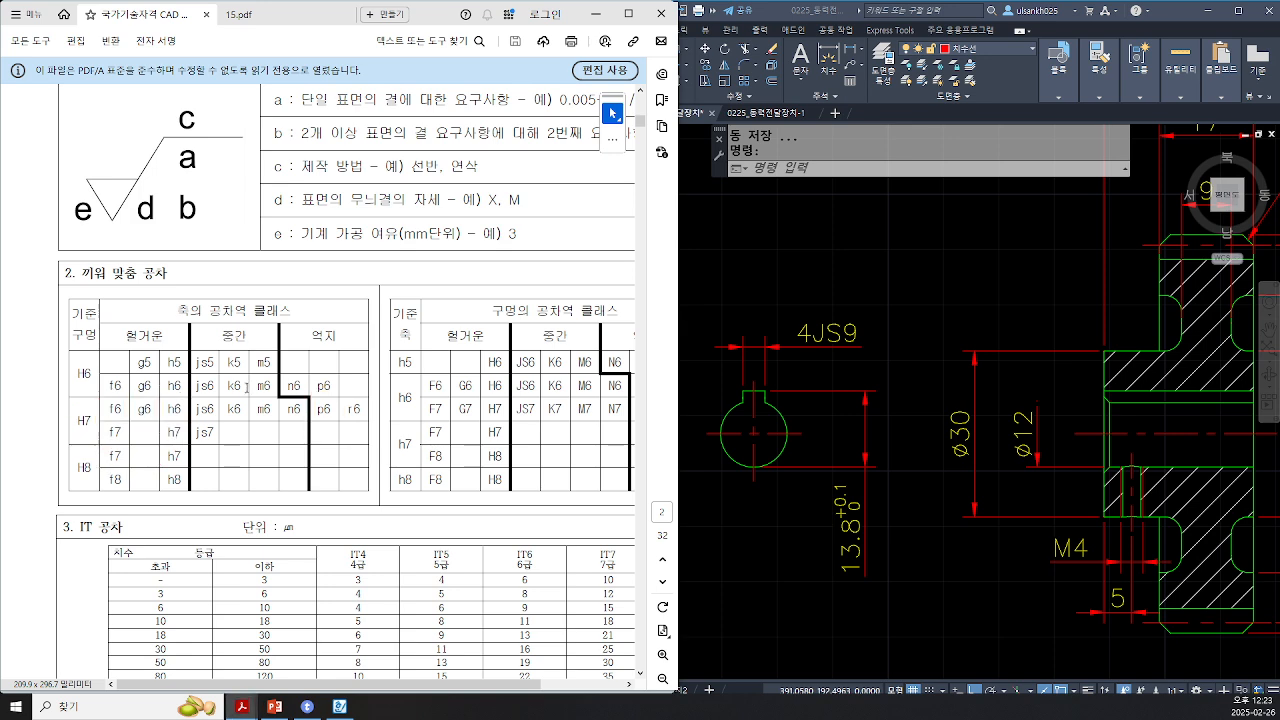
Step: Switch to the notes document and review the self-chosen fit rules: H7 holes with g6, h6 and p6 shafts
click(338, 708)
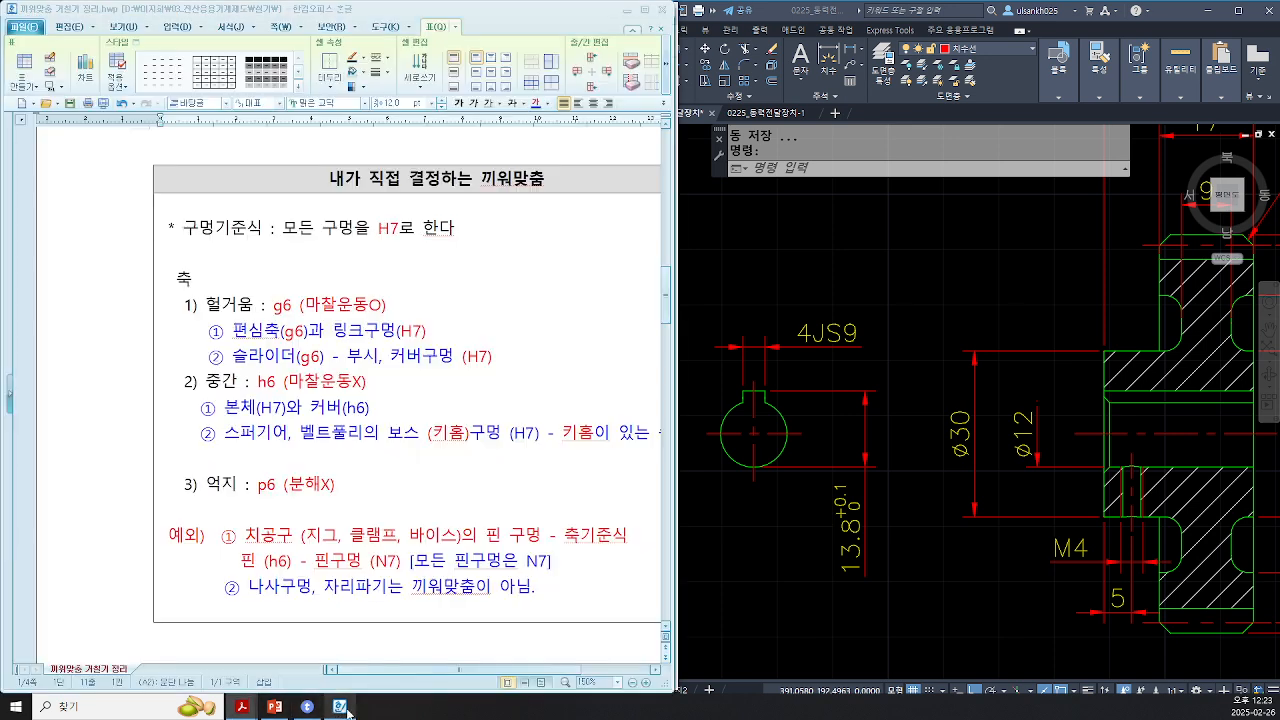
drag(184, 230, 478, 244)
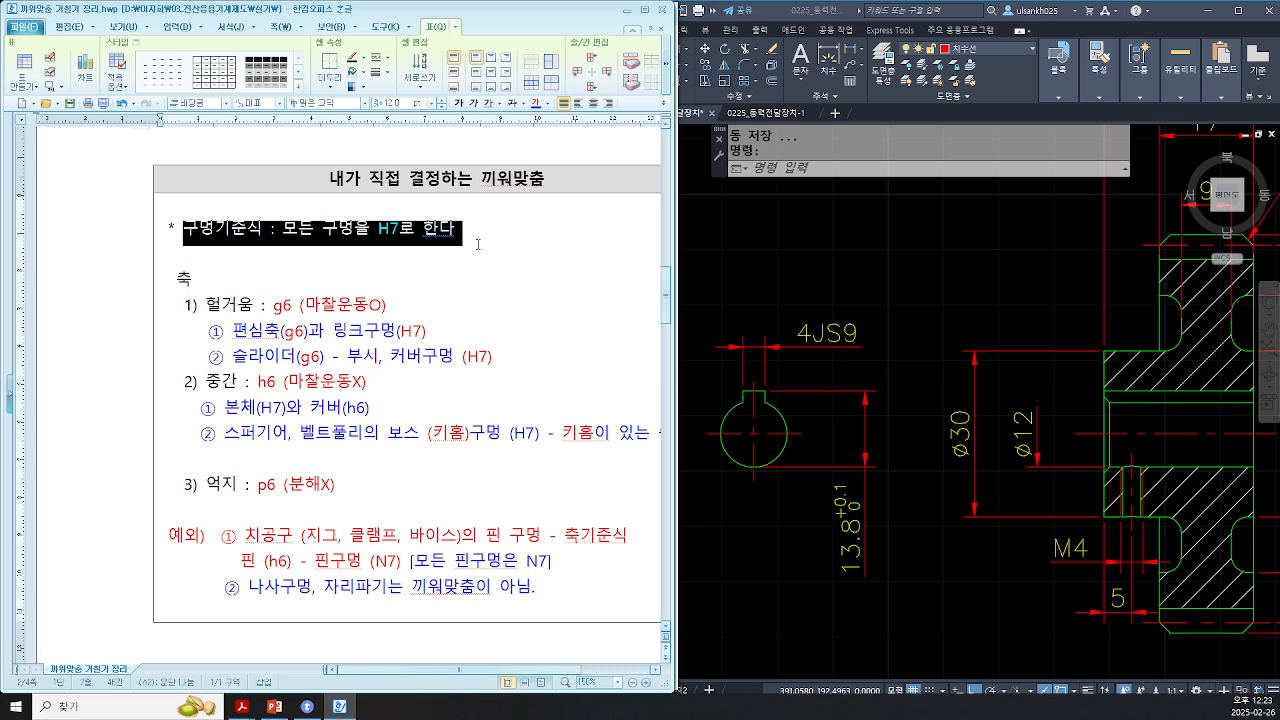
click(231, 308)
ctrl+scroll(231, 308, up, 1)
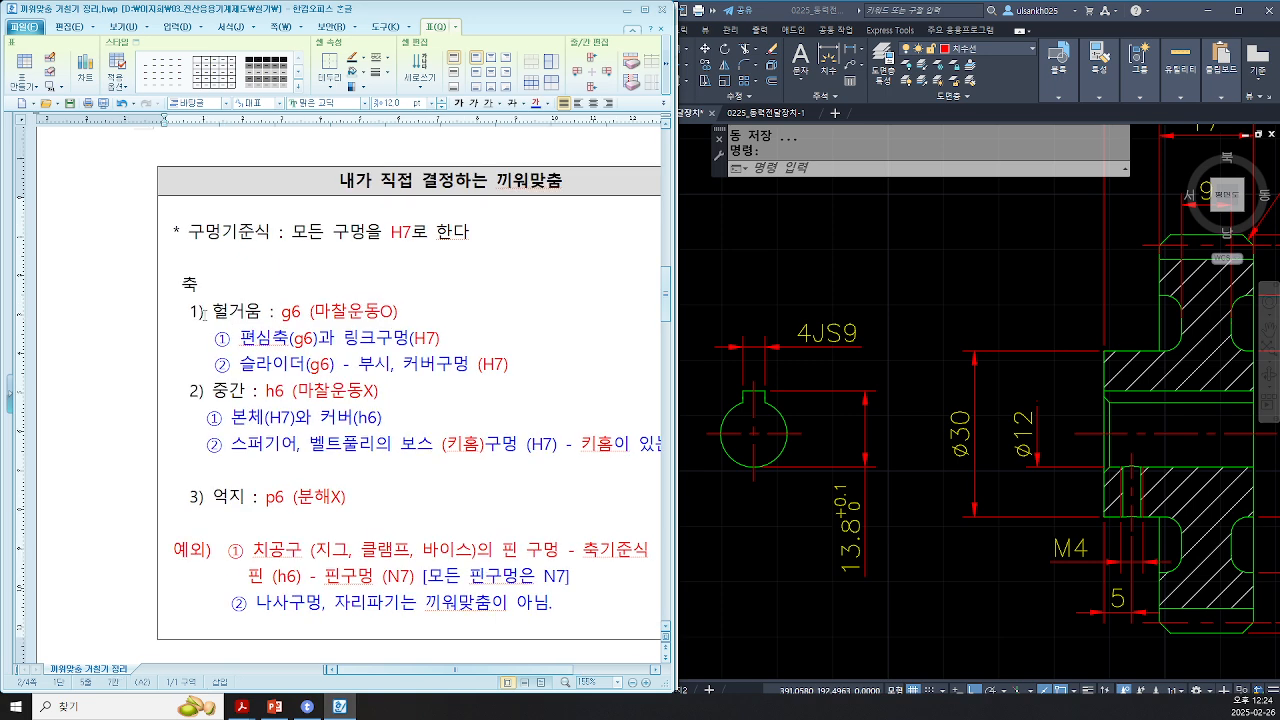
drag(205, 313, 306, 314)
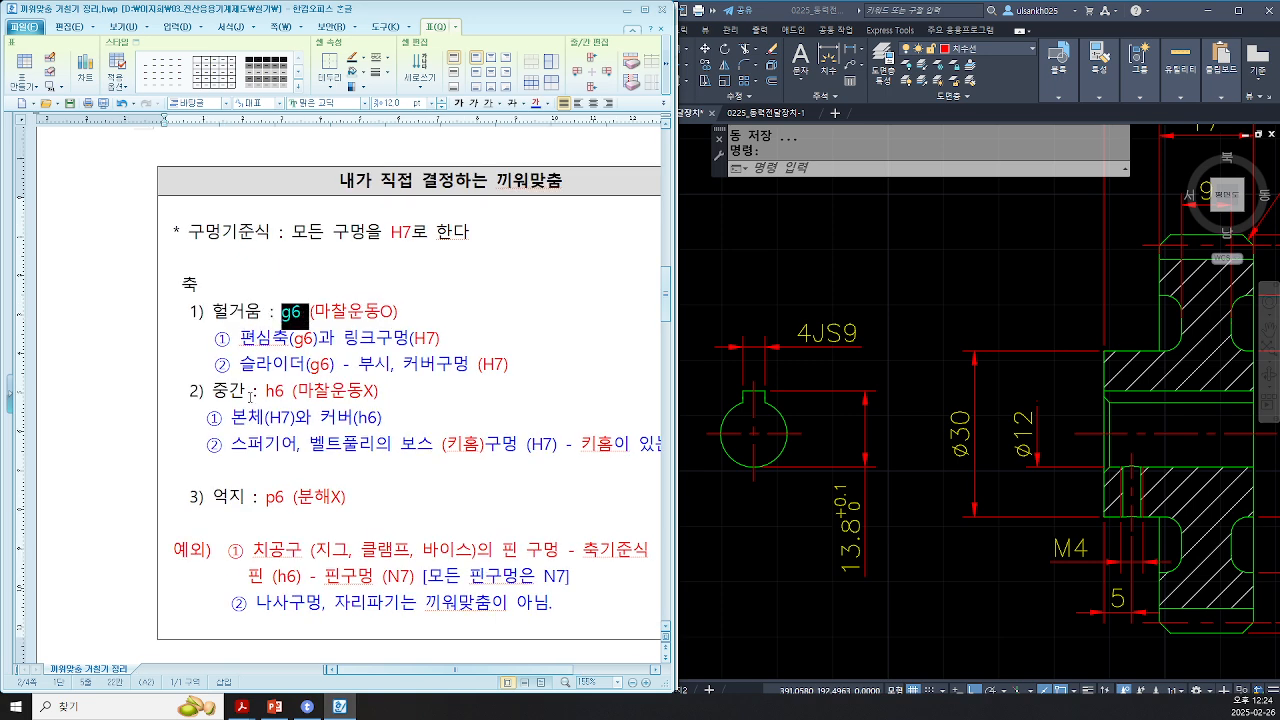
drag(199, 392, 293, 391)
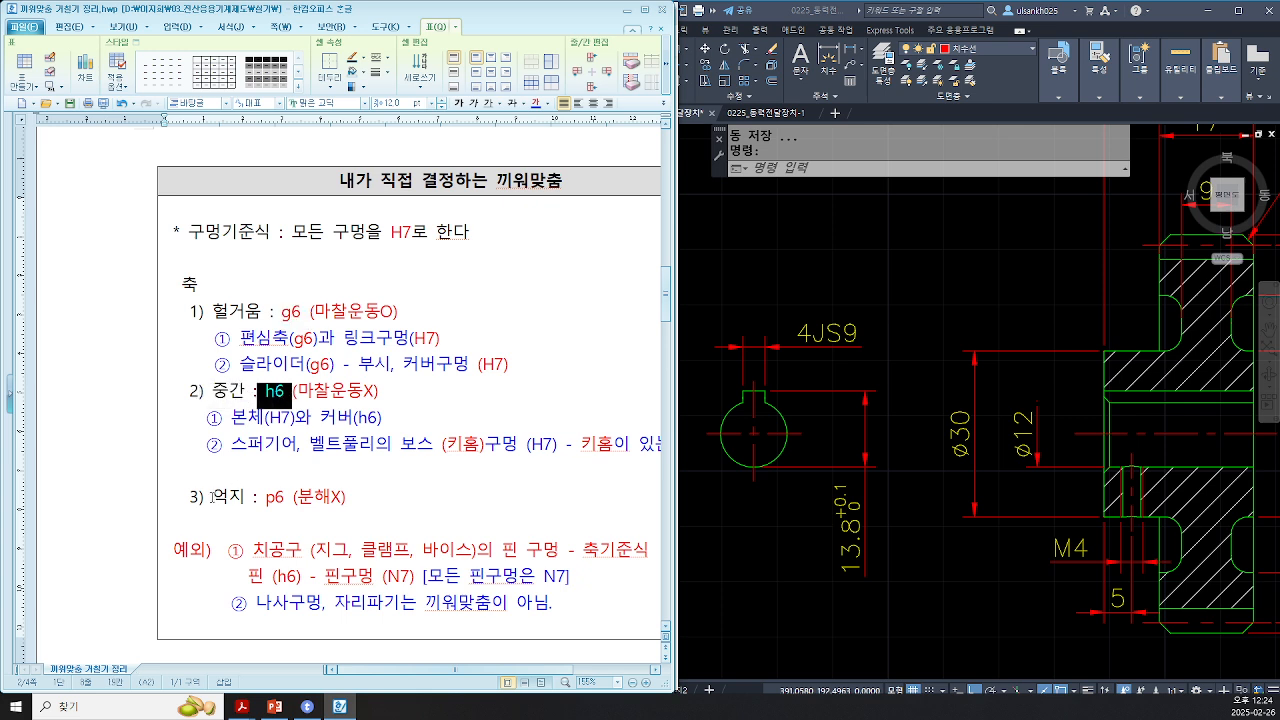
drag(212, 496, 293, 498)
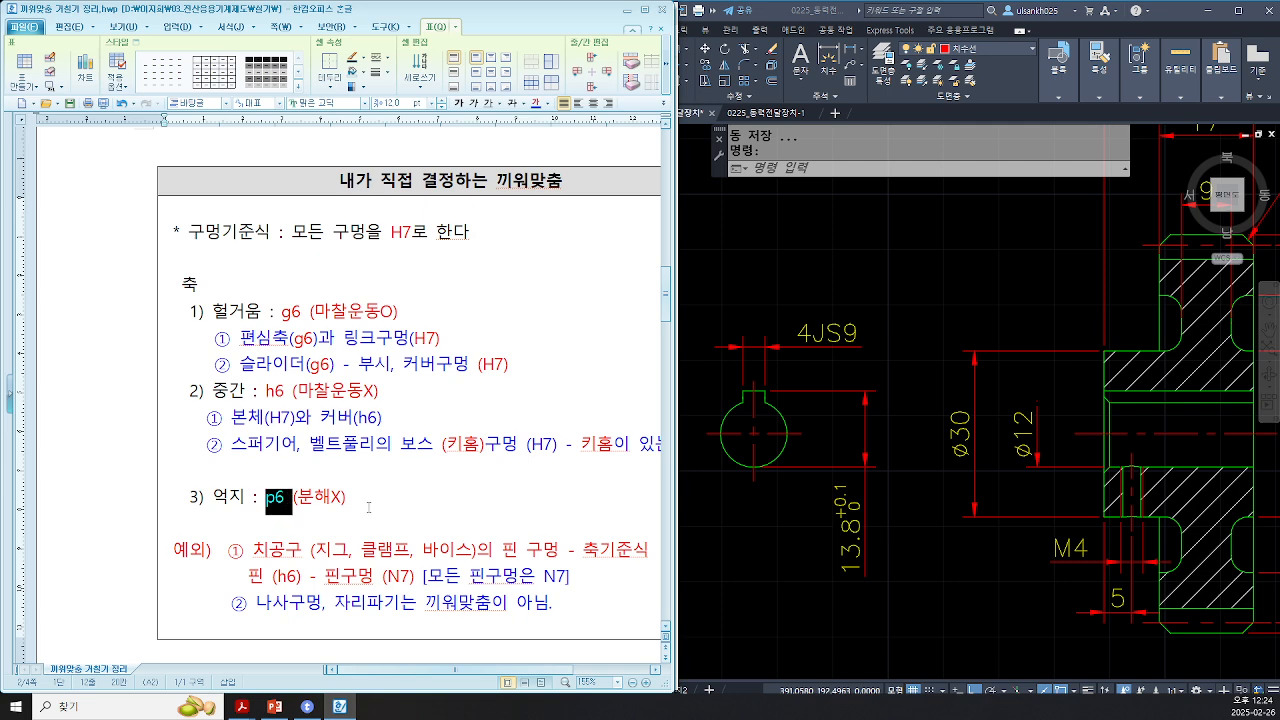
click(369, 507)
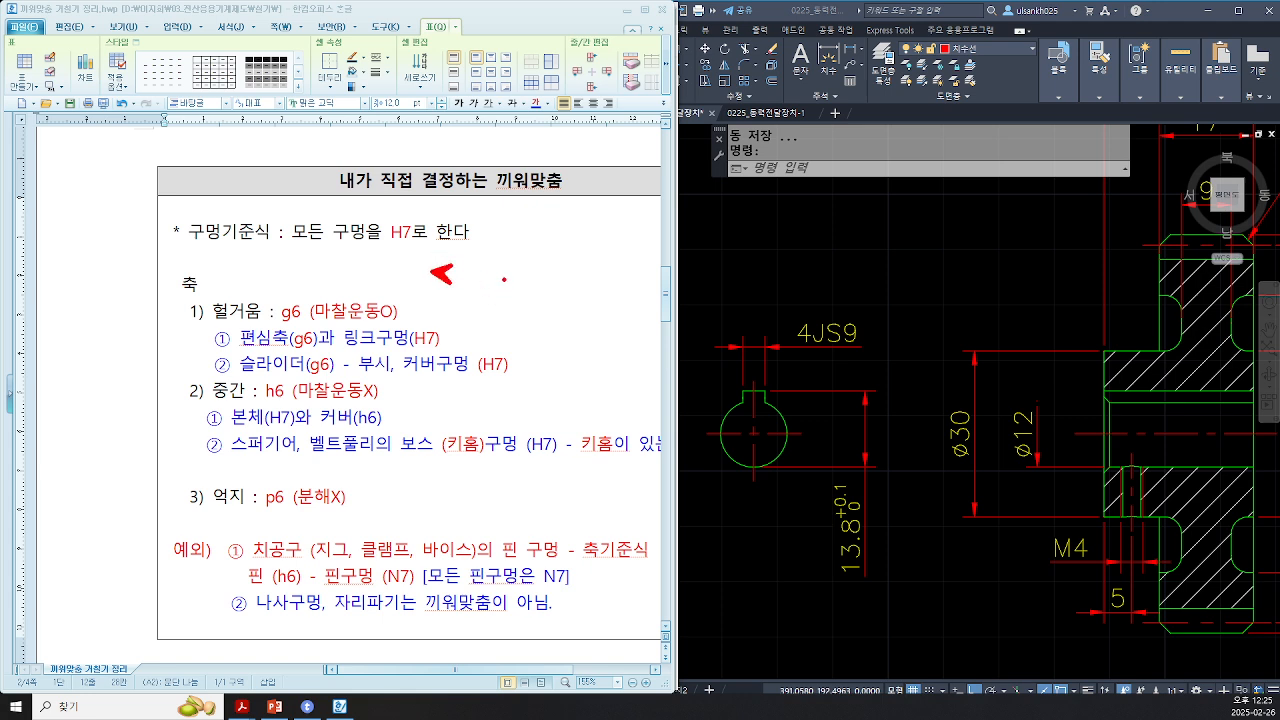
Step: Review how the clearance and transition shaft fits apply to a hole-basis shaft and hub pairing
drag(462, 277, 541, 306)
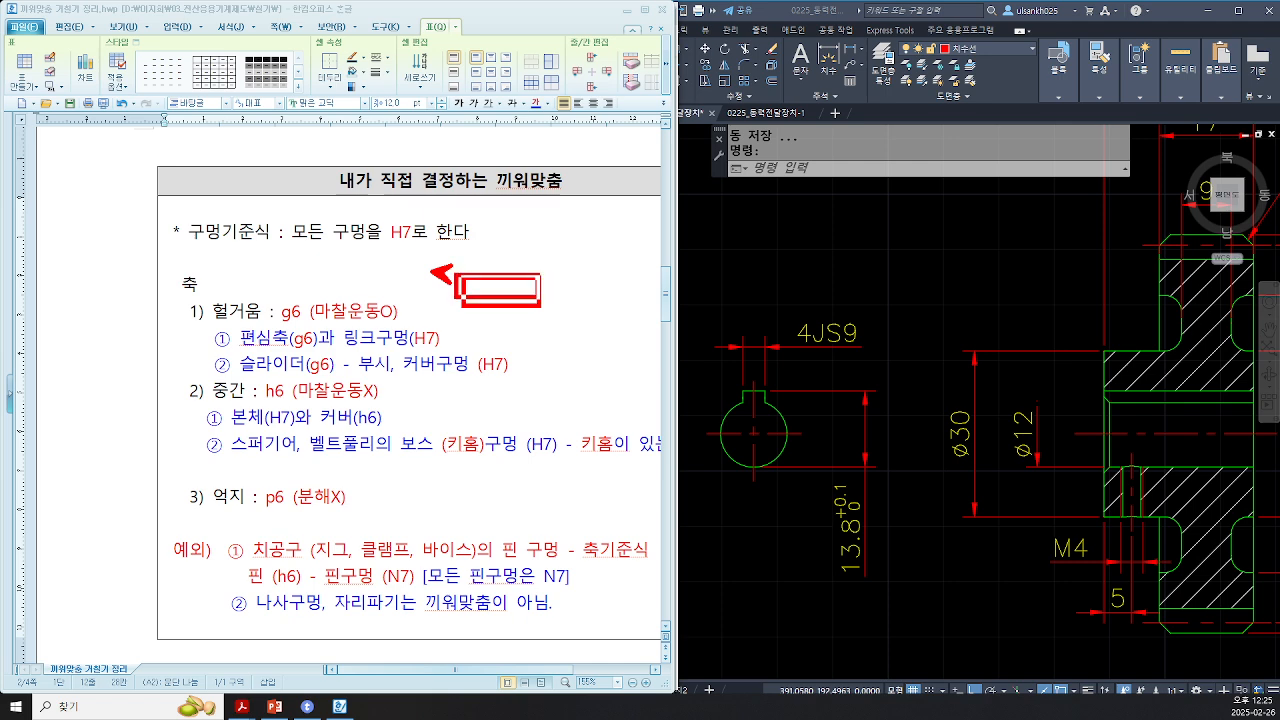
mouse_move(538, 257)
mouse_down()
mouse_move(612, 340)
mouse_move(552, 276)
mouse_move(616, 277)
mouse_up()
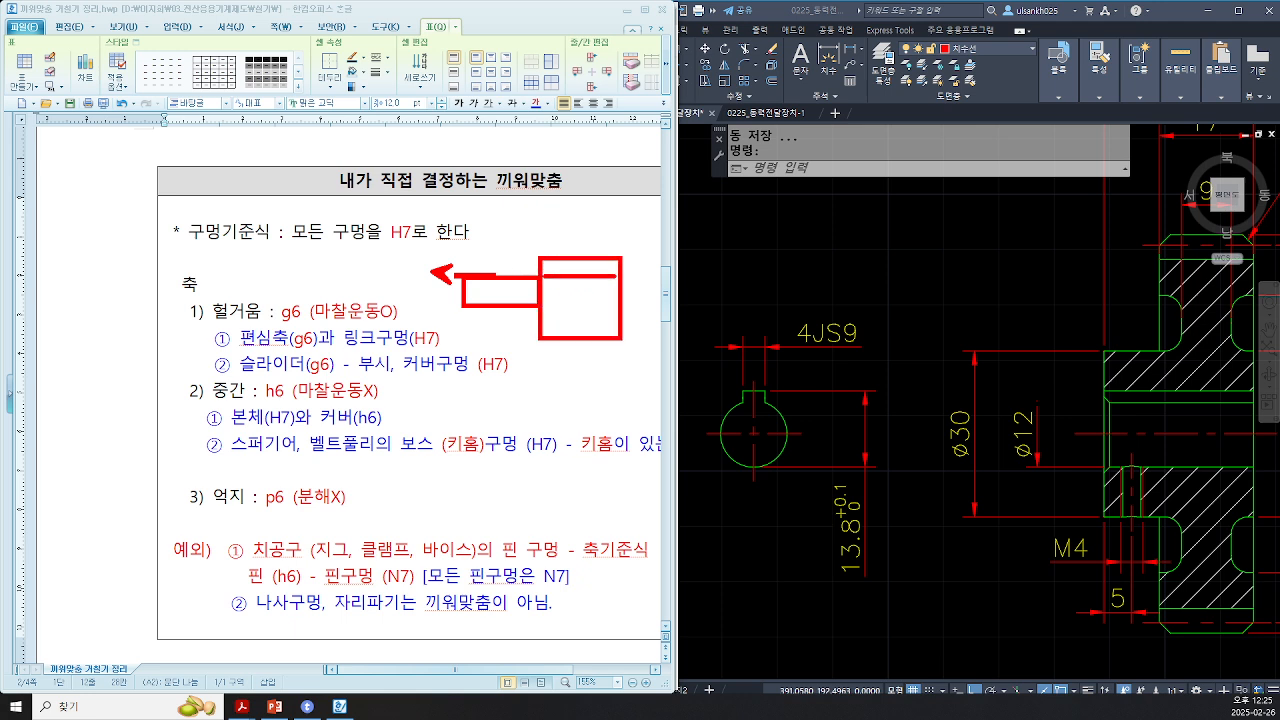
drag(526, 303, 626, 302)
drag(481, 282, 511, 302)
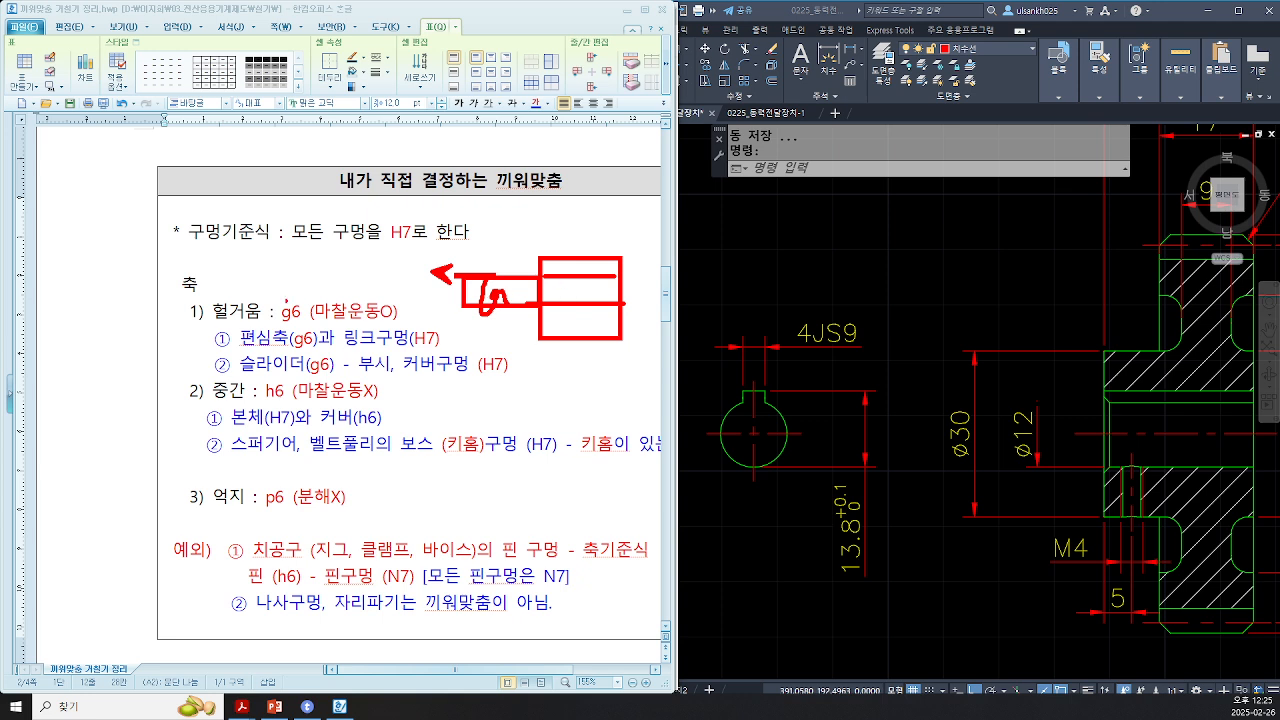
drag(195, 293, 315, 321)
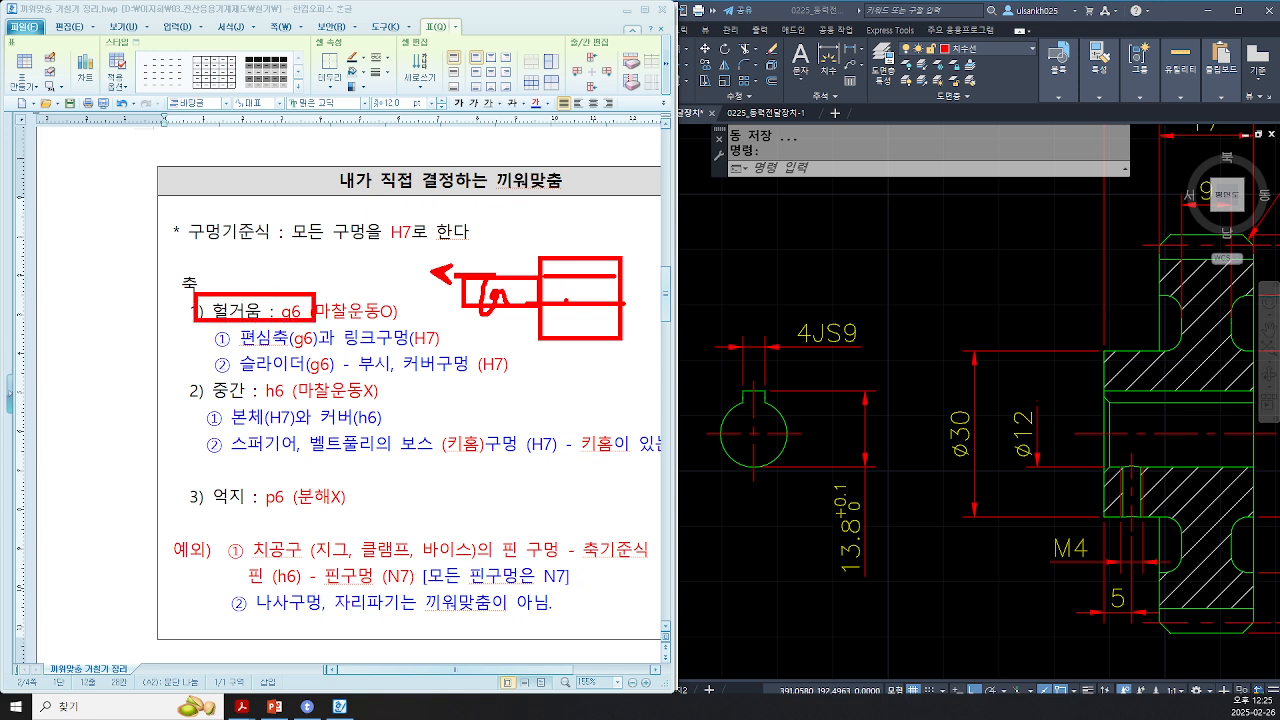
drag(196, 378, 362, 404)
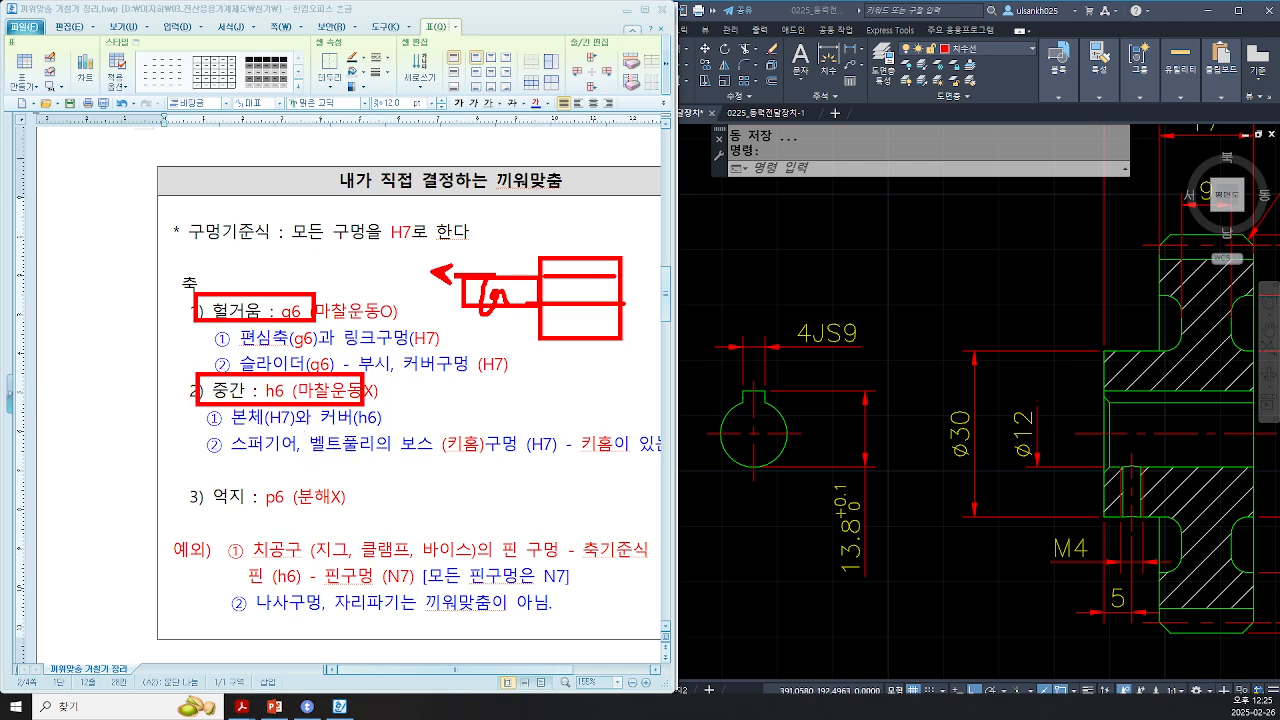
key(Escape)
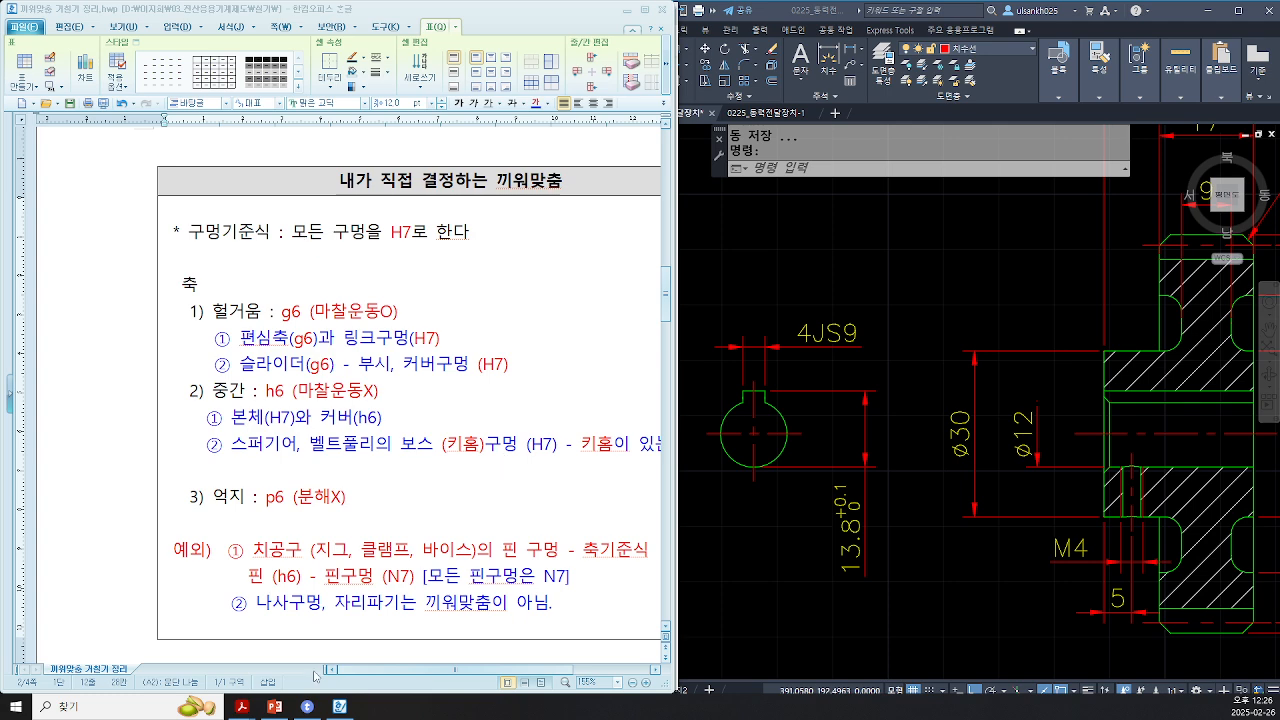
Step: Switch to the assembly drawing PDF and examine the gear hub's 12 mm bore and its keyway
mouse_move(240, 710)
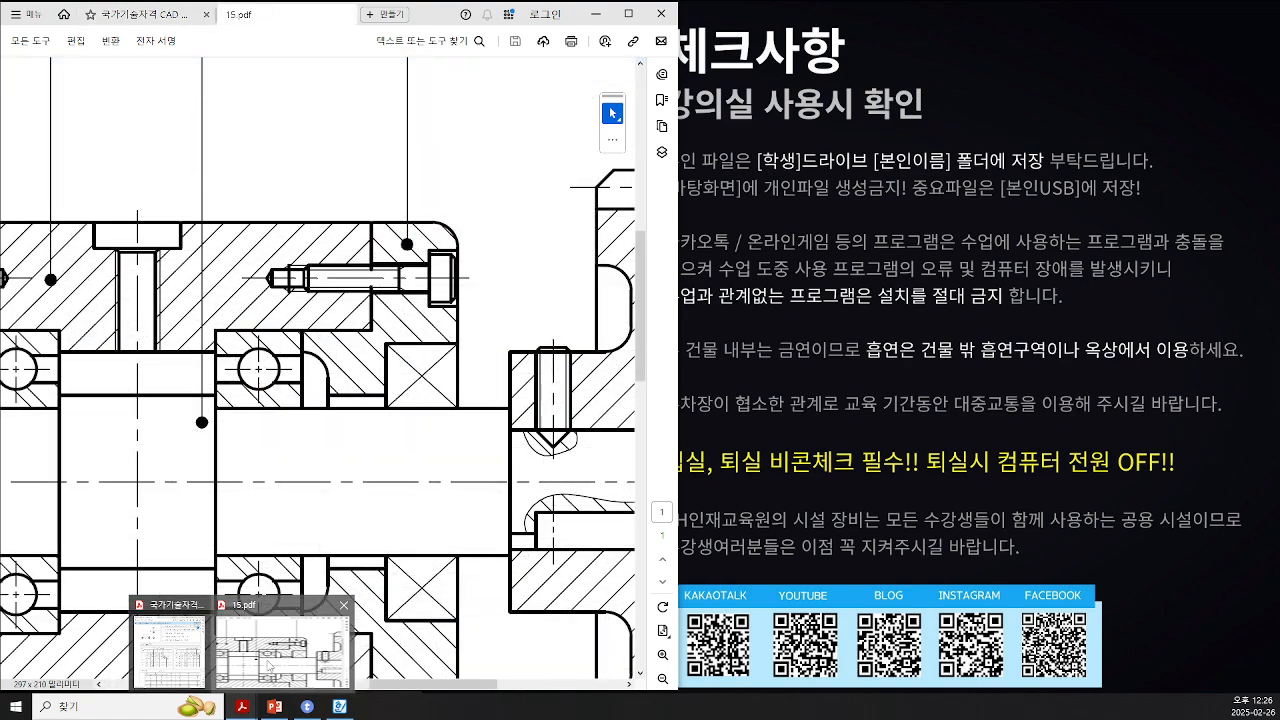
click(268, 633)
drag(430, 684, 504, 684)
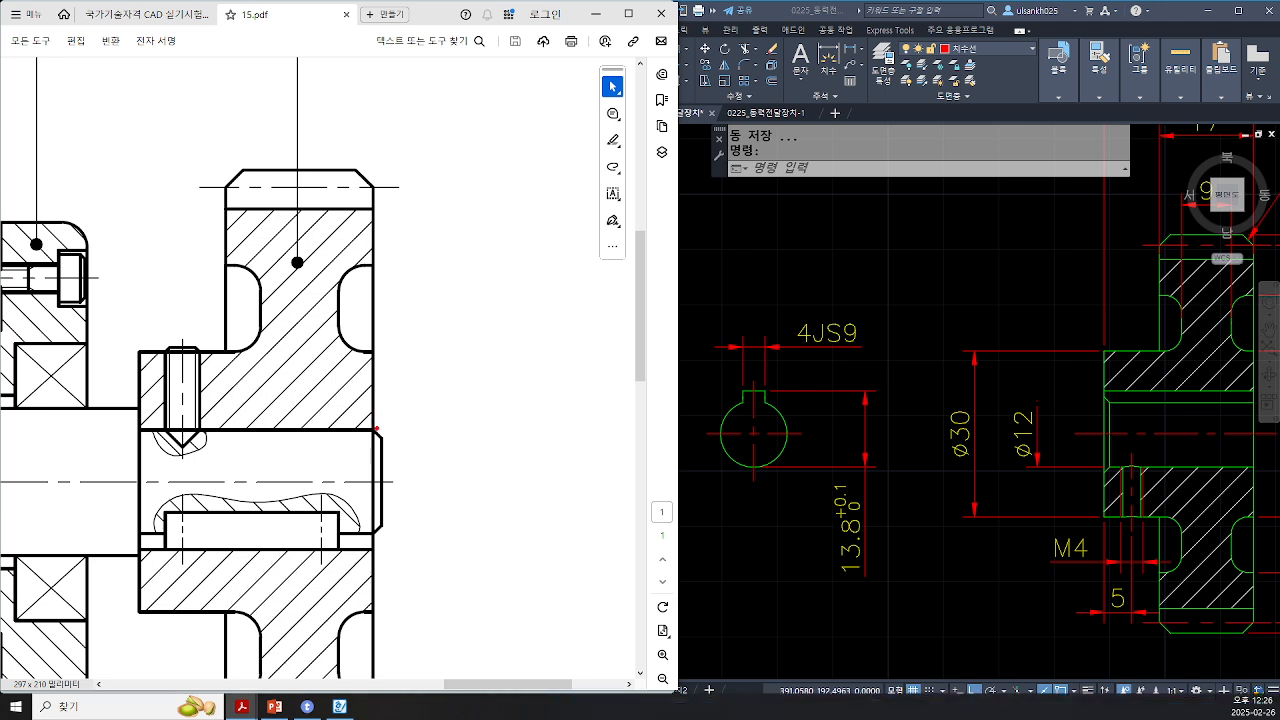
mouse_move(376, 430)
mouse_down()
mouse_move(352, 500)
mouse_move(389, 506)
mouse_move(376, 429)
mouse_up()
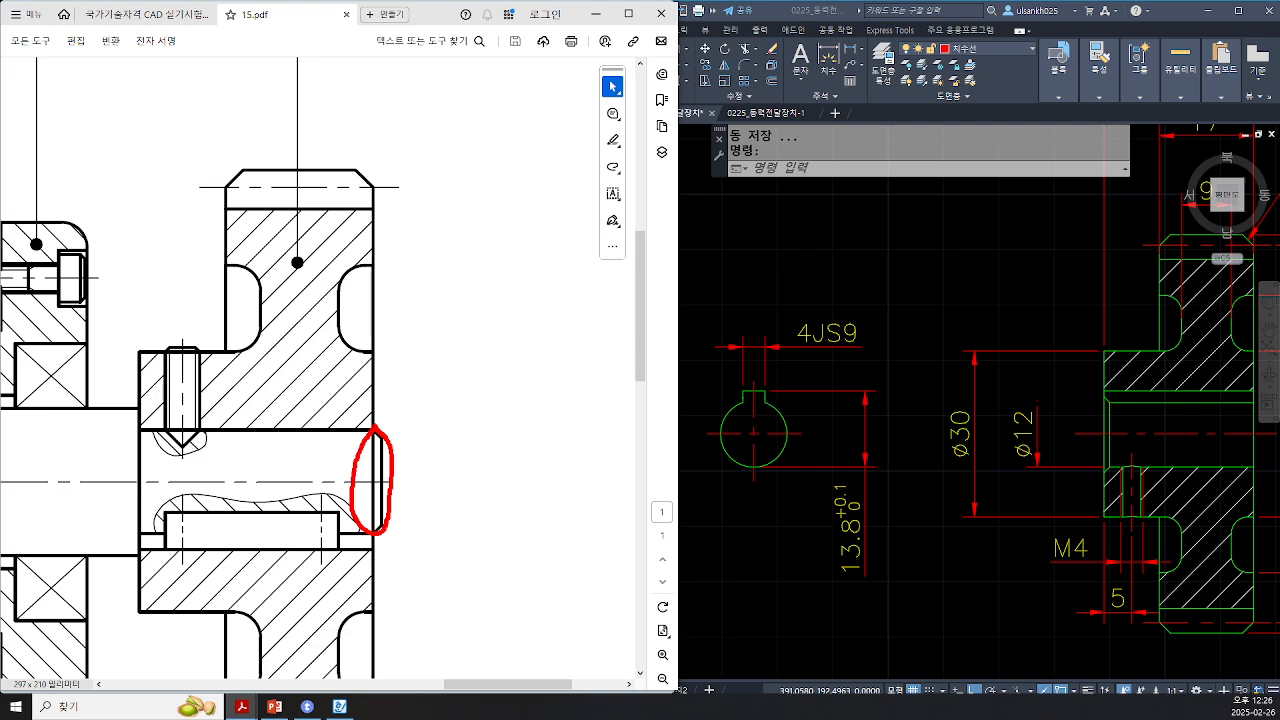
mouse_move(316, 456)
mouse_down()
mouse_move(314, 488)
mouse_move(334, 474)
mouse_move(344, 486)
mouse_up()
mouse_move(485, 433)
mouse_down()
mouse_move(452, 512)
mouse_move(479, 536)
mouse_move(512, 537)
mouse_move(530, 505)
mouse_move(496, 438)
mouse_move(448, 479)
mouse_move(532, 473)
mouse_up()
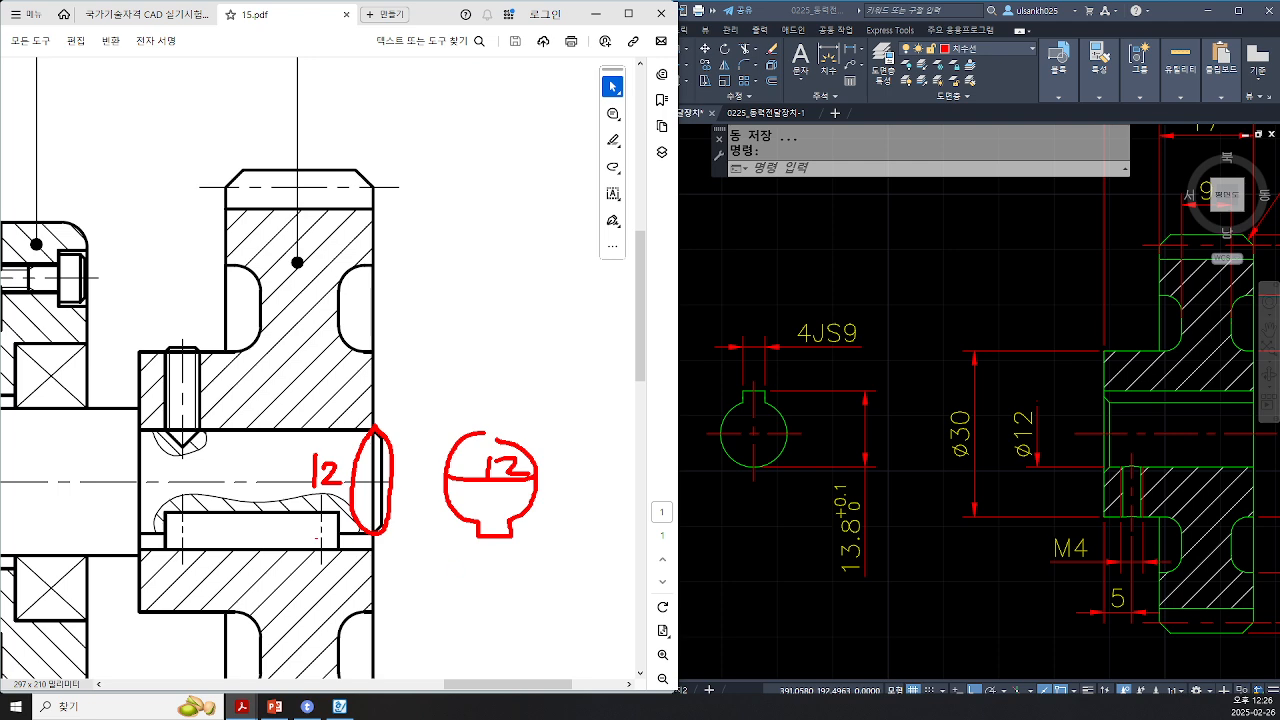
mouse_move(334, 513)
mouse_down()
mouse_move(337, 524)
mouse_move(250, 552)
mouse_move(168, 554)
mouse_move(168, 514)
mouse_up()
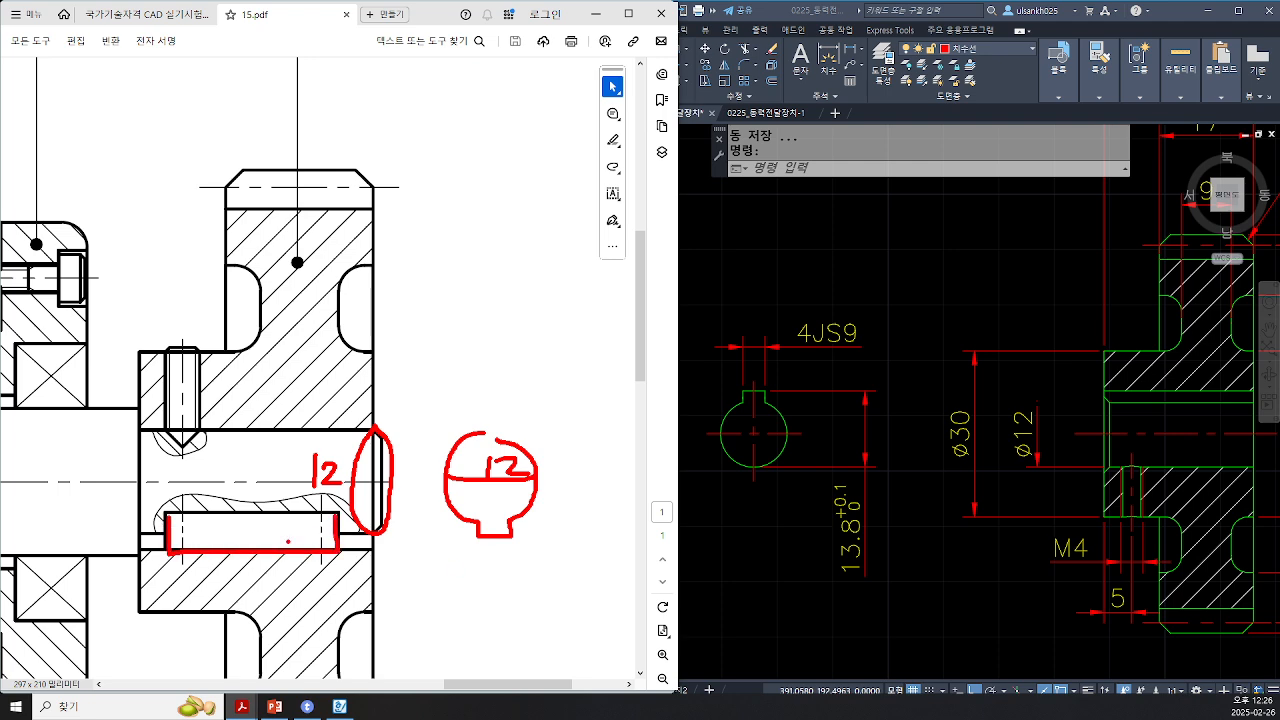
drag(330, 537, 345, 565)
mouse_move(545, 242)
mouse_down()
mouse_move(594, 510)
mouse_move(497, 390)
mouse_move(518, 428)
mouse_up()
mouse_move(251, 453)
mouse_down()
mouse_move(216, 462)
mouse_move(234, 484)
mouse_up()
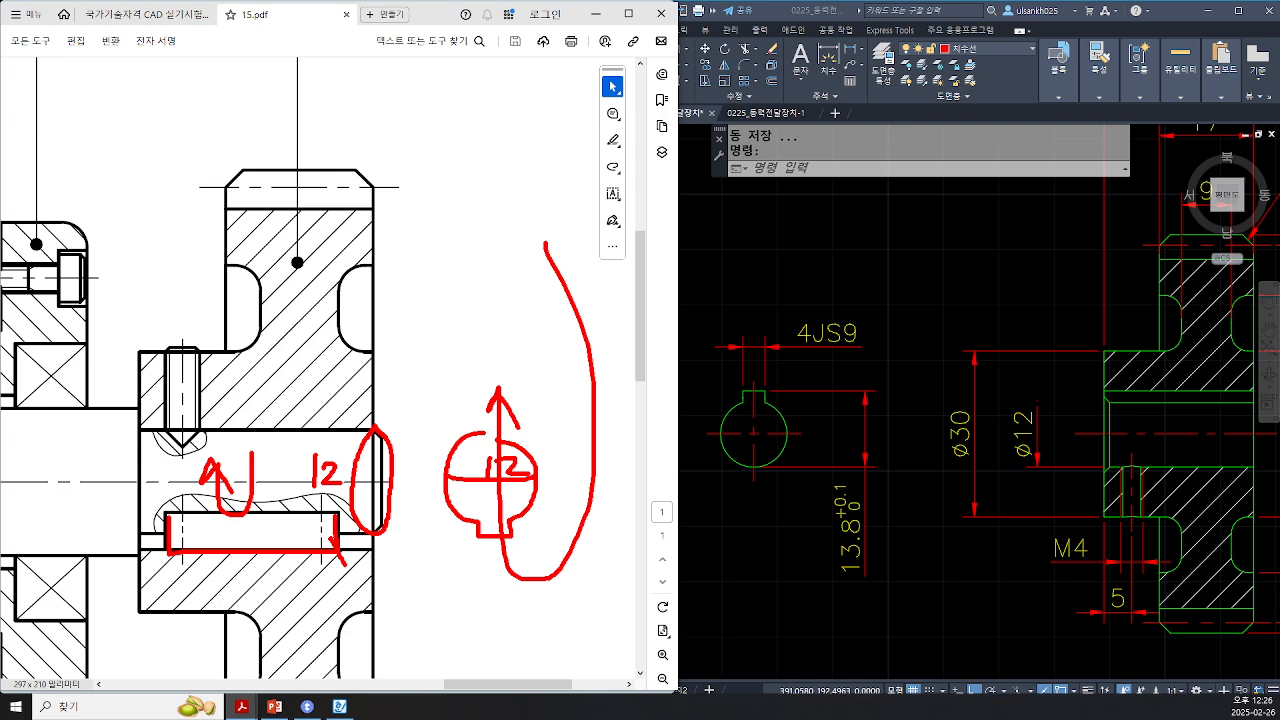
mouse_move(343, 564)
mouse_down()
mouse_move(342, 516)
mouse_move(163, 513)
mouse_move(163, 552)
mouse_up()
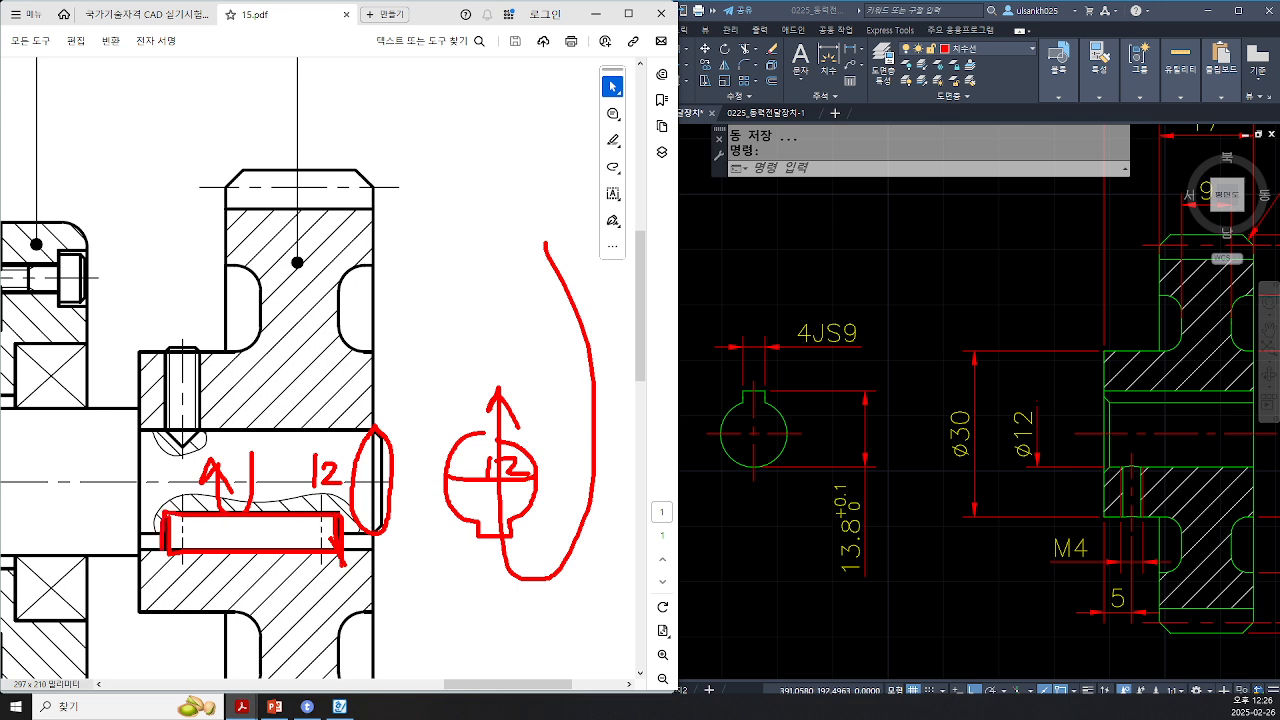
mouse_move(373, 433)
mouse_down()
mouse_move(370, 521)
mouse_move(297, 543)
mouse_up()
key(Escape)
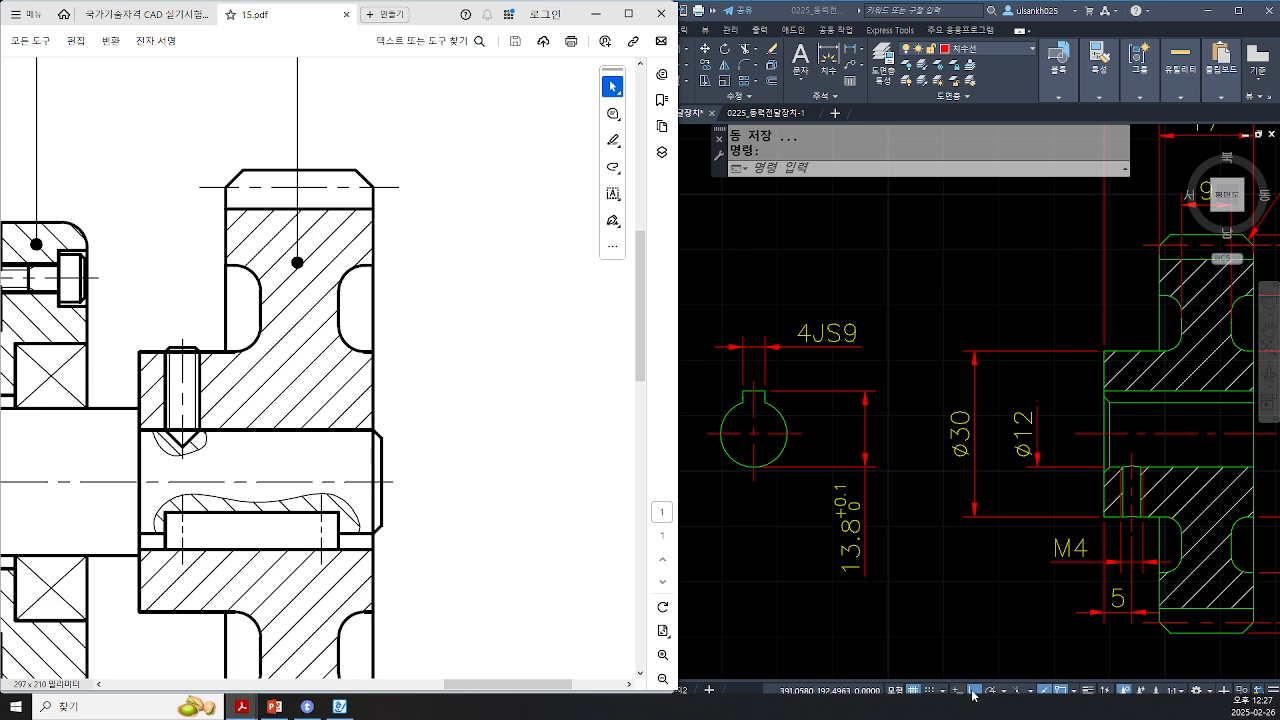
Step: Add the H7 tolerance class to the gear hub's Ø12 bore dimension text
click(978, 573)
middle_drag(900, 392, 743, 388)
key(ctrl)
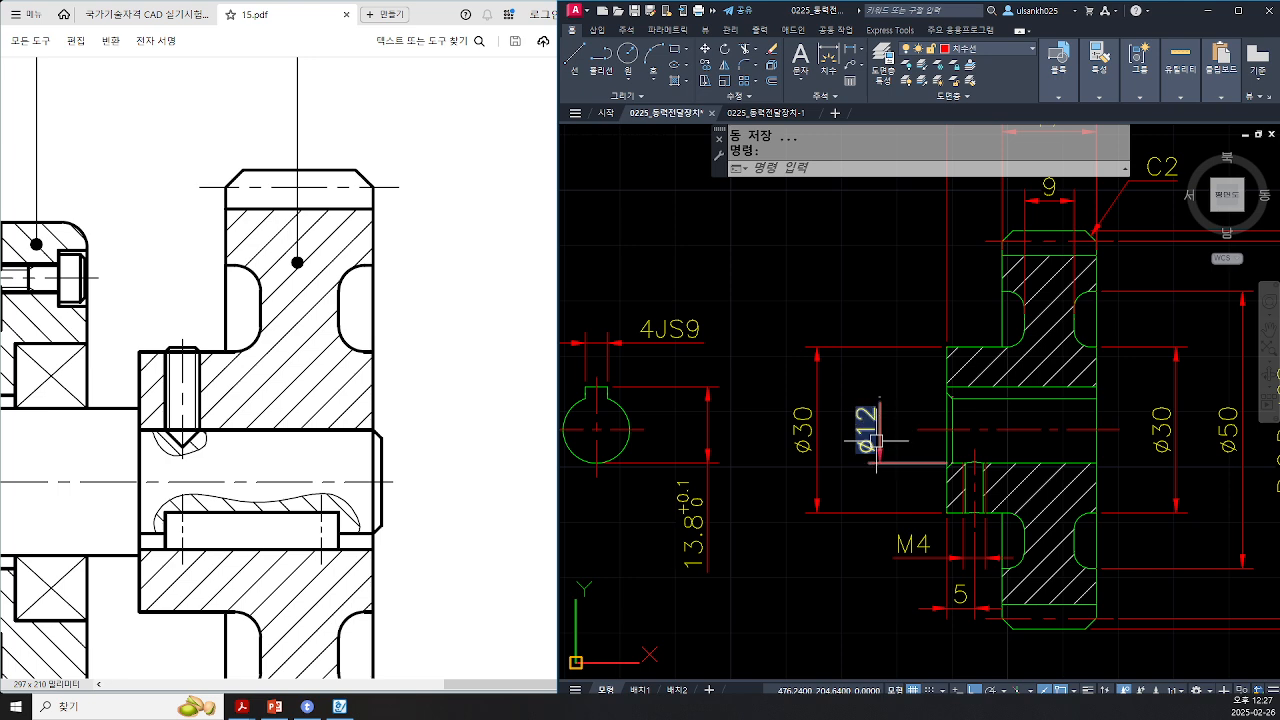
key(ctrl)
key(Escape)
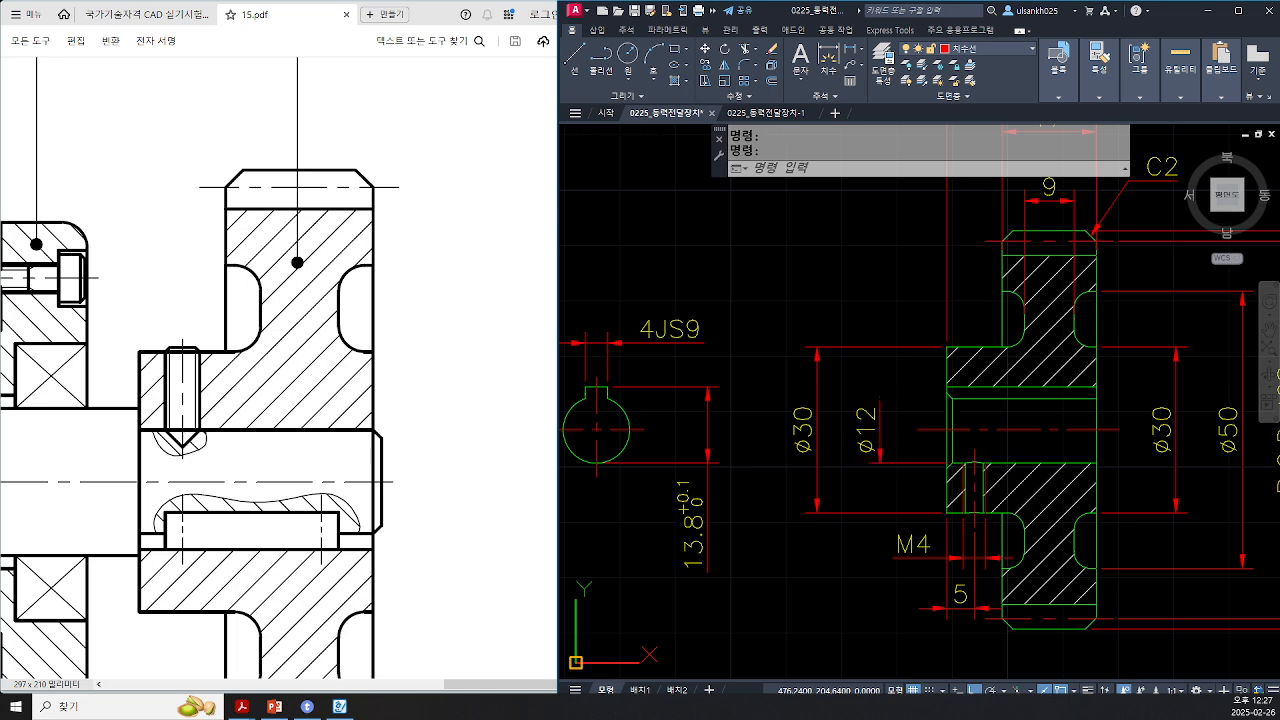
double_click(870, 432)
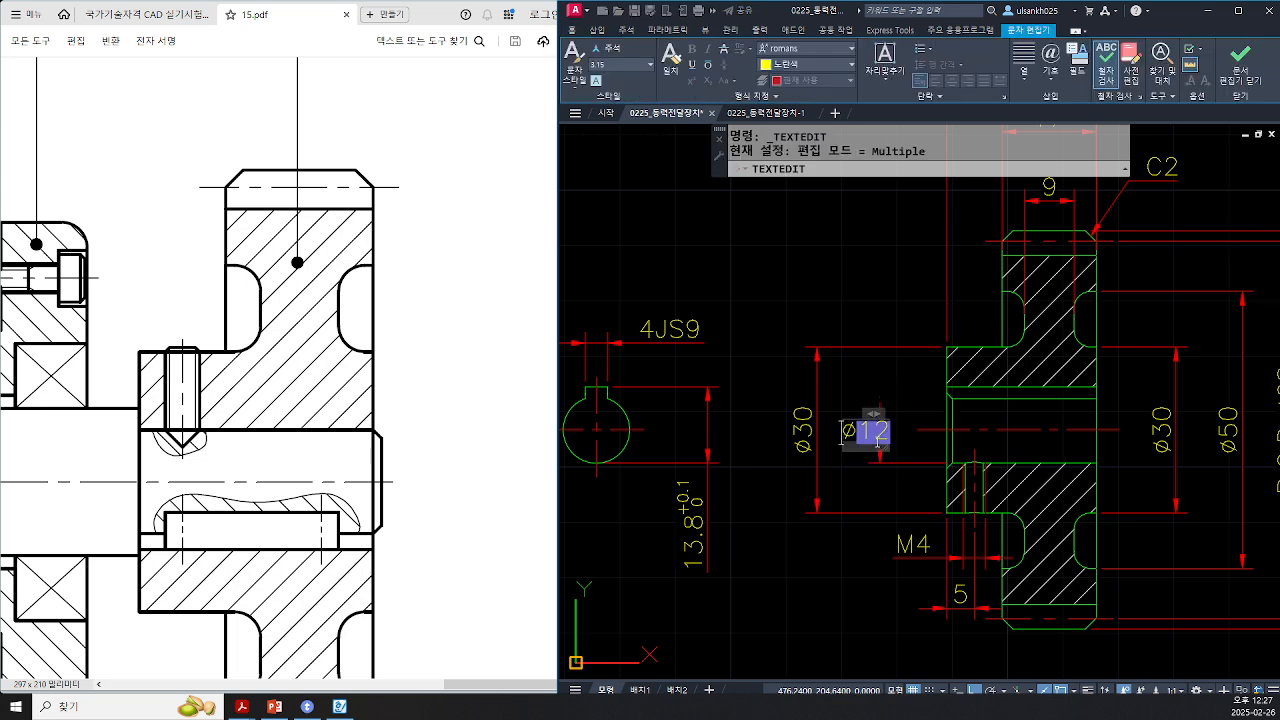
text(H7)
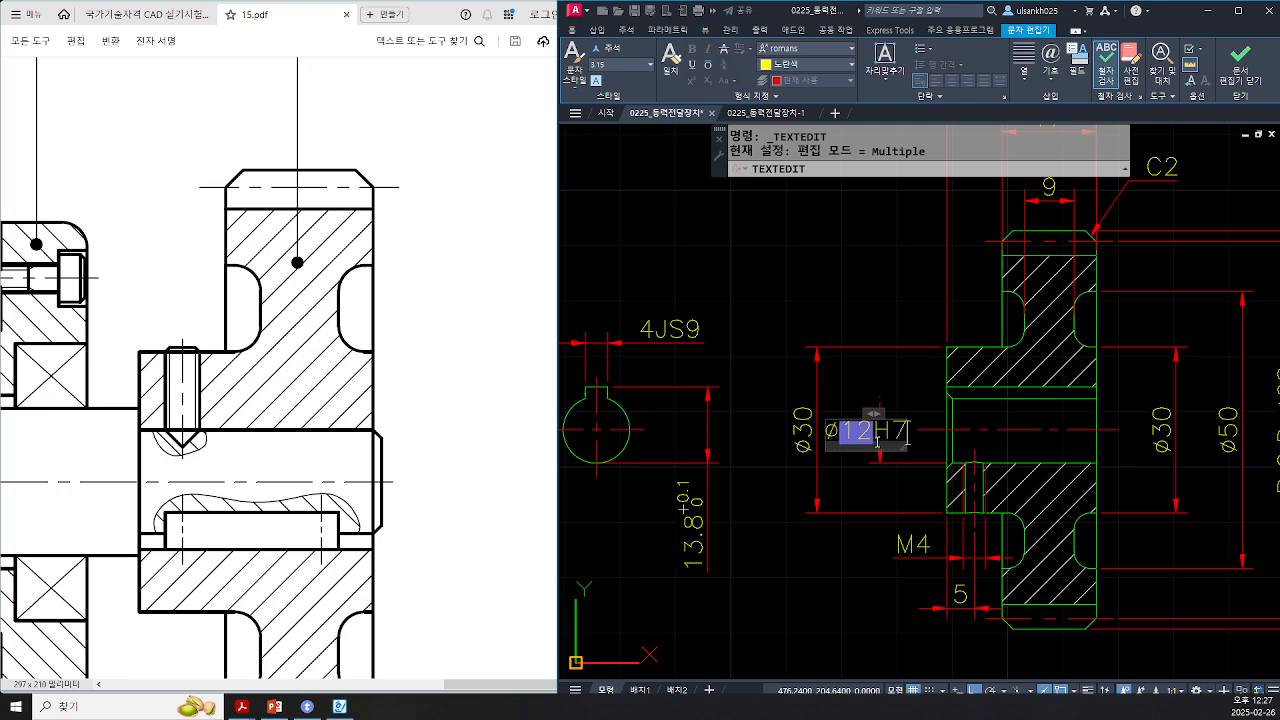
key(ctrl+Return)
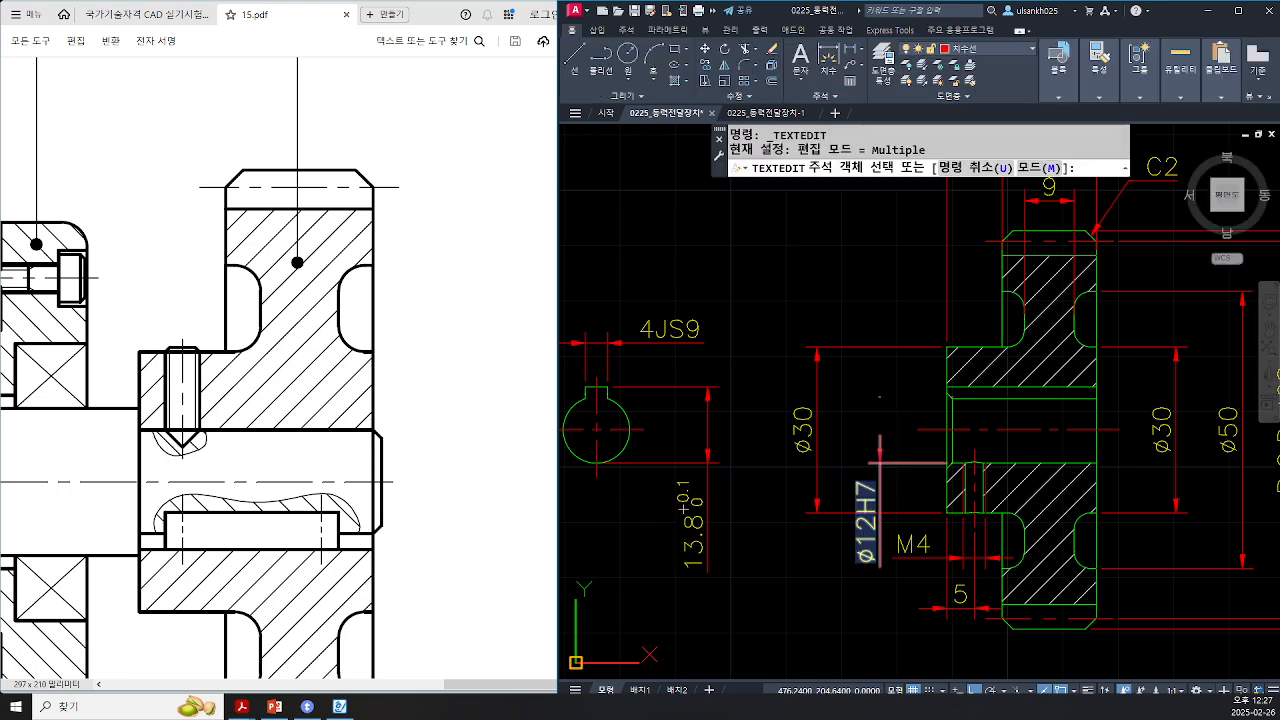
key(Escape)
click(866, 510)
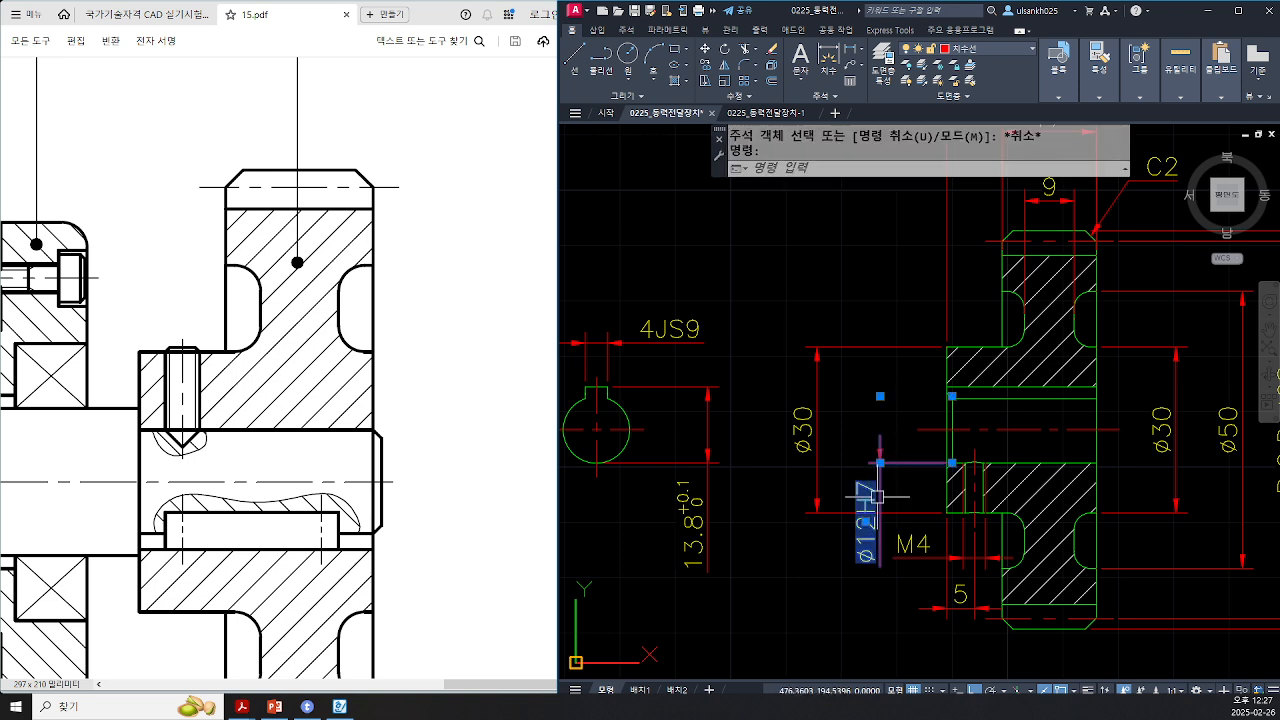
click(866, 521)
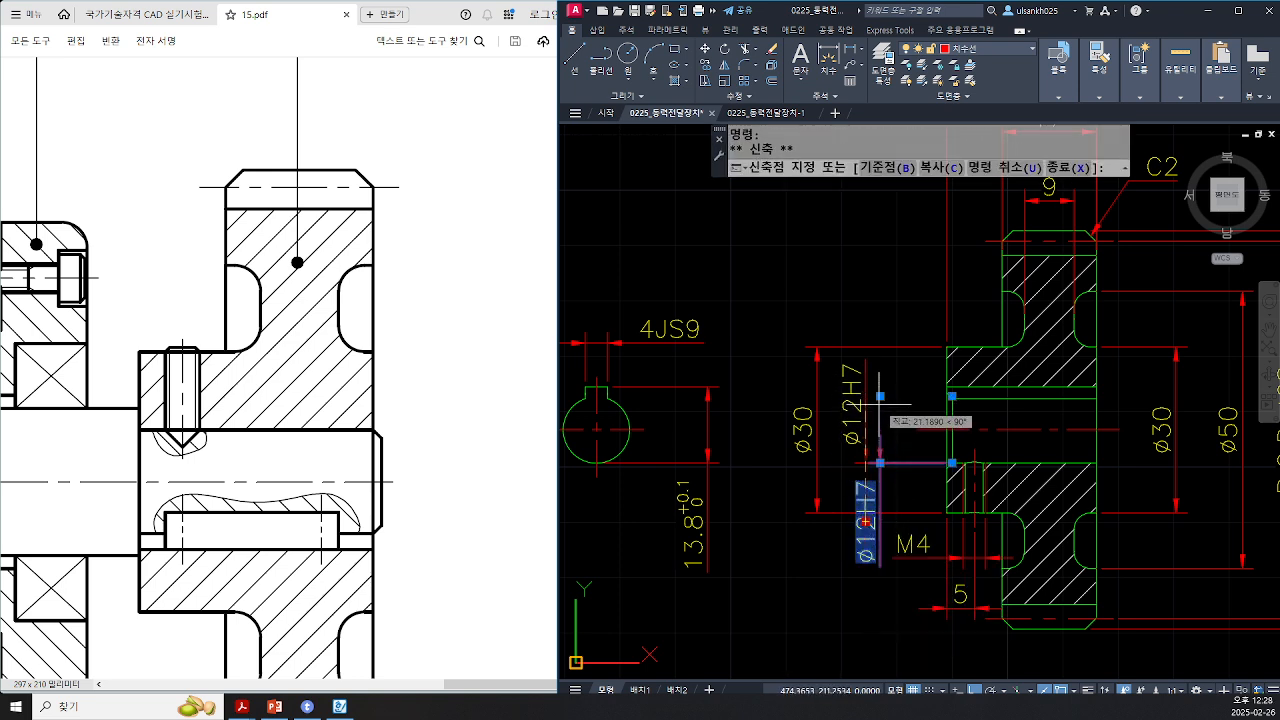
key(Escape)
key(Escape)
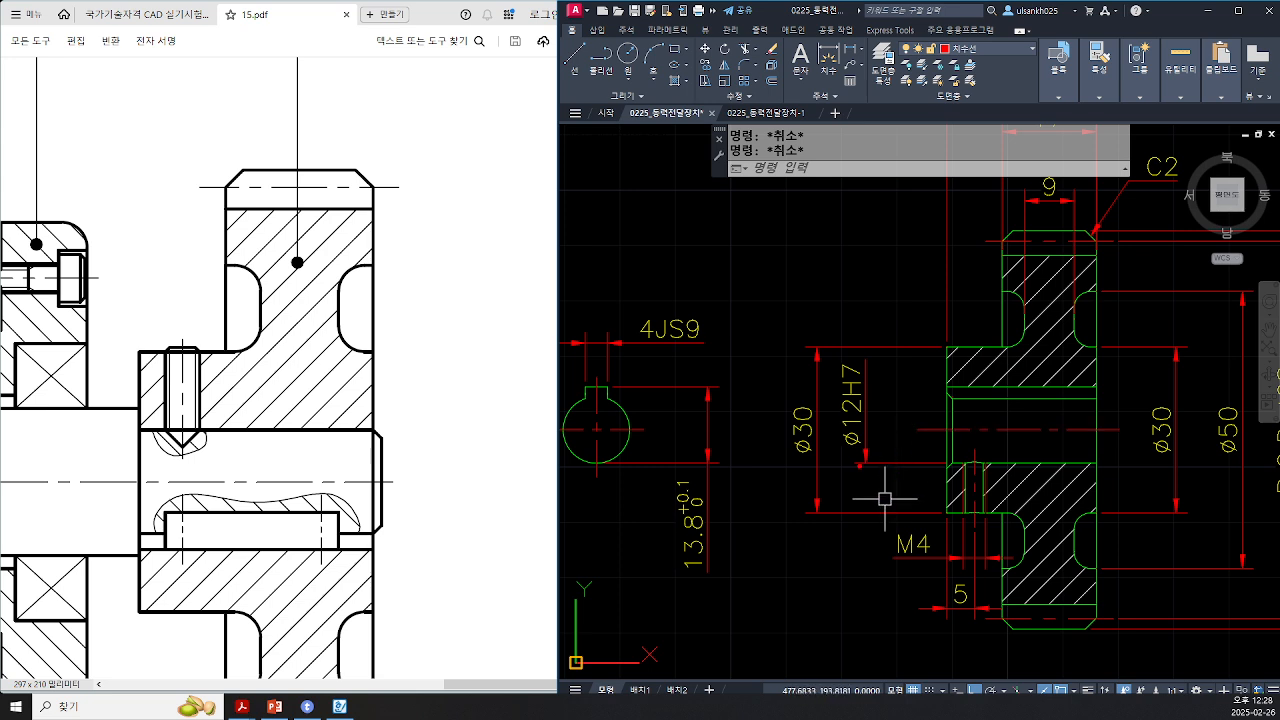
mouse_move(874, 466)
mouse_down()
mouse_move(868, 490)
mouse_move(856, 468)
mouse_move(884, 574)
mouse_move(846, 548)
mouse_up()
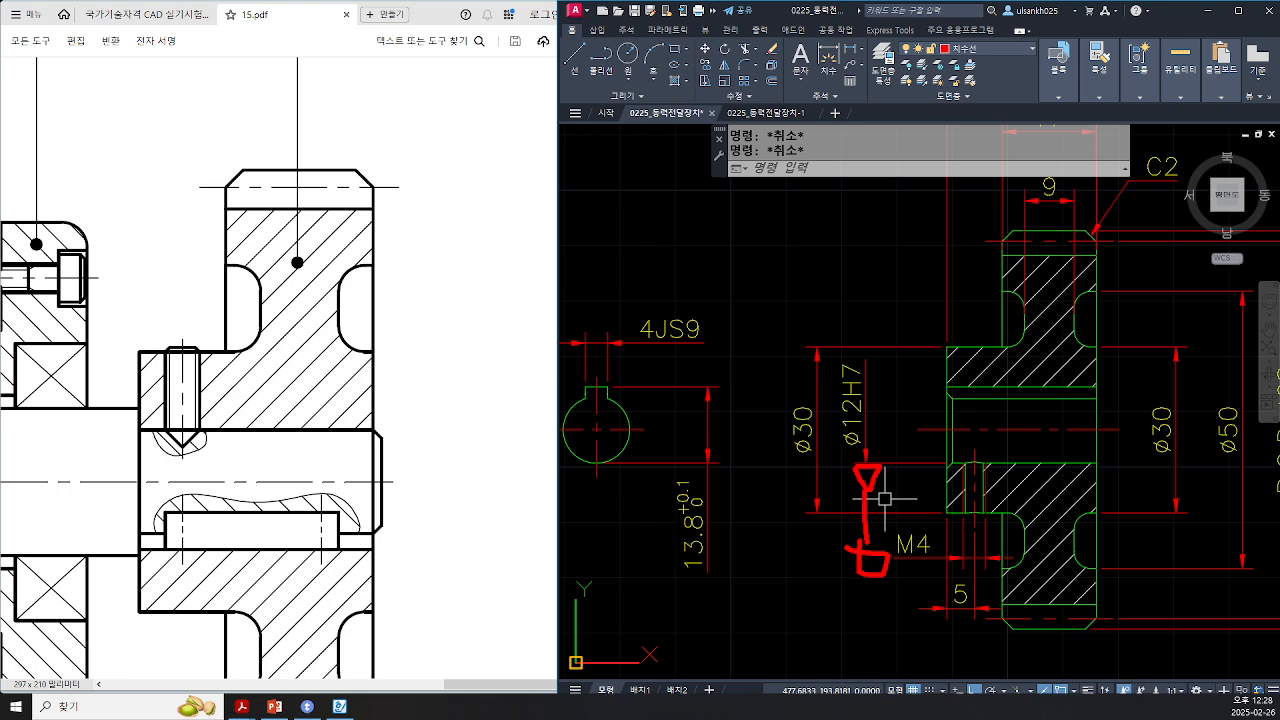
key(Escape)
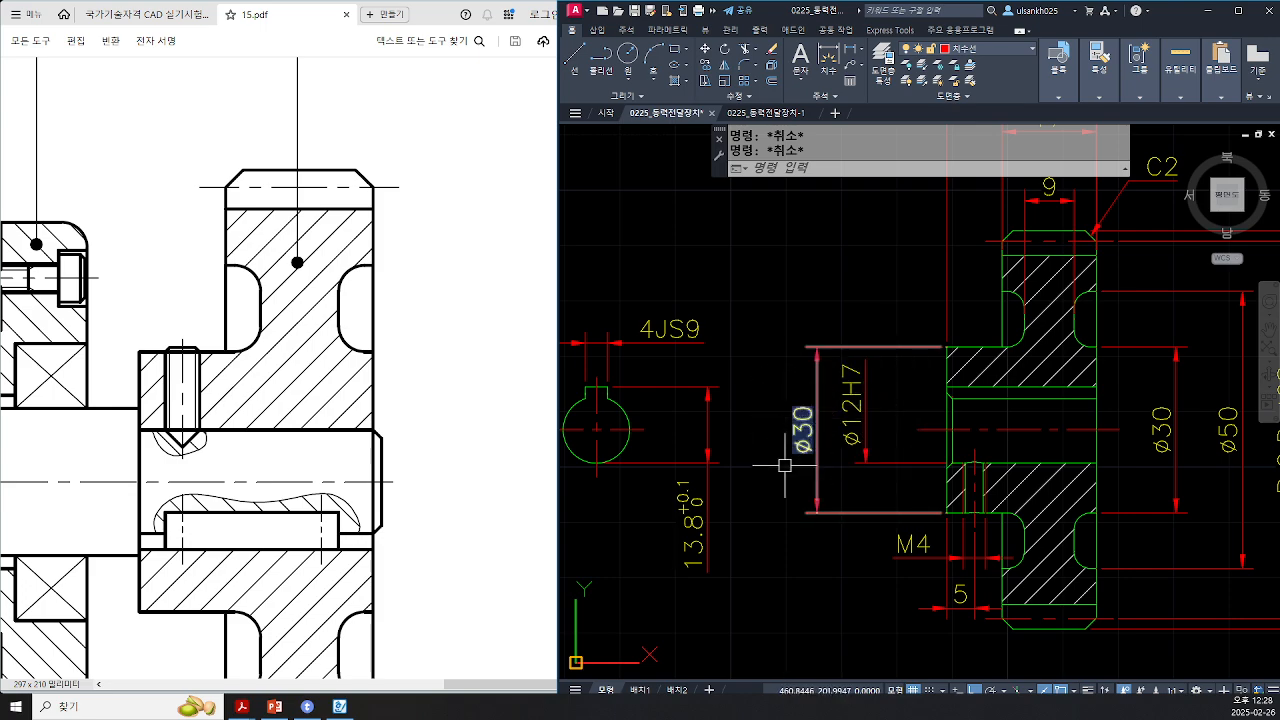
Step: Add the h6 tolerance class to the shaft end's Ø12 diameter dimension beside the Ø17js5 dimension
scroll(751, 517, down, 4)
middle_drag(718, 578, 864, 401)
middle_drag(613, 583, 813, 413)
scroll(734, 357, up, 2)
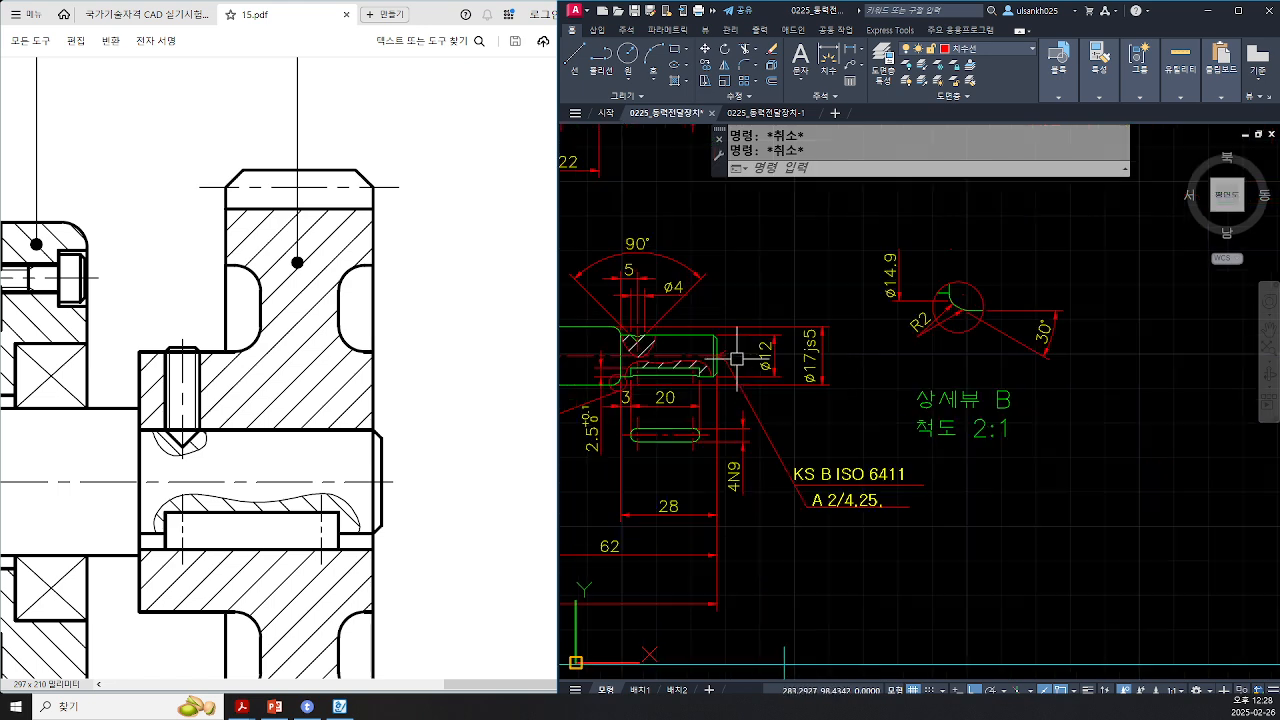
scroll(760, 357, up, 3)
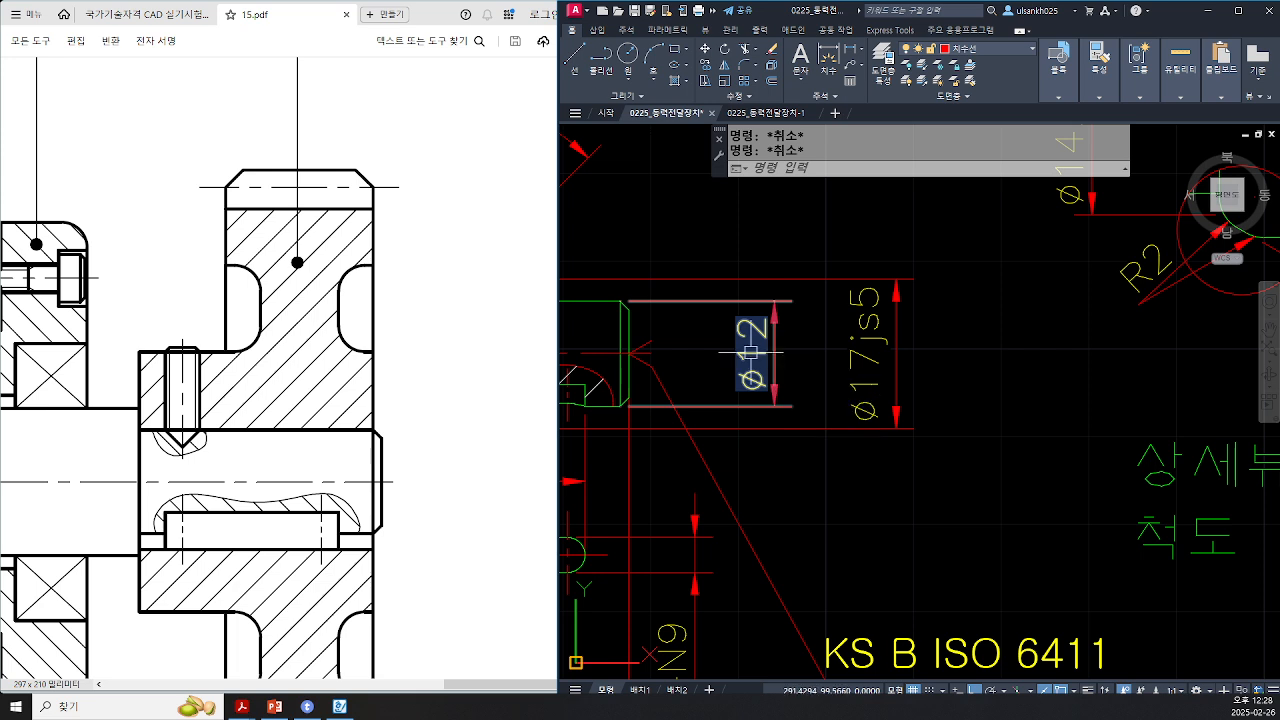
double_click(771, 356)
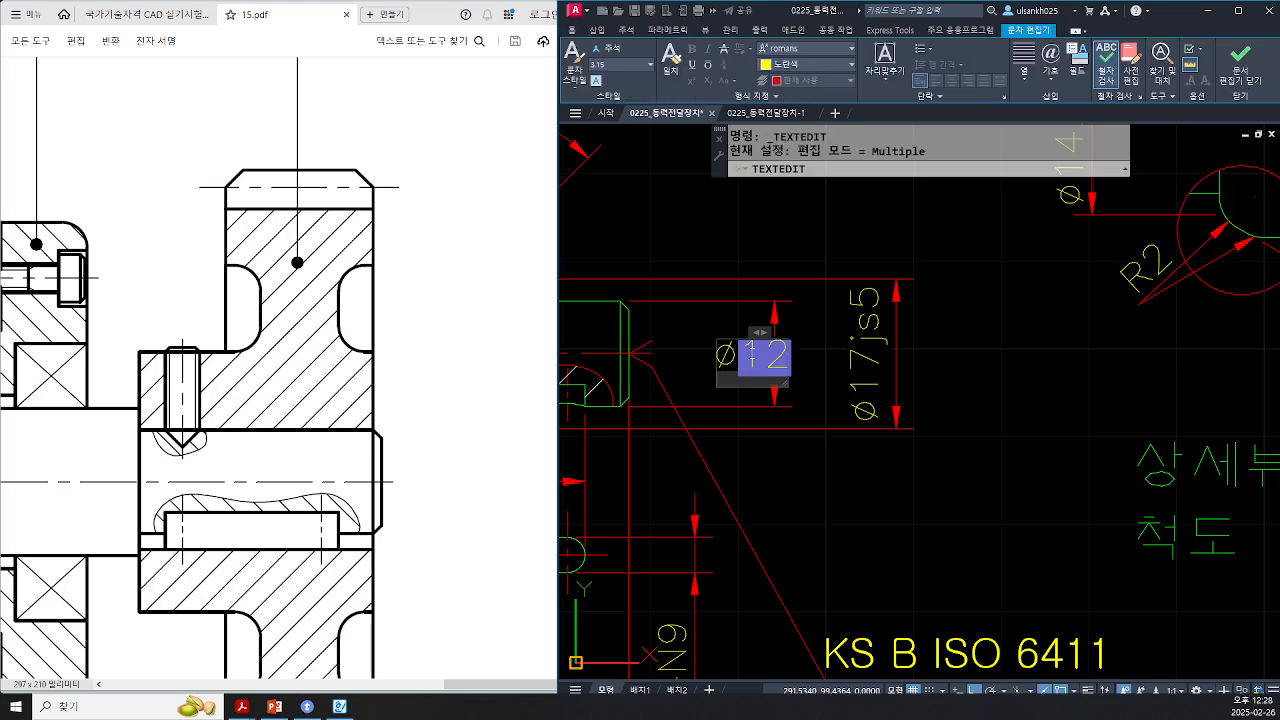
text(h6)
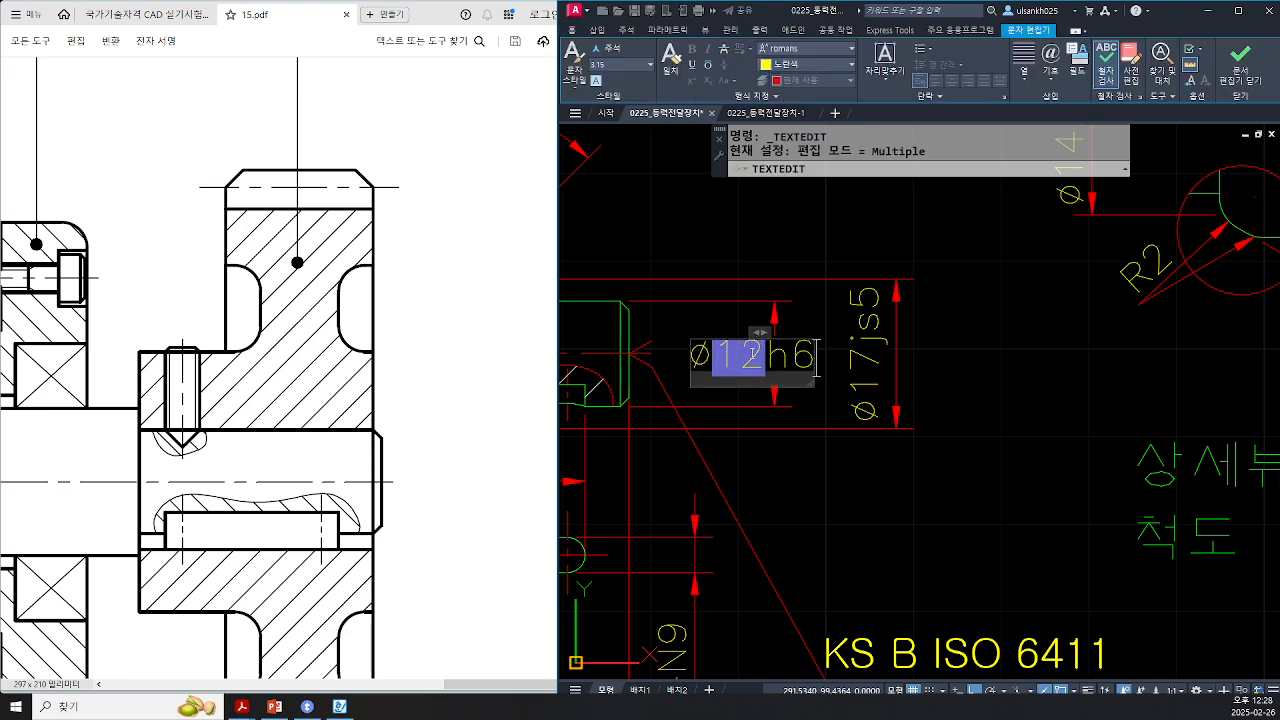
key(Escape)
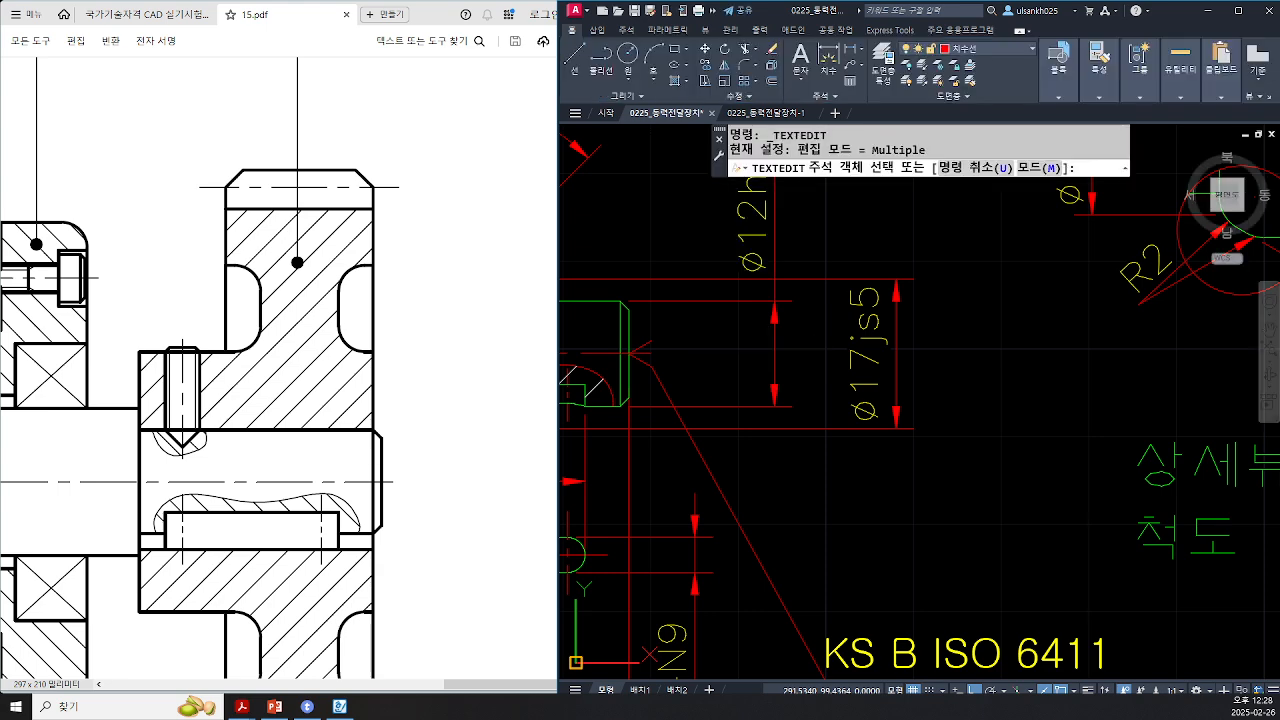
key(Escape)
scroll(751, 352, down, 3)
scroll(774, 309, up, 2)
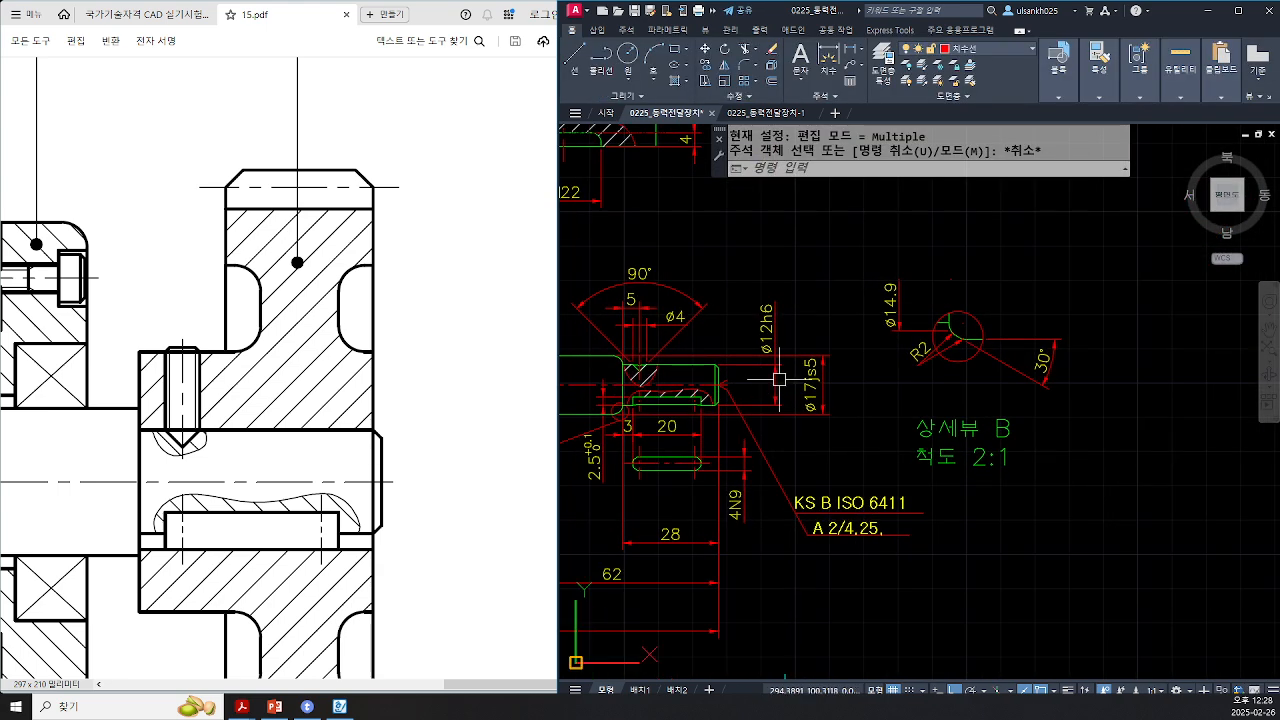
click(774, 309)
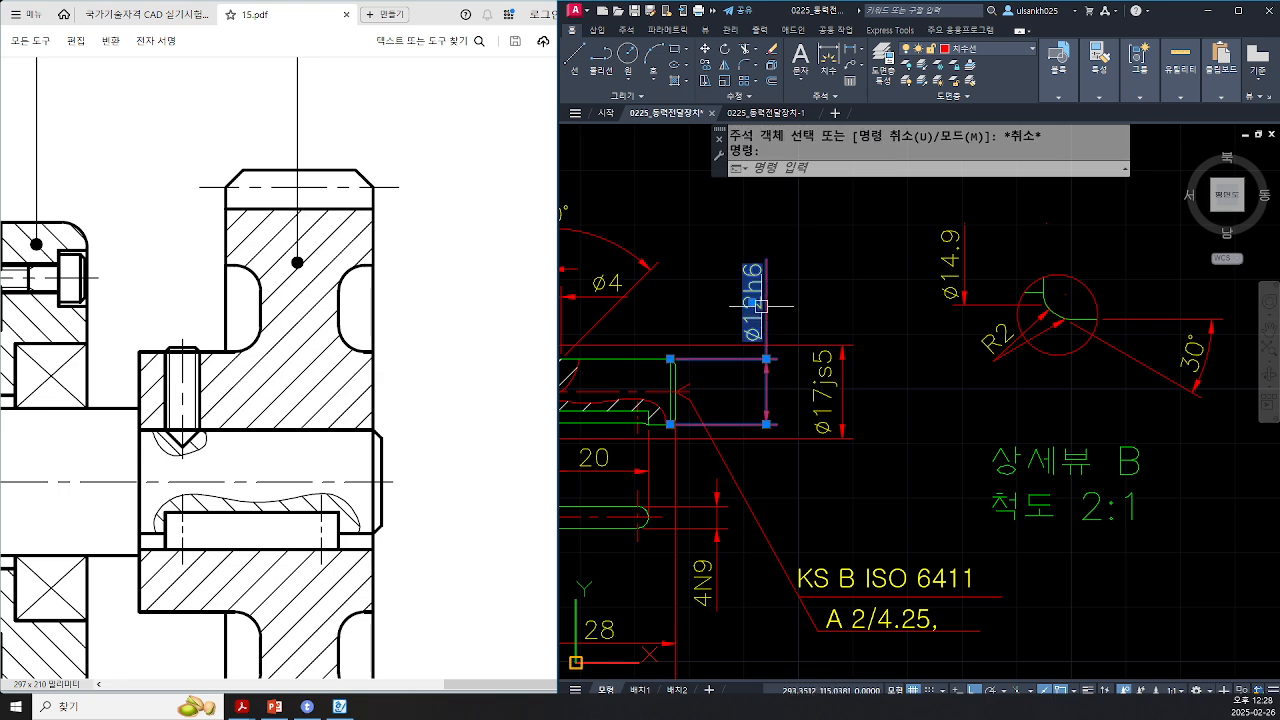
key(Escape)
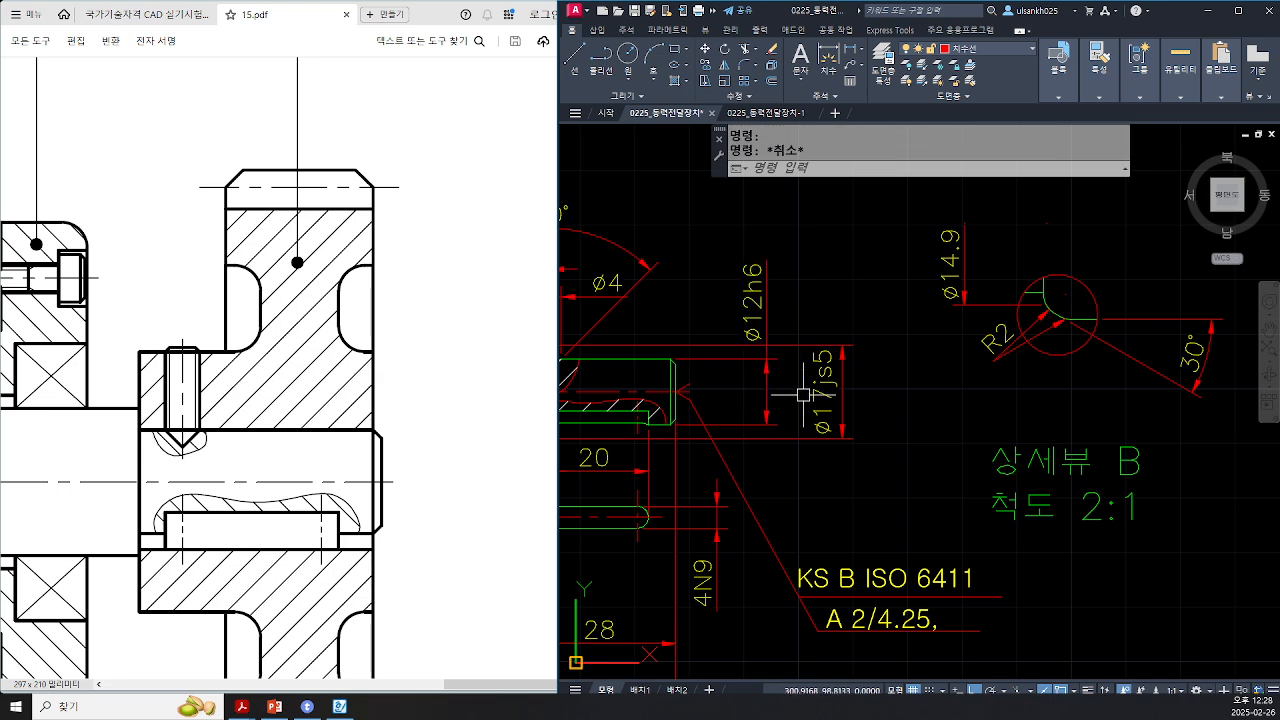
key(Escape)
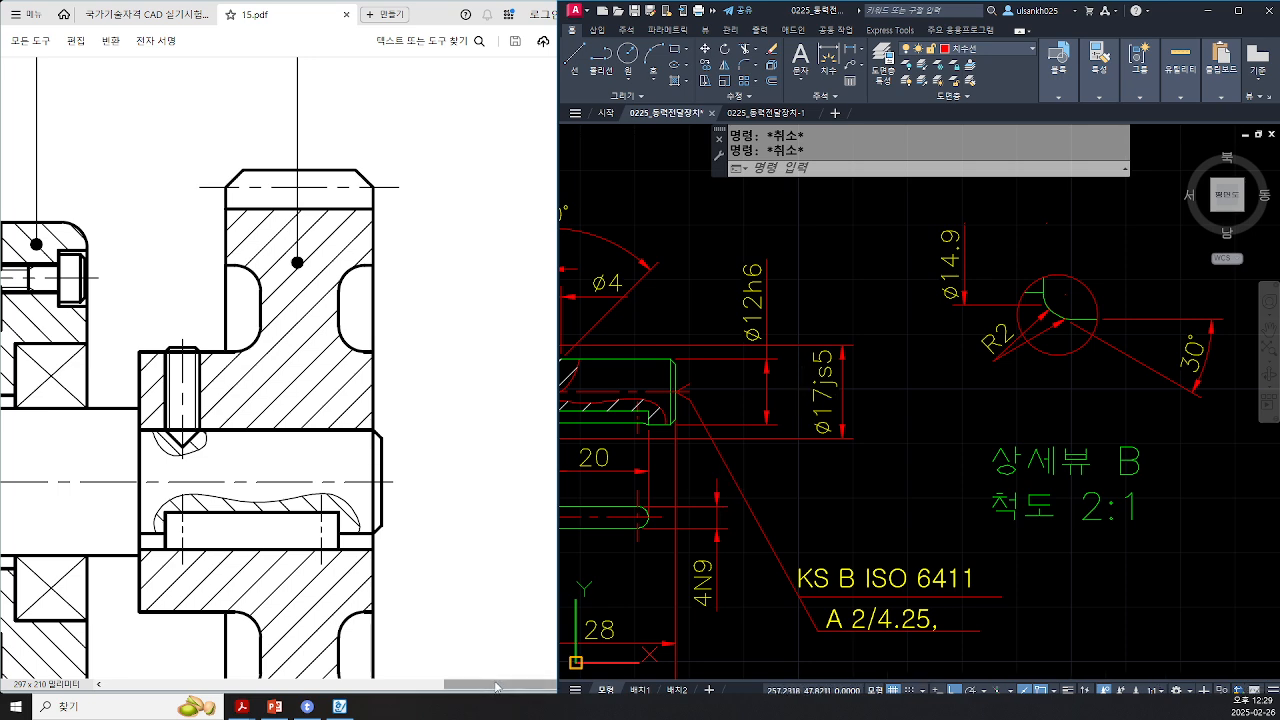
Step: Examine the housing bore, bearings and shaft section in the assembly drawing PDF
drag(498, 686, 387, 690)
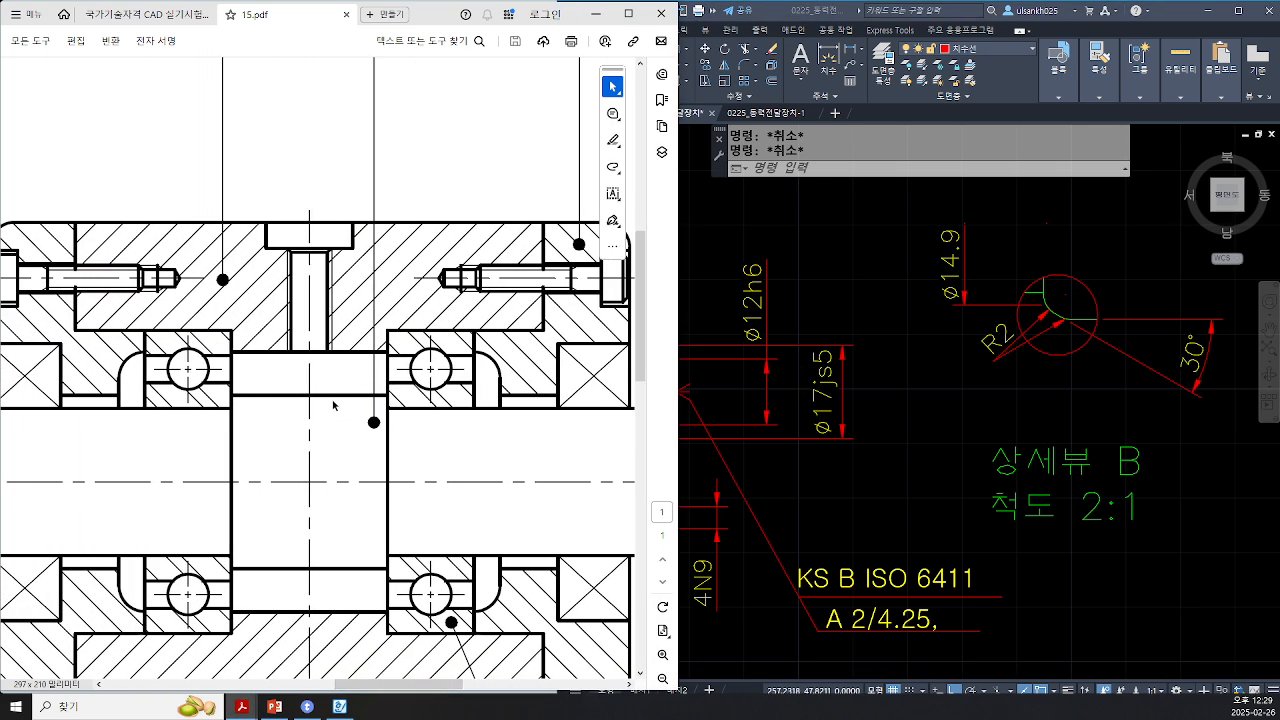
mouse_move(276, 352)
mouse_down()
mouse_move(275, 612)
mouse_move(270, 534)
mouse_up()
mouse_move(351, 402)
mouse_down()
mouse_move(349, 566)
mouse_move(346, 498)
mouse_up()
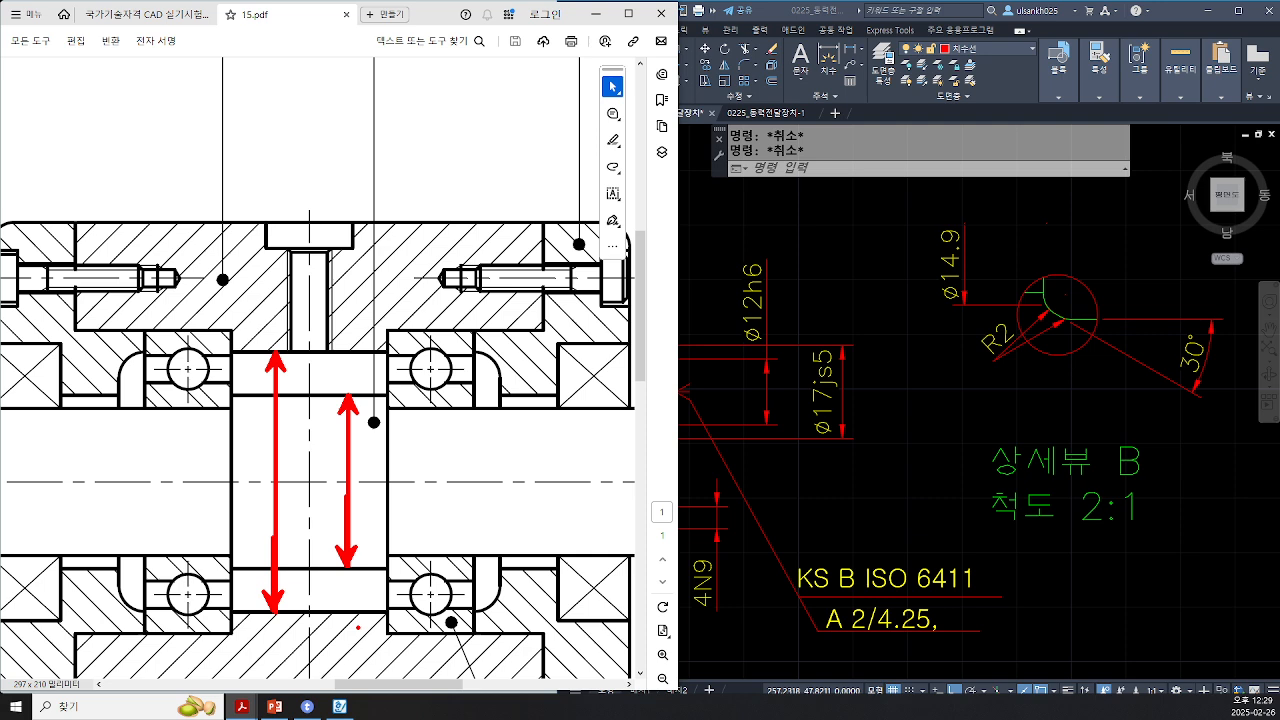
key(Escape)
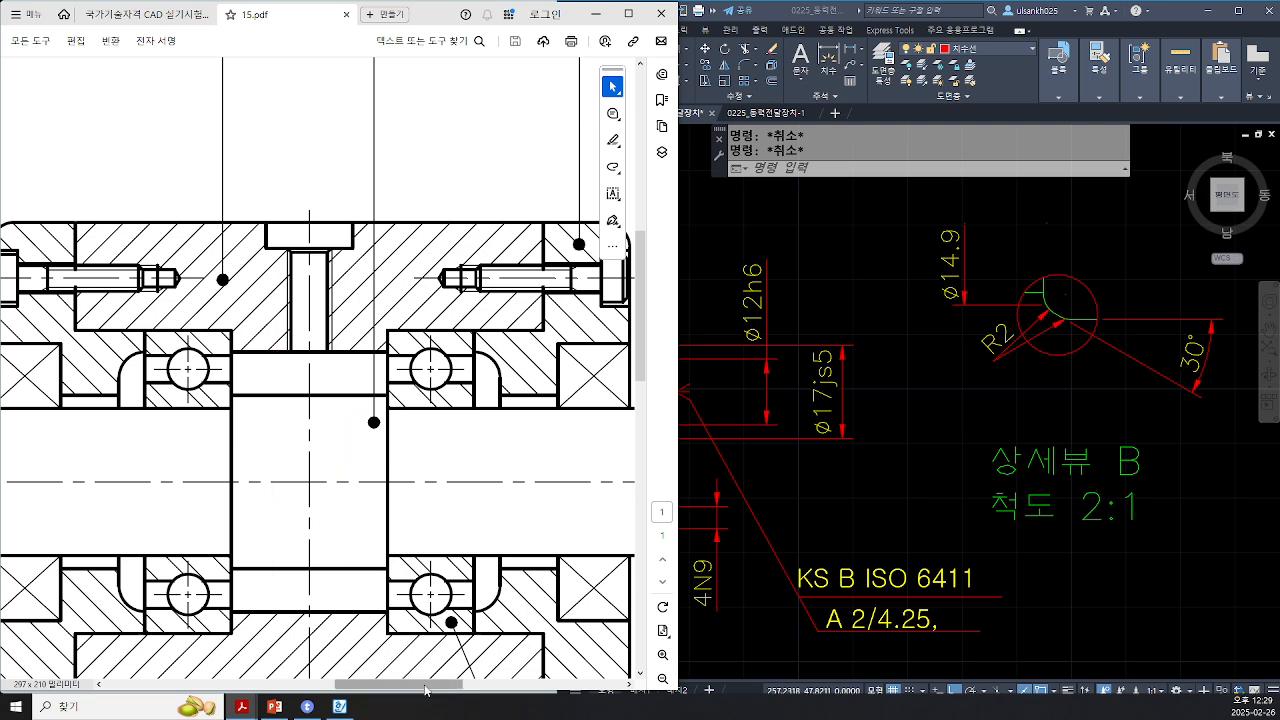
drag(425, 689, 457, 689)
scroll(398, 403, down, 1)
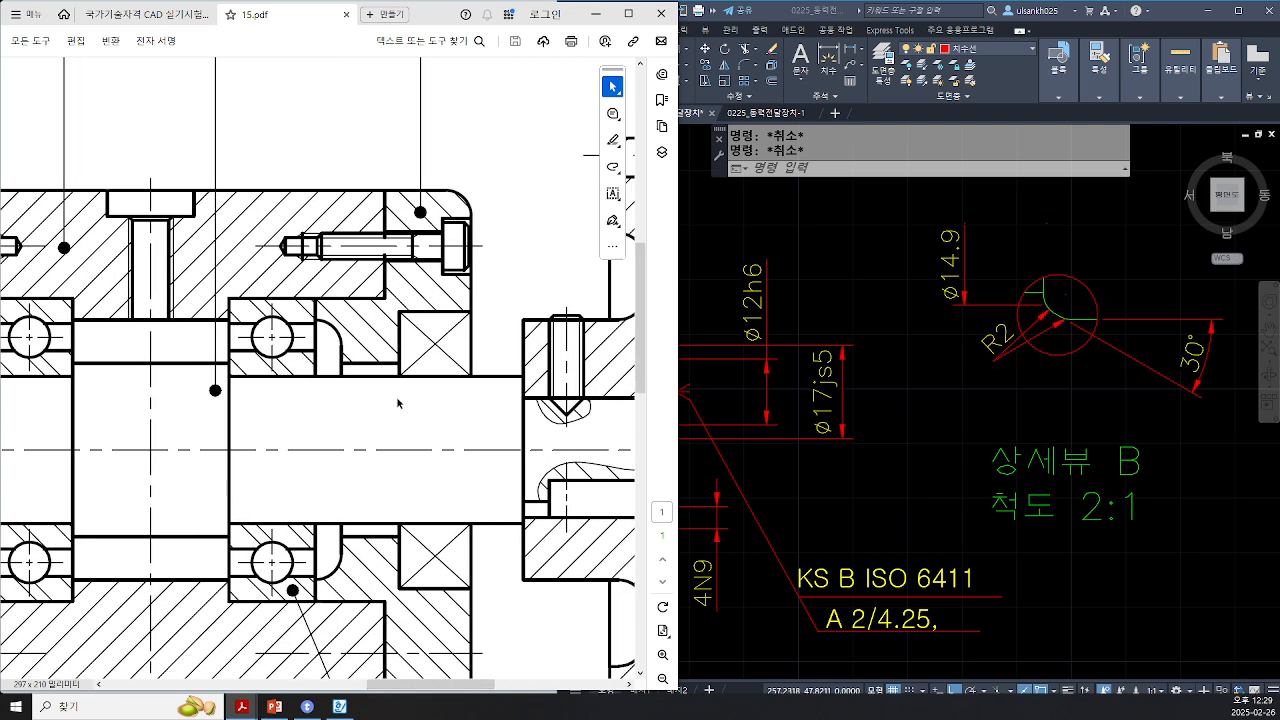
key(ctrl+2)
drag(344, 298, 344, 600)
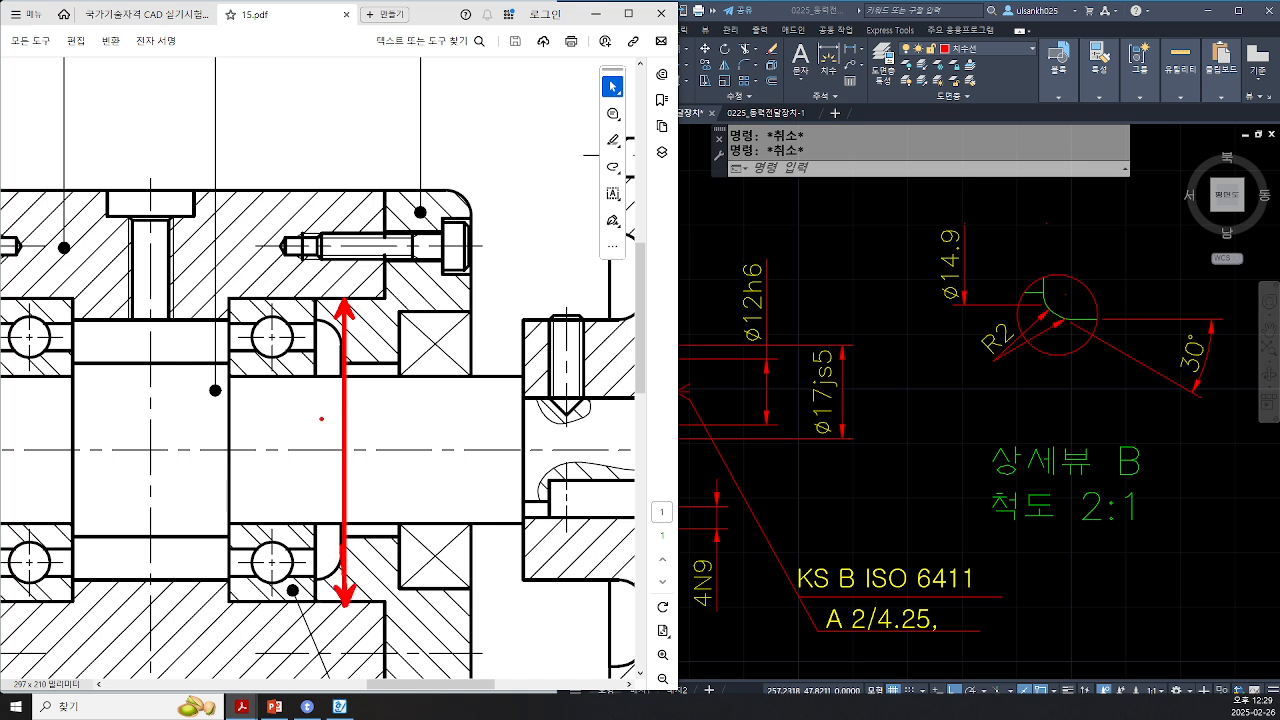
drag(384, 271, 307, 350)
drag(378, 300, 378, 600)
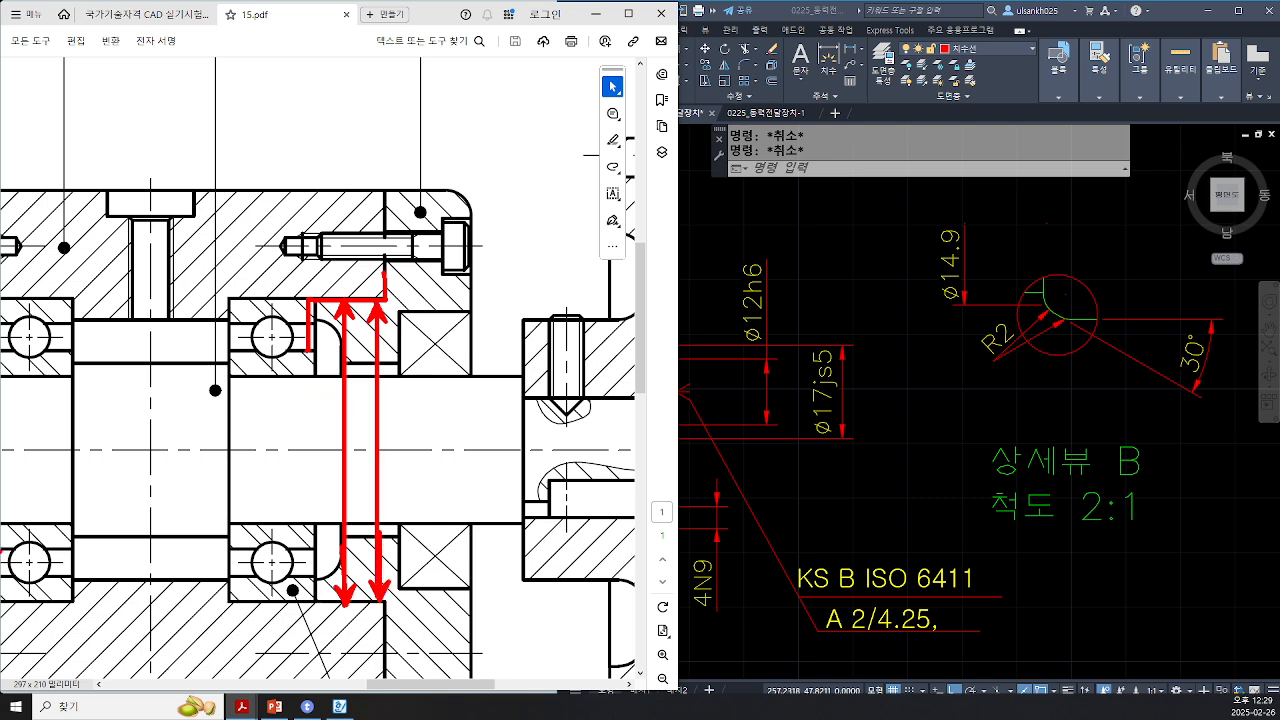
key(Escape)
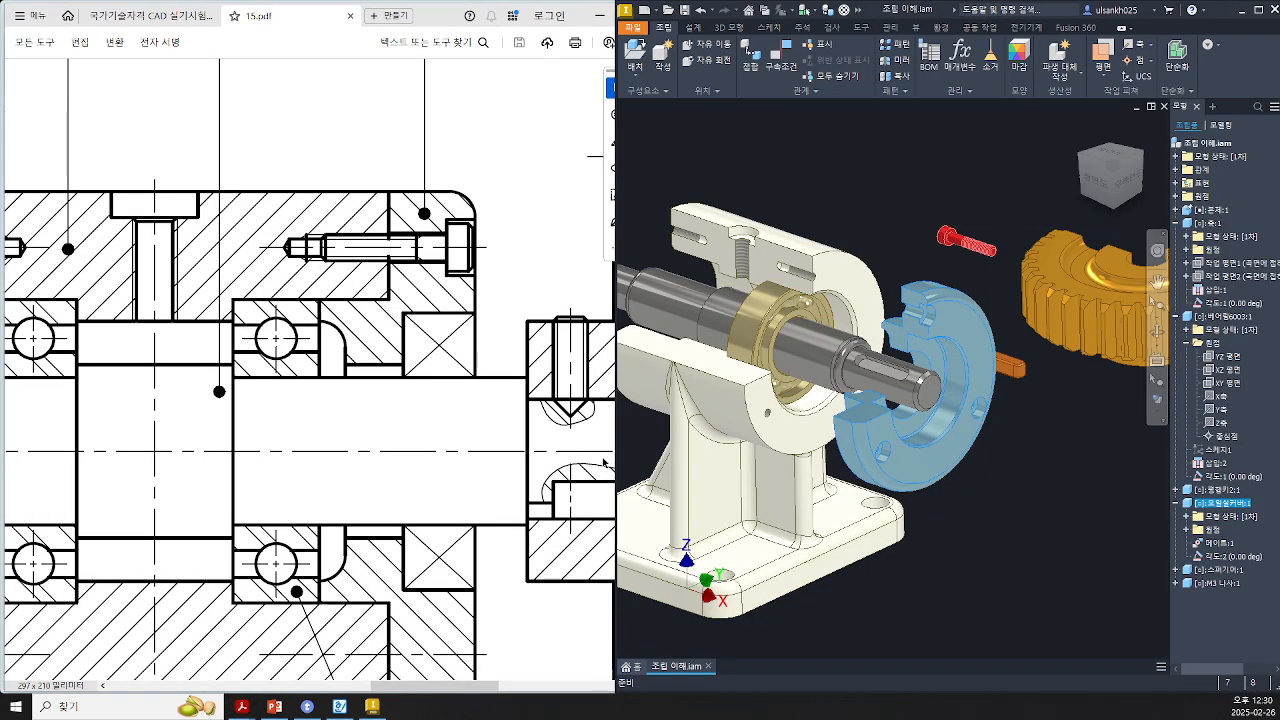
Step: Switch to the 3D assembly and view the housing, bearing, cover and shaft end from the front, zoomed in
click(1086, 185)
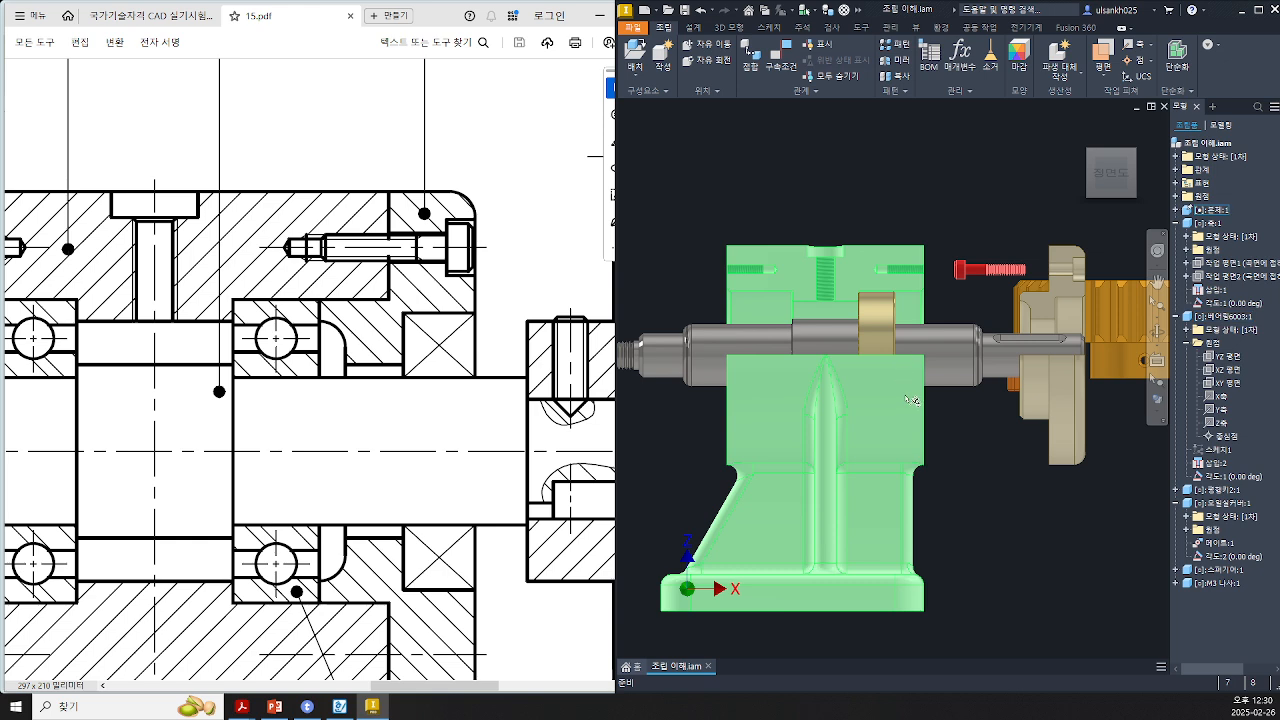
shift+middle_drag(960, 400, 921, 424)
drag(1001, 333, 918, 337)
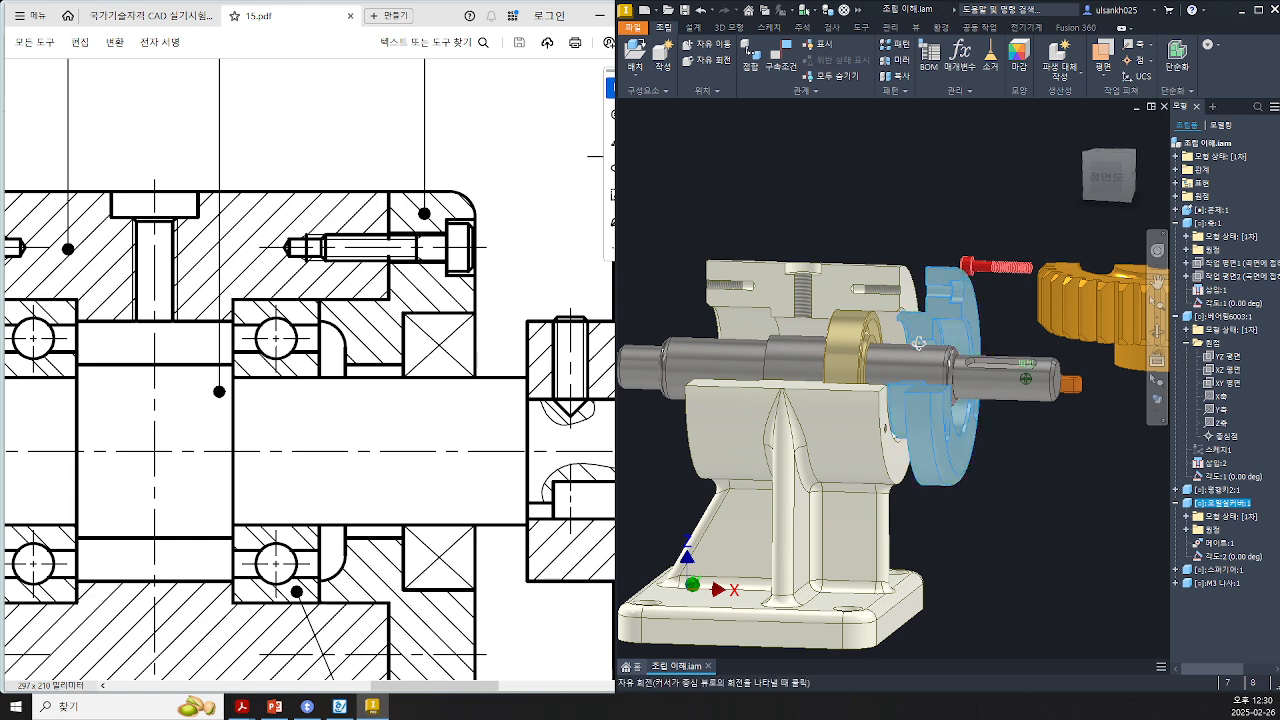
scroll(900, 300, up, 3)
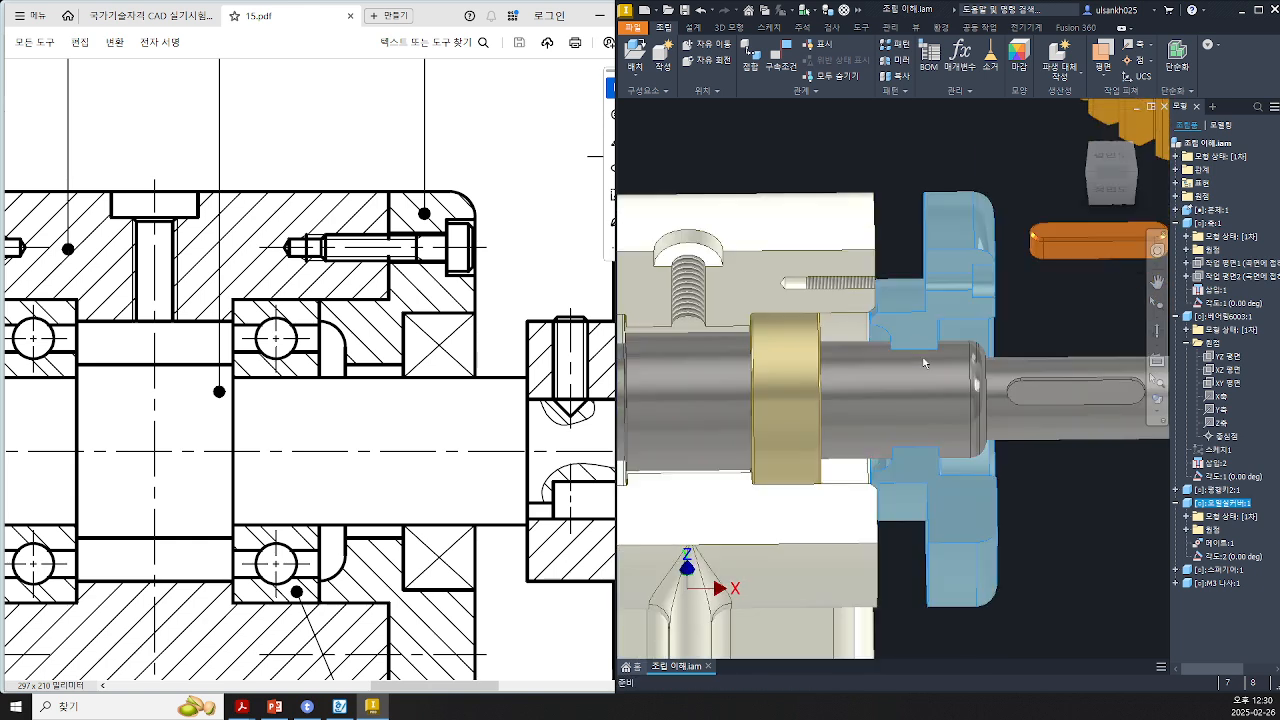
click(1110, 175)
scroll(886, 319, up, 3)
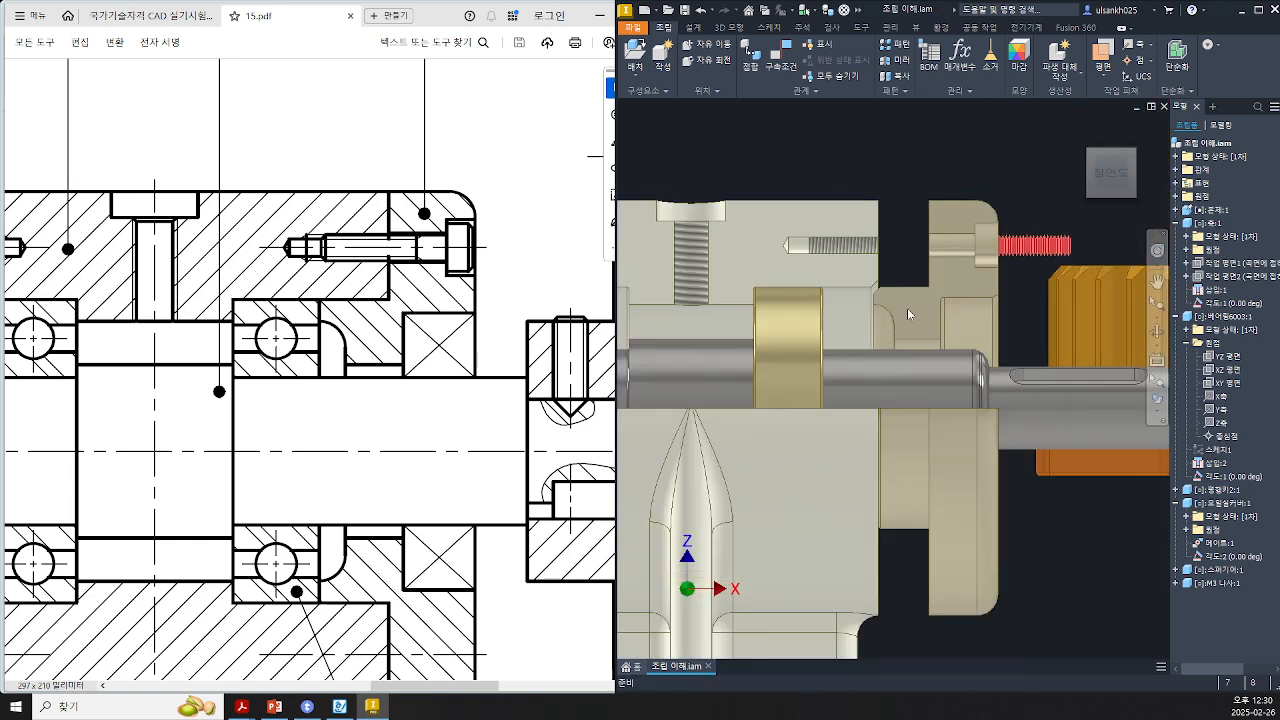
mouse_move(907, 308)
mouse_down()
mouse_move(873, 326)
mouse_move(884, 326)
mouse_move(855, 309)
mouse_move(855, 417)
mouse_up()
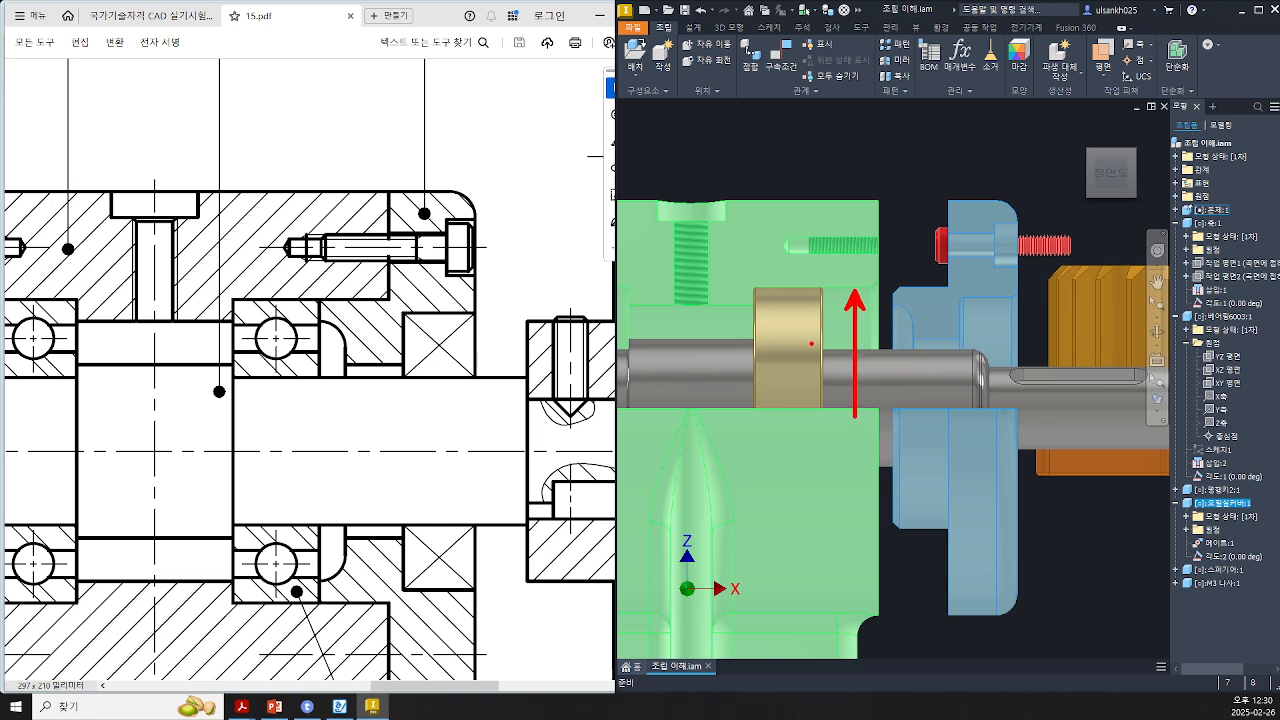
drag(811, 344, 811, 371)
drag(812, 358, 831, 359)
mouse_move(834, 342)
mouse_down()
mouse_move(840, 378)
mouse_move(862, 398)
mouse_up()
mouse_move(917, 290)
ctrl+shift+mouse_down()
mouse_move(917, 535)
mouse_move(919, 488)
ctrl+shift+mouse_up()
mouse_move(1007, 320)
mouse_down()
mouse_move(1011, 365)
mouse_move(1027, 359)
mouse_move(1031, 371)
mouse_up()
mouse_move(1050, 328)
mouse_down()
mouse_move(1061, 362)
mouse_move(1046, 355)
mouse_up()
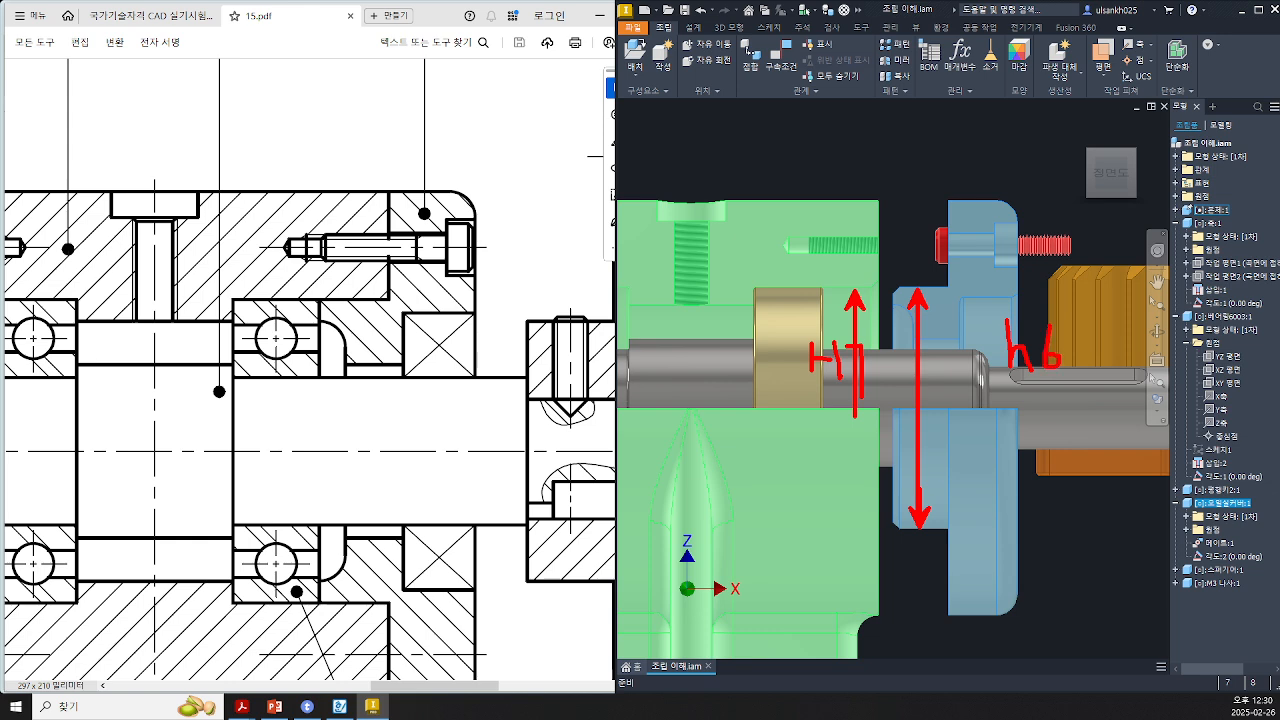
mouse_move(1016, 408)
mouse_down()
mouse_move(1033, 462)
mouse_move(1001, 452)
mouse_up()
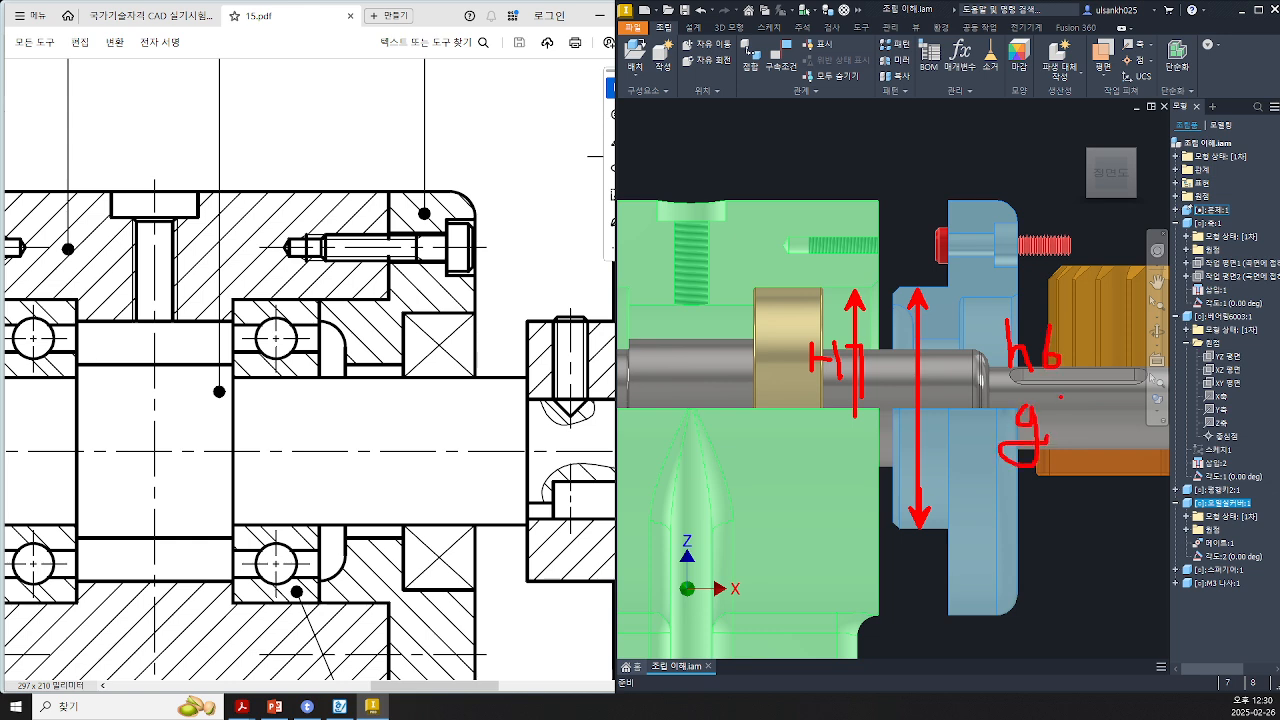
drag(1060, 398, 1048, 446)
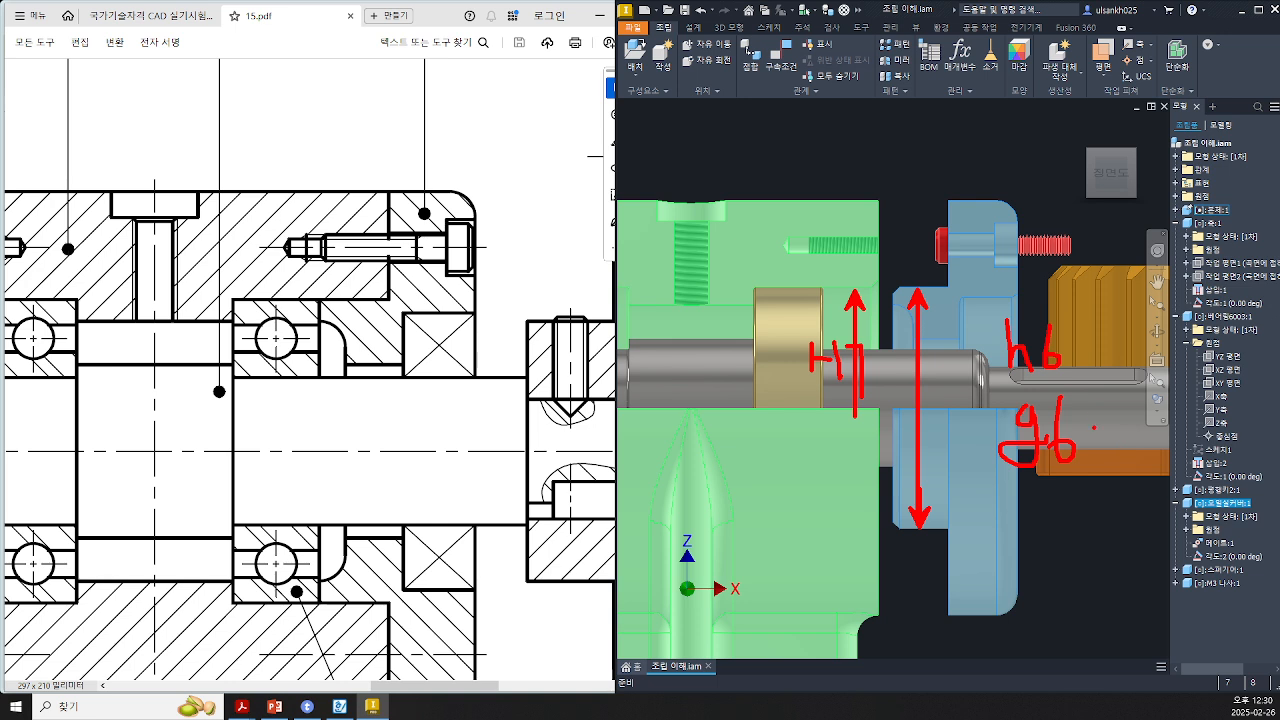
Step: Orbit the 3D assembly to examine the bearing cover, bearing and shaft end around the housing bore
drag(986, 380, 1120, 380)
key(Escape)
drag(966, 327, 898, 322)
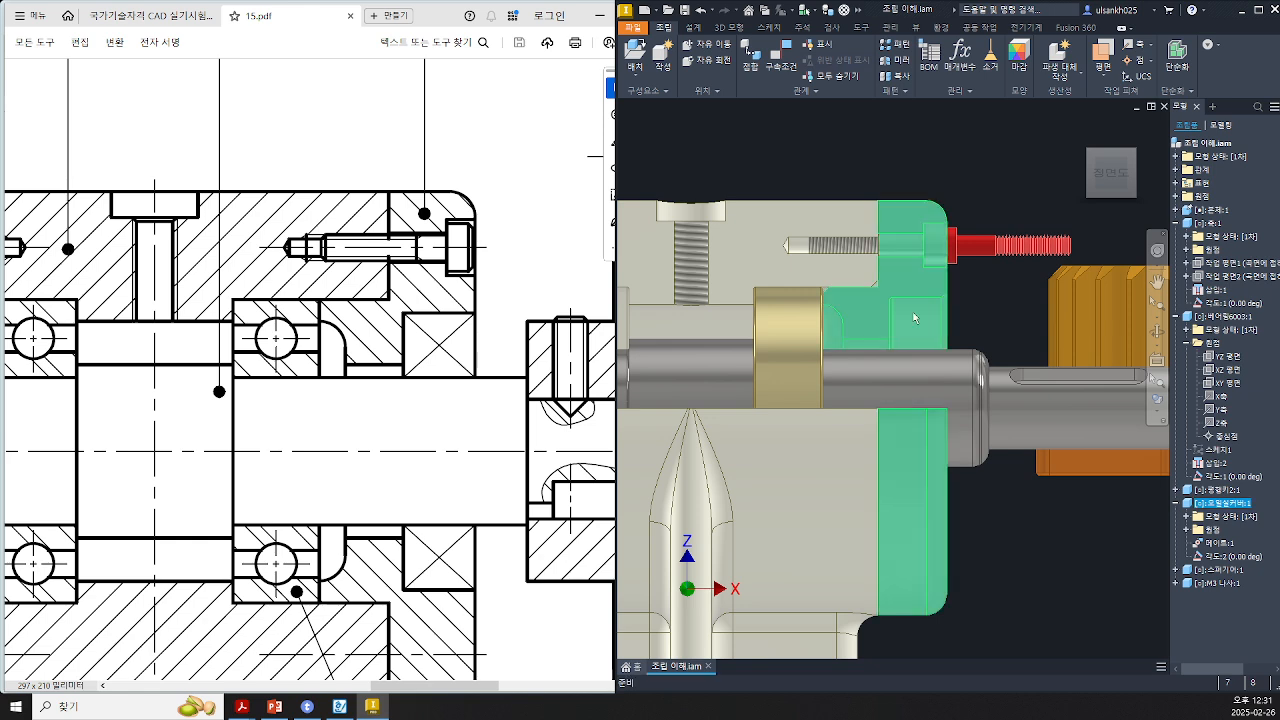
drag(912, 441, 938, 442)
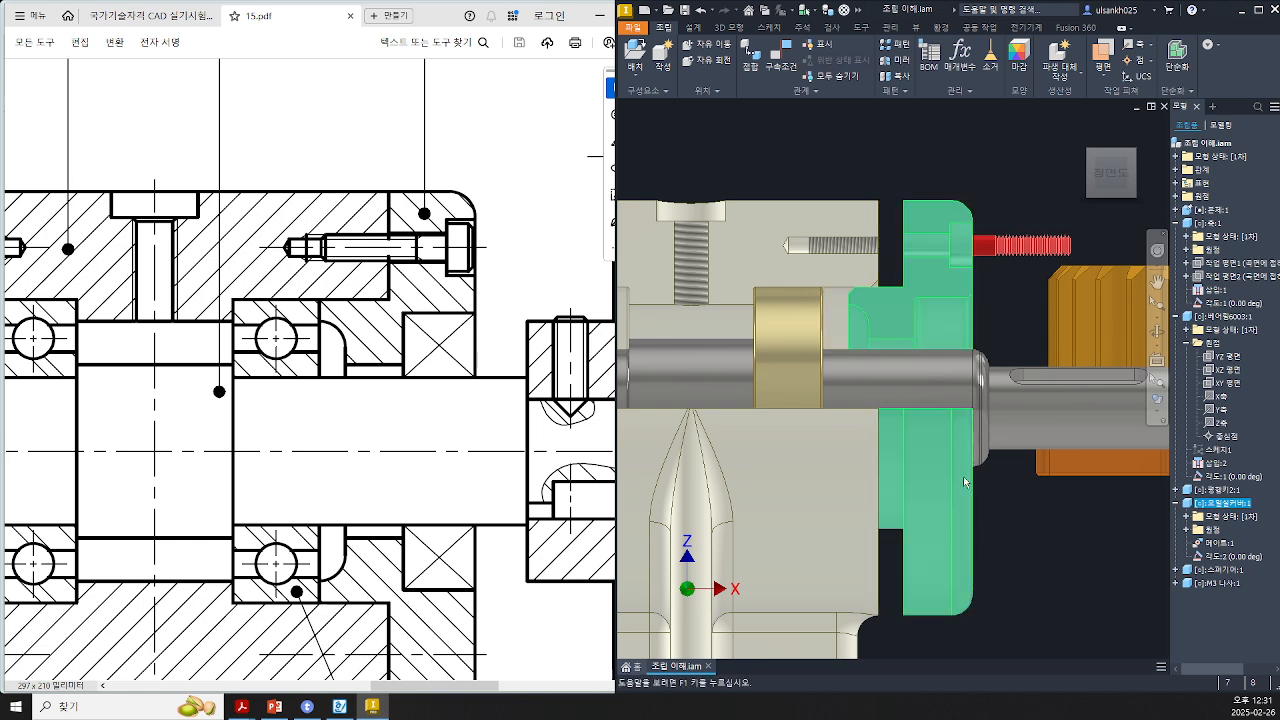
shift+middle_drag(964, 482, 898, 518)
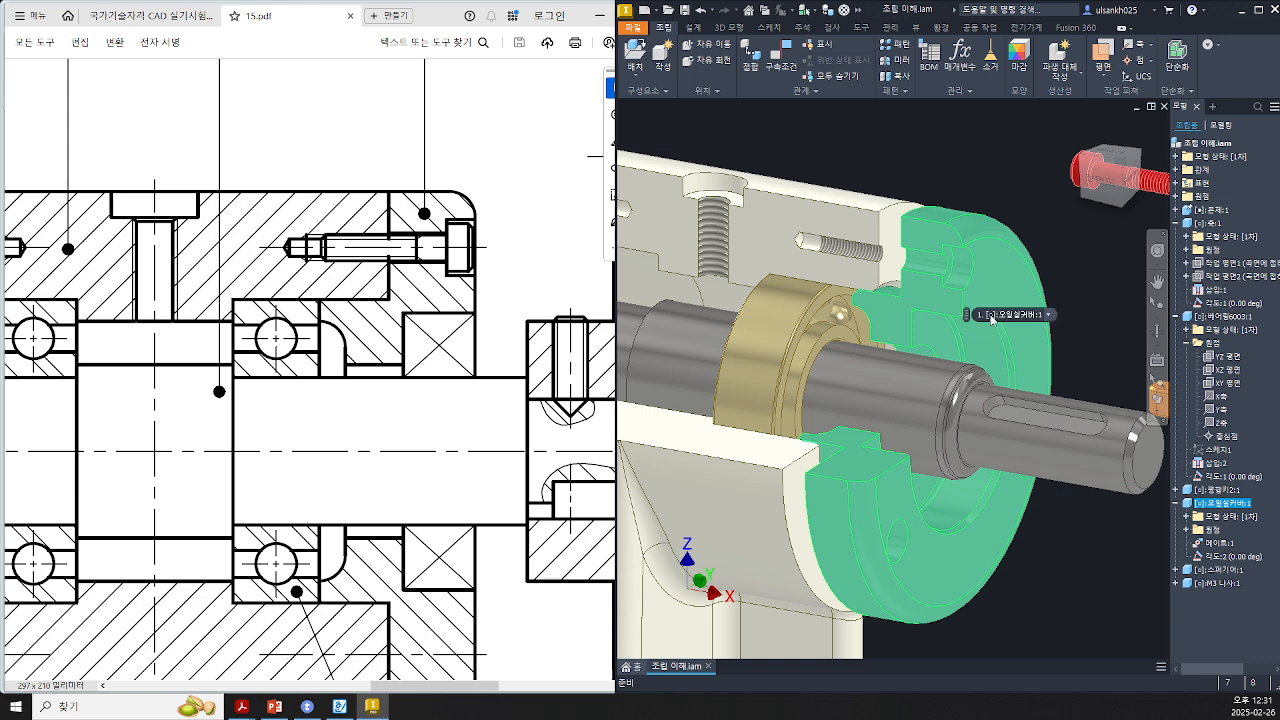
mouse_move(935, 322)
mouse_down()
mouse_move(970, 330)
mouse_move(903, 326)
mouse_move(914, 328)
mouse_up()
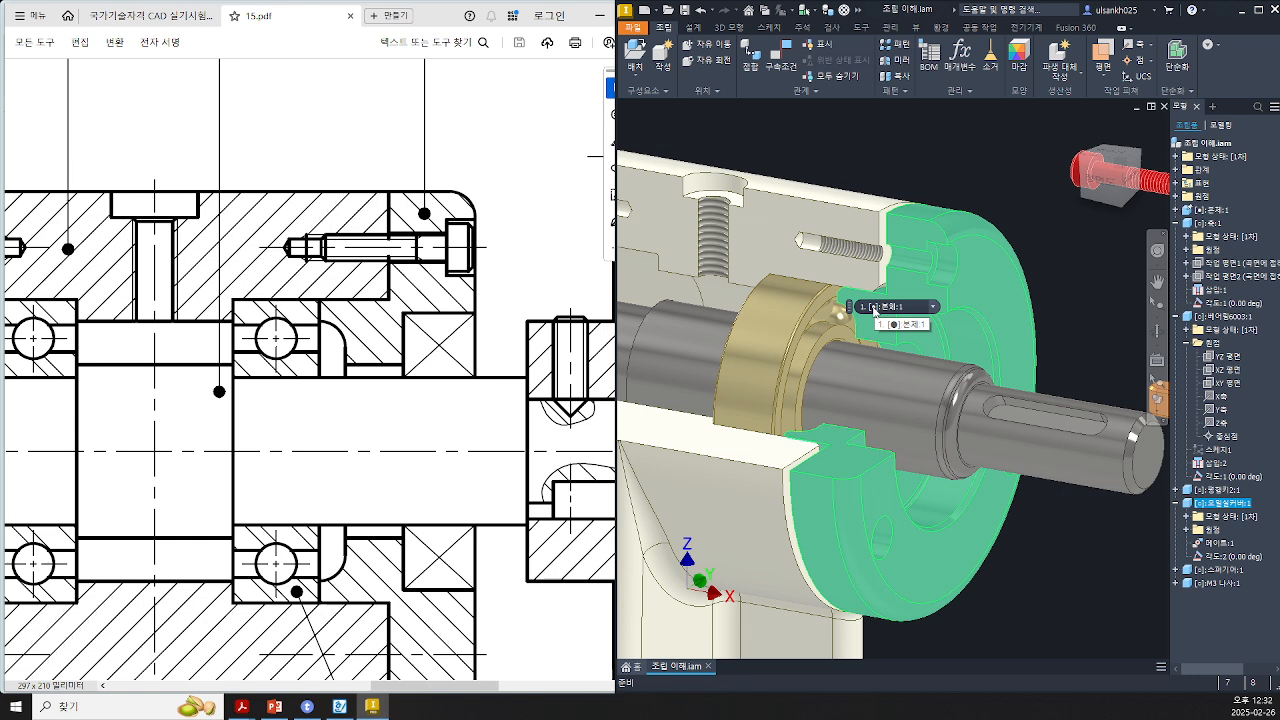
drag(966, 351, 912, 322)
Step: Drag the cover's hex socket bolt freely near its hole in the cover
drag(1156, 182, 976, 205)
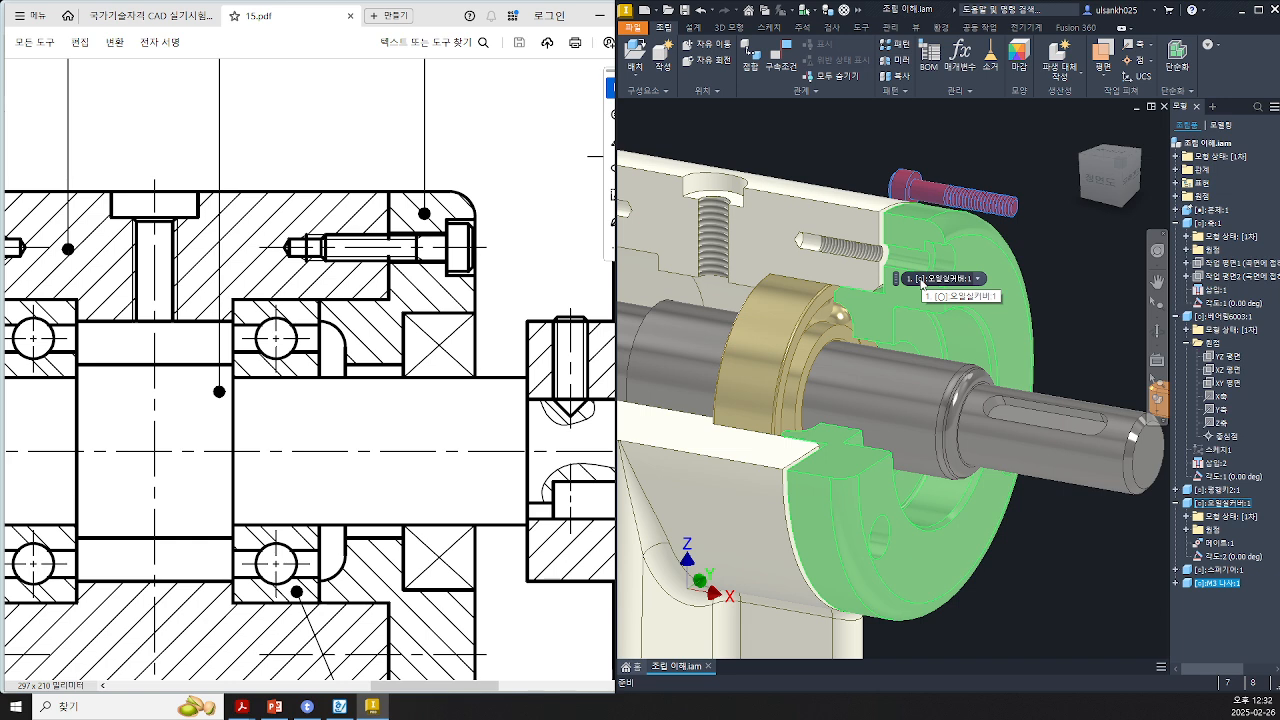
click(922, 284)
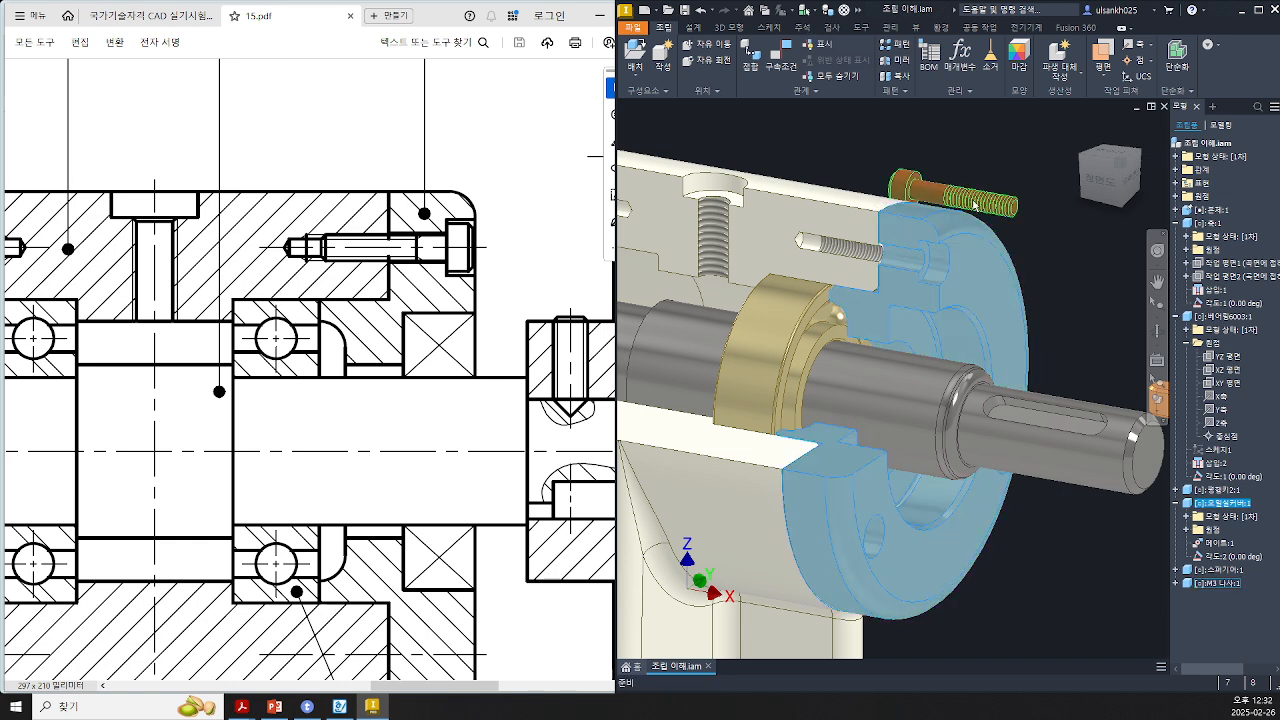
drag(975, 205, 1008, 190)
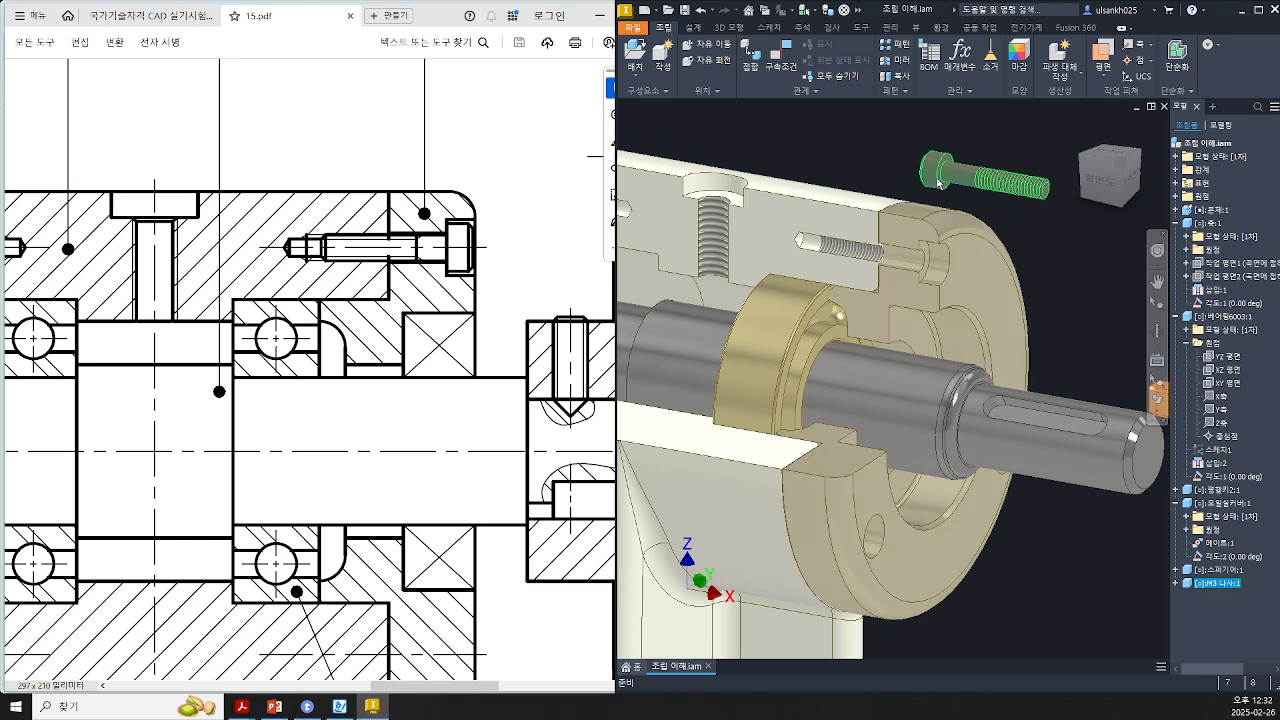
click(869, 154)
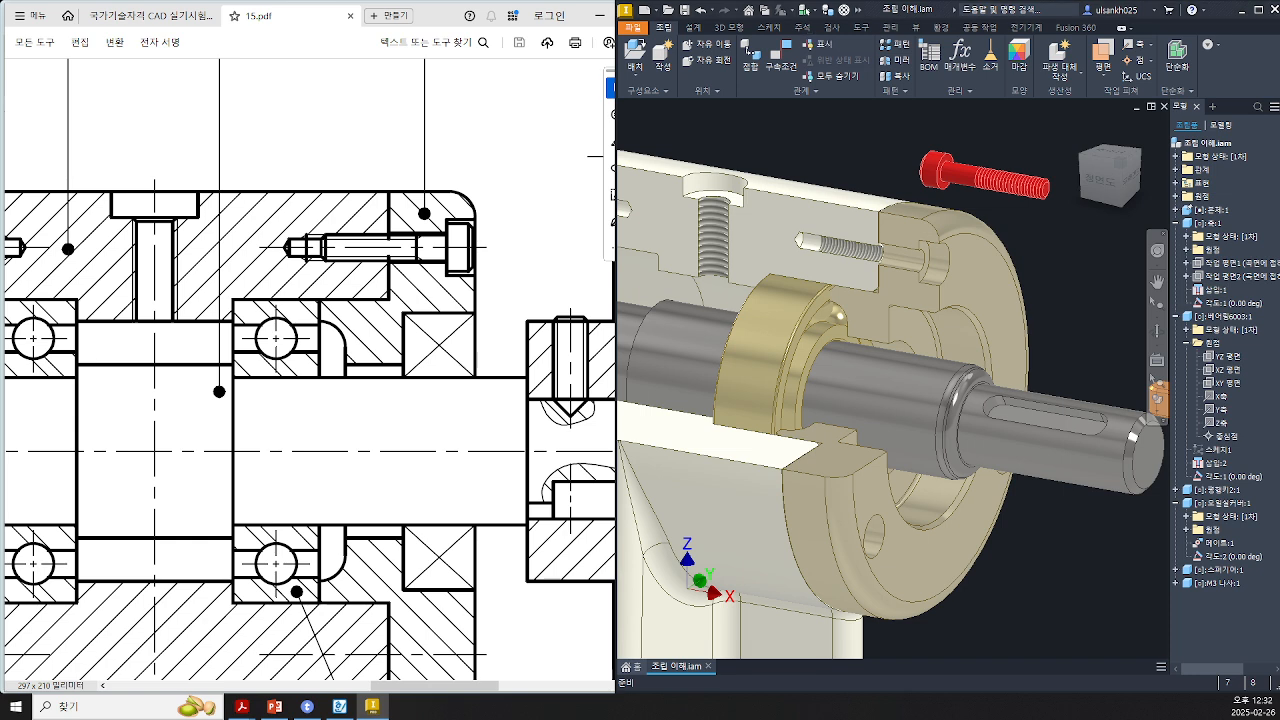
Step: Switch to the 2D AutoCAD drawing, widen its window beside the PDF and pan to the housing views
key(alt+Tab)
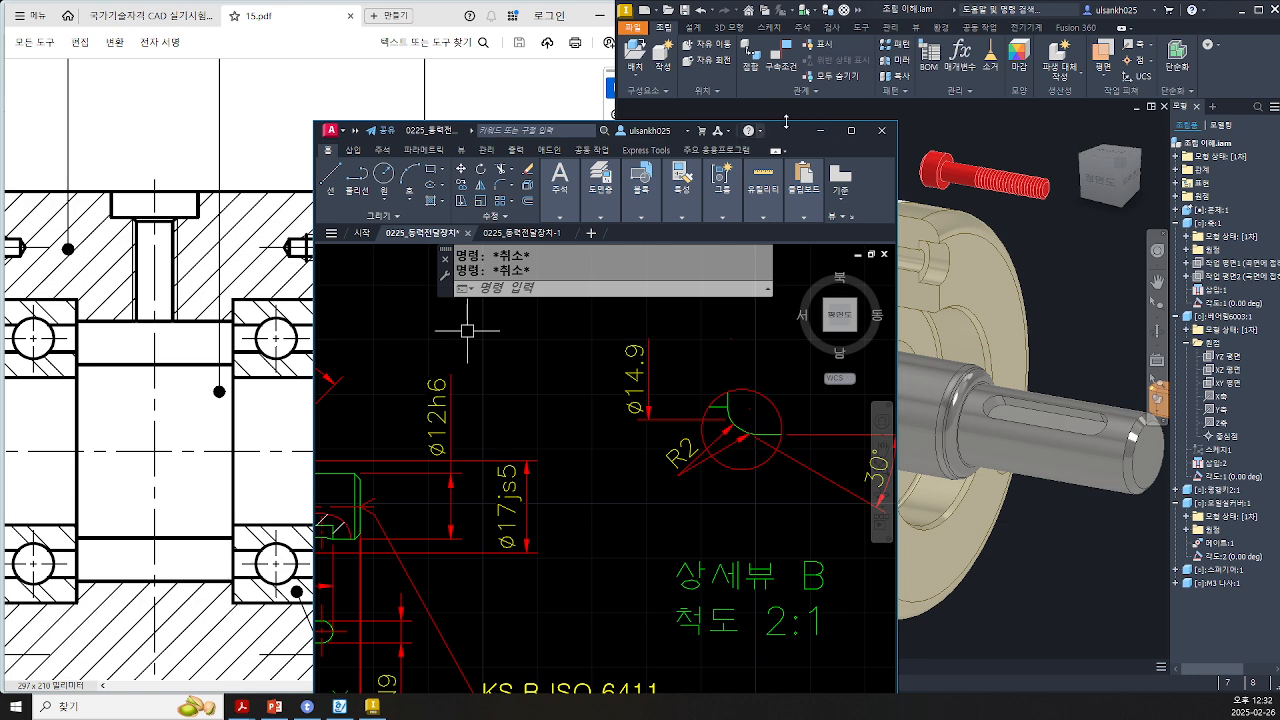
mouse_move(473, 133)
mouse_down()
mouse_move(519, 126)
mouse_move(770, 15)
mouse_move(853, 15)
mouse_up()
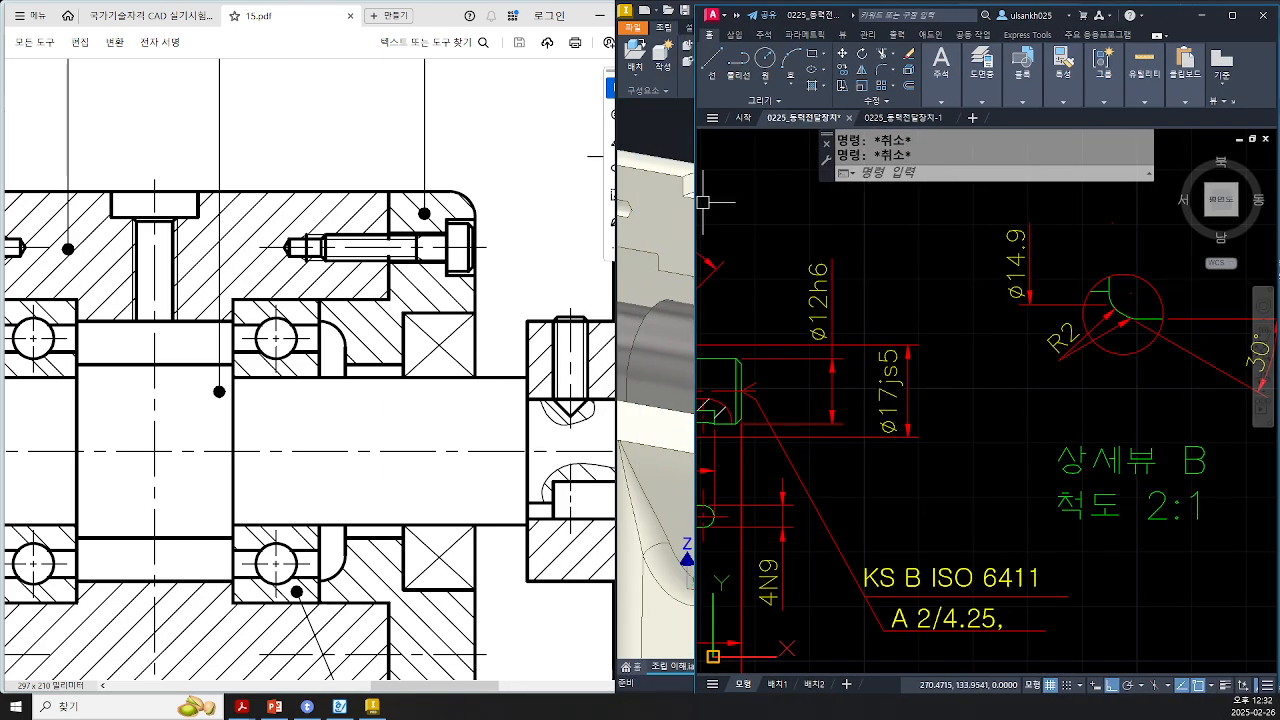
drag(697, 235, 598, 235)
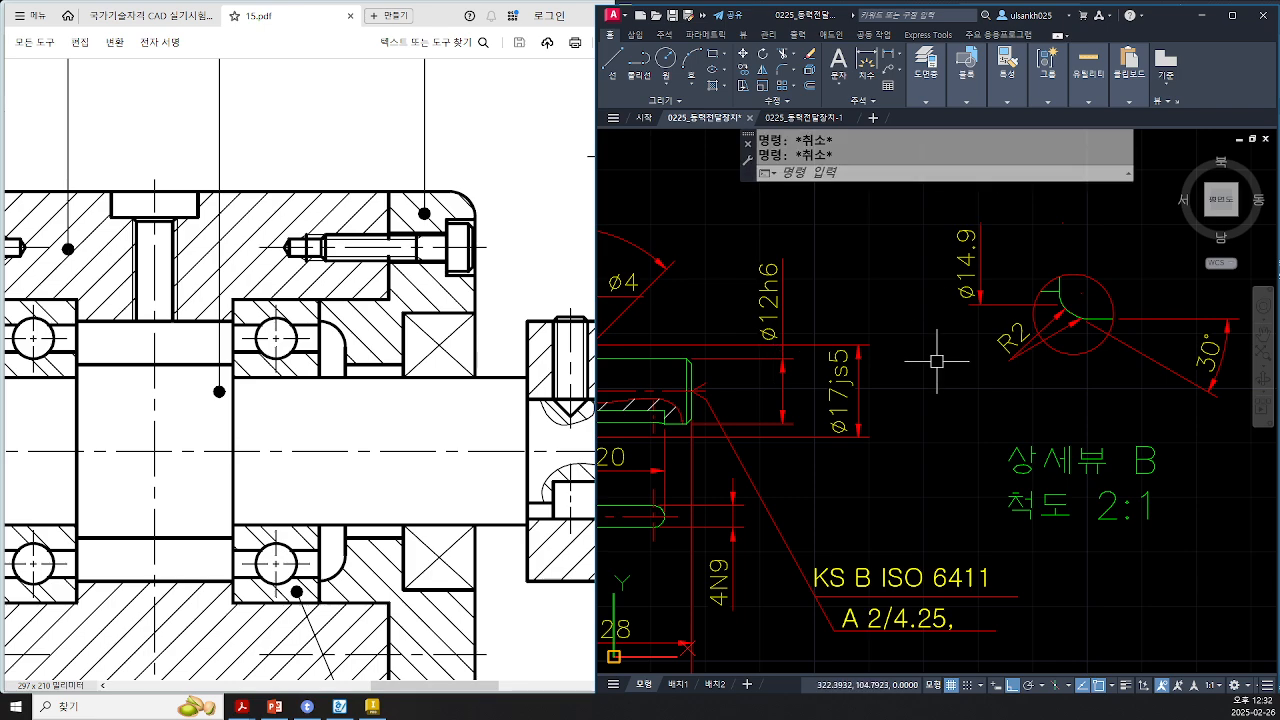
scroll(958, 370, down, 4)
middle_drag(958, 370, 795, 484)
middle_drag(707, 293, 692, 386)
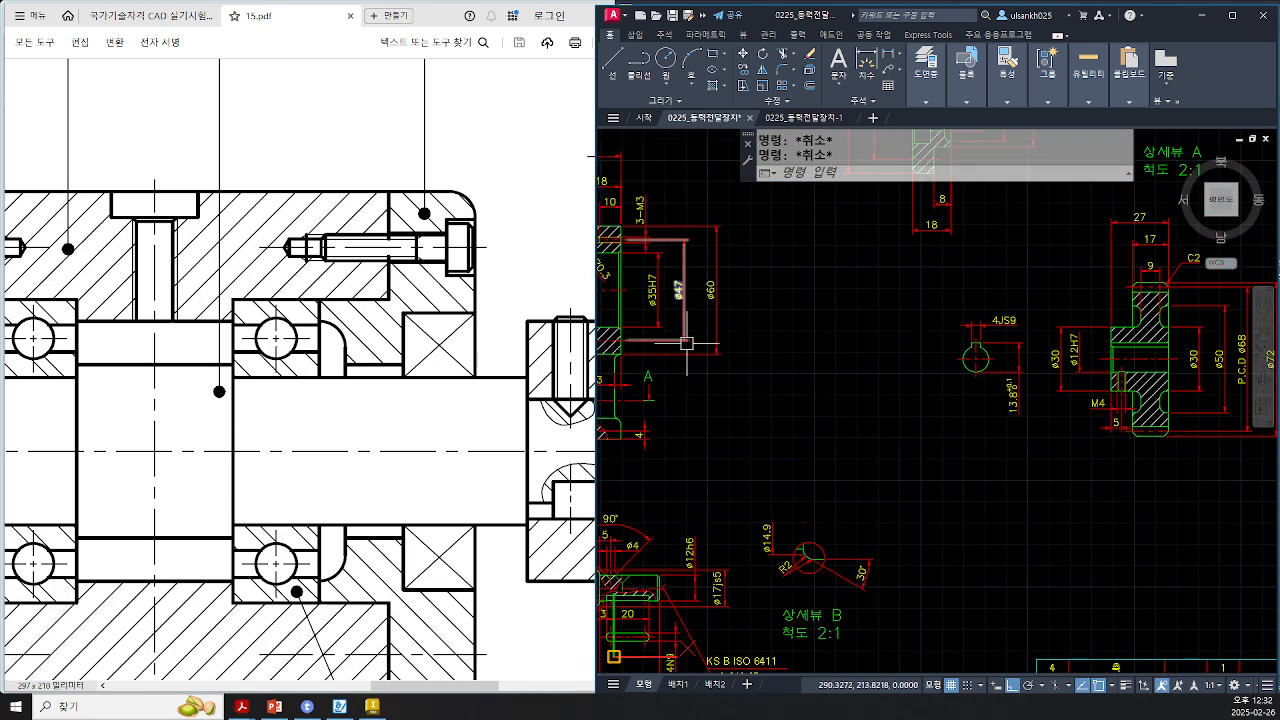
middle_drag(687, 326, 839, 407)
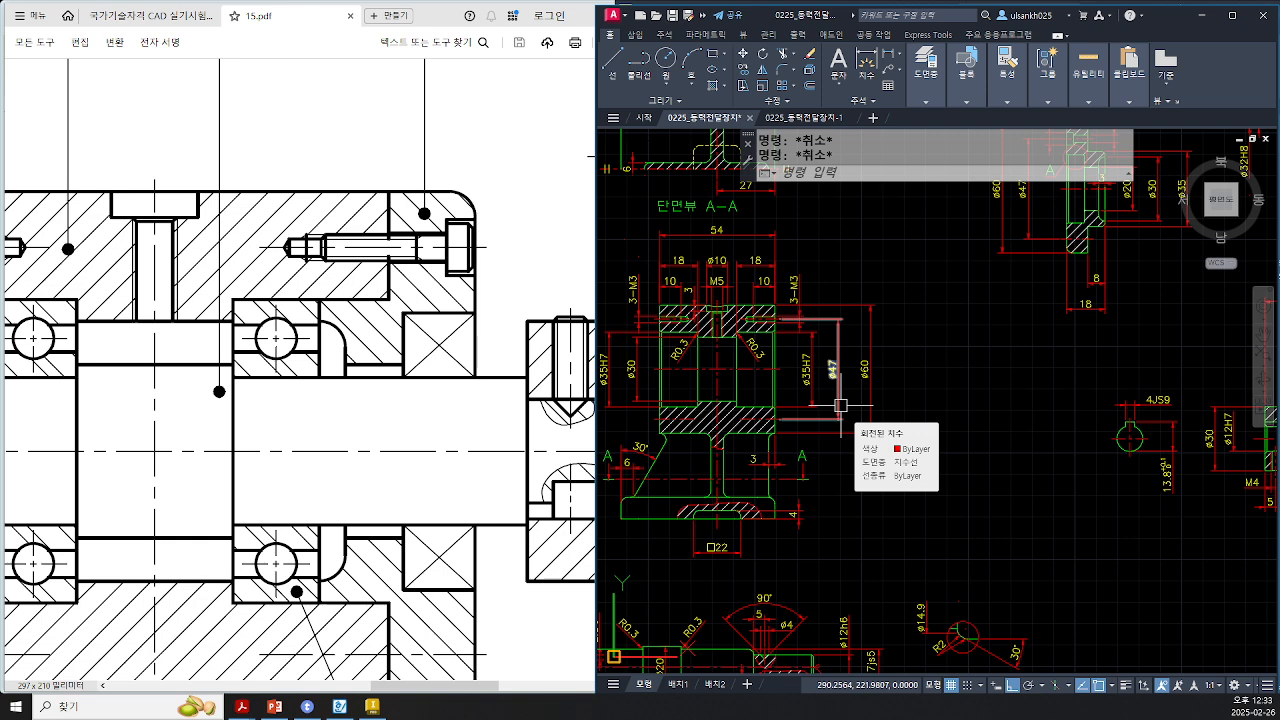
Step: Add the h6 tolerance class to the bearing cover's Ø35 spigot diameter dimension, making it Ø35h6
click(840, 405)
scroll(792, 344, up, 2)
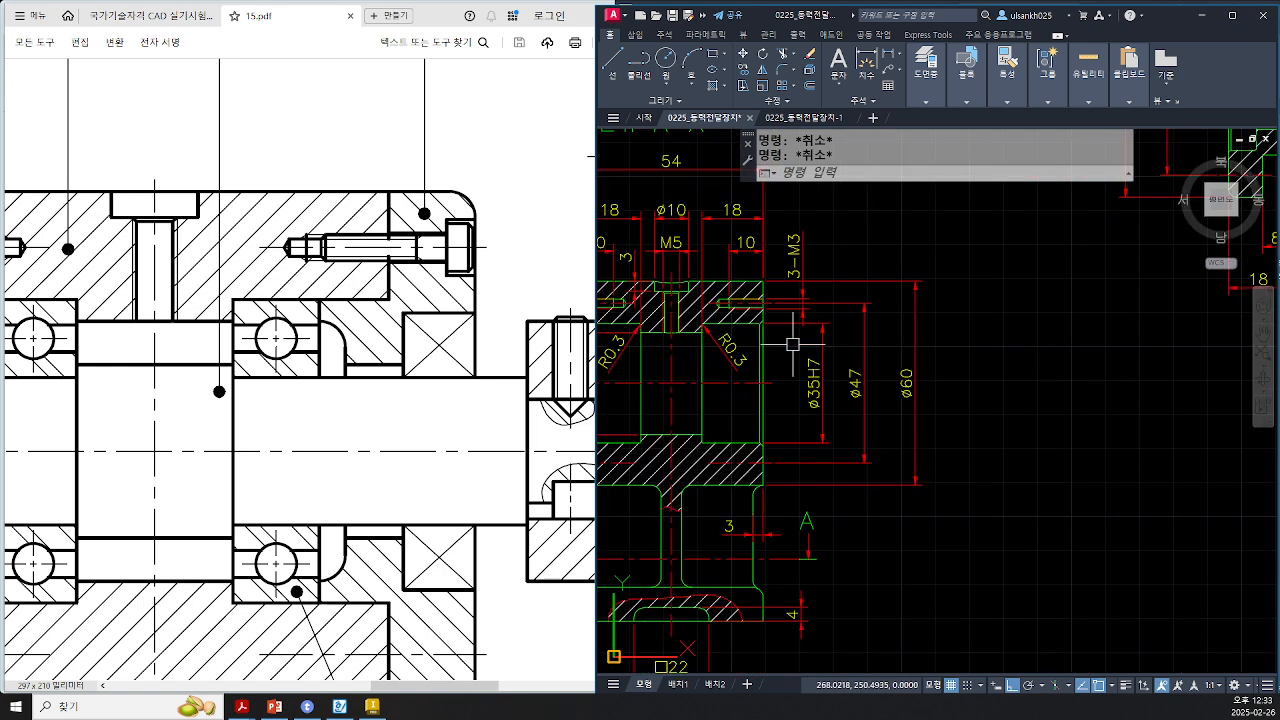
scroll(774, 368, down, 1)
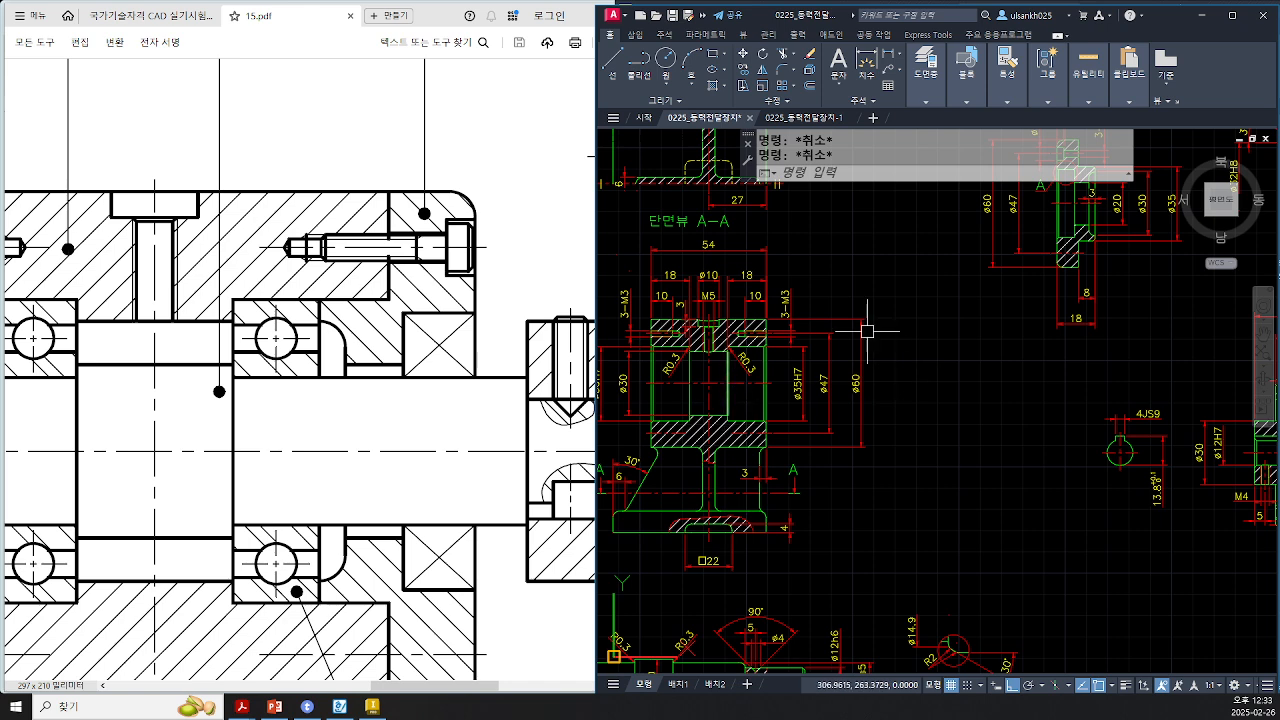
middle_drag(990, 265, 853, 385)
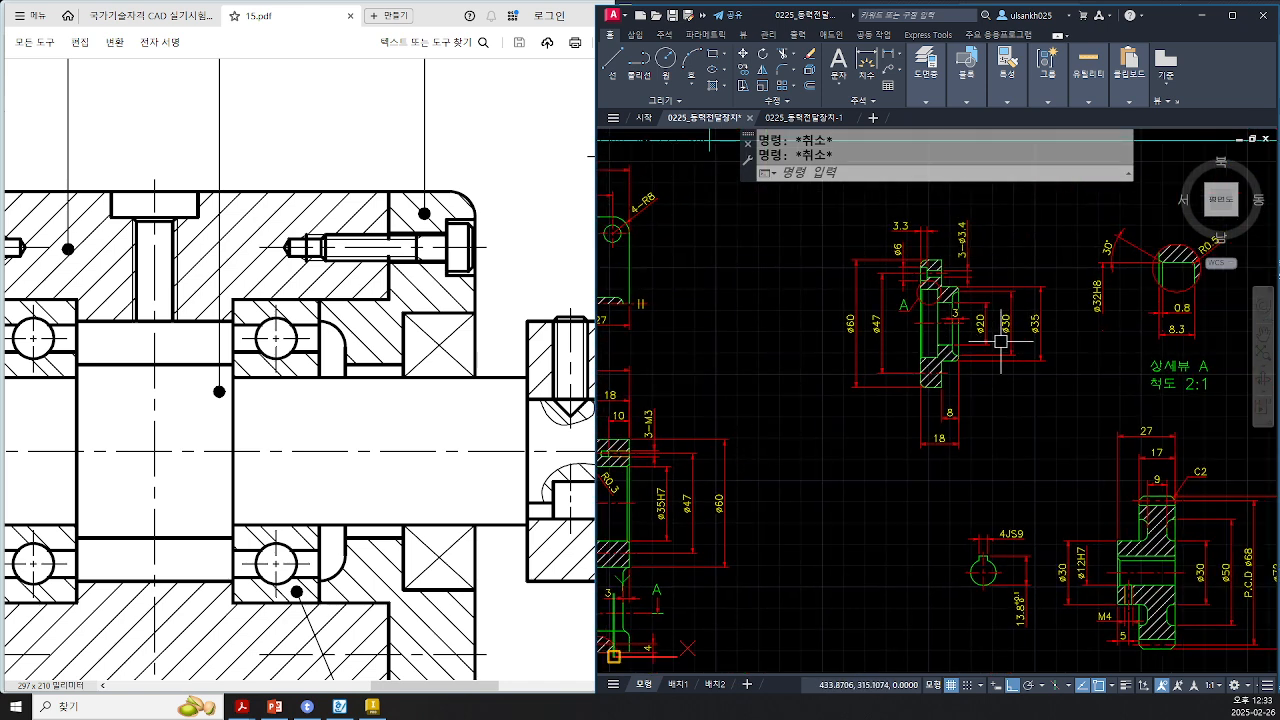
scroll(720, 440, up, 2)
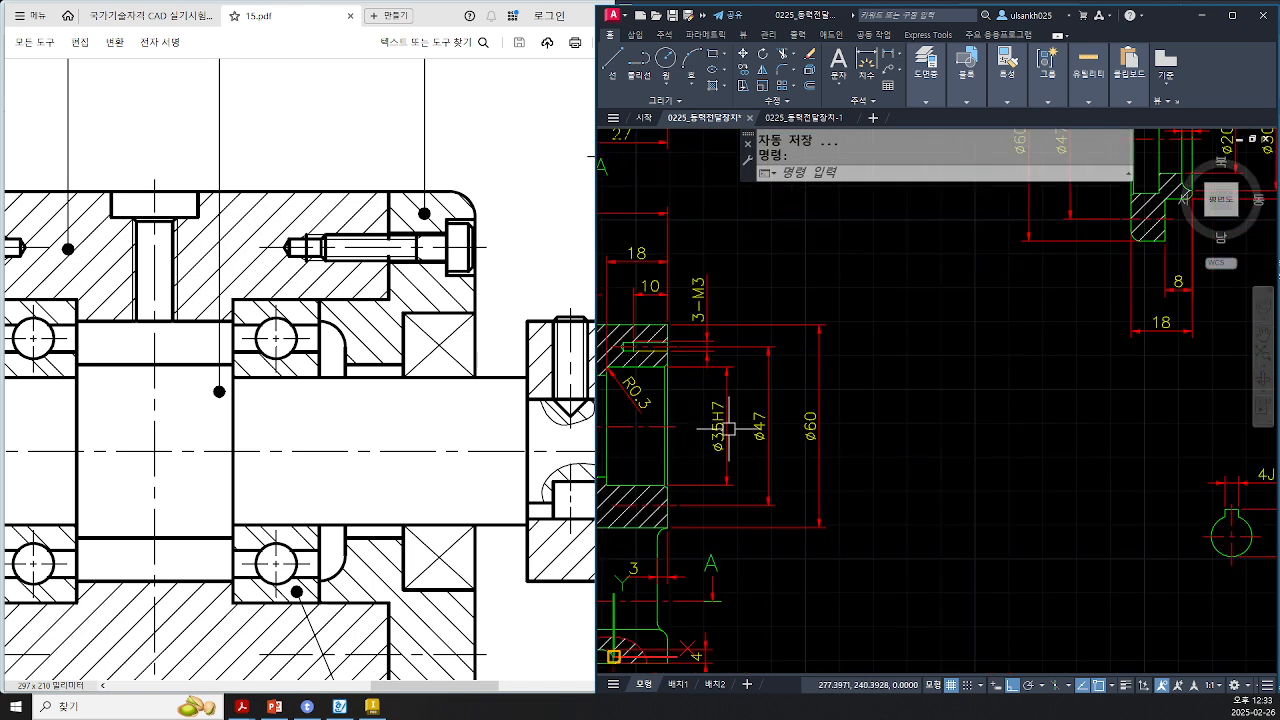
scroll(723, 443, up, 2)
scroll(738, 402, down, 2)
middle_drag(1048, 301, 797, 489)
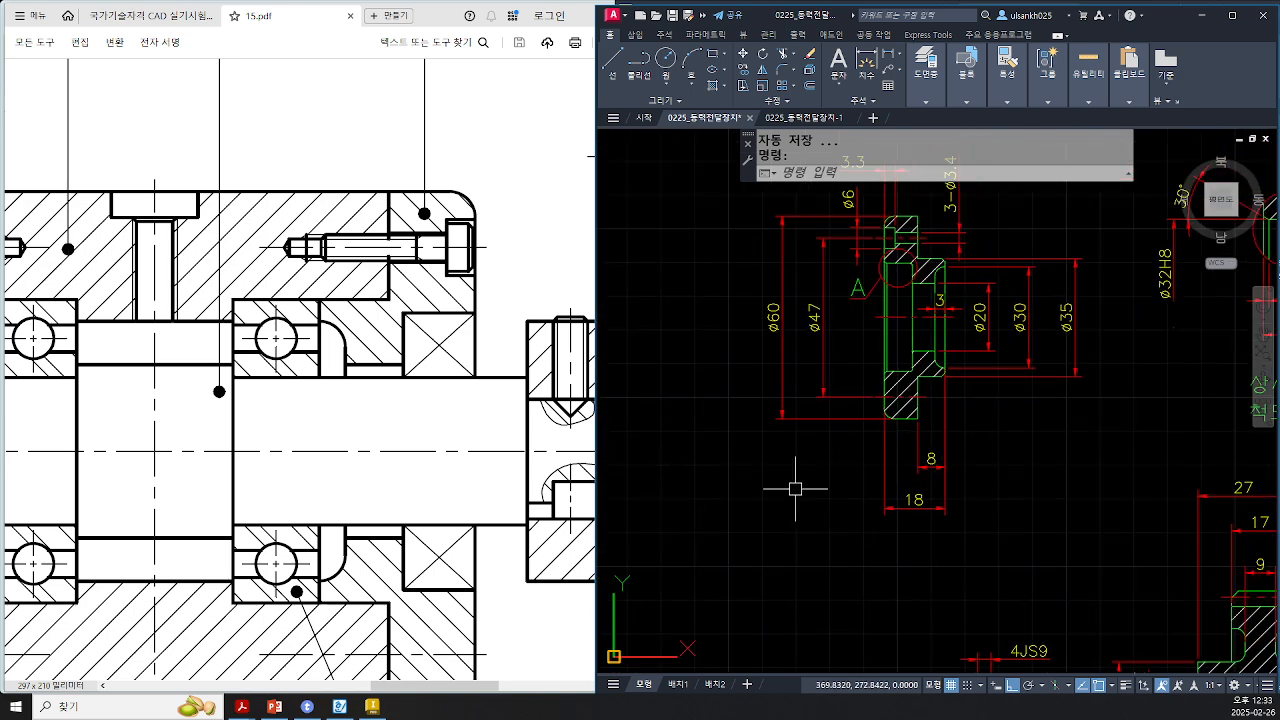
middle_drag(1084, 339, 982, 402)
scroll(982, 402, up, 2)
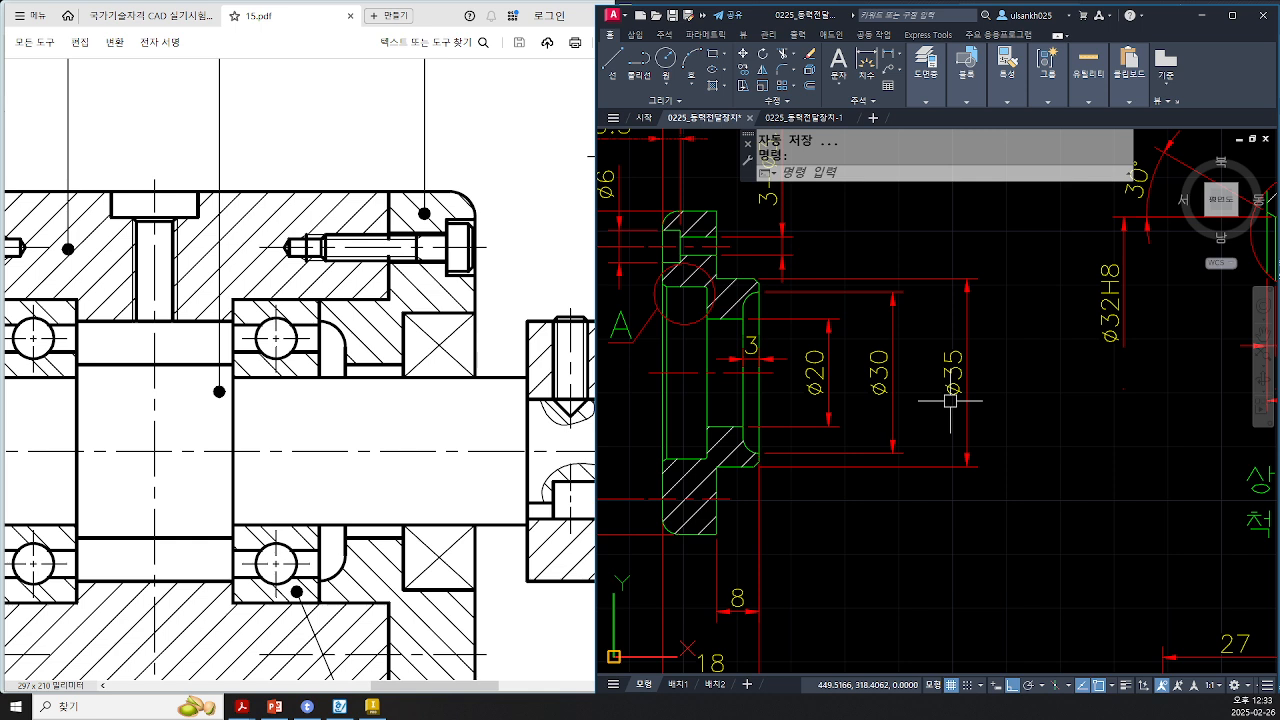
double_click(947, 382)
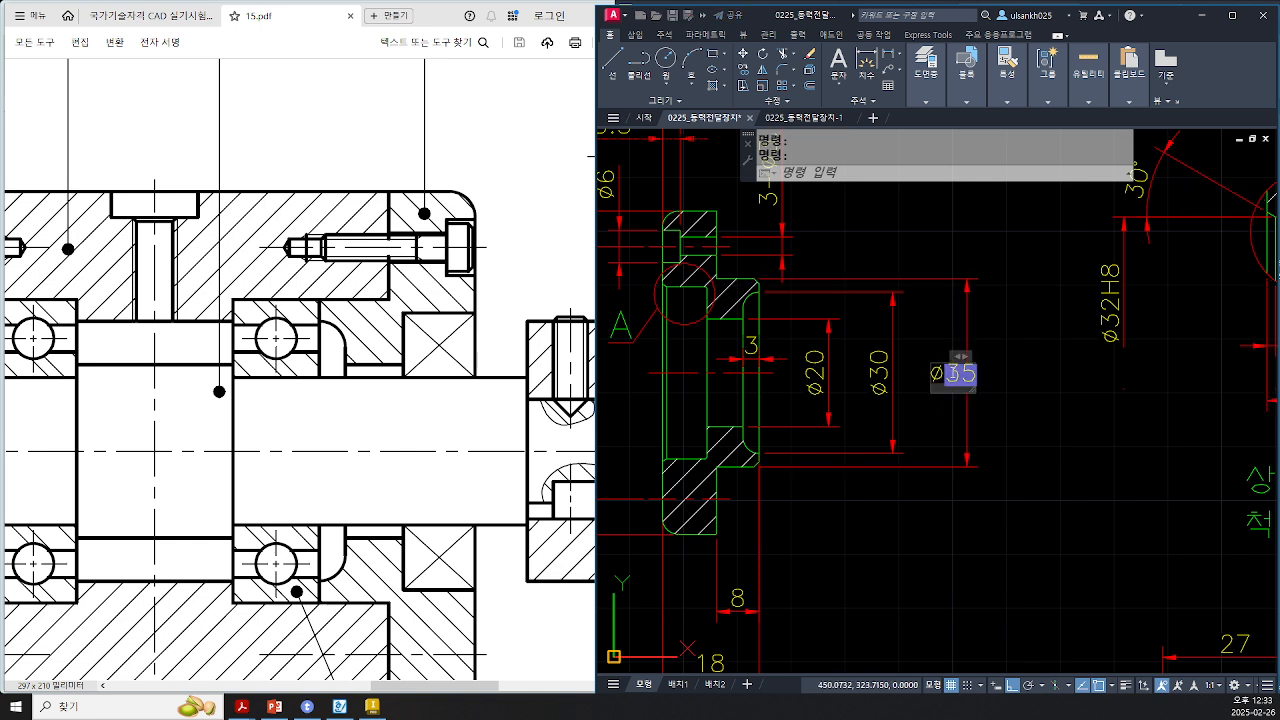
text(35h6)
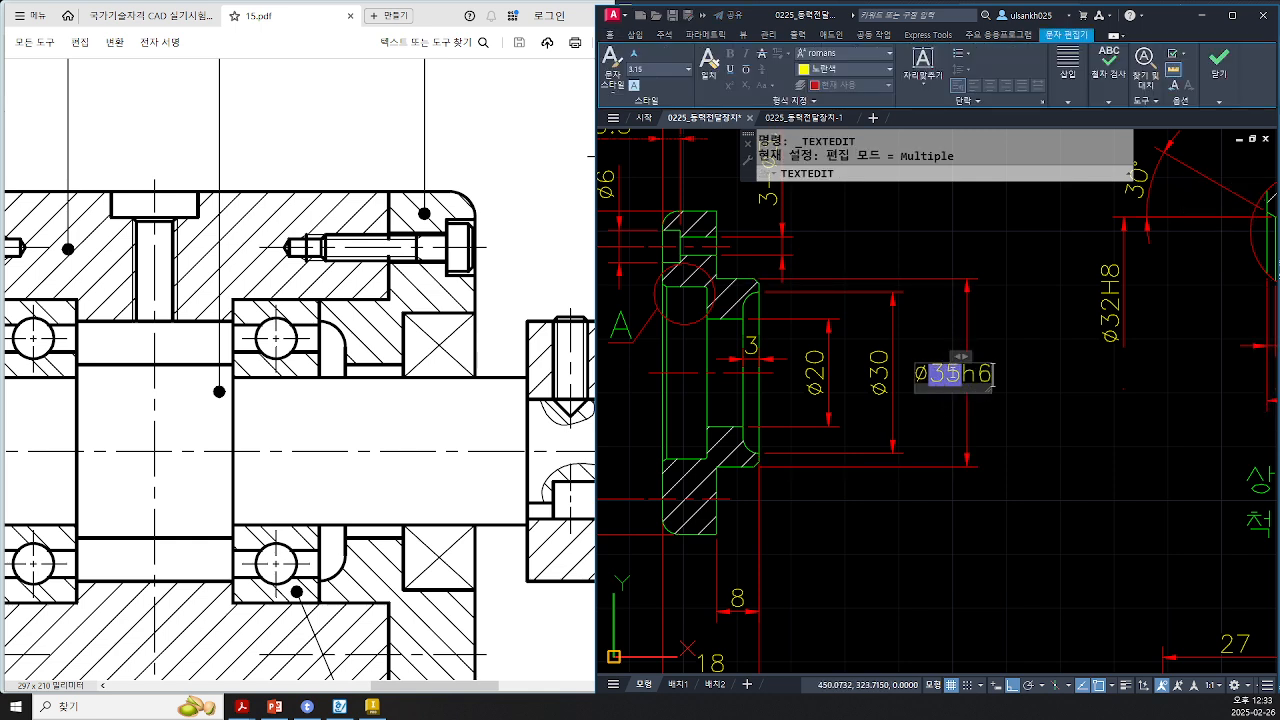
key(ctrl+Return)
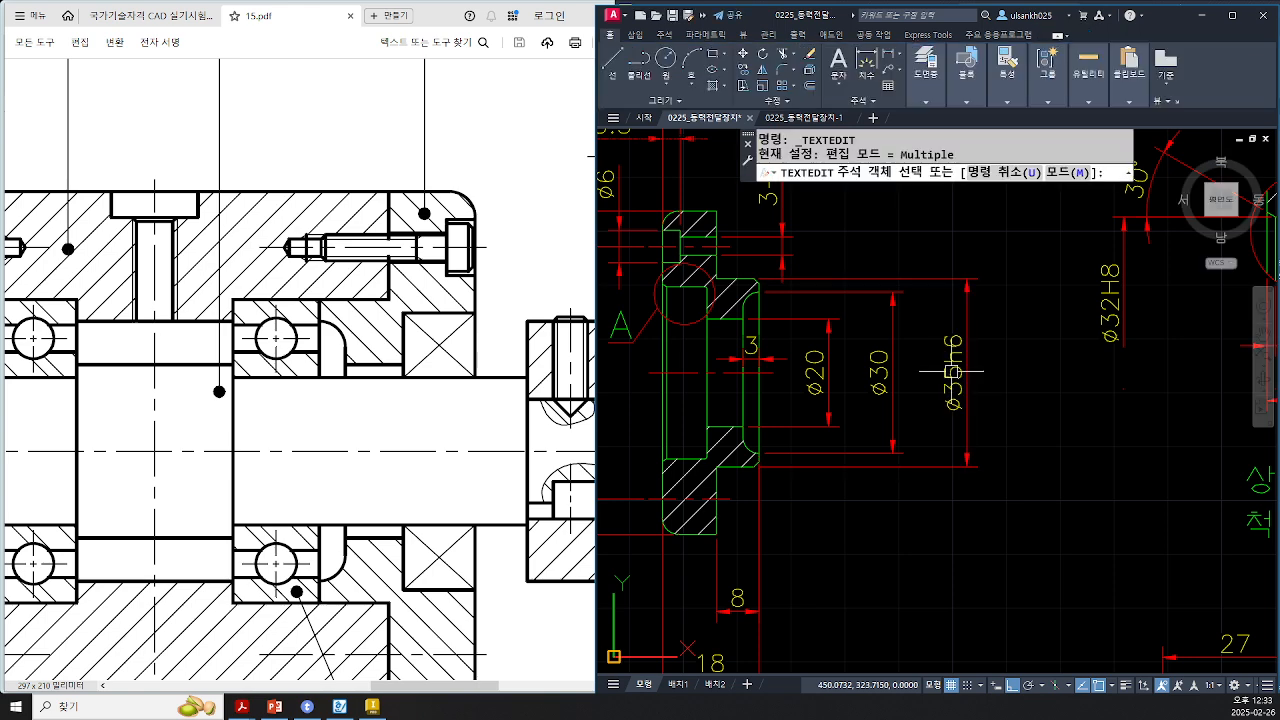
key(Escape)
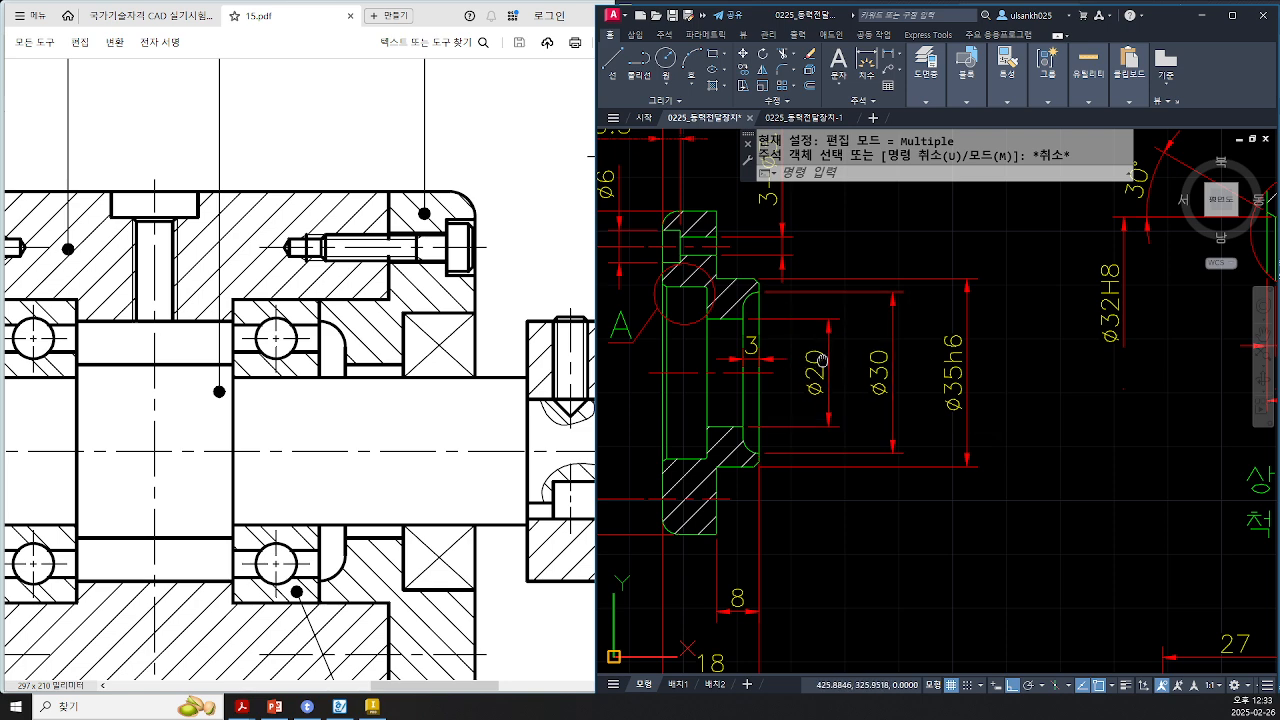
Step: Switch to the 3D assembly and constrain the cover bolt into its cover hole with an Insert constraint
middle_drag(708, 268, 897, 440)
scroll(897, 440, up, 2)
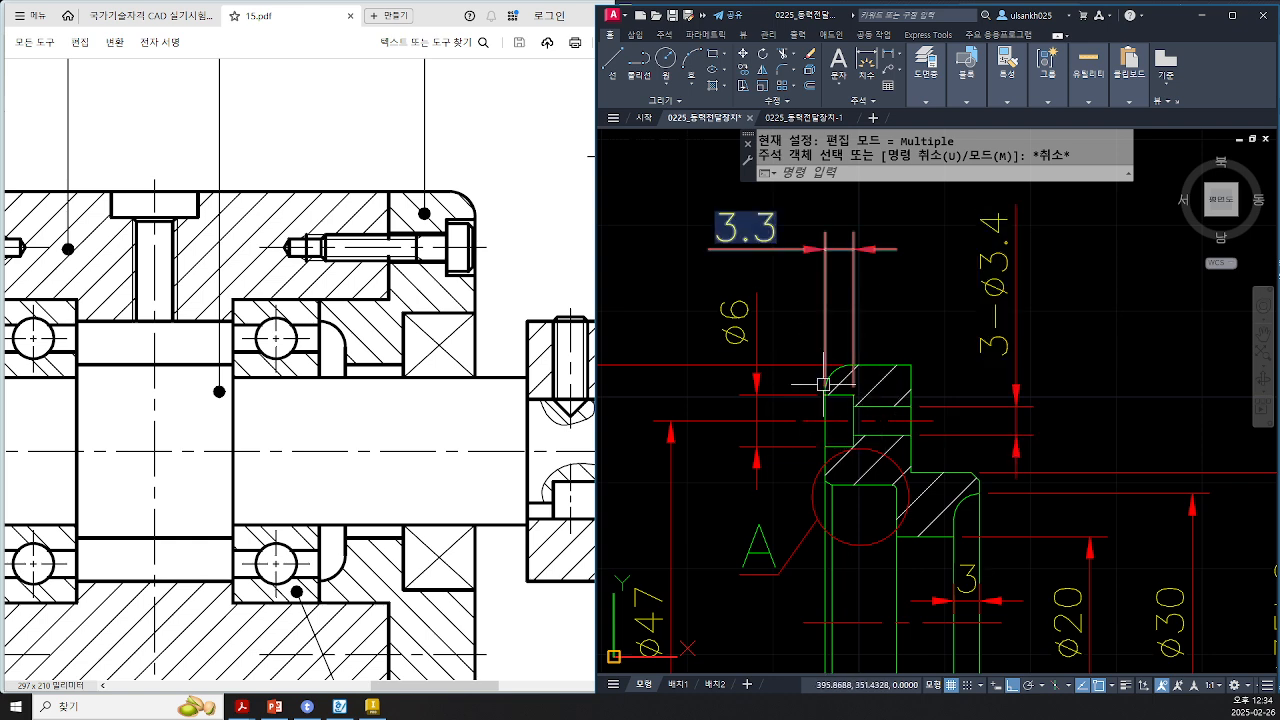
click(376, 706)
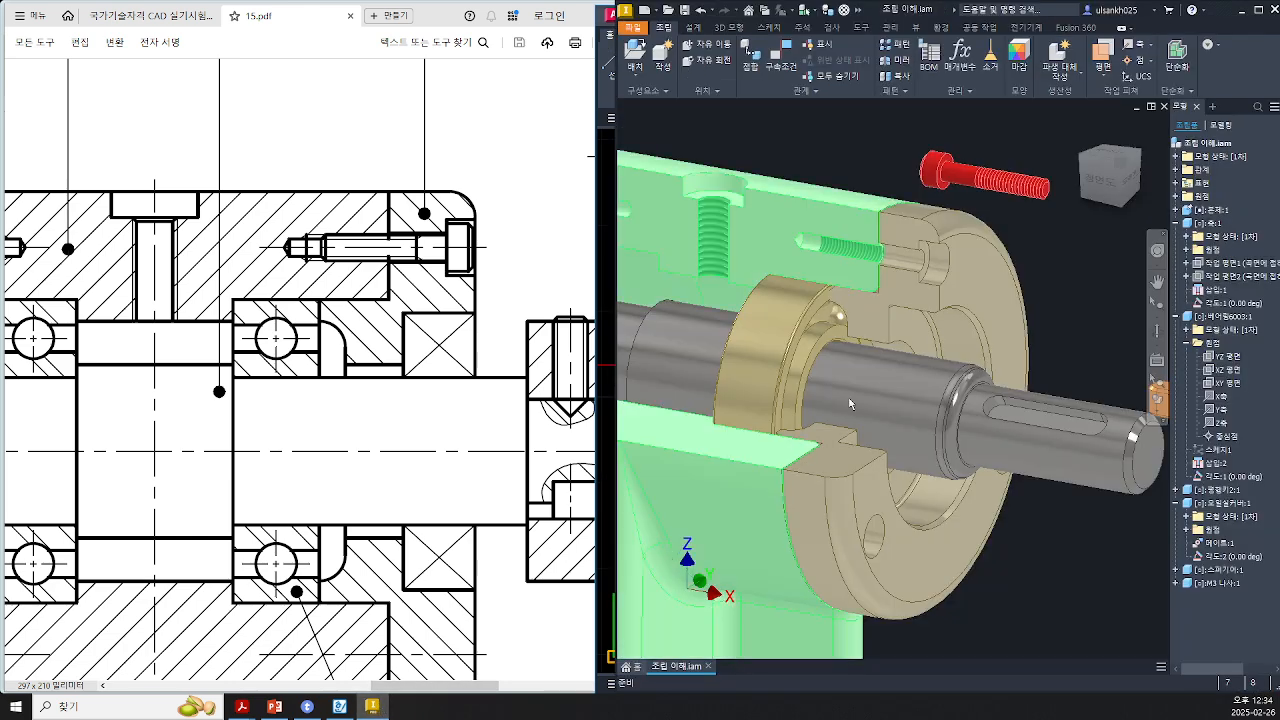
click(781, 60)
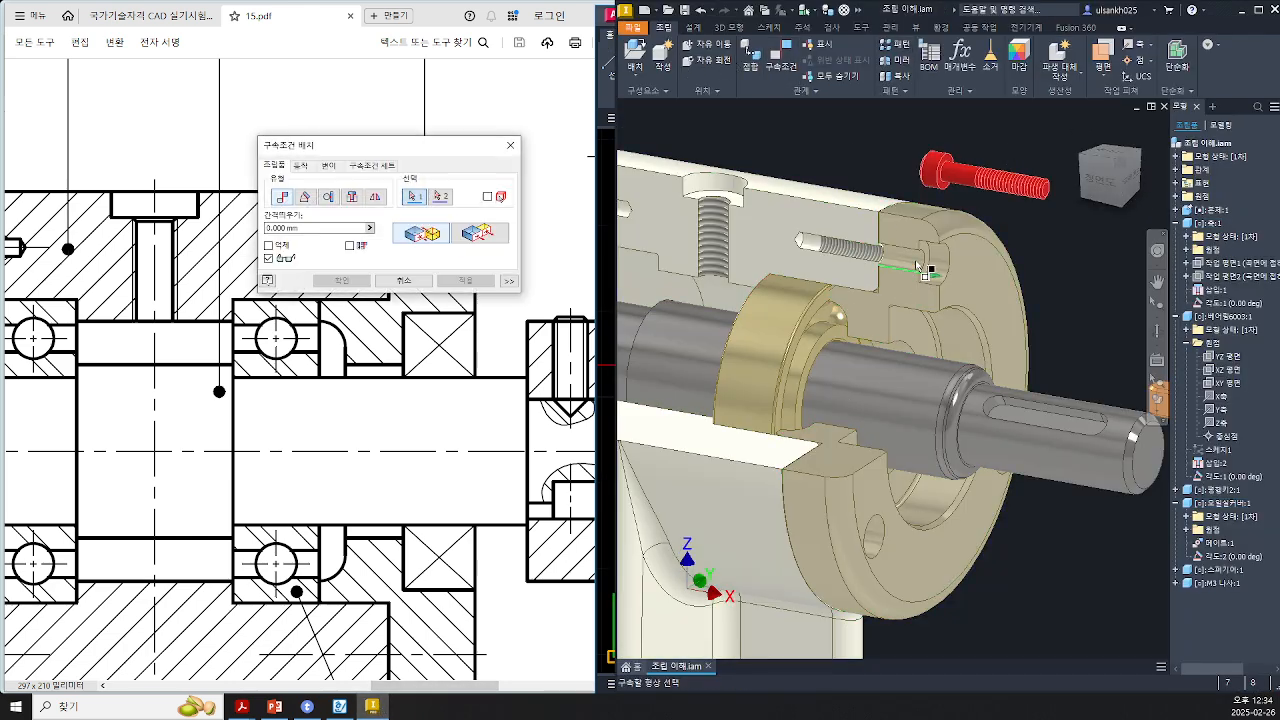
click(915, 263)
click(973, 179)
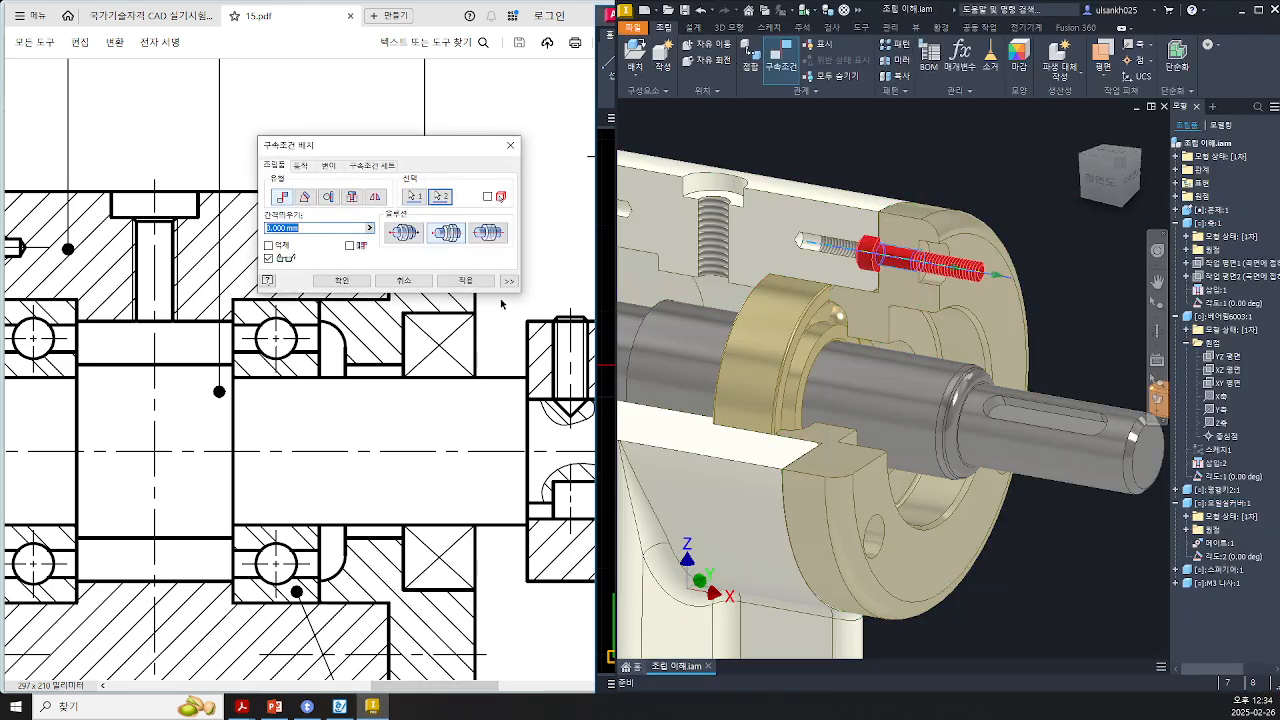
click(403, 232)
click(366, 284)
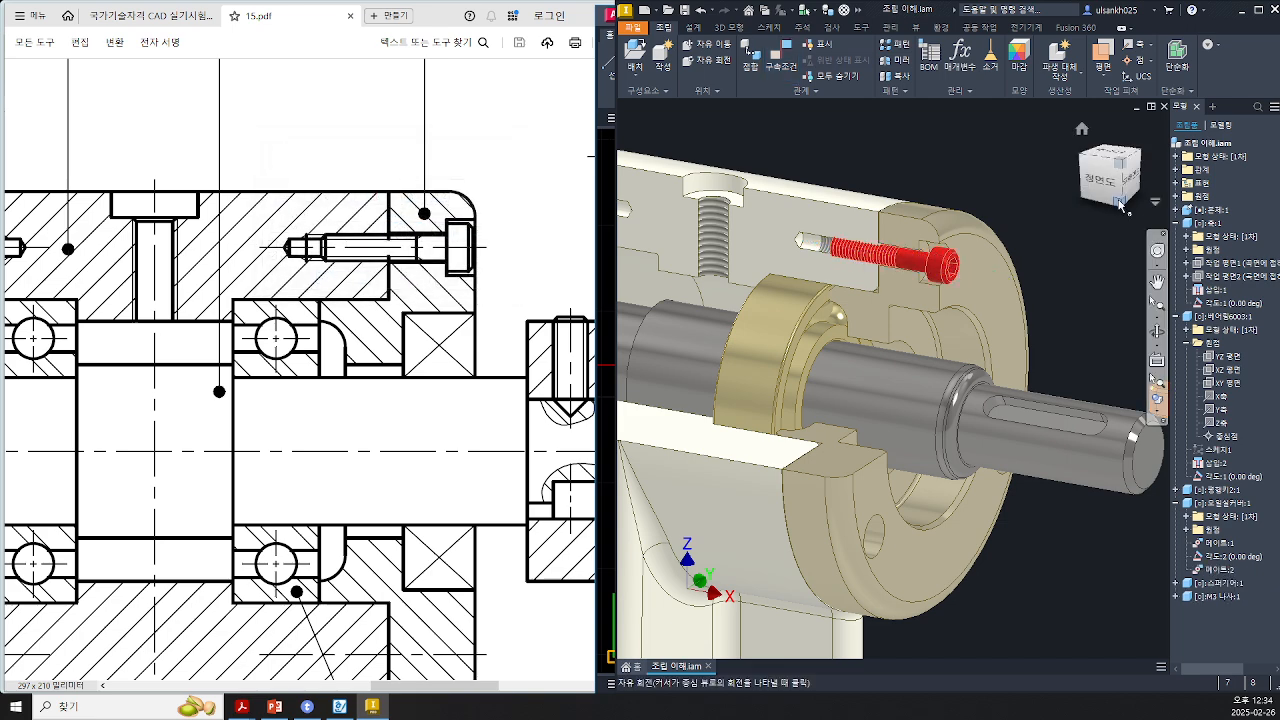
Step: View the constrained bolt and cover from the front, zooming in to check the bolt's seating
click(1095, 183)
scroll(911, 311, down, 10)
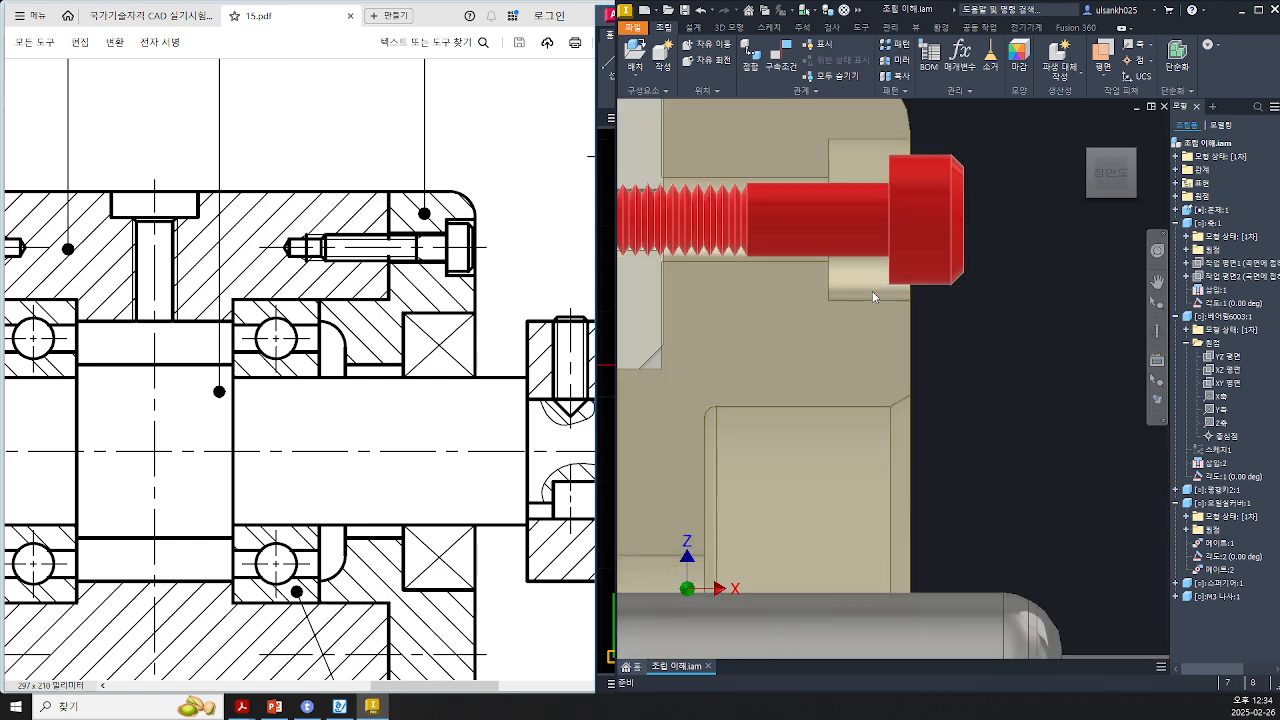
drag(750, 240, 1111, 255)
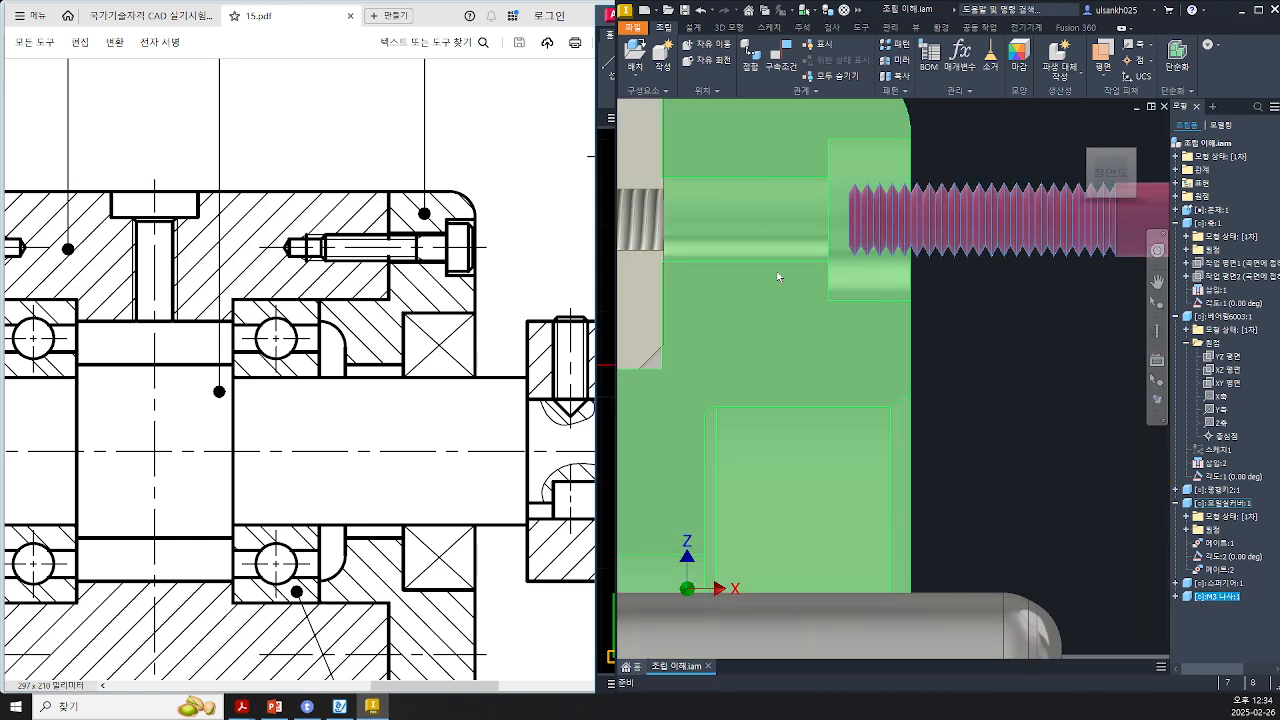
drag(1018, 228, 937, 228)
scroll(842, 436, down, 5)
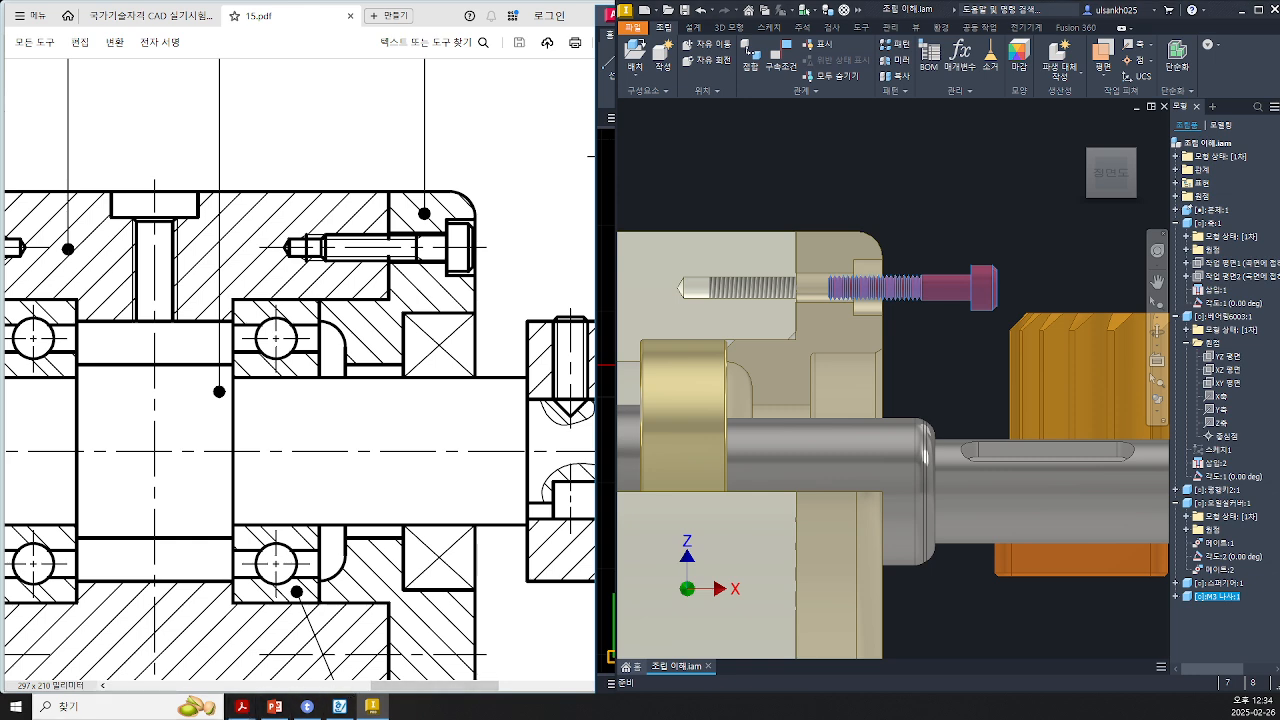
Step: Return to the 2D drawing and the assembly PDF to review the bearing cover and housing bore
key(alt+Tab)
scroll(1153, 502, down, 2)
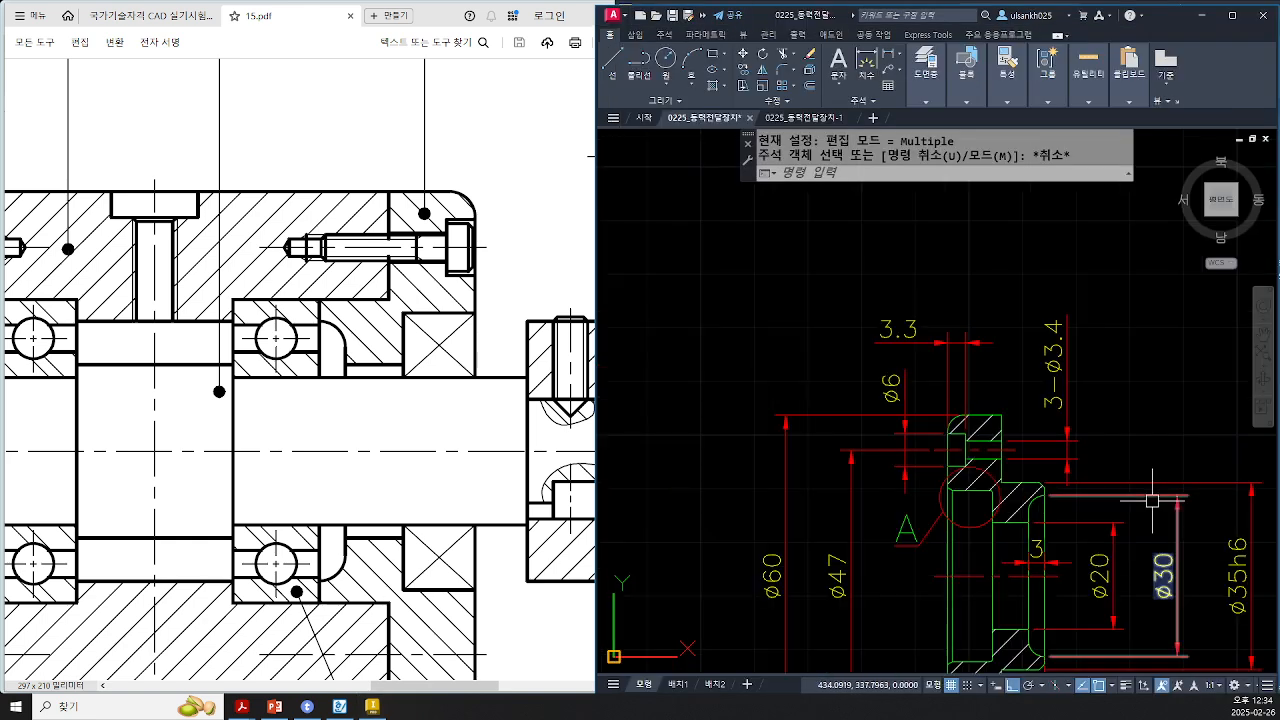
middle_drag(1154, 500, 1012, 389)
scroll(967, 555, down, 5)
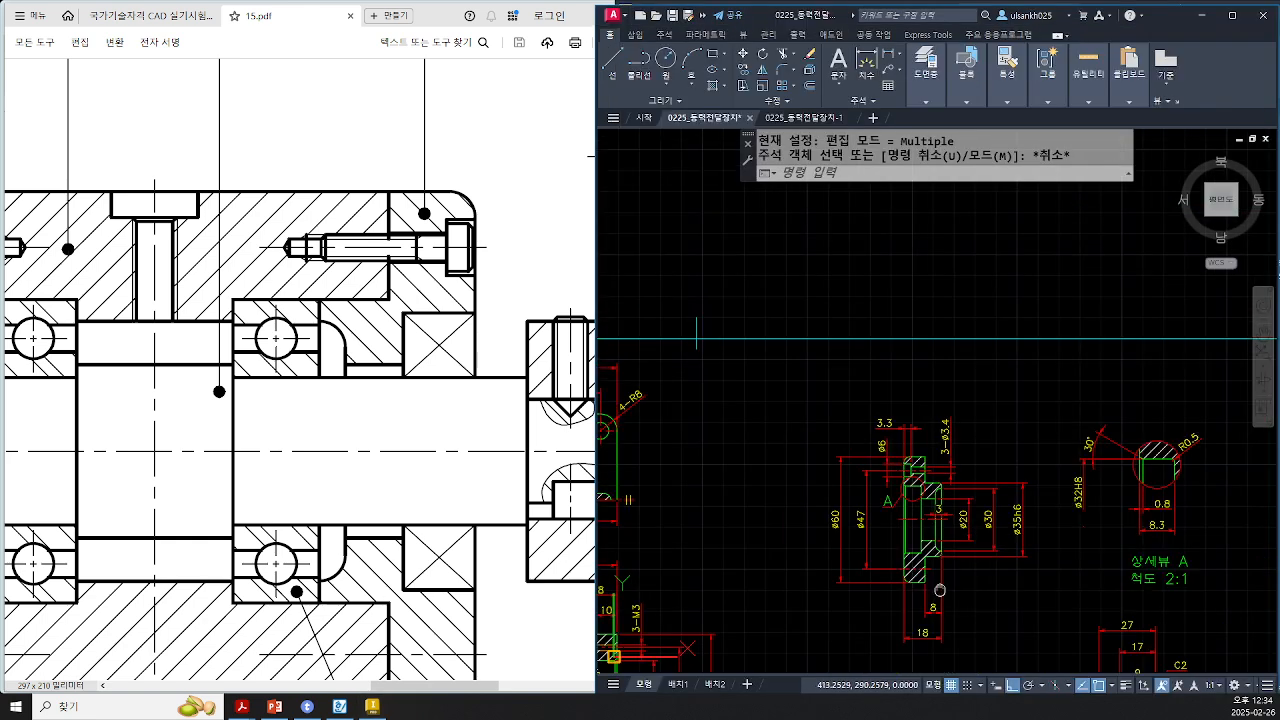
scroll(839, 529, up, 3)
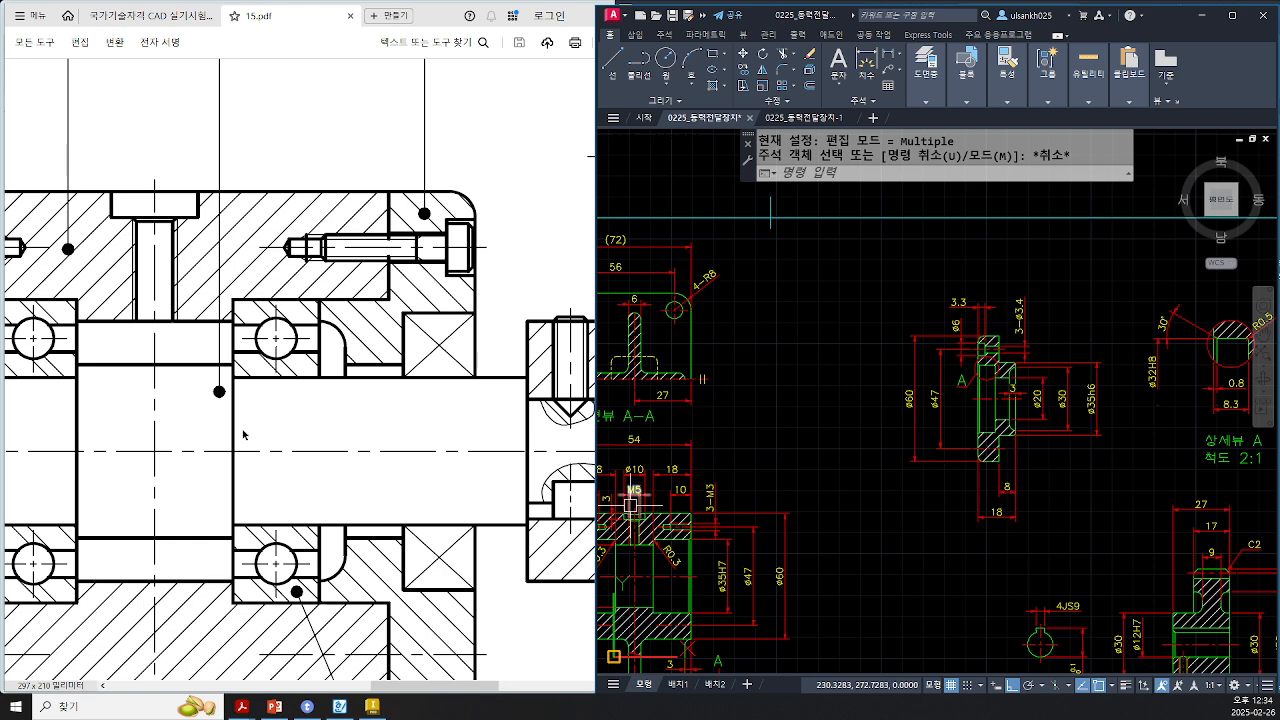
click(243, 434)
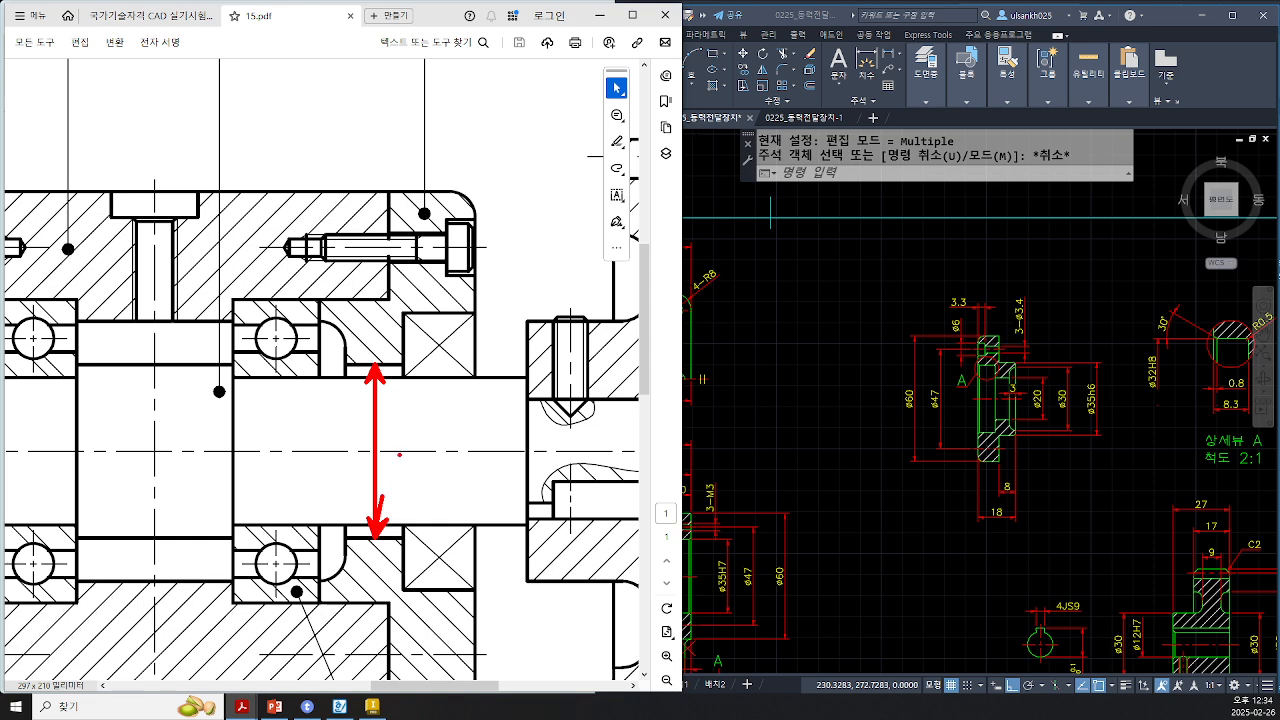
Step: Review the coupling, housing and shaft region of the assembly drawing PDF, then bring up the fit notes document
ctrl+scroll(434, 652, down, 1)
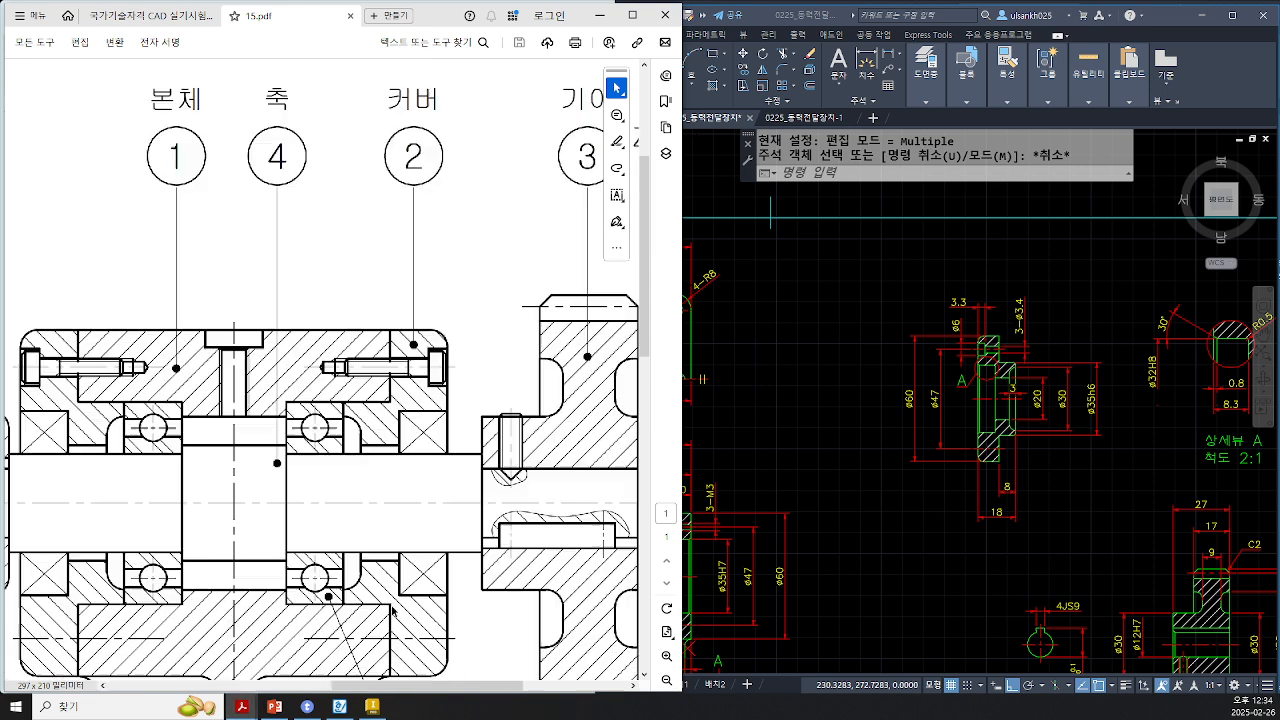
drag(498, 688, 420, 692)
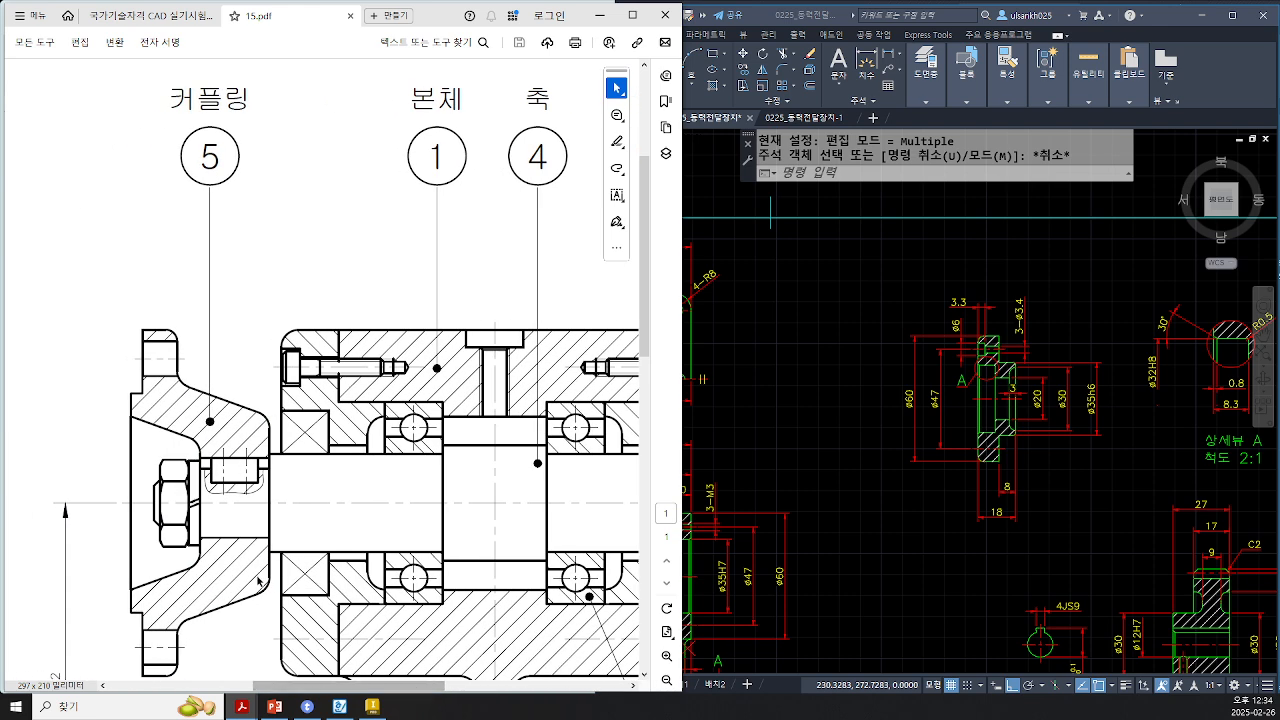
click(869, 479)
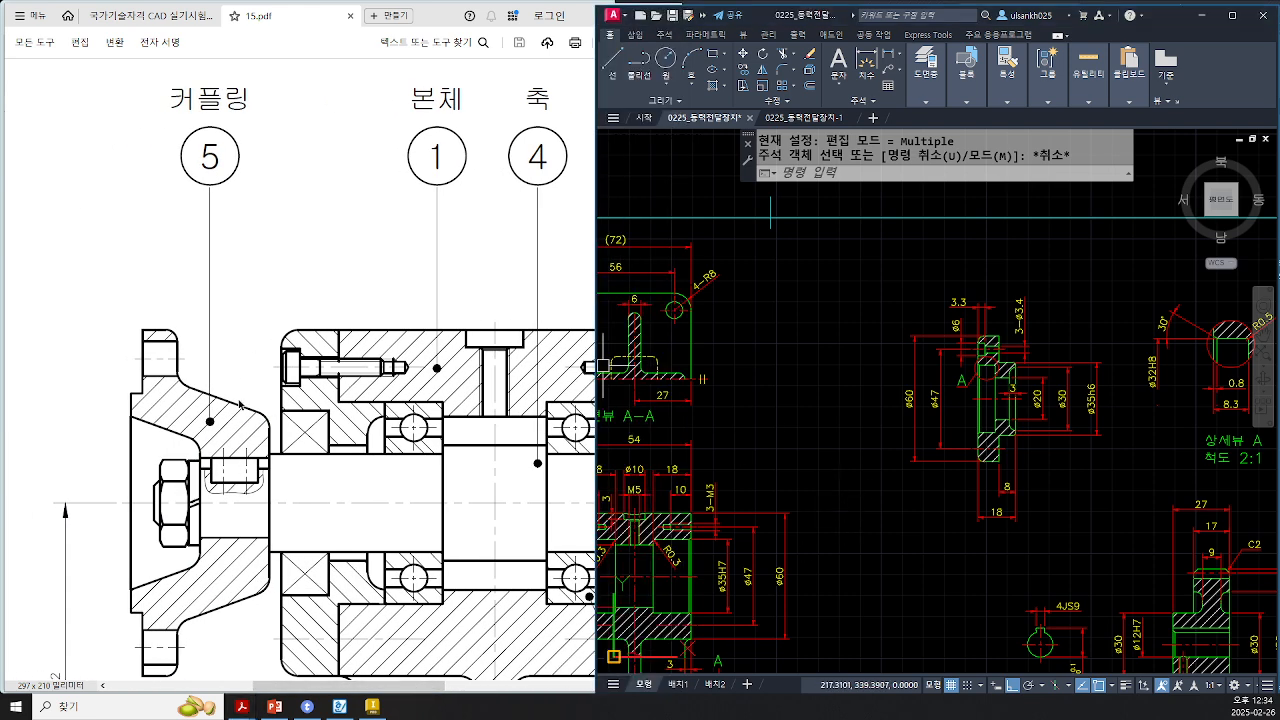
click(340, 706)
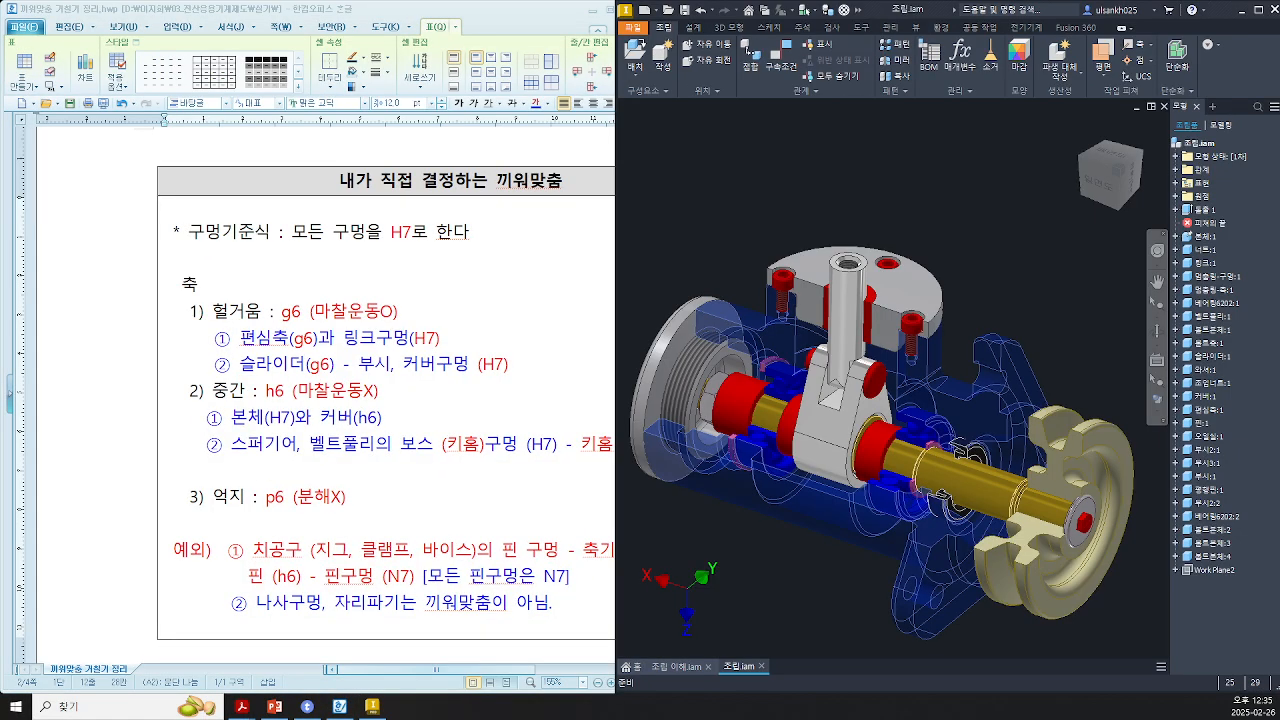
Step: Examine the slider, link and eccentric shaft region of the 3D assembly
scroll(853, 351, up, 5)
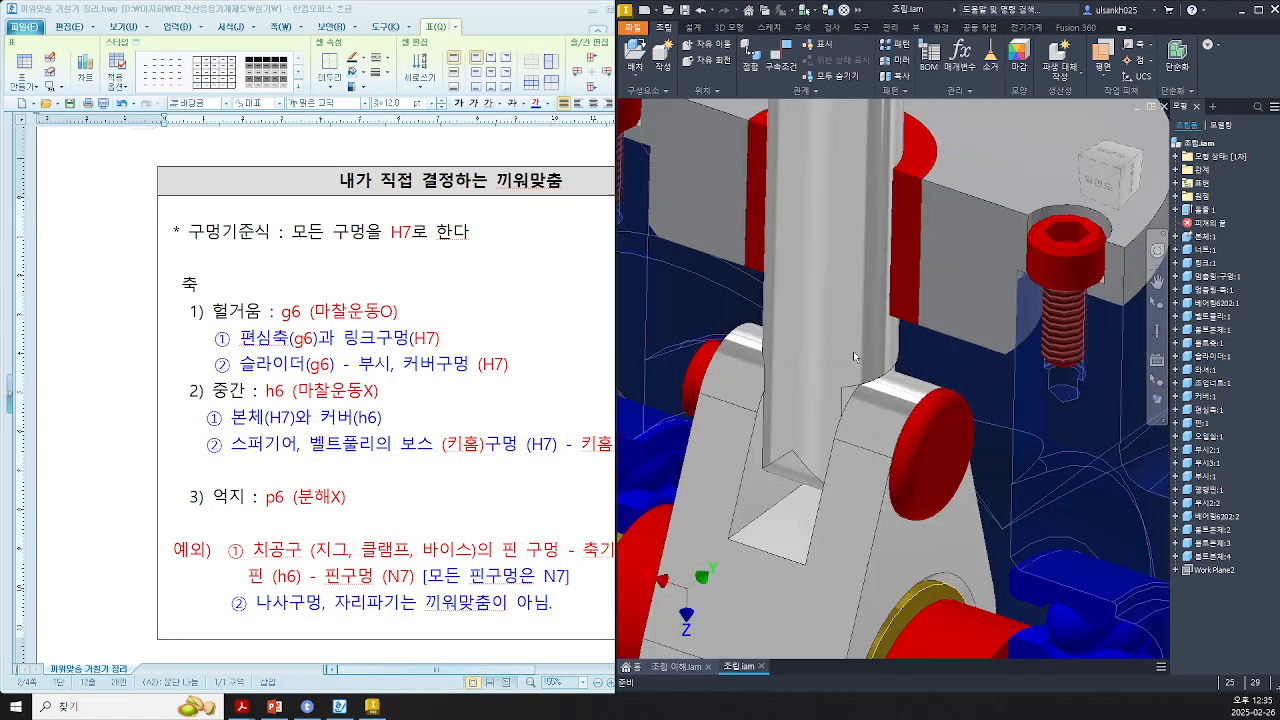
scroll(832, 240, down, 4)
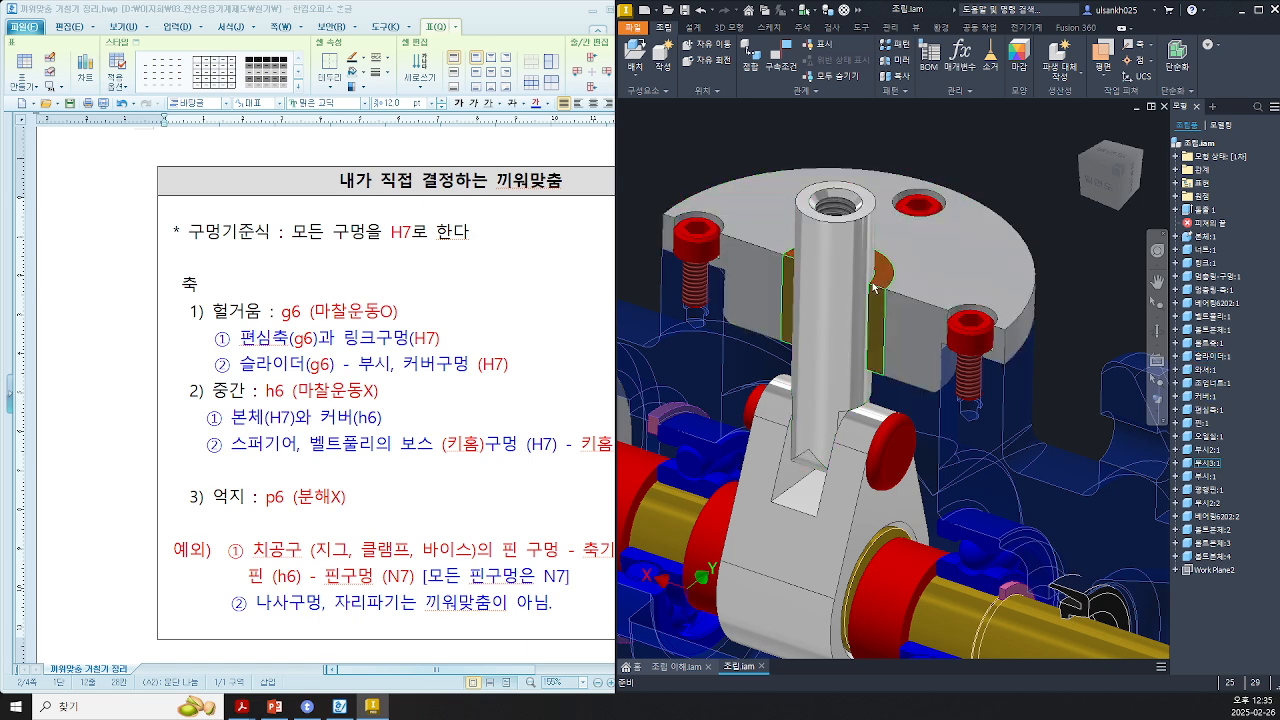
scroll(877, 290, up, 2)
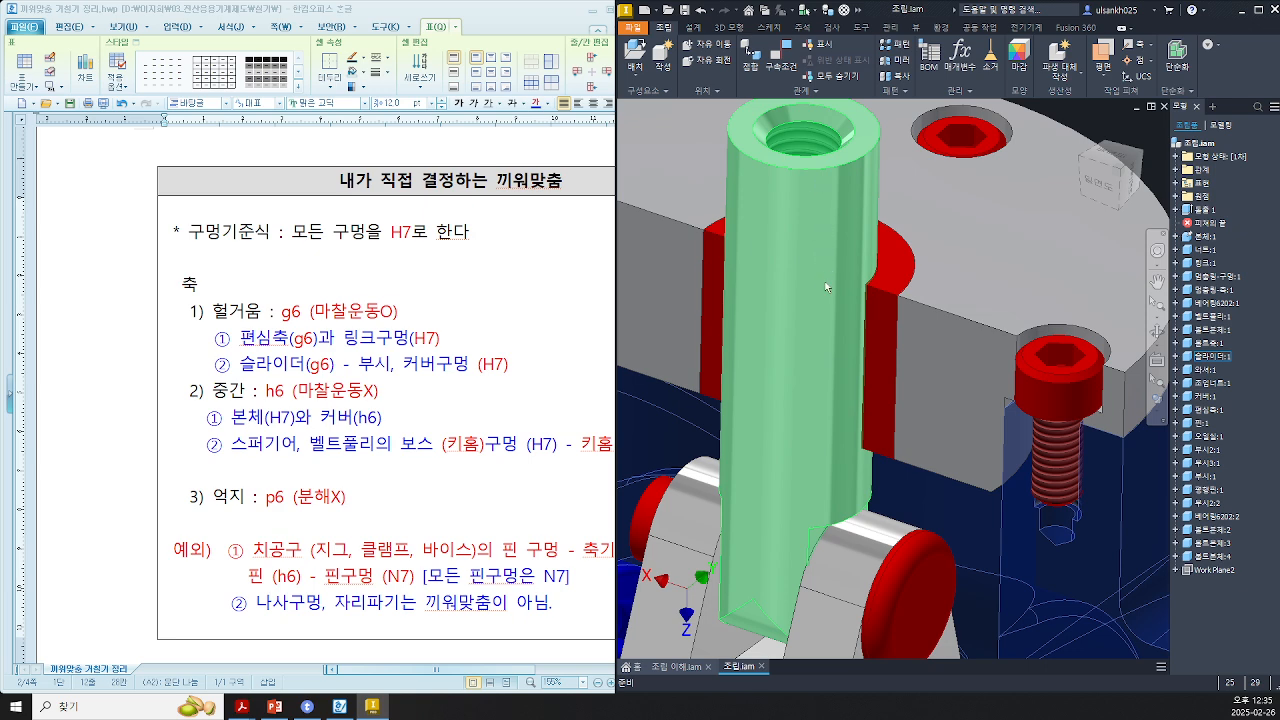
scroll(825, 287, down, 2)
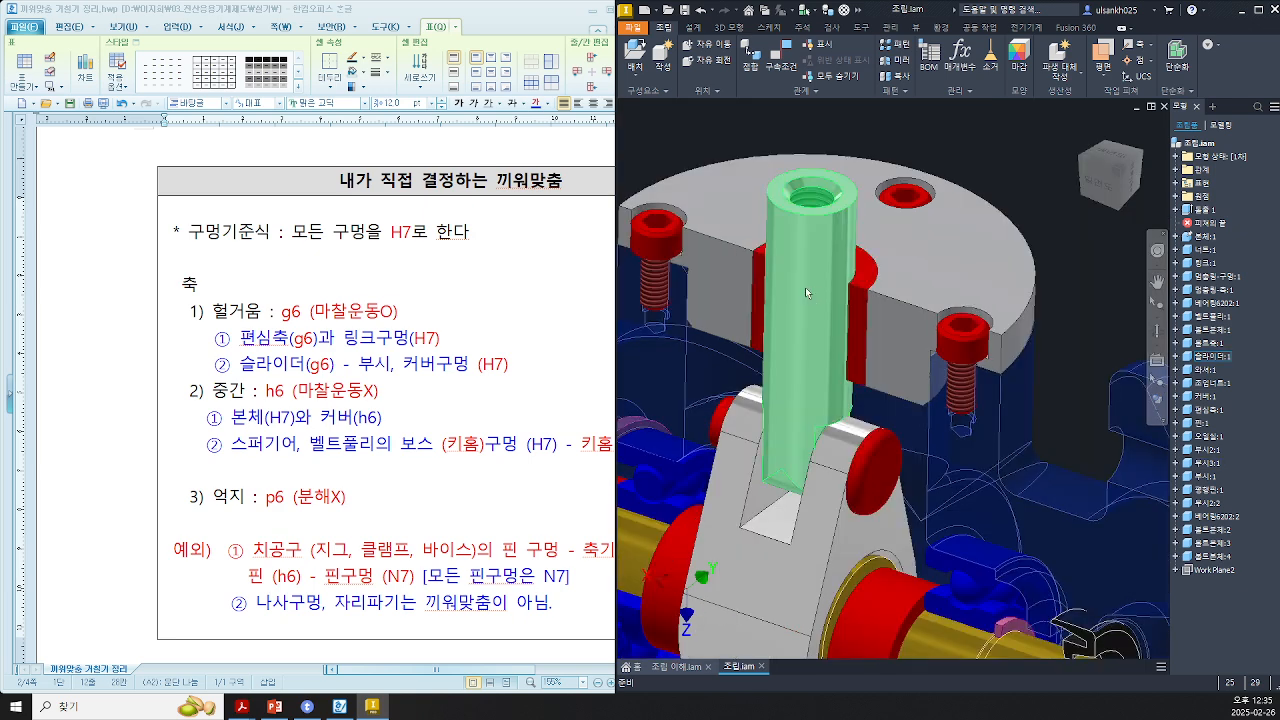
scroll(805, 287, down, 3)
middle_drag(805, 287, 778, 244)
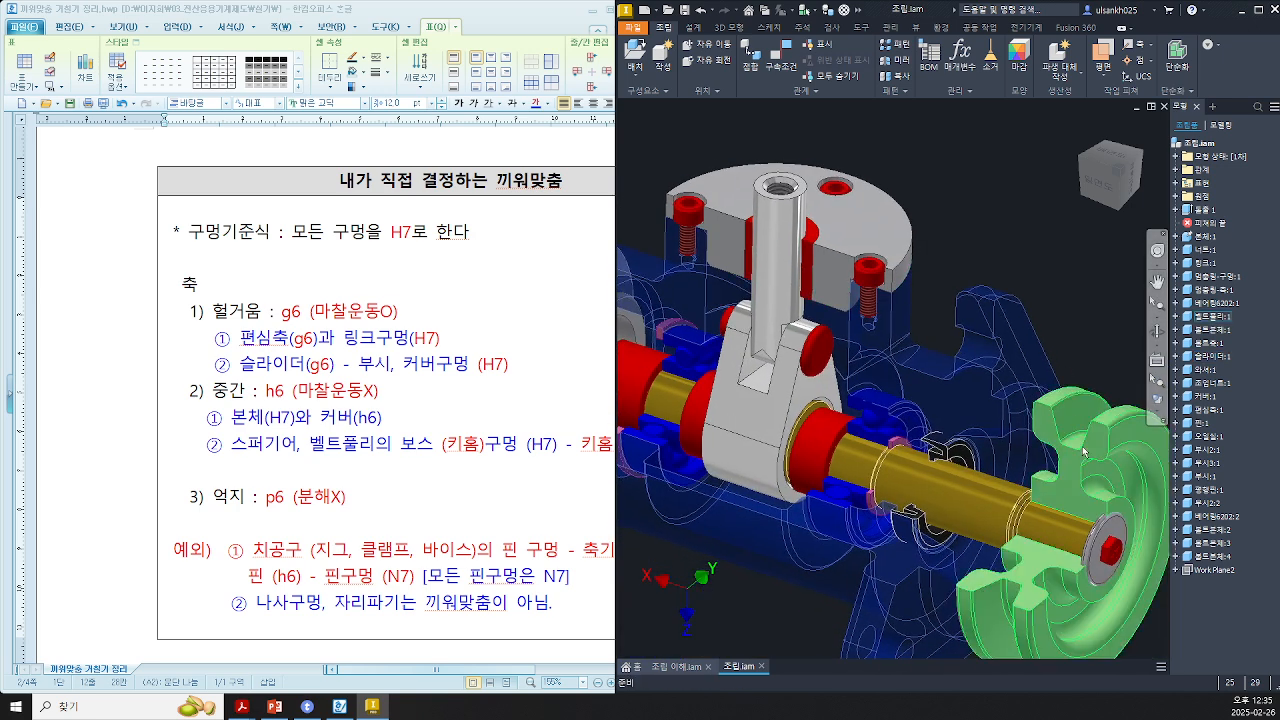
drag(1083, 452, 1017, 409)
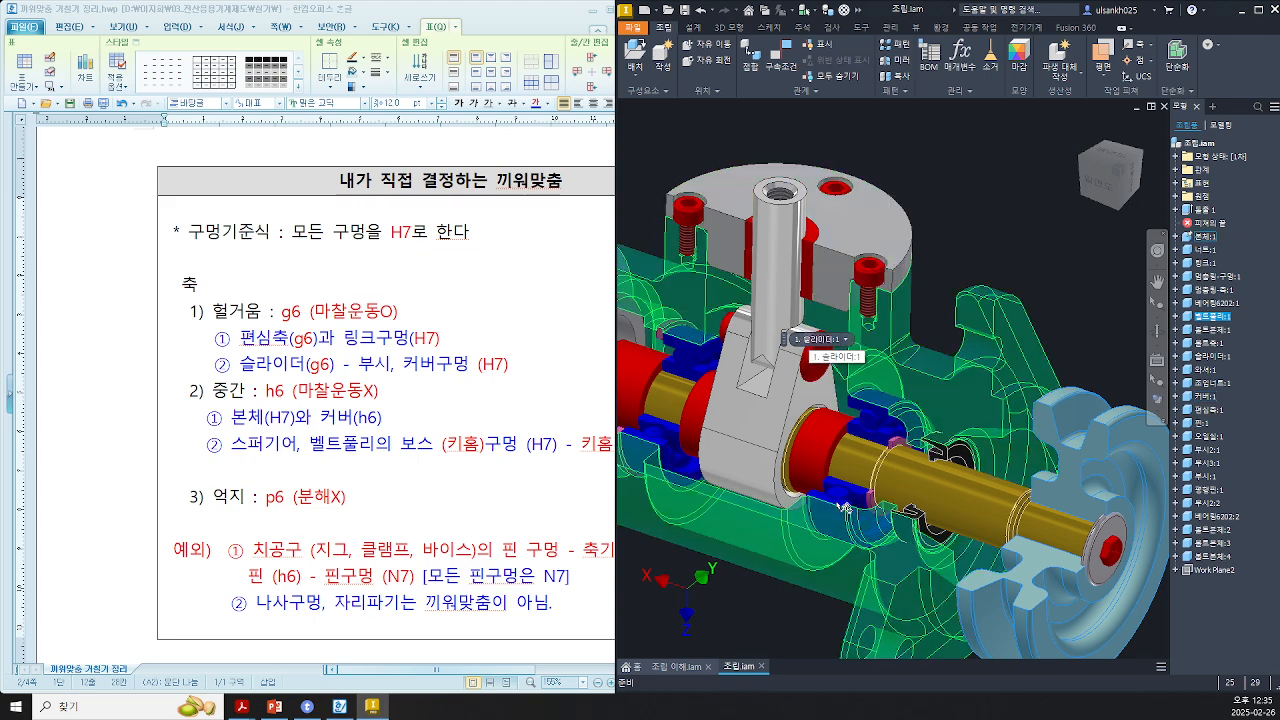
Step: Free-move the link away from the eccentric shaft, then update the assembly to restore its constrained position
scroll(877, 390, down, 5)
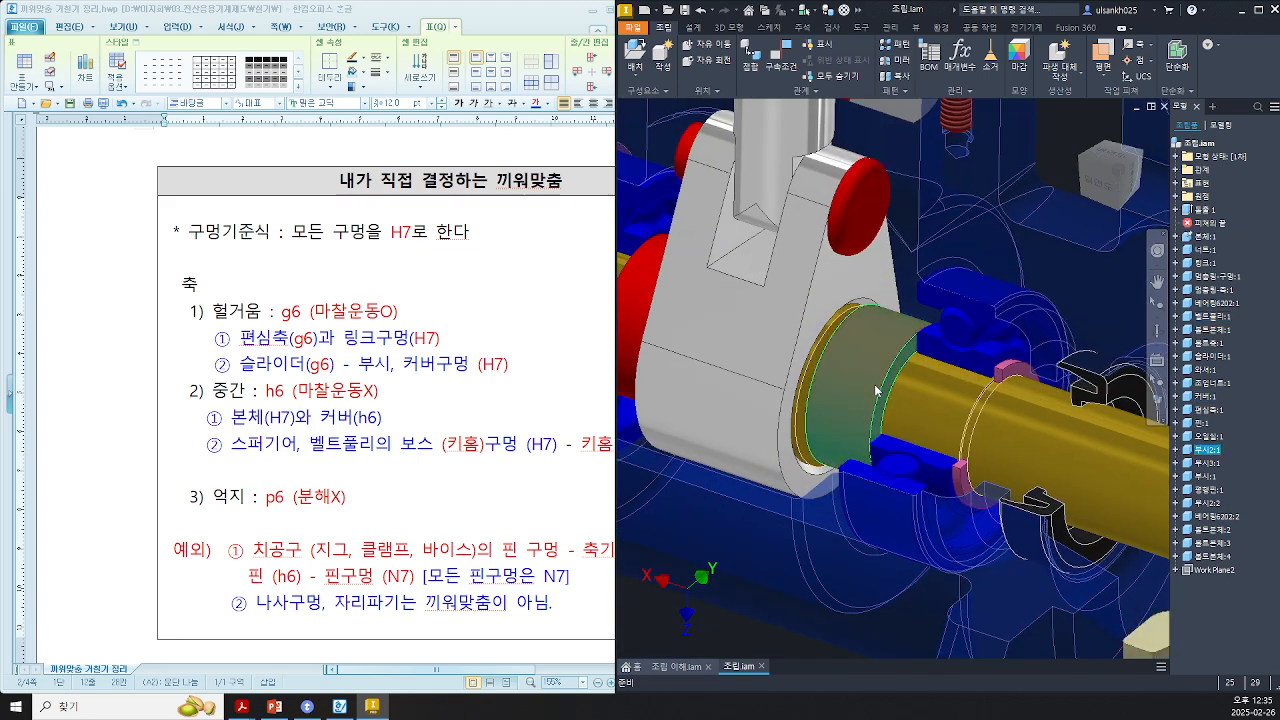
right_click(876, 386)
click(918, 254)
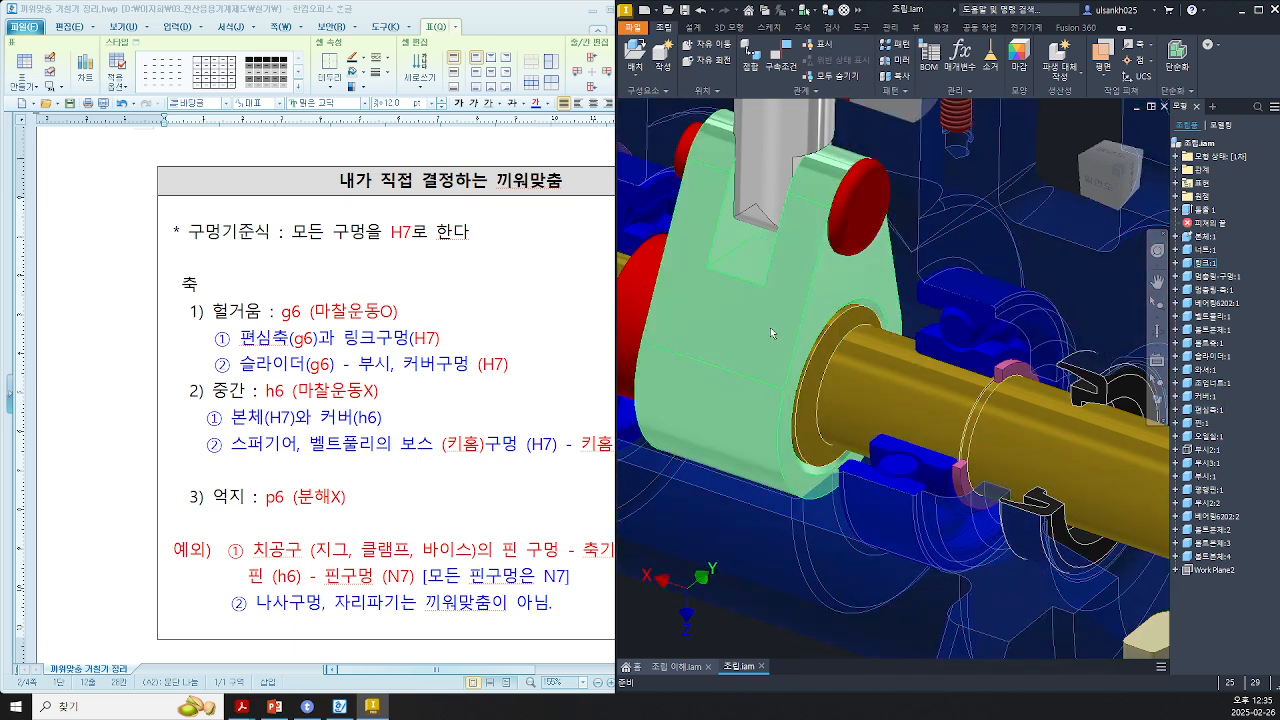
click(700, 44)
drag(769, 322, 1006, 288)
scroll(975, 318, up, 3)
middle_drag(940, 354, 805, 449)
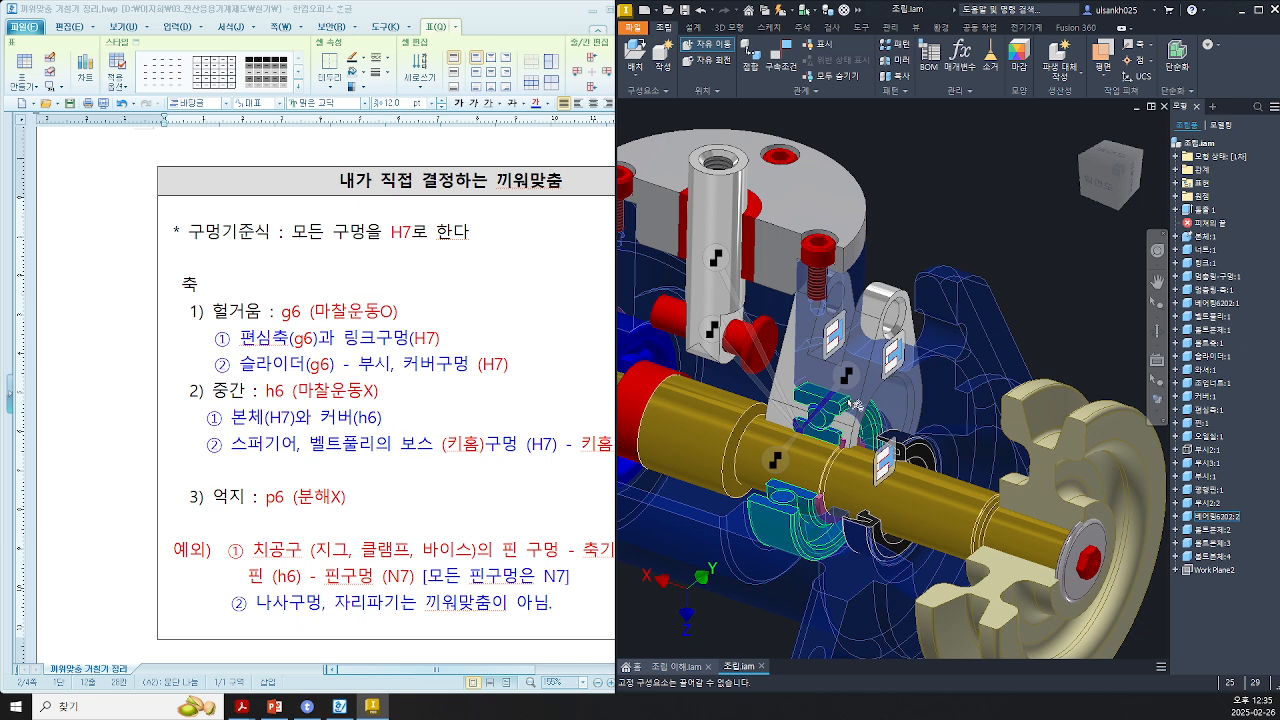
drag(848, 399, 997, 170)
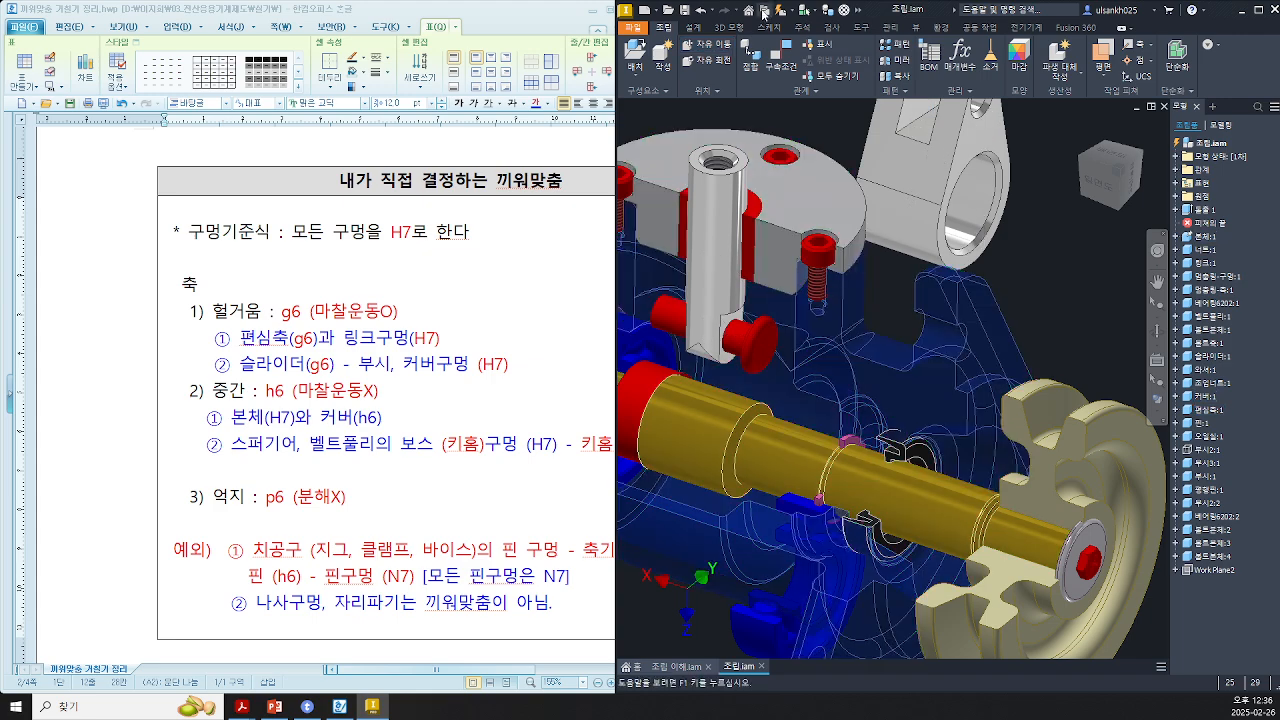
click(764, 12)
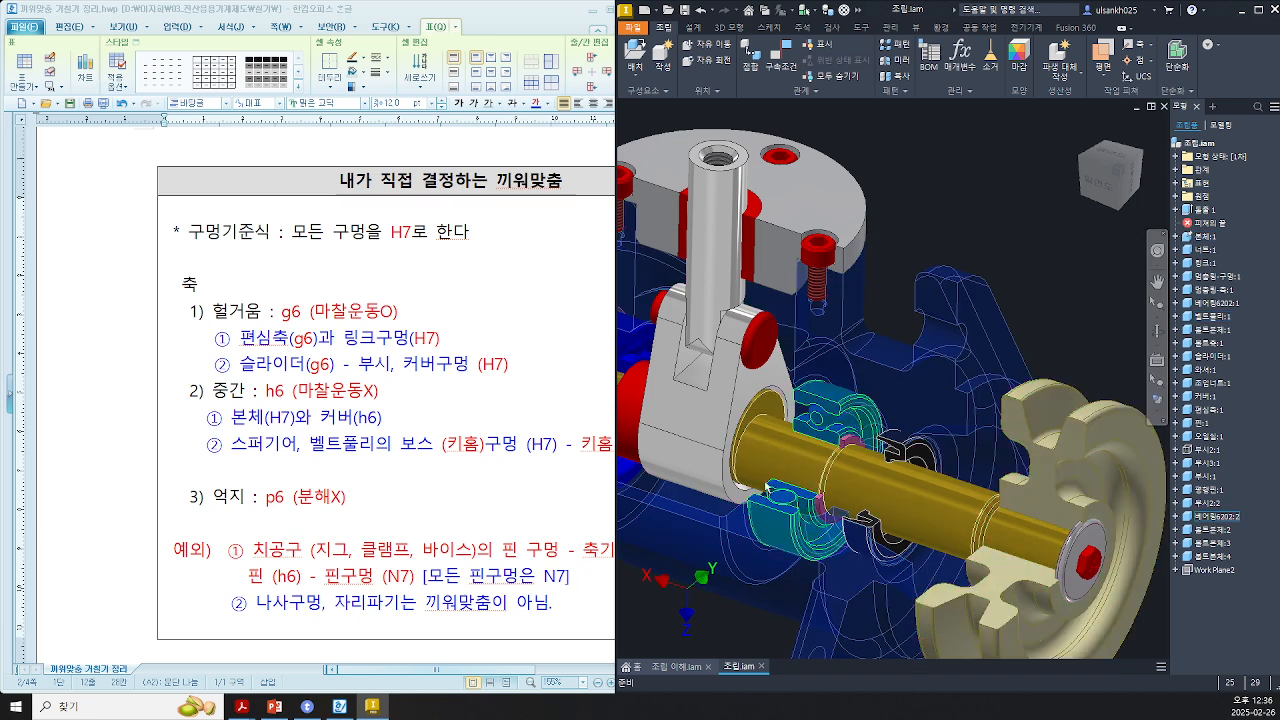
Step: Apply the 다이아몬드 플레이트 (diamond plate) appearance to the eccentric shaft
drag(1088, 486, 1100, 432)
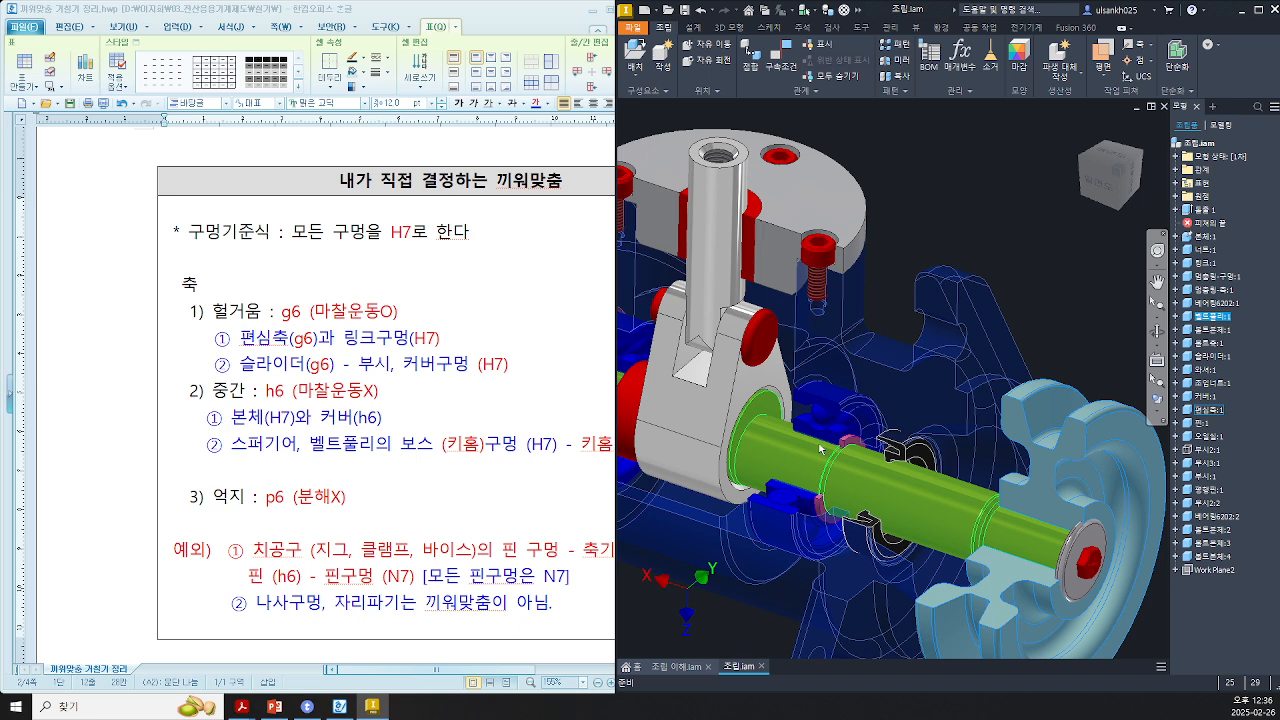
scroll(745, 428, up, 3)
scroll(747, 429, down, 6)
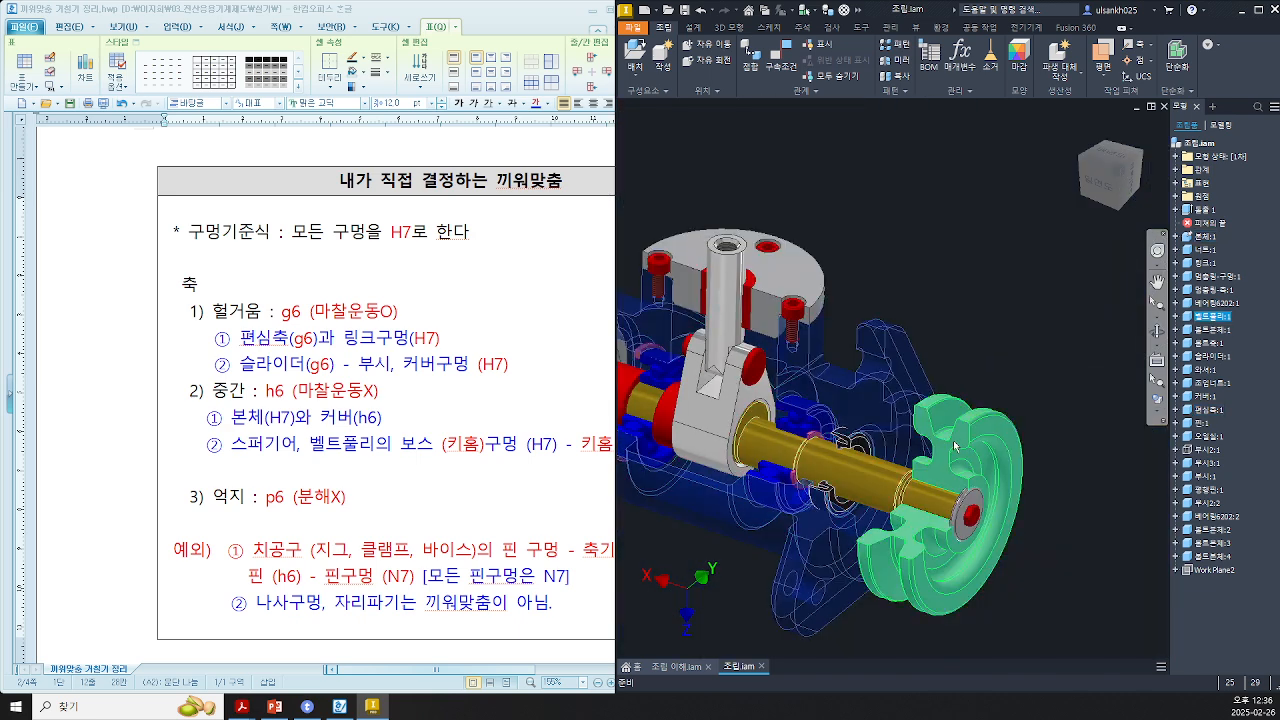
drag(957, 444, 915, 472)
scroll(752, 408, up, 4)
click(752, 408)
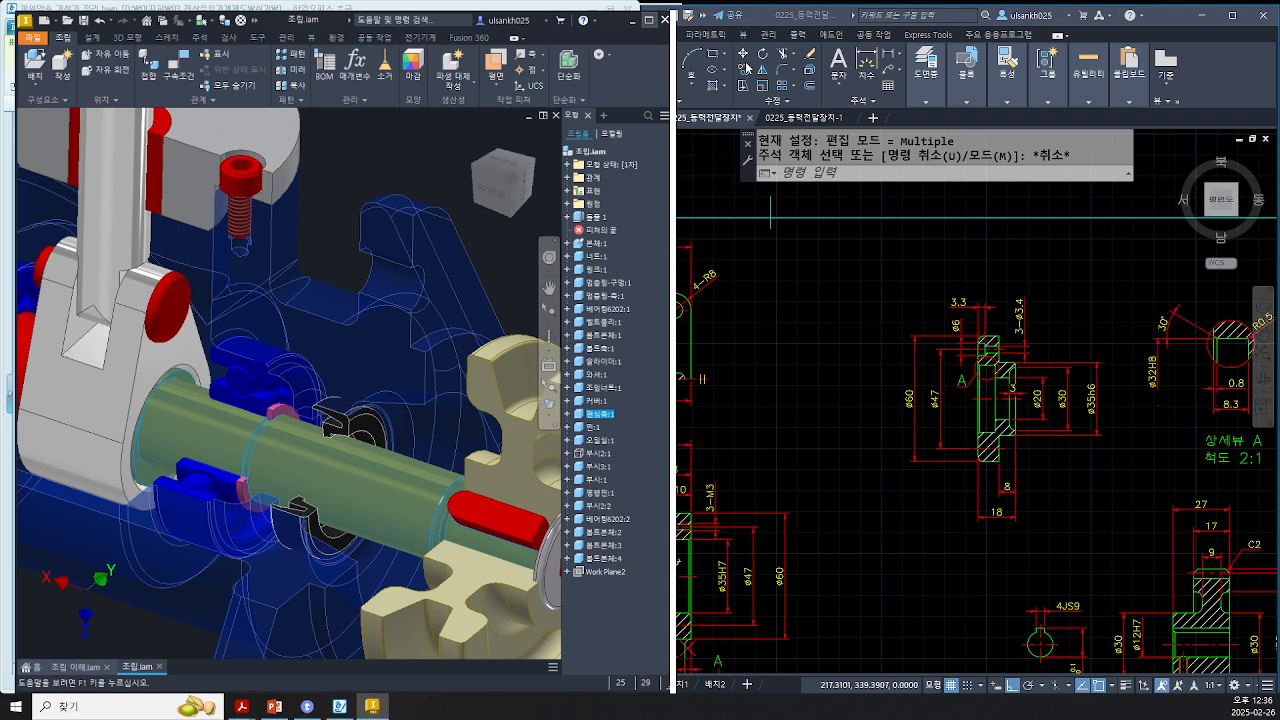
click(649, 20)
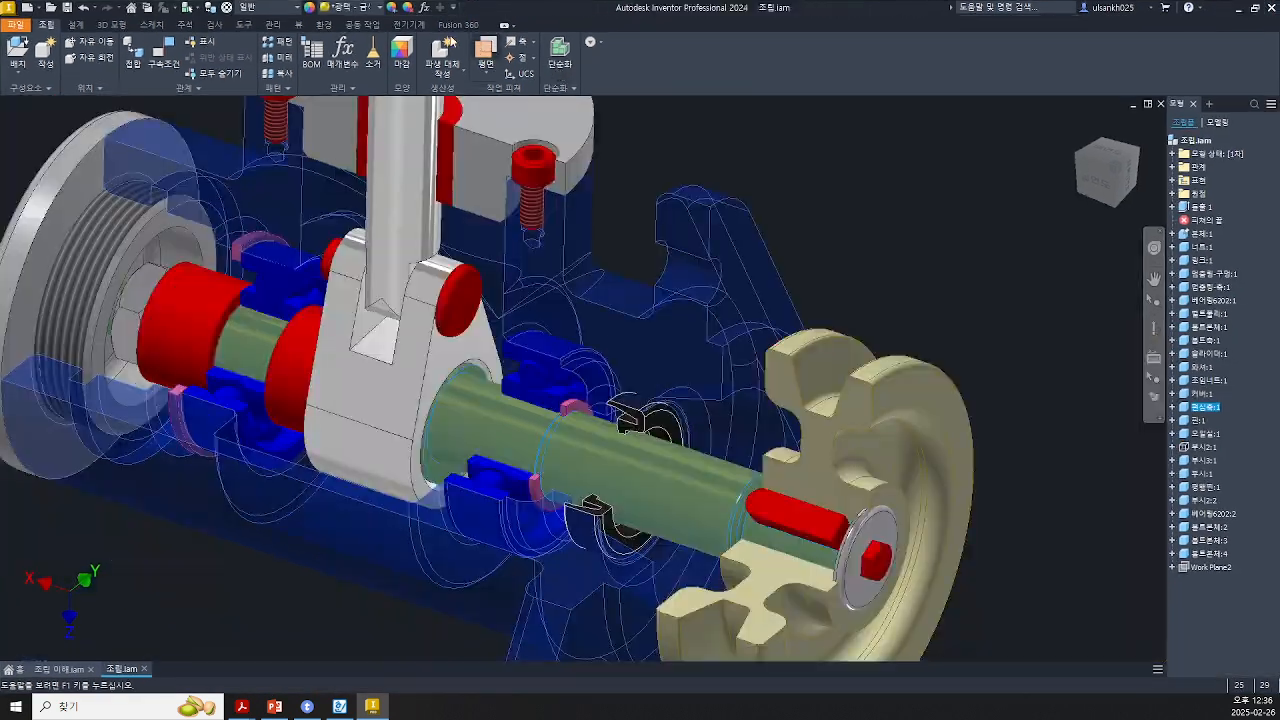
click(359, 9)
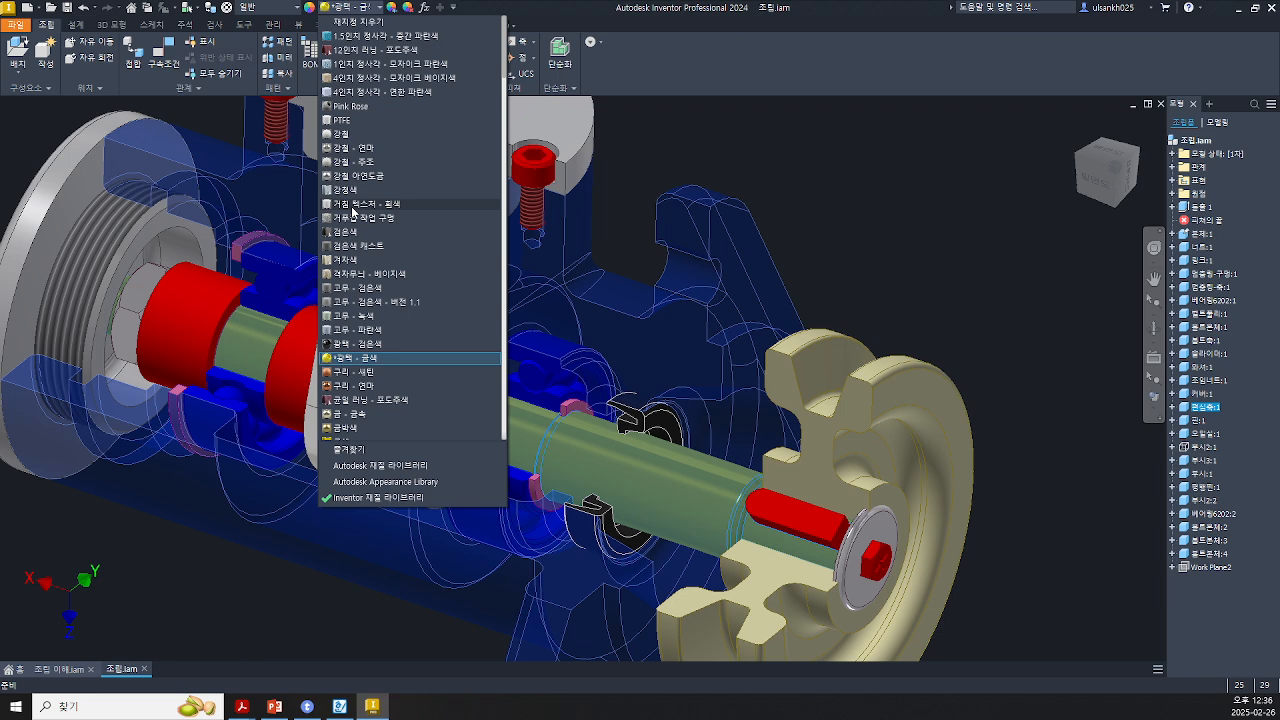
scroll(390, 366, down, 8)
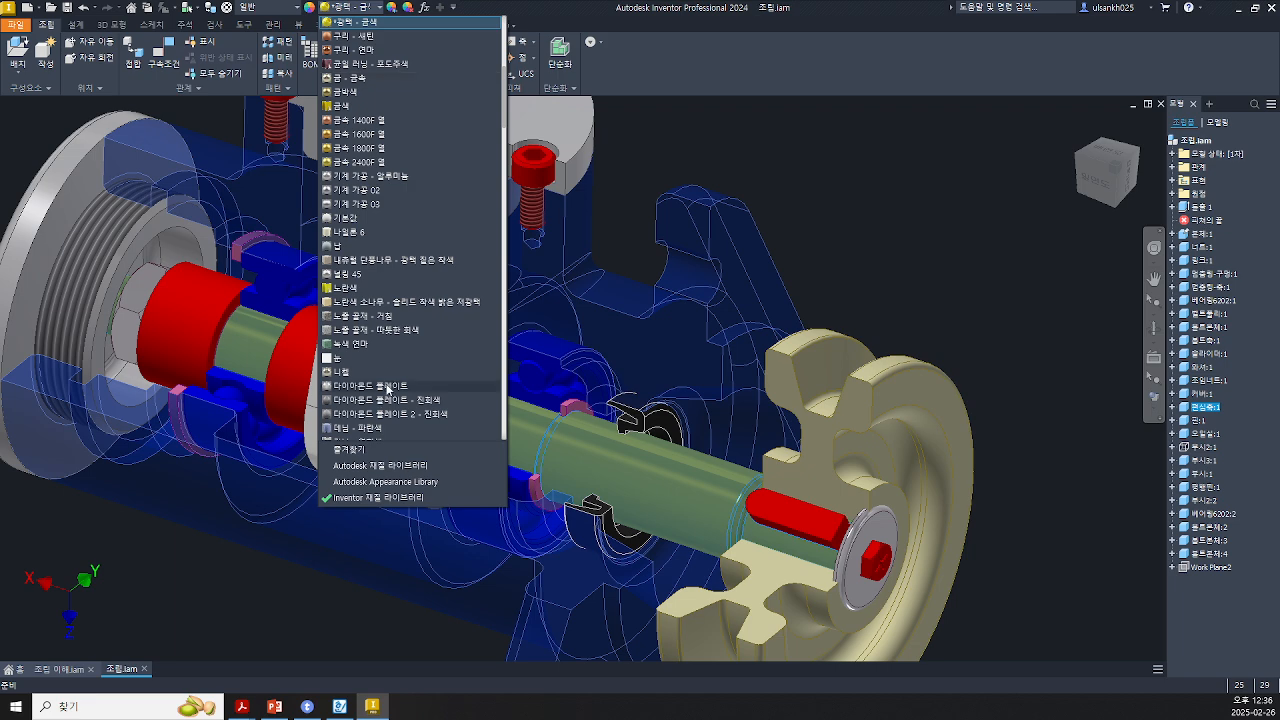
click(391, 386)
Step: Free-move the eccentric shaft out of the link's bore to examine how the two parts fit
middle_drag(493, 404, 530, 373)
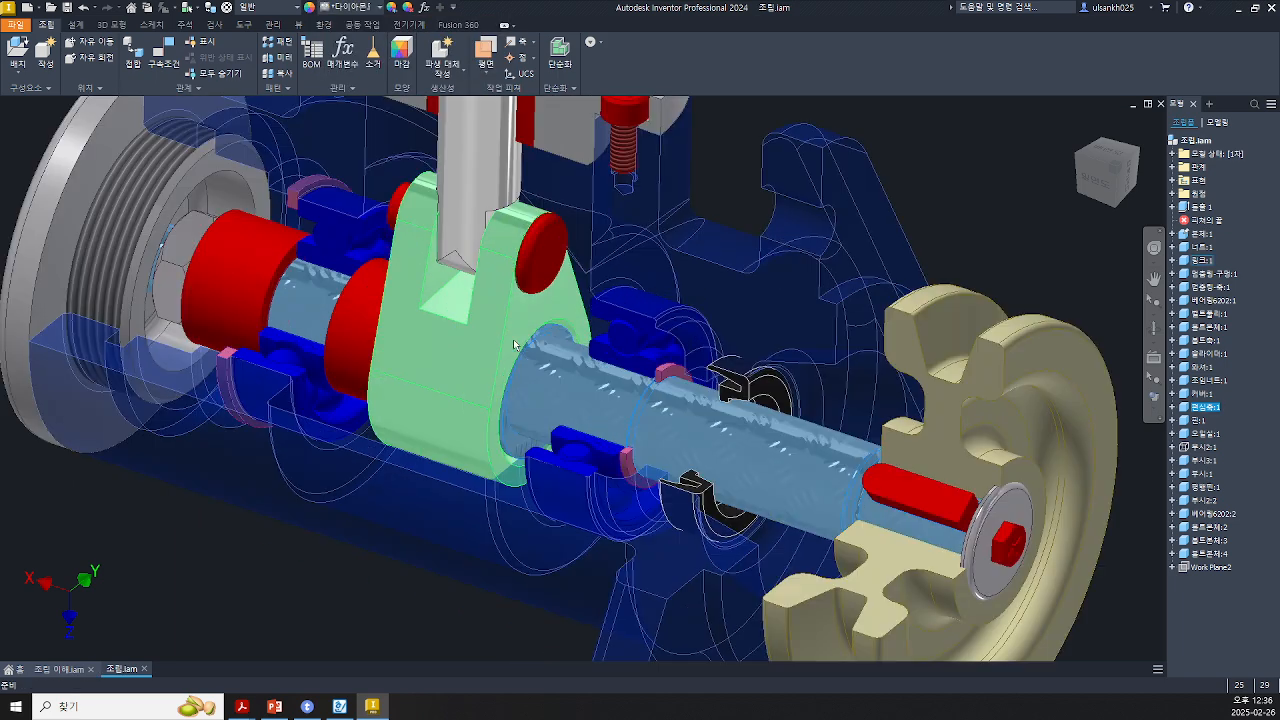
scroll(514, 343, up, 5)
drag(668, 424, 506, 360)
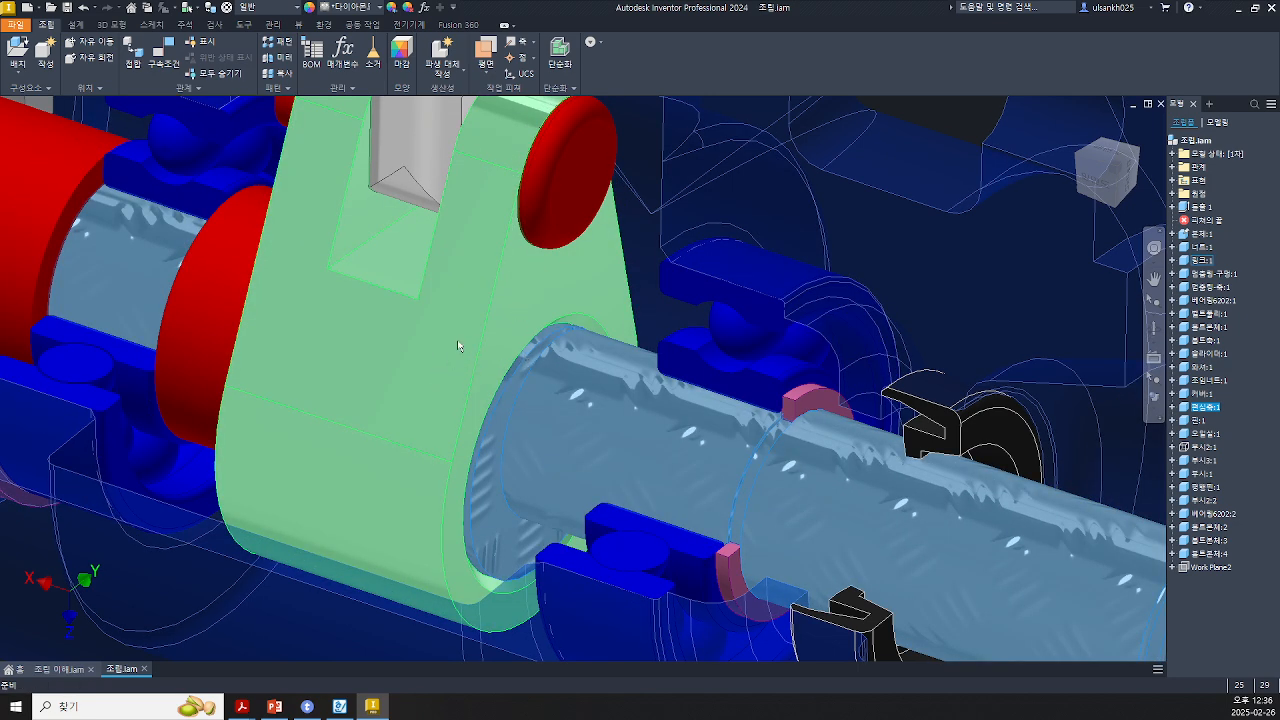
click(483, 311)
mouse_move(485, 309)
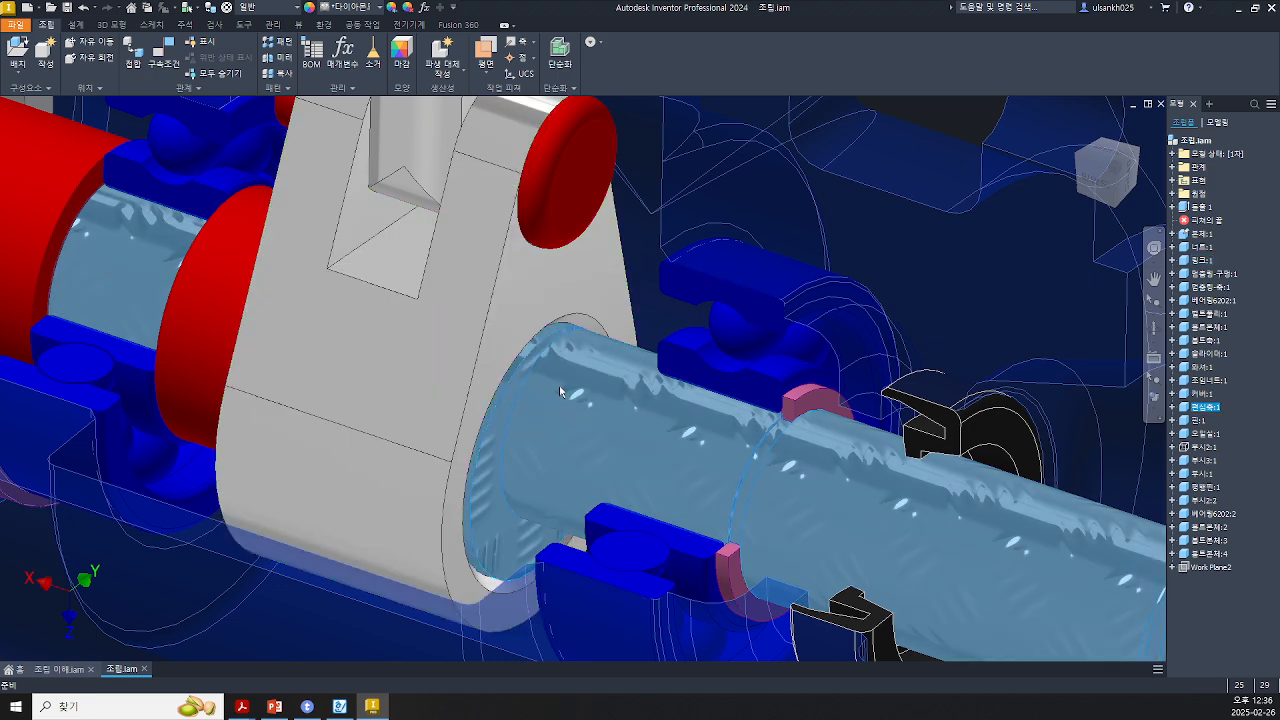
drag(559, 385, 527, 344)
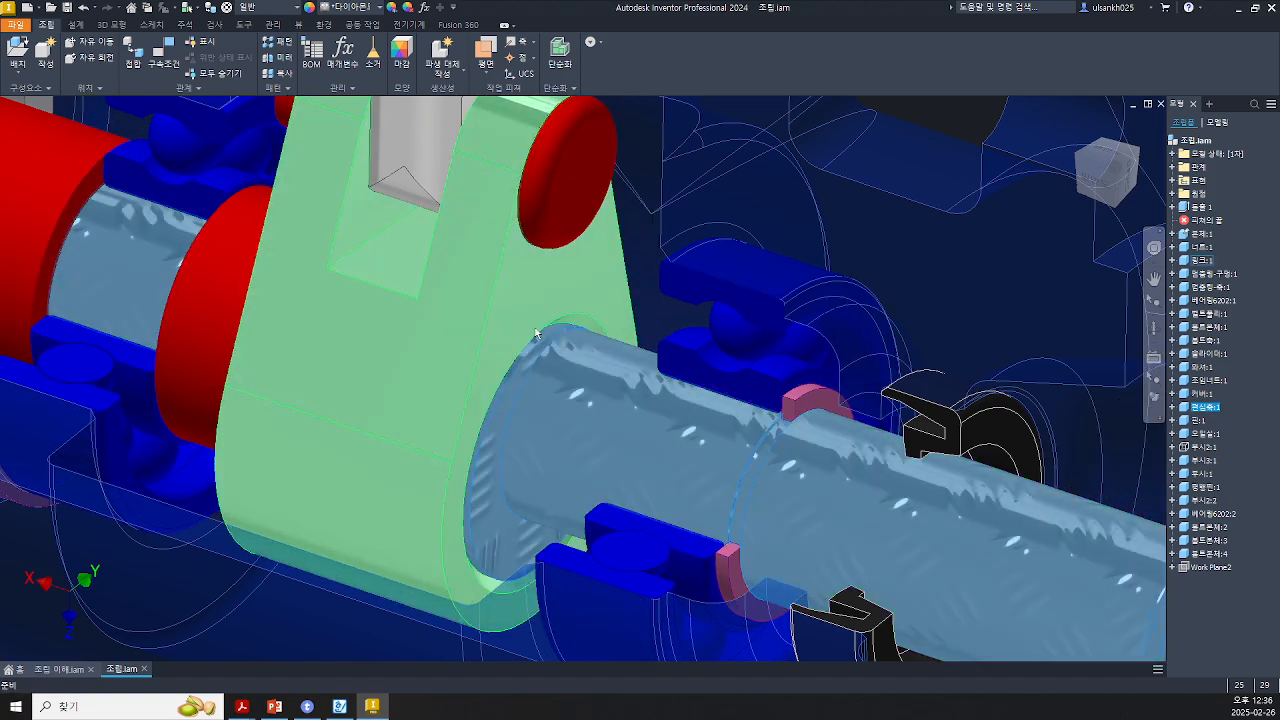
click(97, 42)
drag(780, 430, 916, 222)
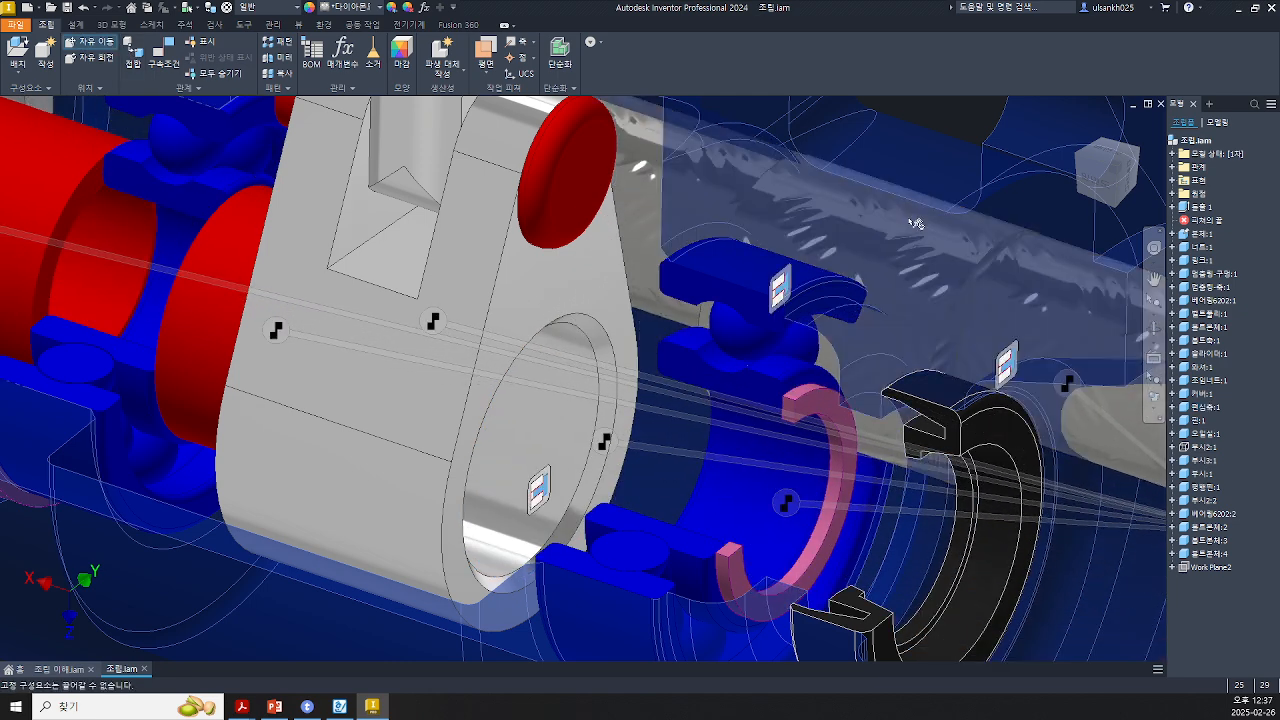
click(529, 415)
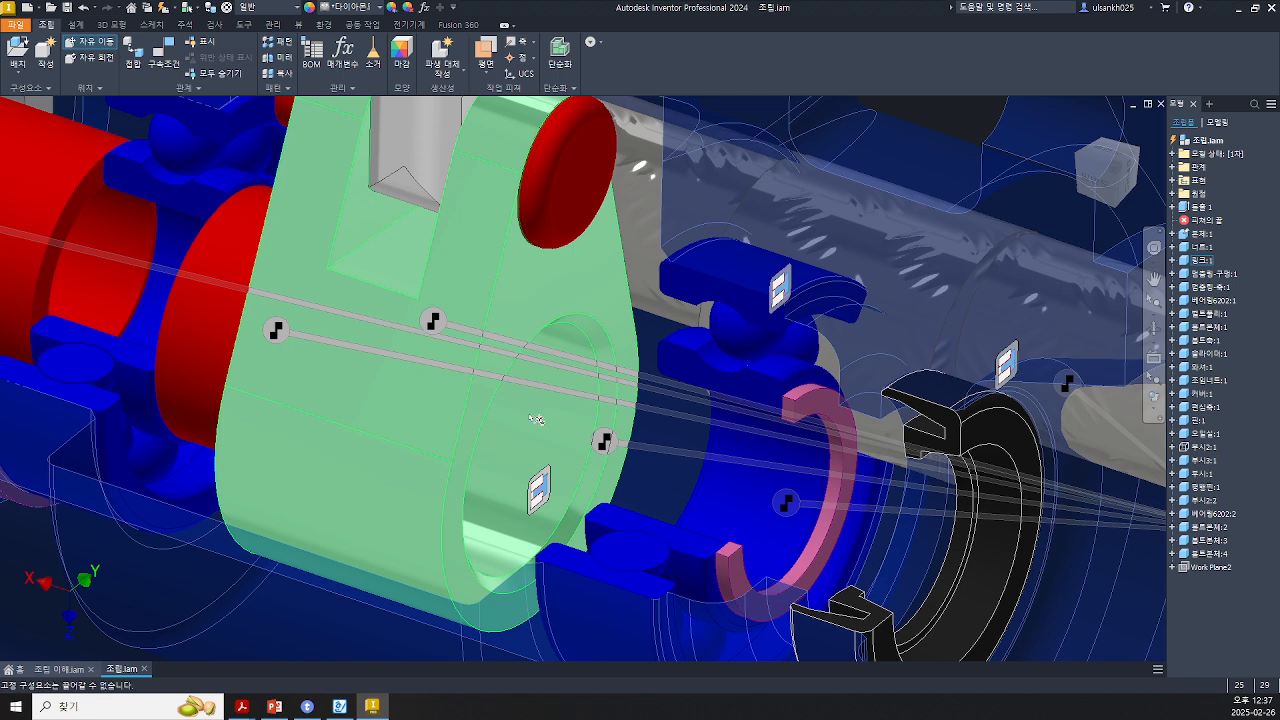
Step: Review the shaft fit rules in the notes document, going over the g6, h6 and p6 cases
click(340, 707)
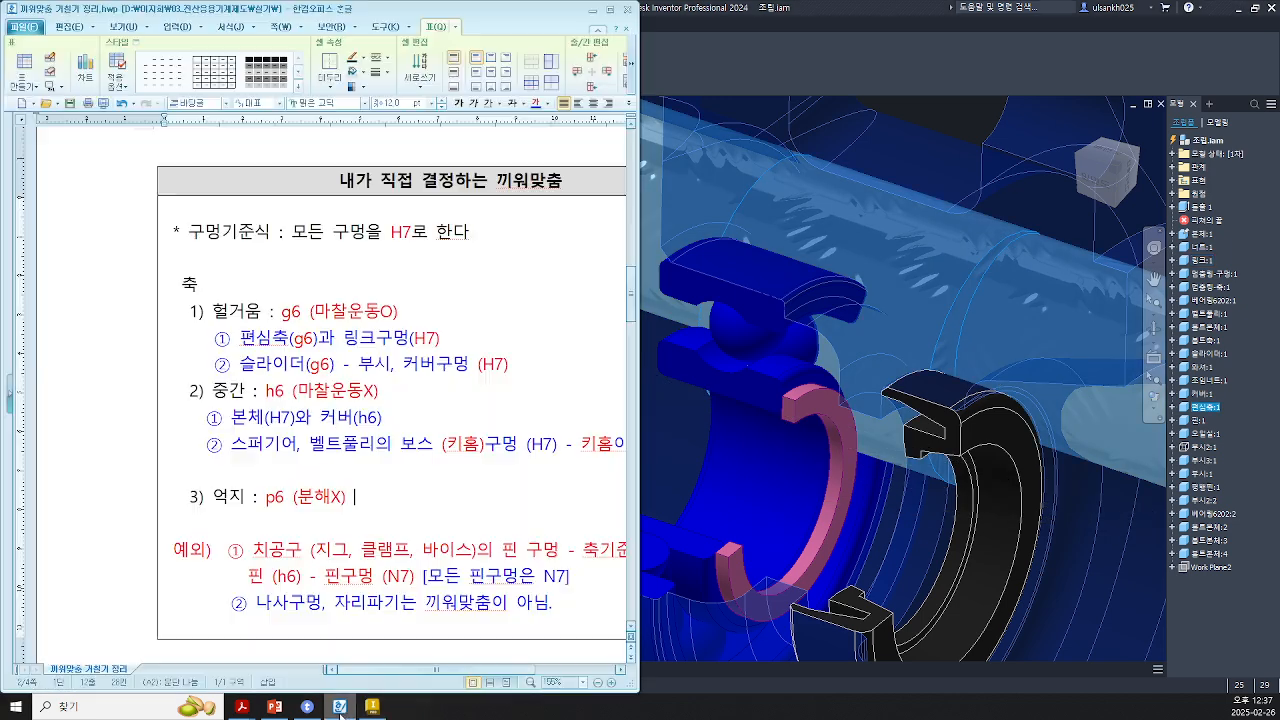
drag(236, 338, 320, 338)
drag(238, 365, 327, 366)
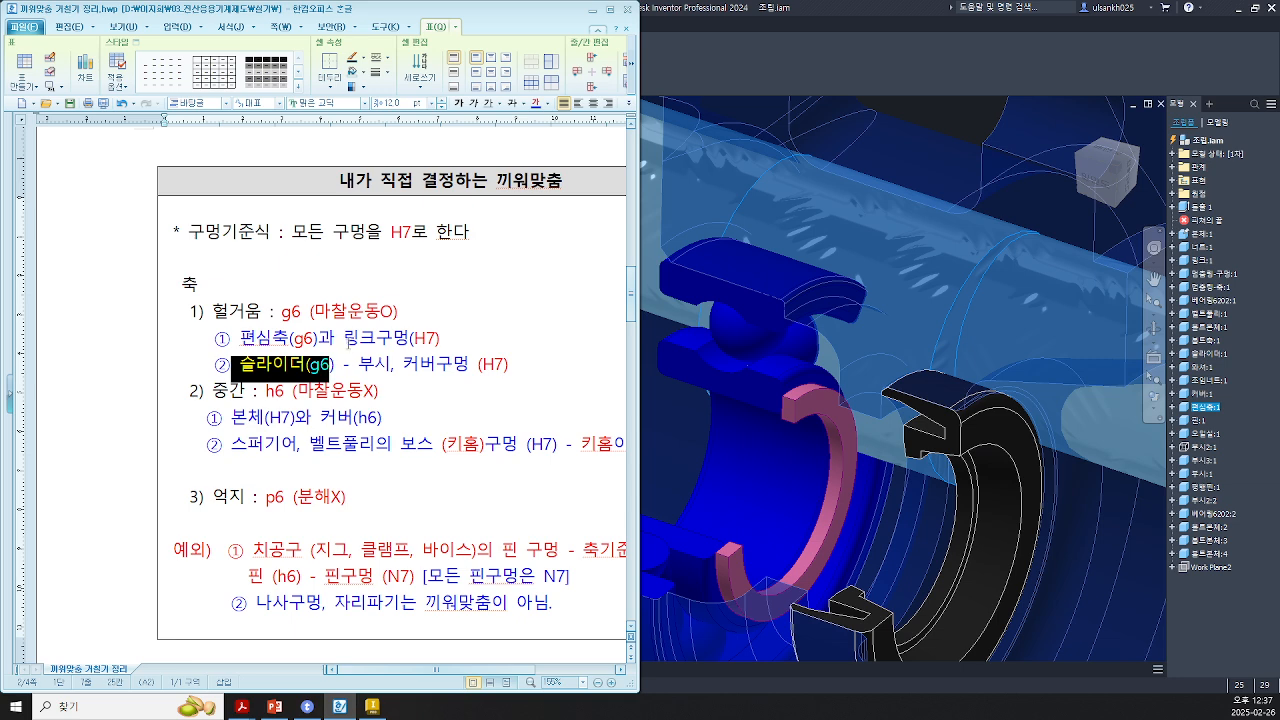
drag(210, 338, 502, 375)
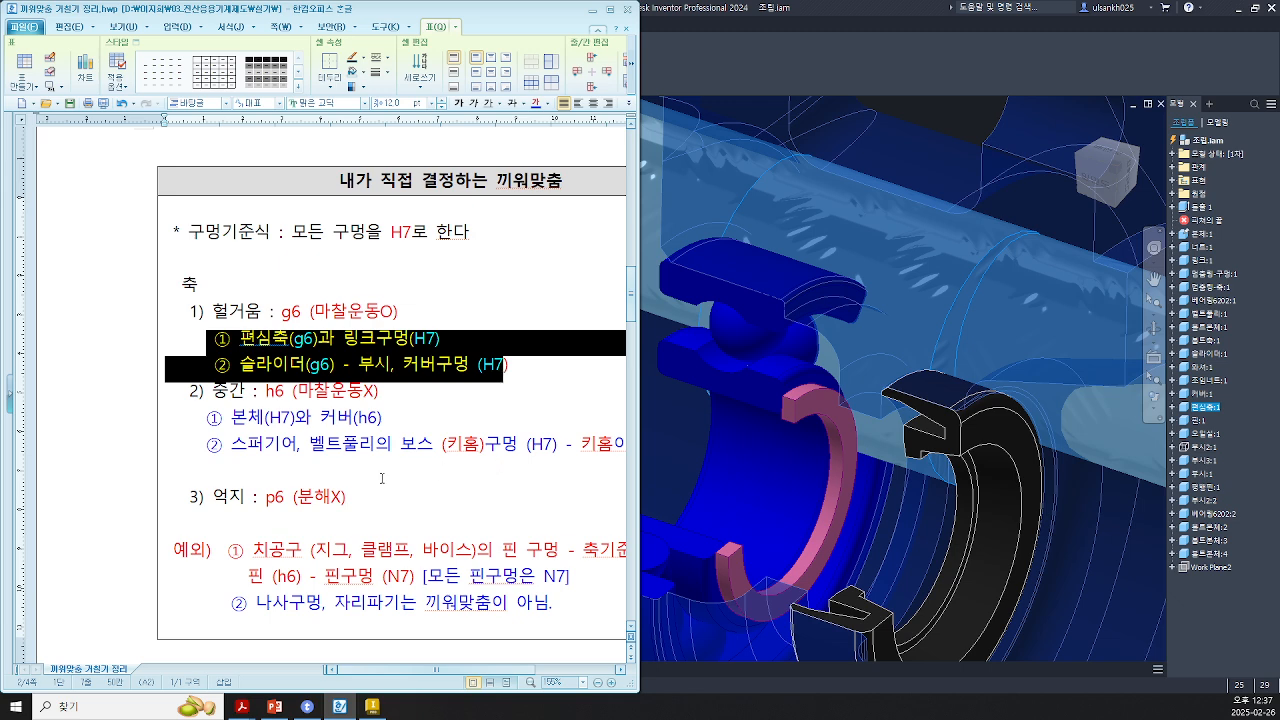
click(223, 417)
drag(223, 417, 386, 420)
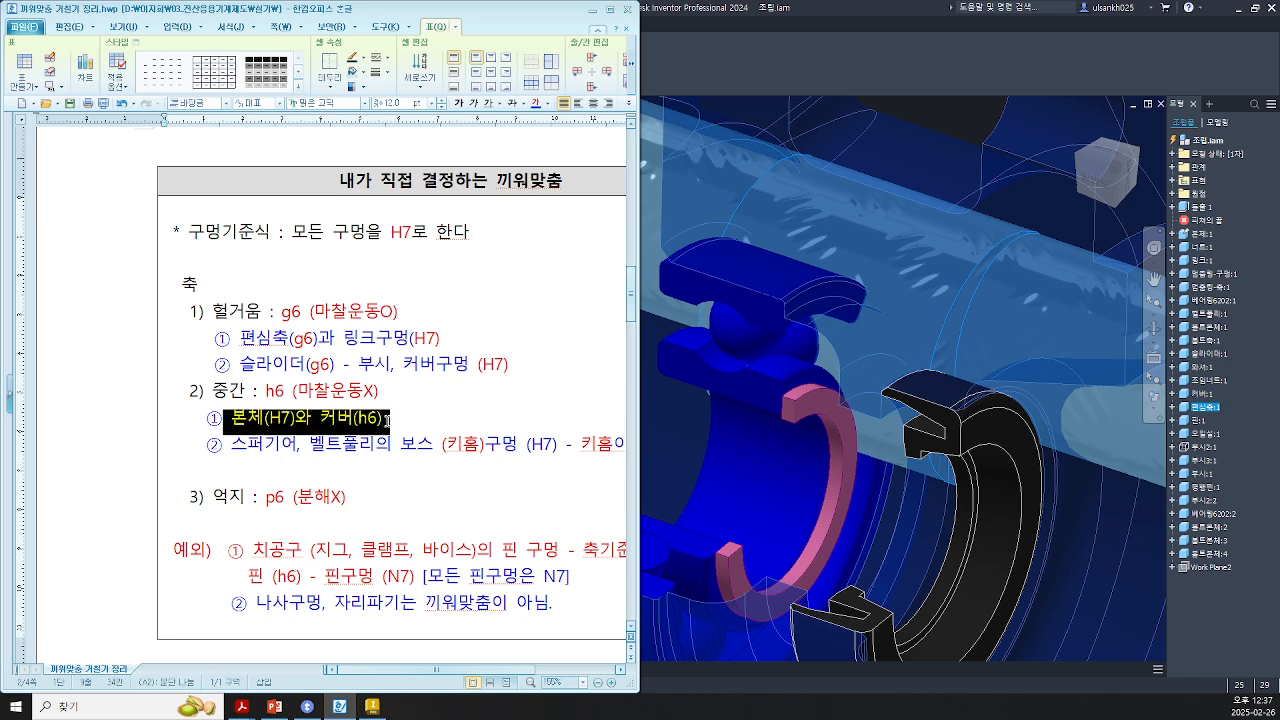
drag(231, 445, 635, 449)
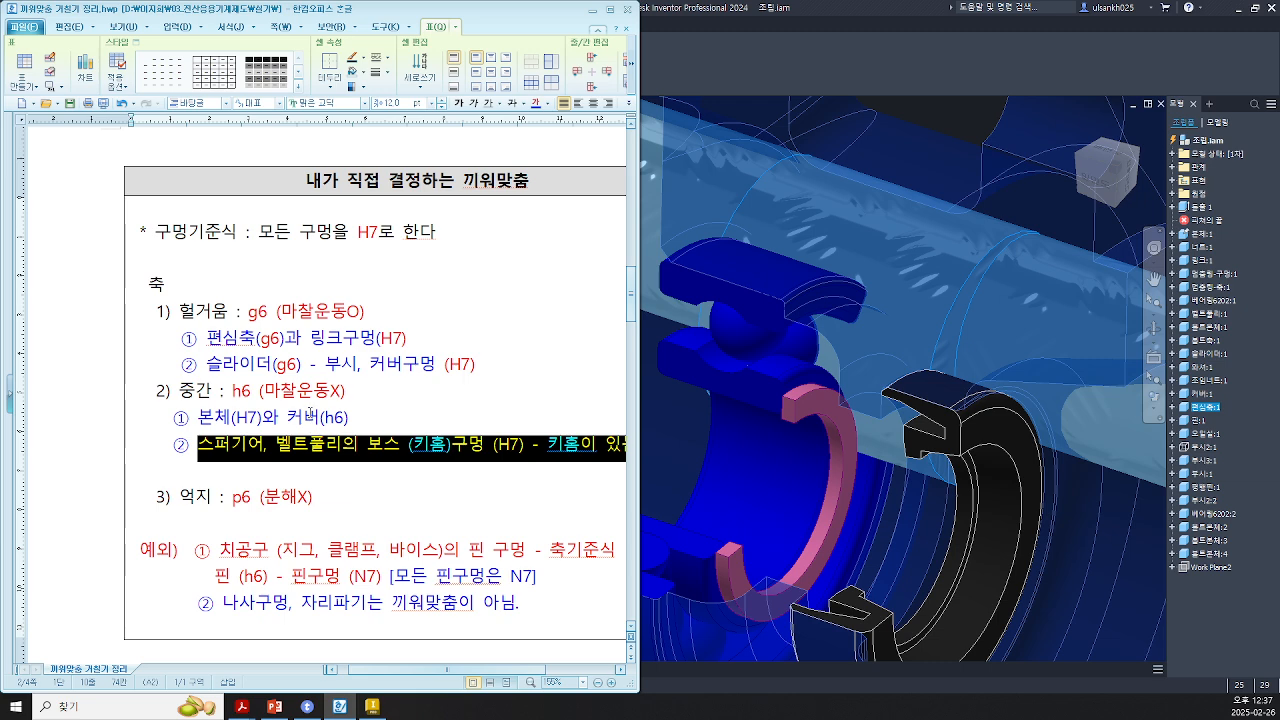
drag(232, 392, 264, 392)
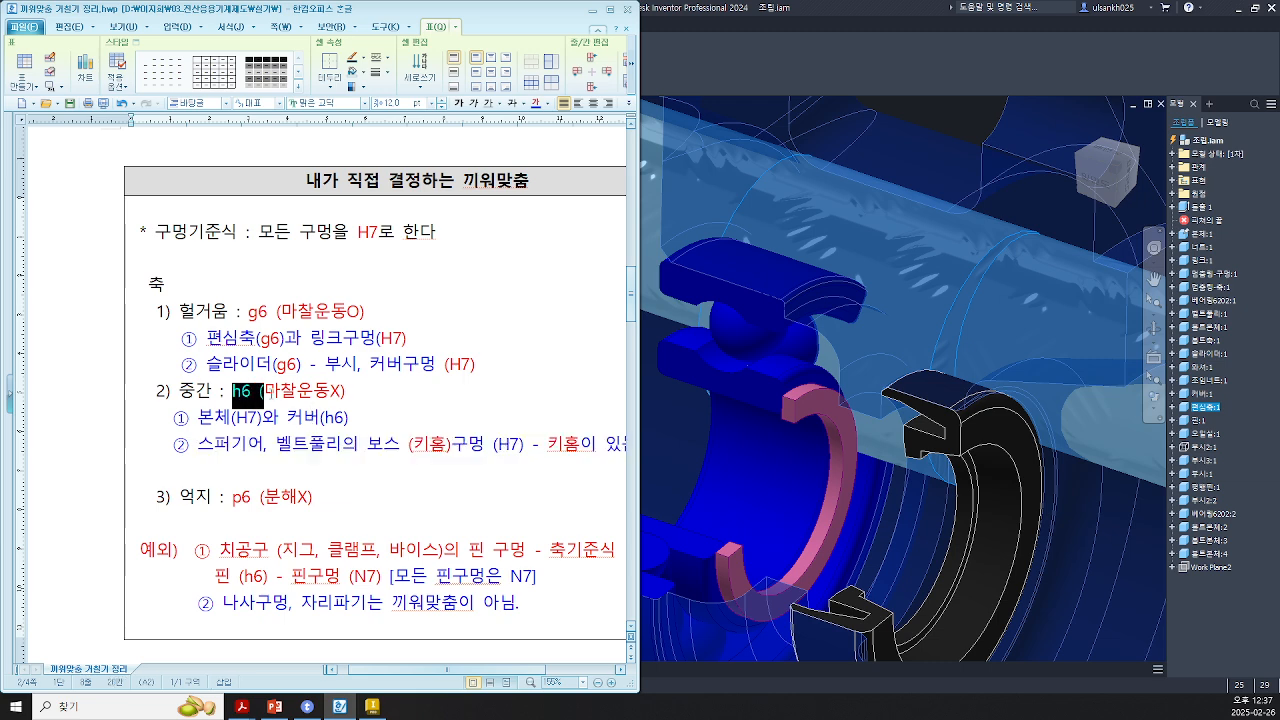
drag(225, 497, 291, 503)
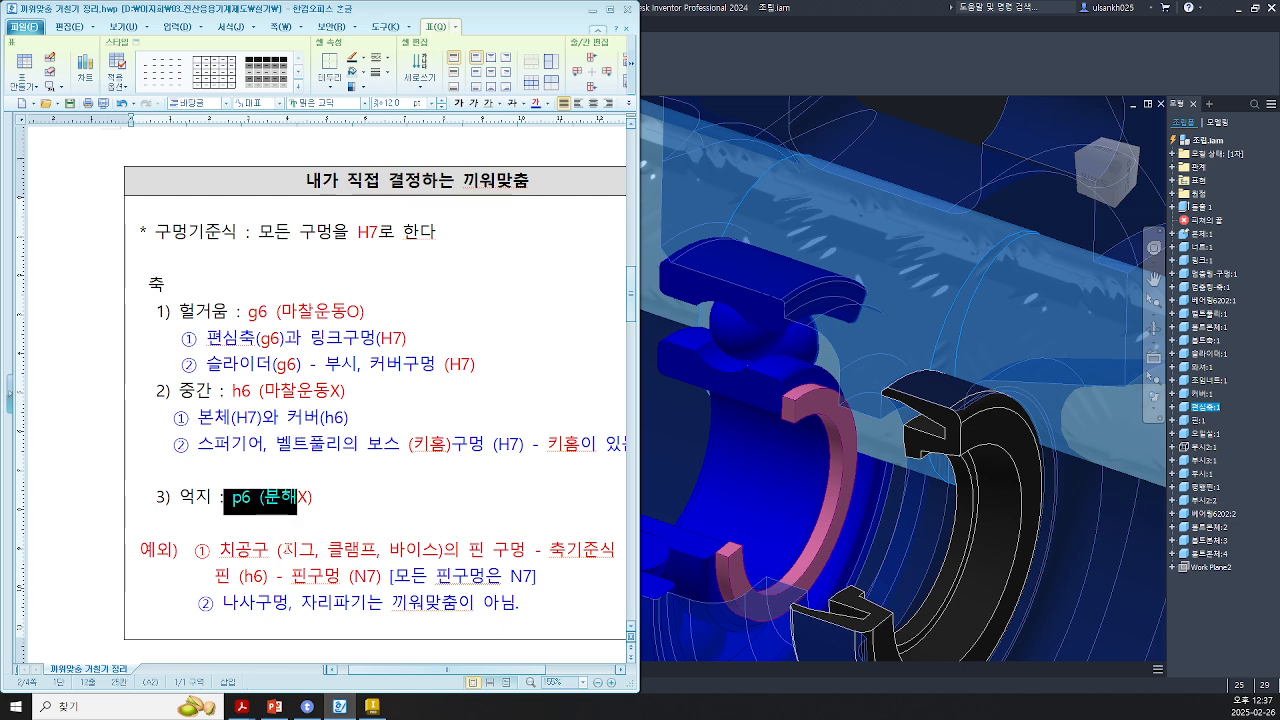
click(287, 549)
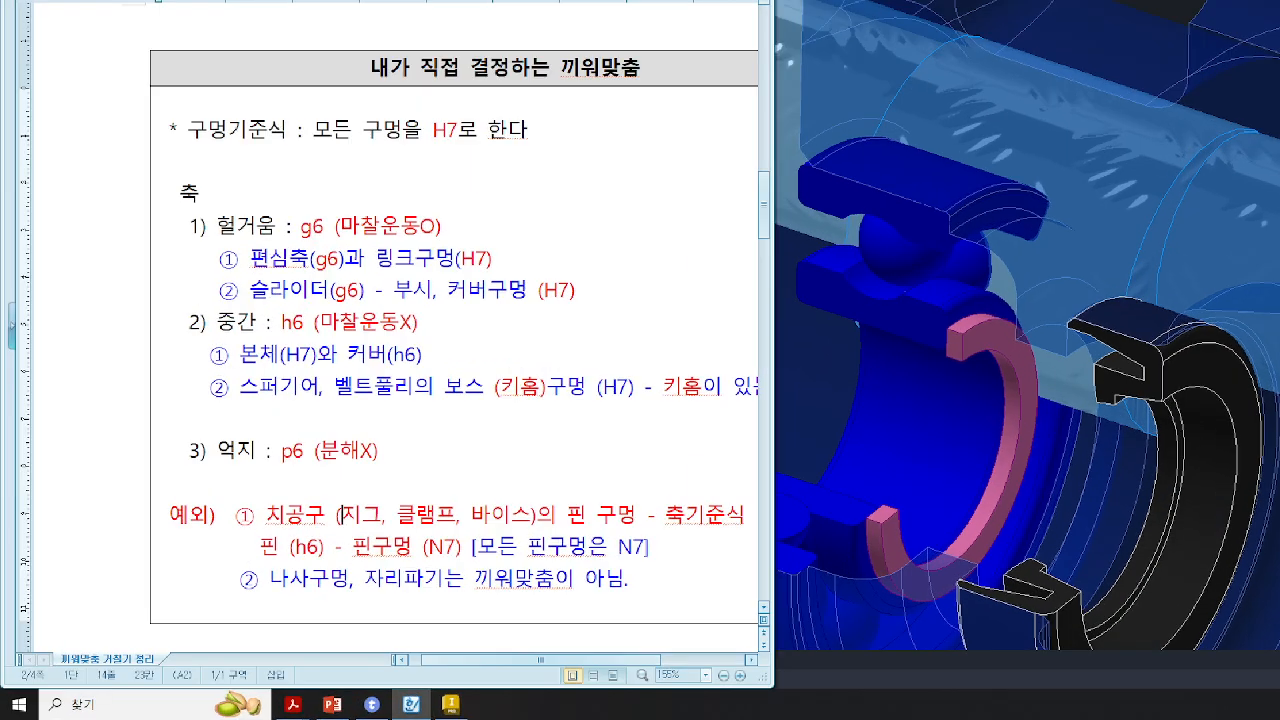
Step: Review the exception rule in the notes for jig pin holes, where pins use h6 and pin holes N7
mouse_move(162, 496)
ctrl+mouse_down()
mouse_move(202, 536)
mouse_move(233, 542)
ctrl+mouse_up()
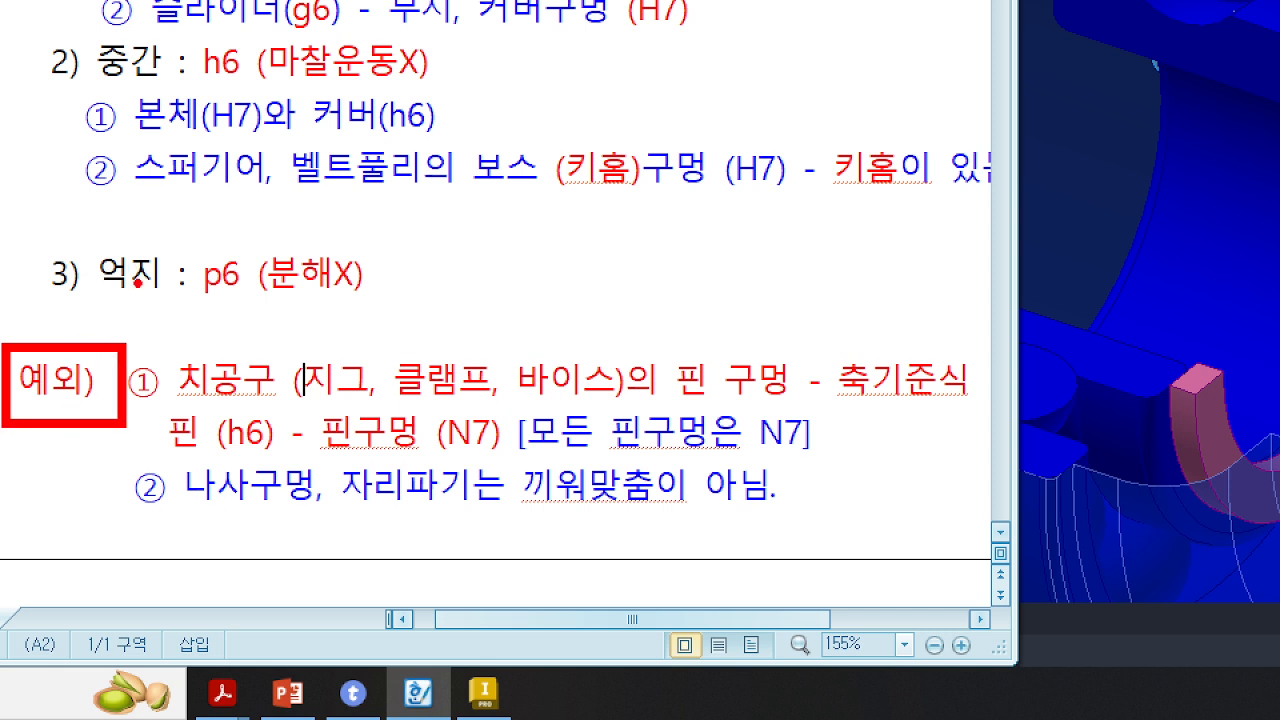
ctrl+drag(155, 342, 303, 408)
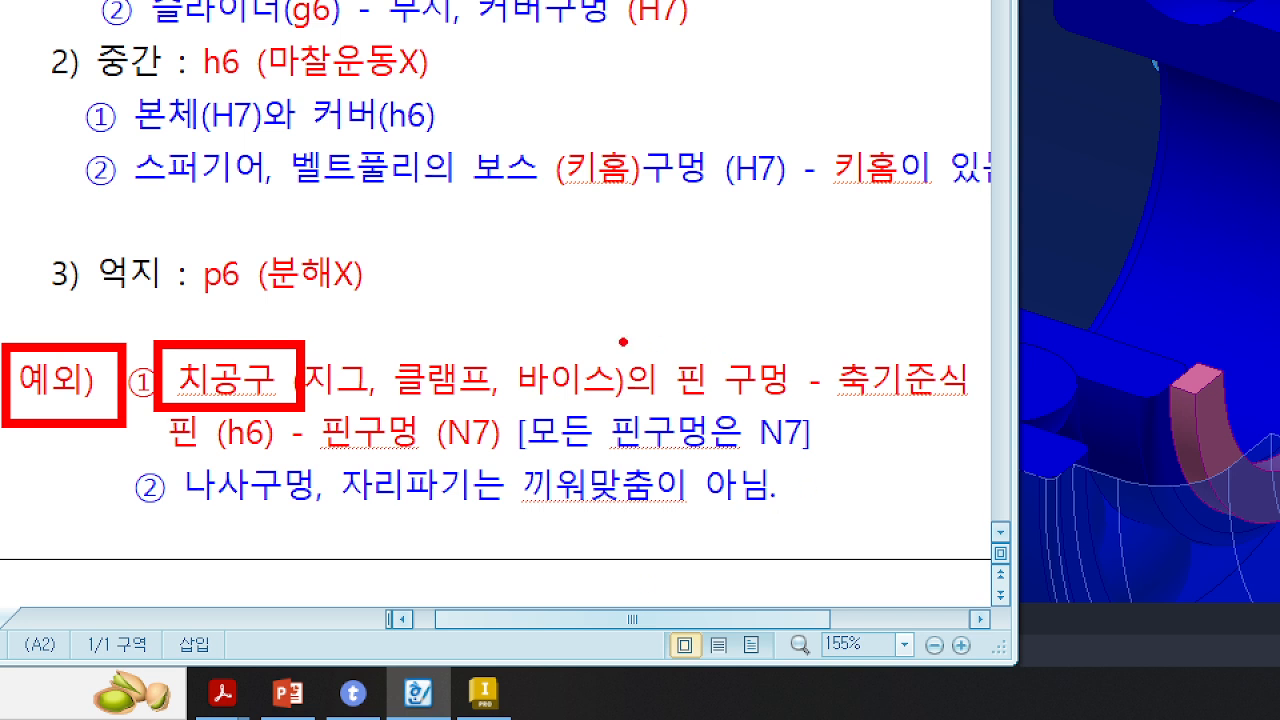
ctrl+drag(632, 342, 804, 414)
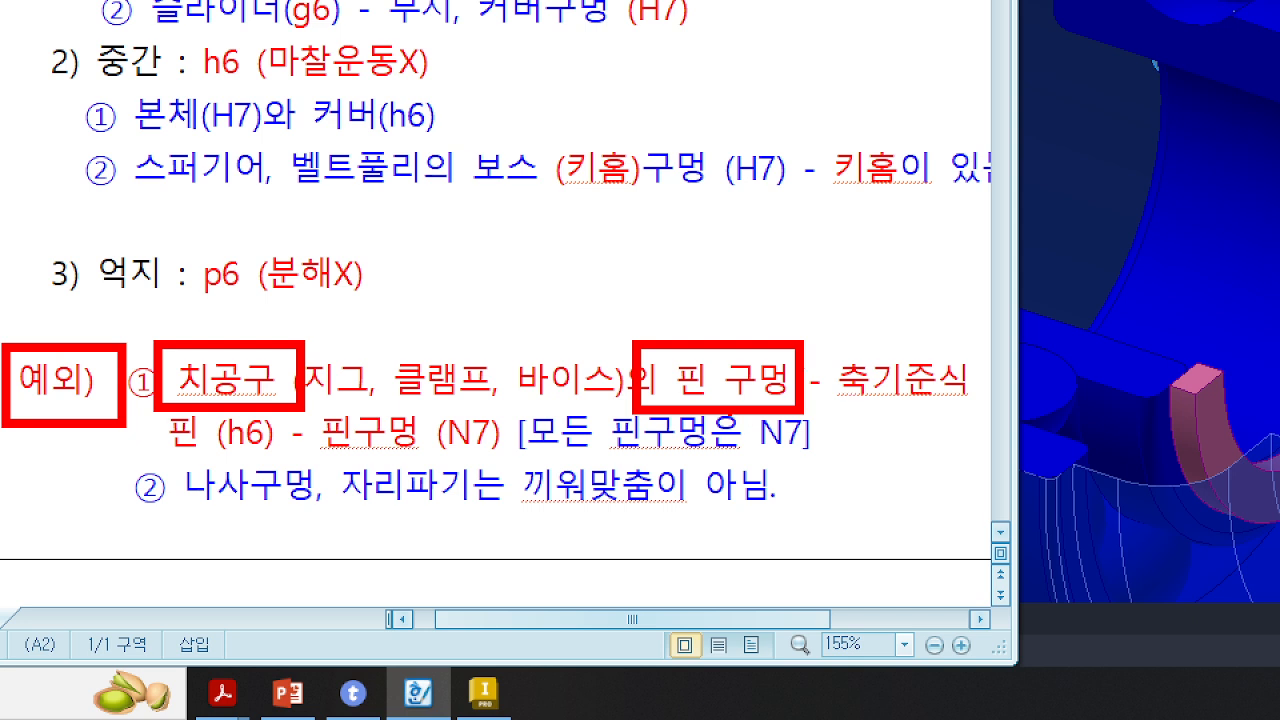
drag(669, 401, 818, 400)
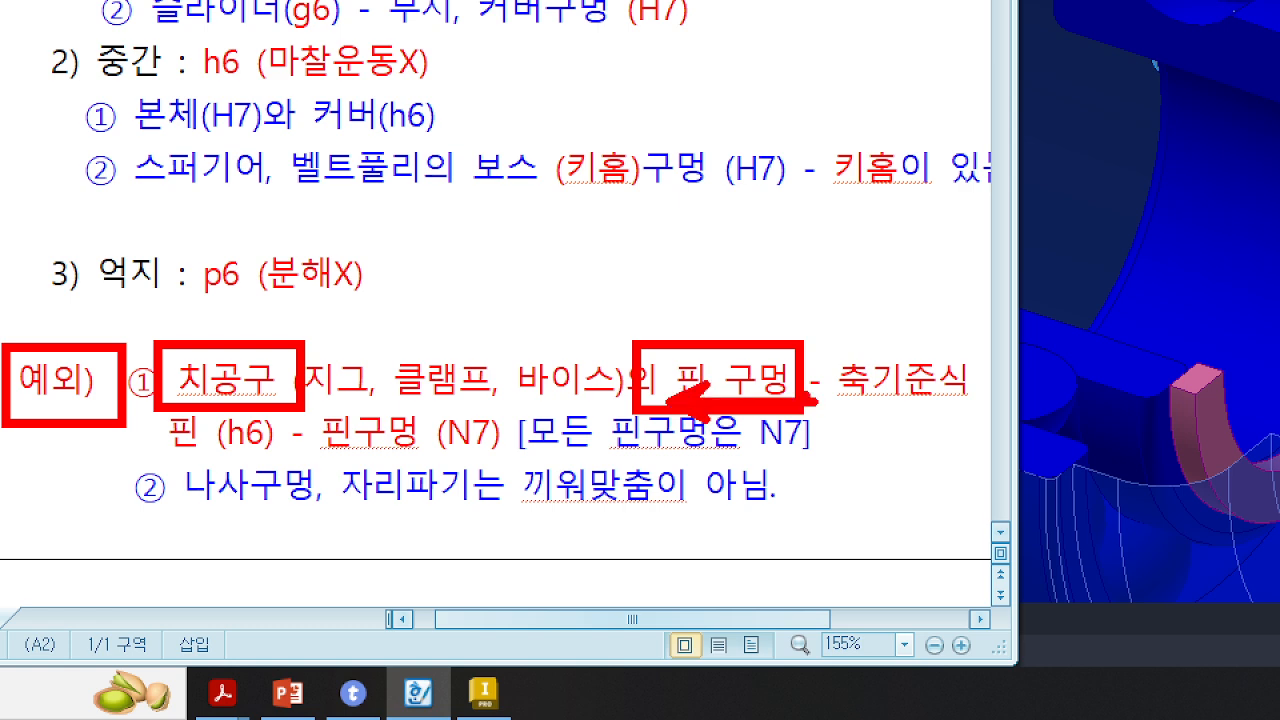
drag(826, 328, 973, 434)
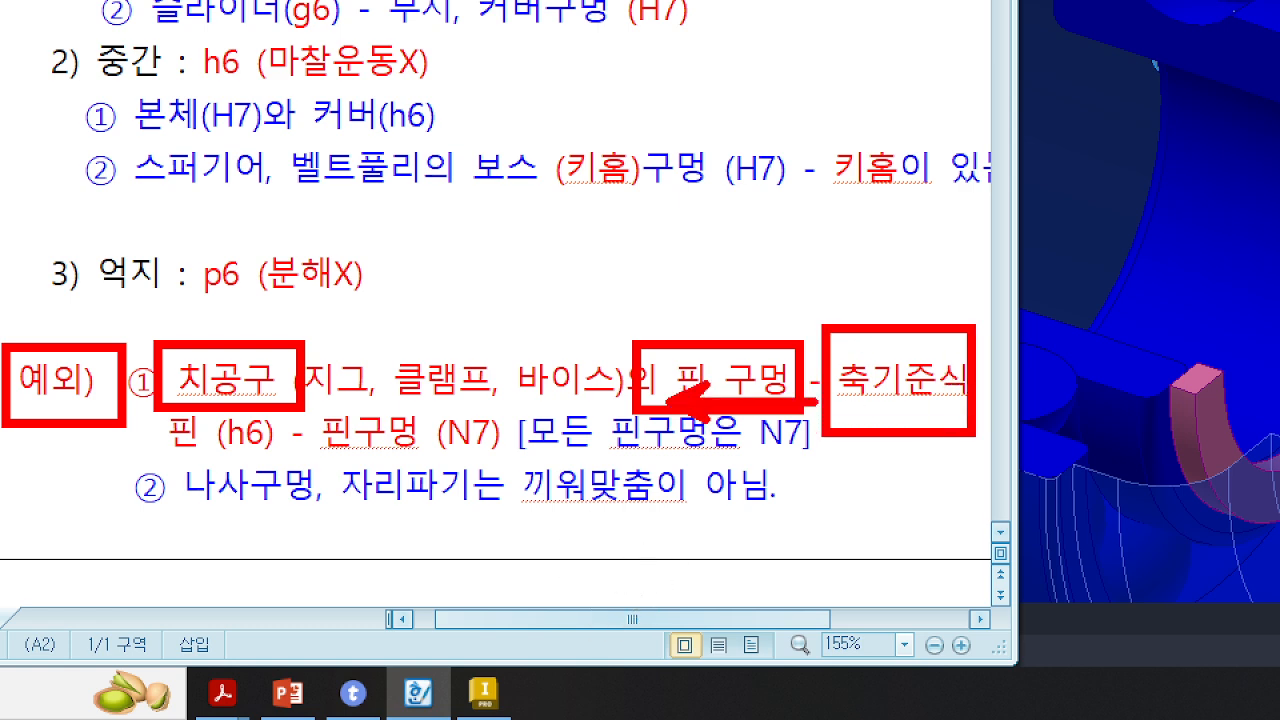
mouse_move(708, 234)
mouse_down()
mouse_move(708, 308)
mouse_move(742, 308)
mouse_up()
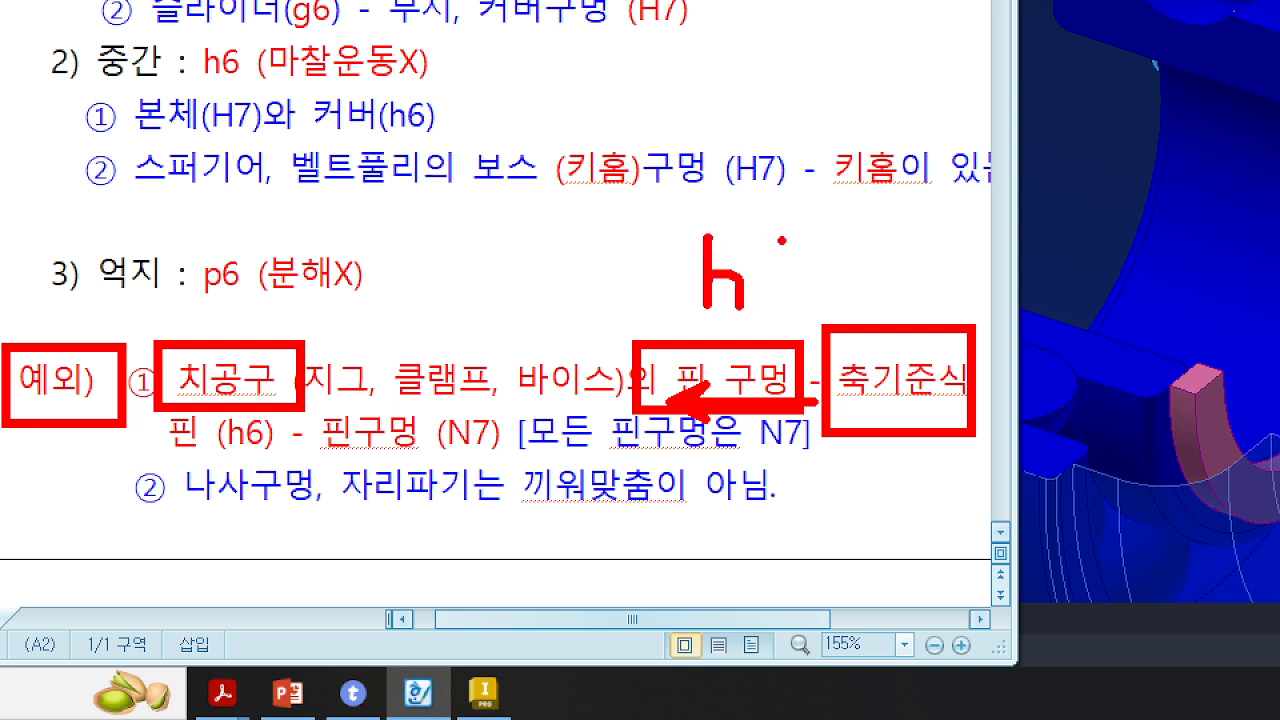
mouse_move(784, 240)
mouse_down()
mouse_move(790, 326)
mouse_move(770, 292)
mouse_up()
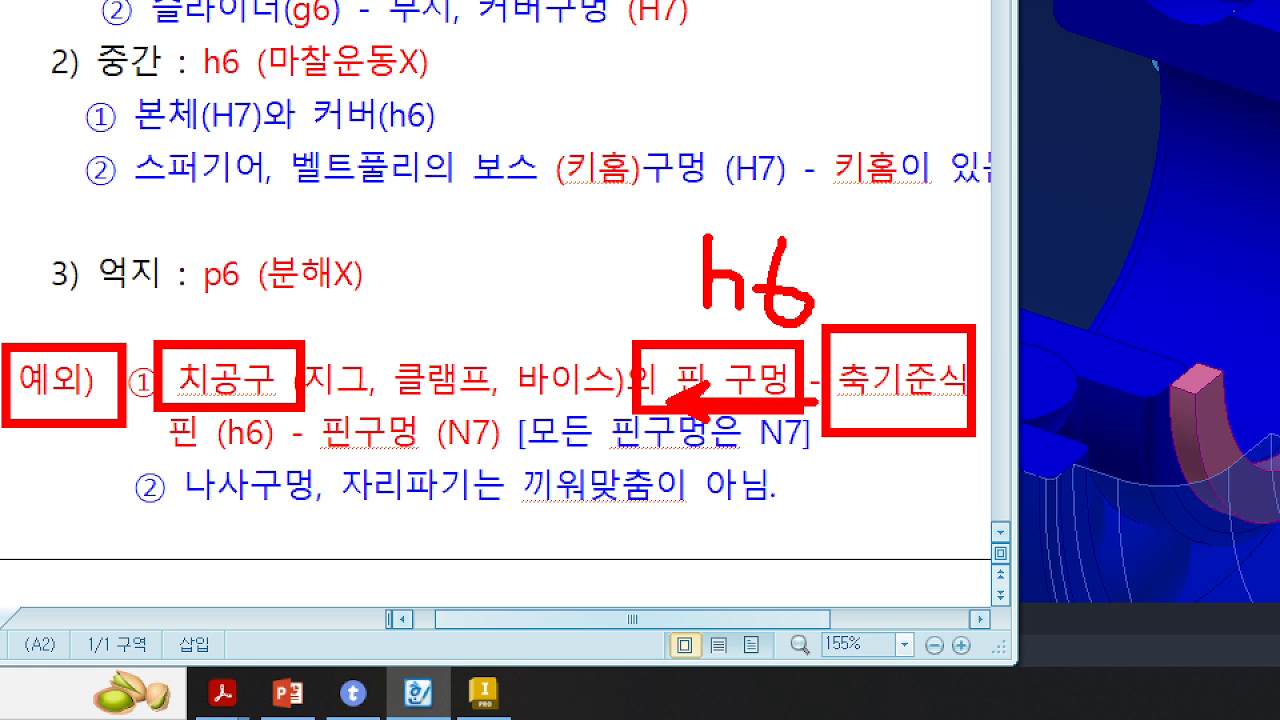
mouse_move(306, 403)
mouse_down()
mouse_move(508, 478)
mouse_move(602, 473)
mouse_up()
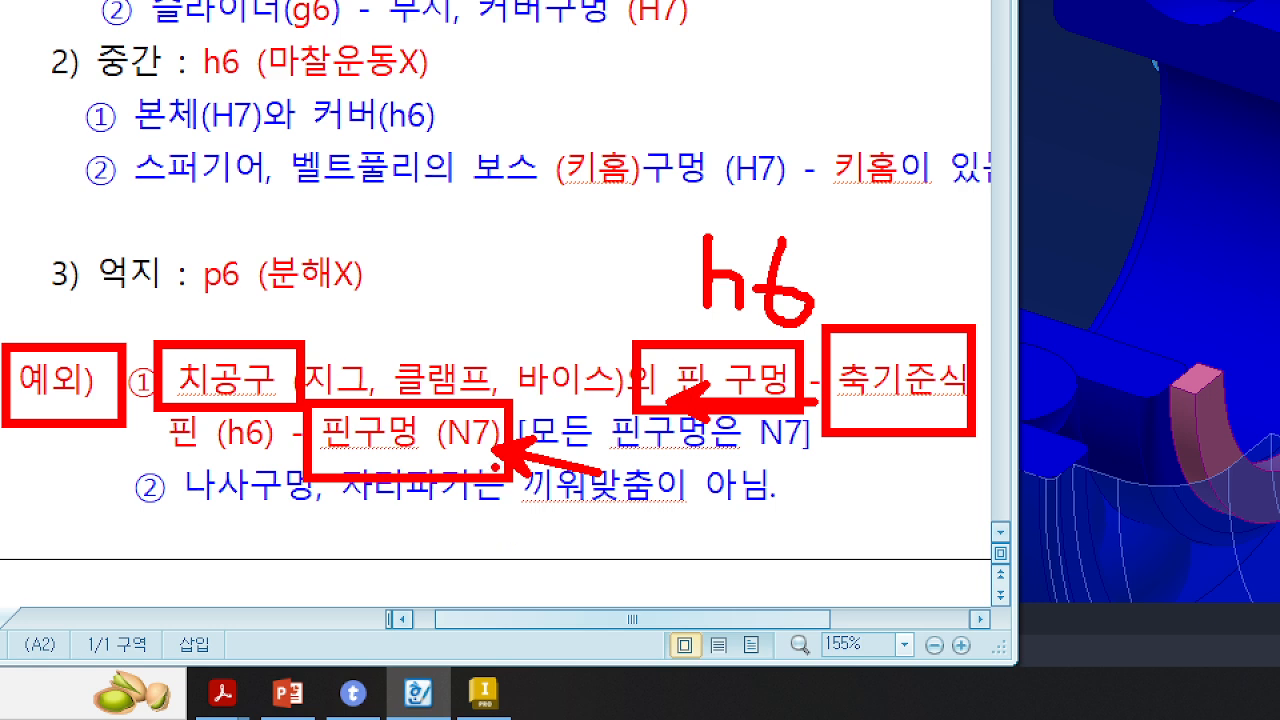
mouse_move(496, 466)
mouse_down()
mouse_move(420, 490)
mouse_move(485, 380)
mouse_move(488, 420)
mouse_up()
key(Escape)
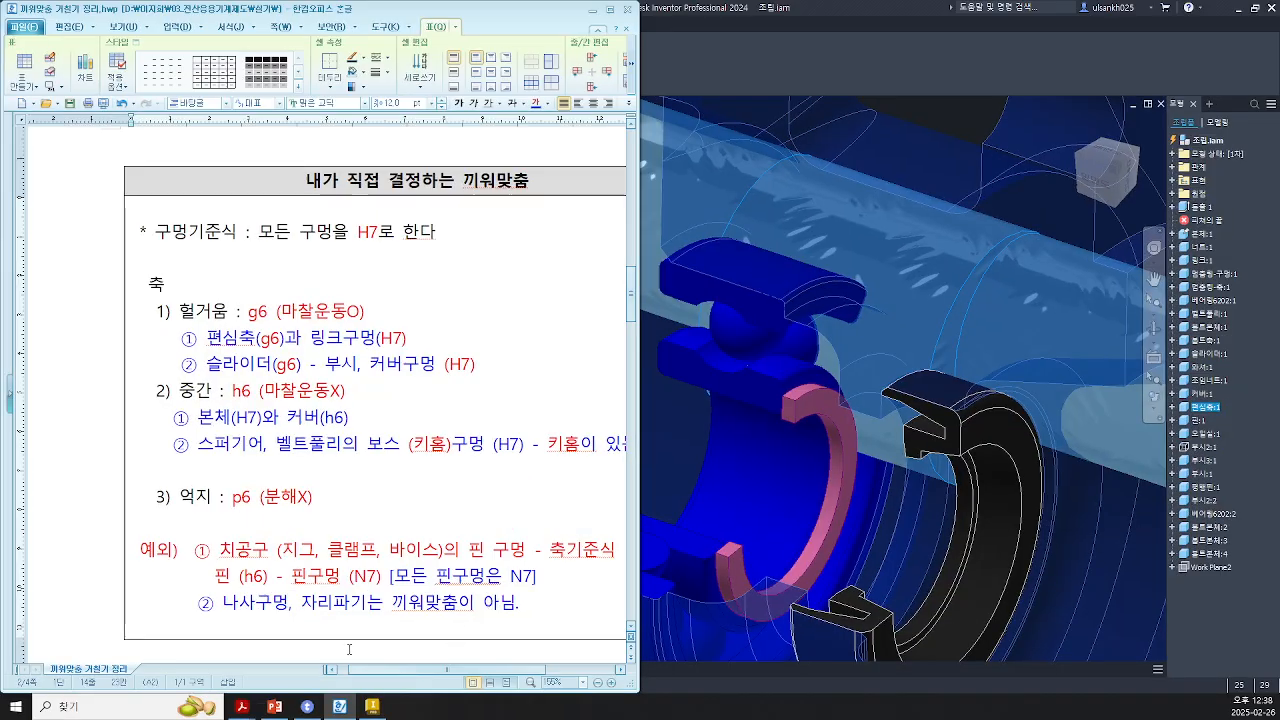
Step: Switch to the AutoCAD assembly drawing and examine the cover's detail view and section dimensions
drag(395, 609, 438, 609)
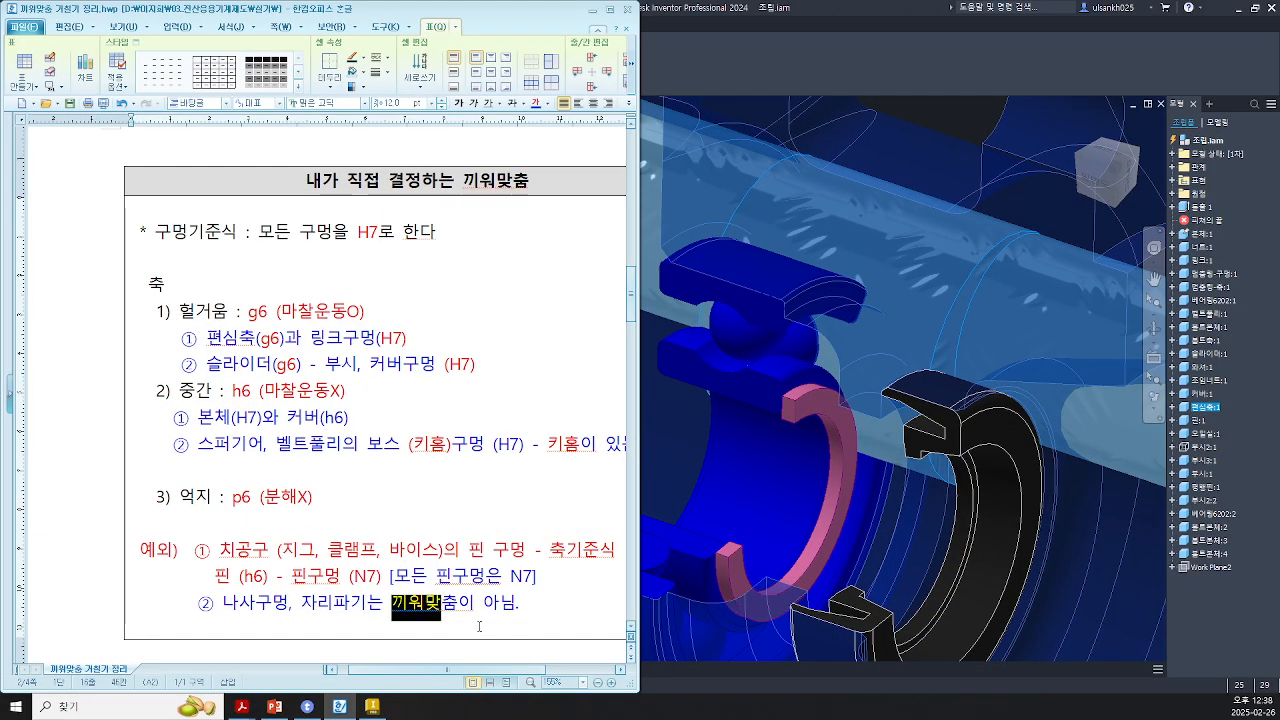
click(479, 630)
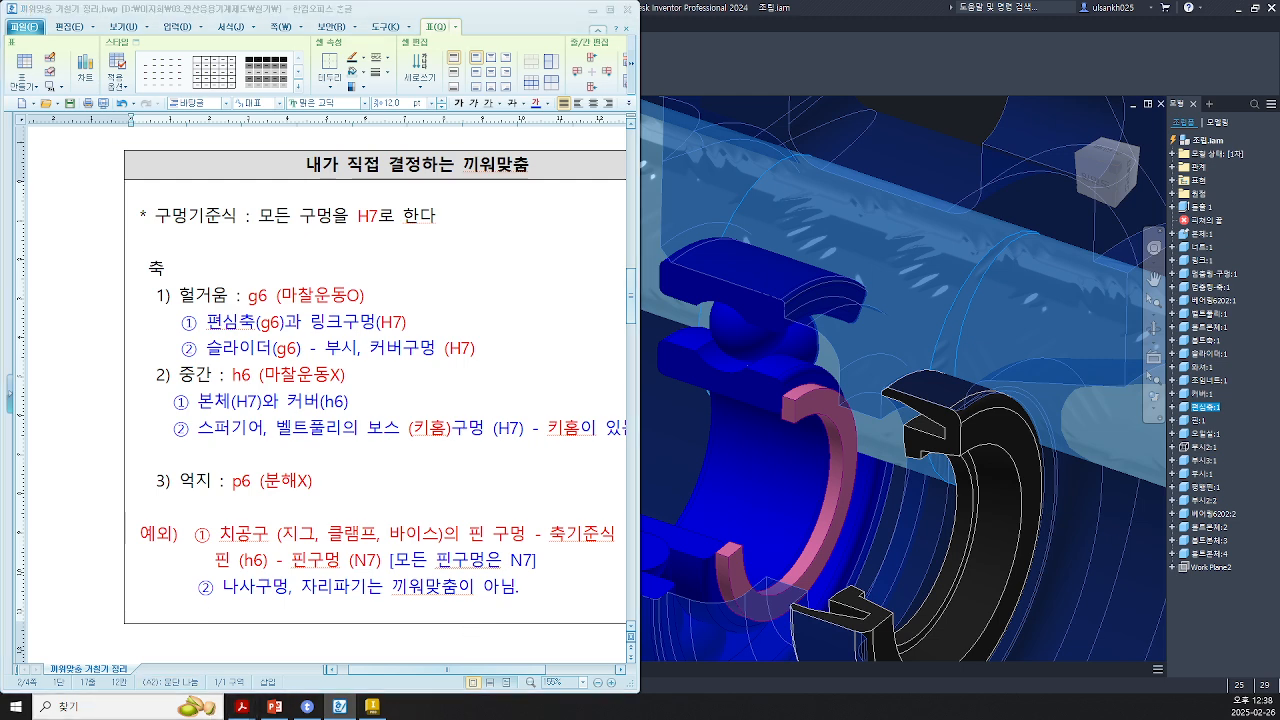
key(alt+Tab)
scroll(985, 400, up, 3)
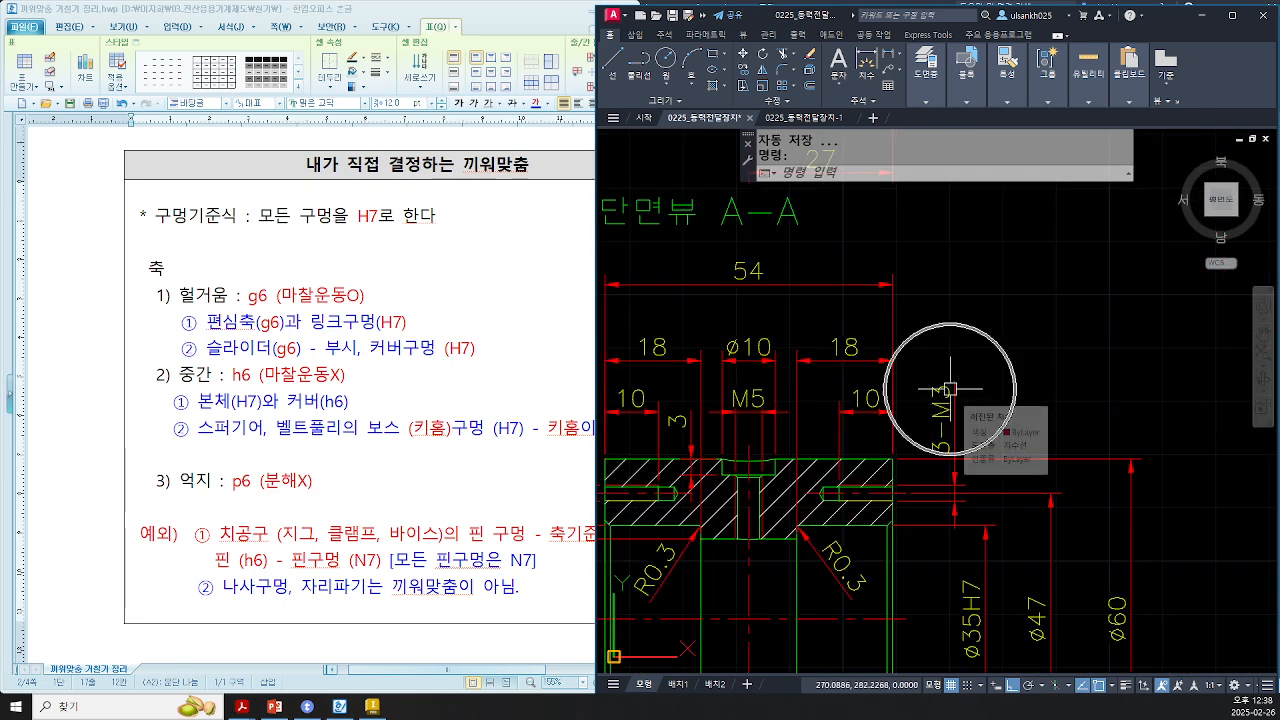
middle_drag(1090, 407, 1061, 425)
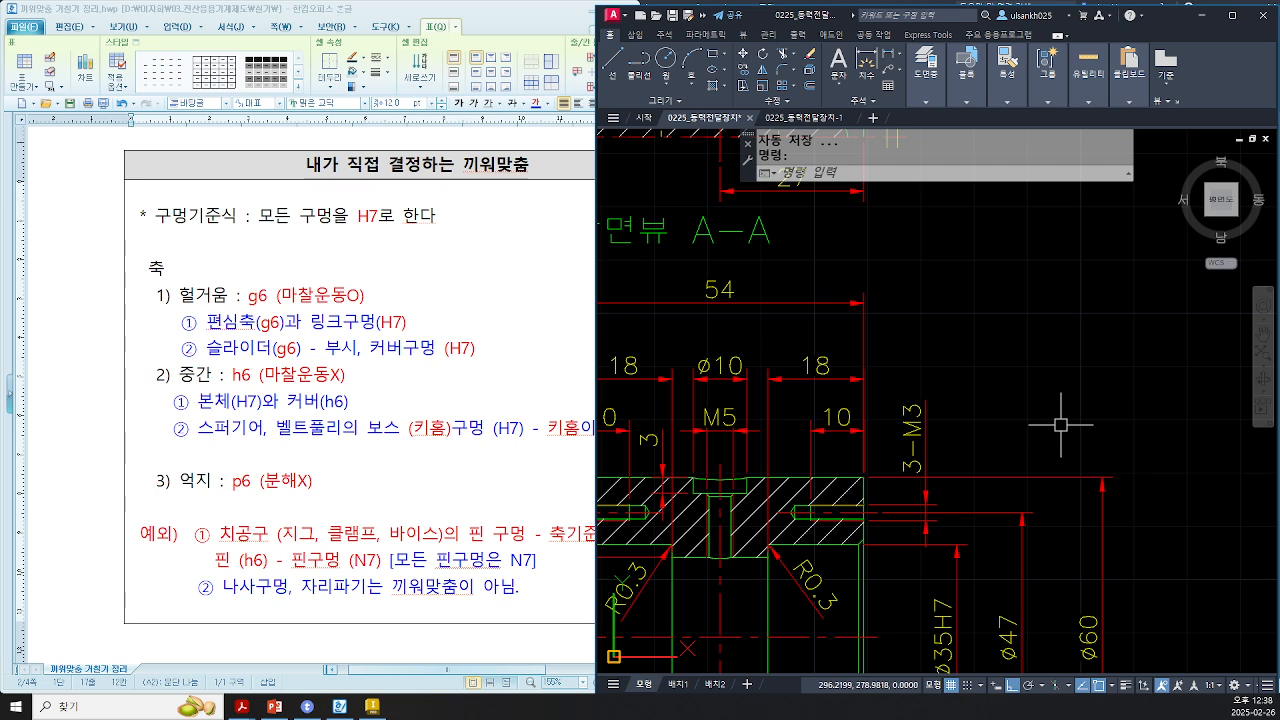
scroll(1061, 425, down, 4)
middle_drag(1087, 419, 723, 546)
middle_drag(931, 437, 853, 400)
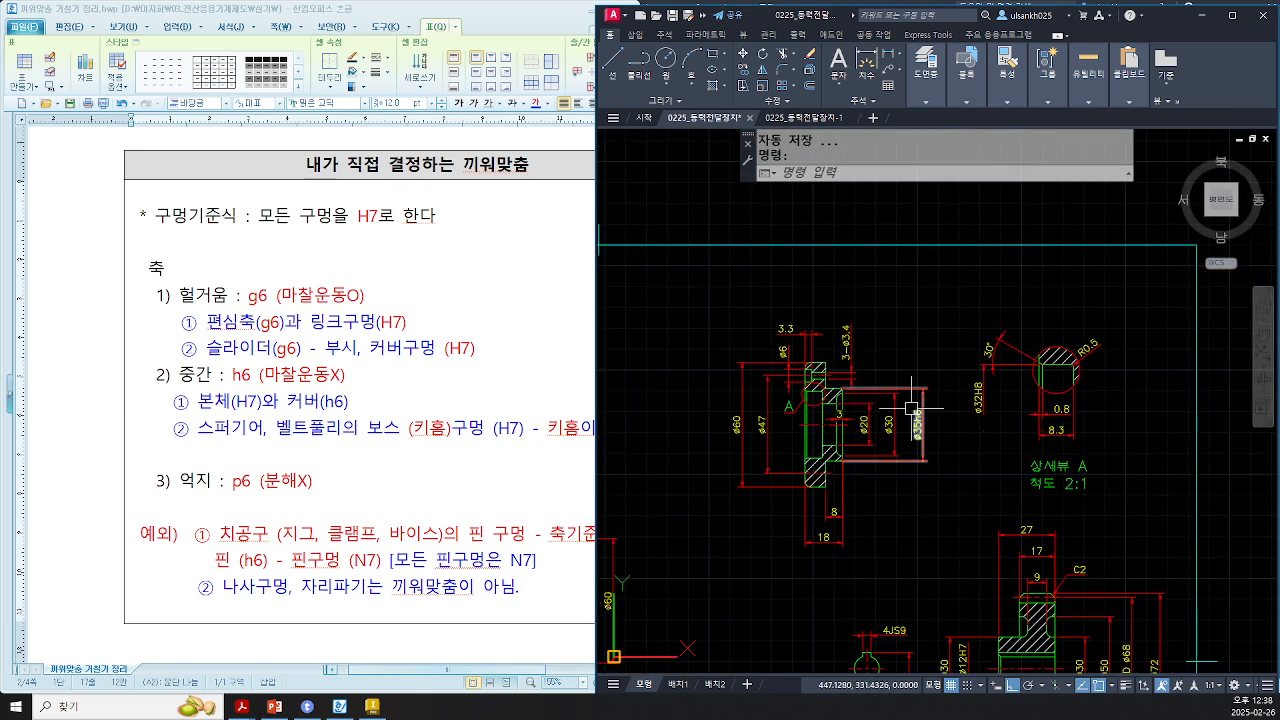
scroll(911, 408, up, 2)
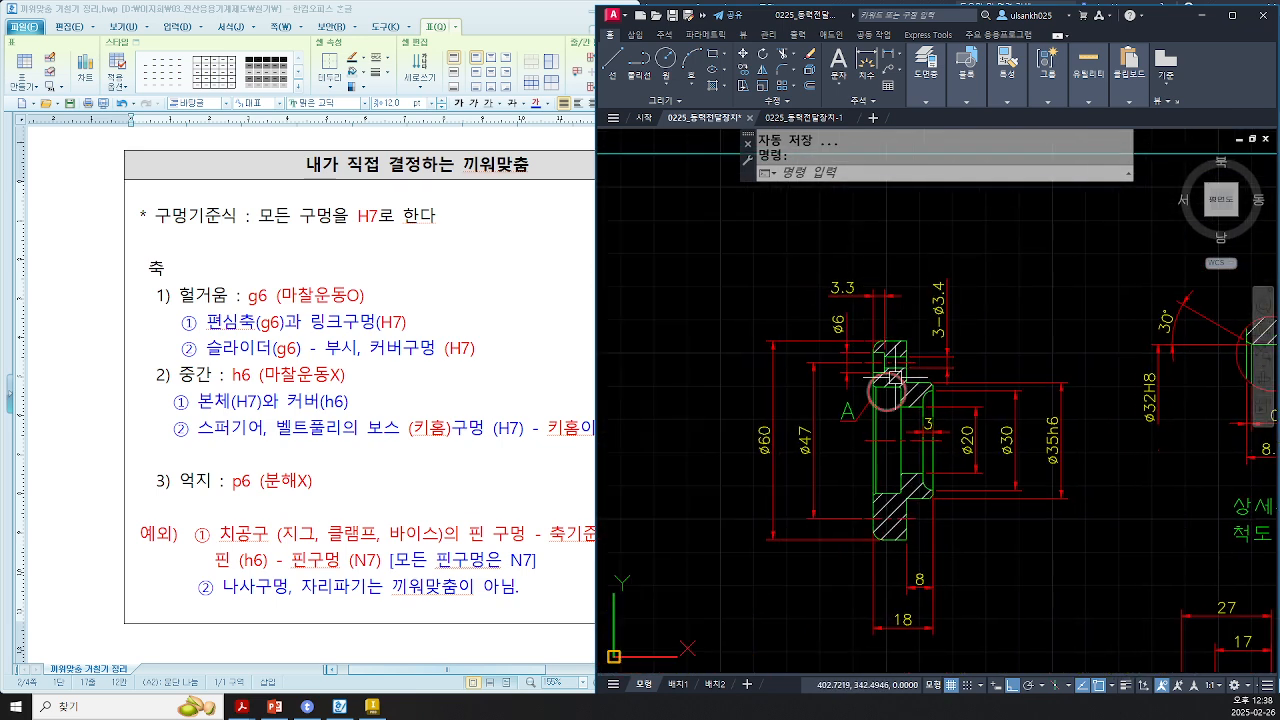
scroll(893, 378, down, 4)
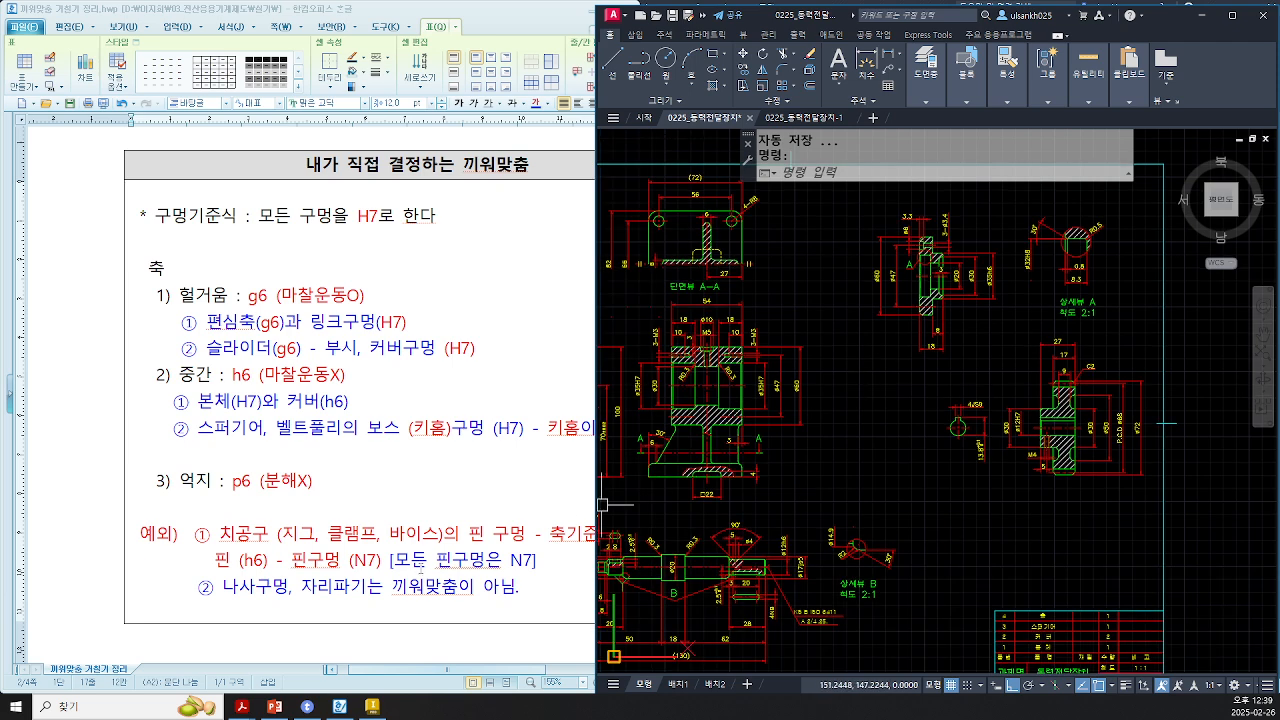
Step: Go back over the shaft fit rules in the notes and the KS standard fit table above them
click(419, 511)
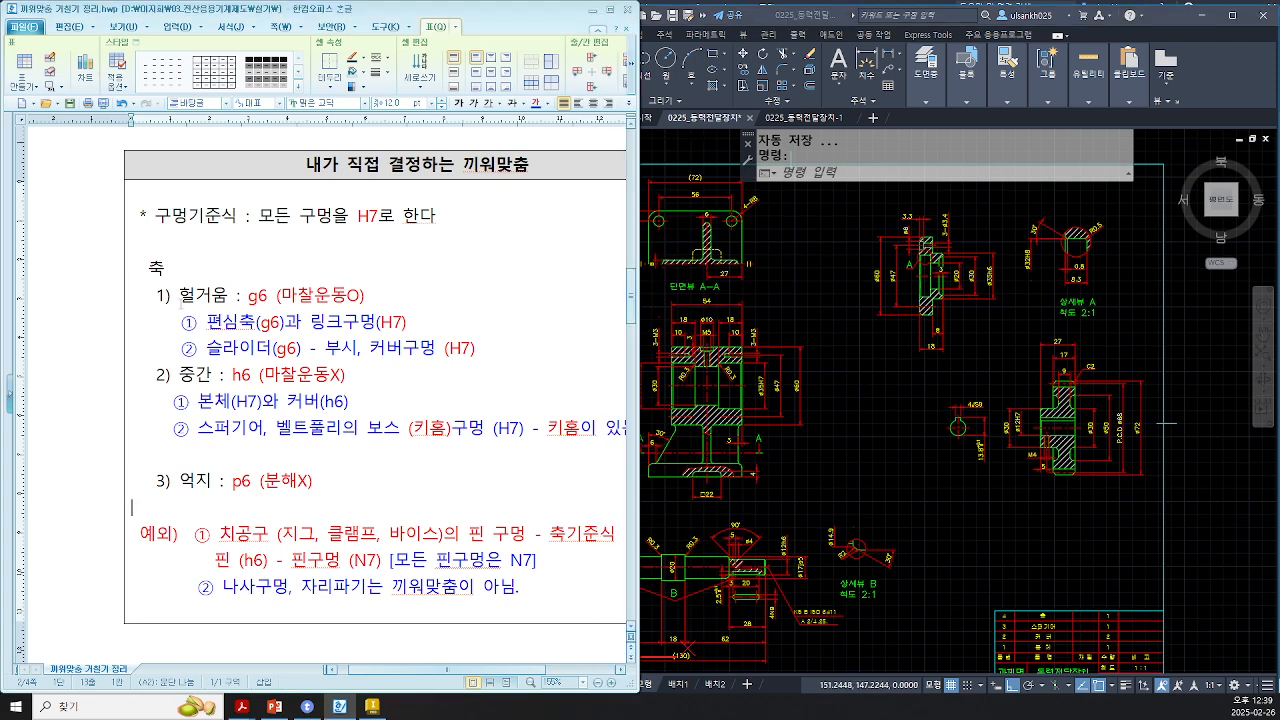
drag(182, 297, 360, 297)
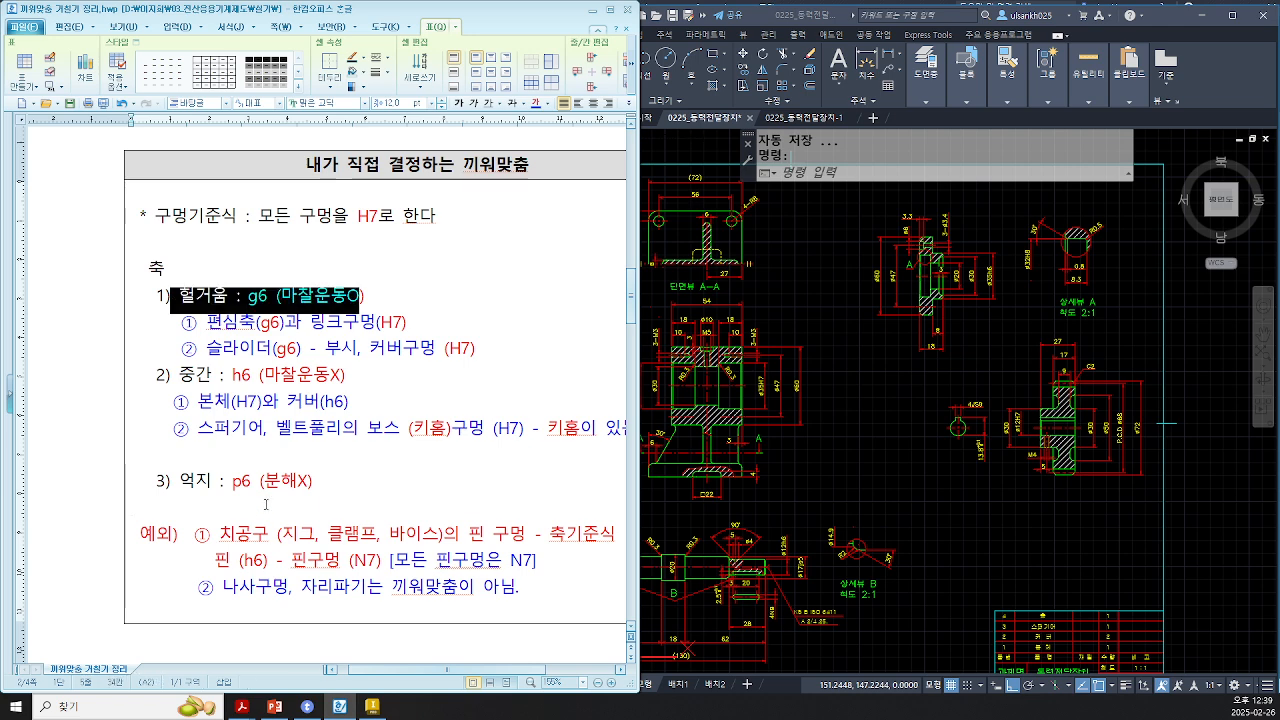
drag(219, 533, 389, 563)
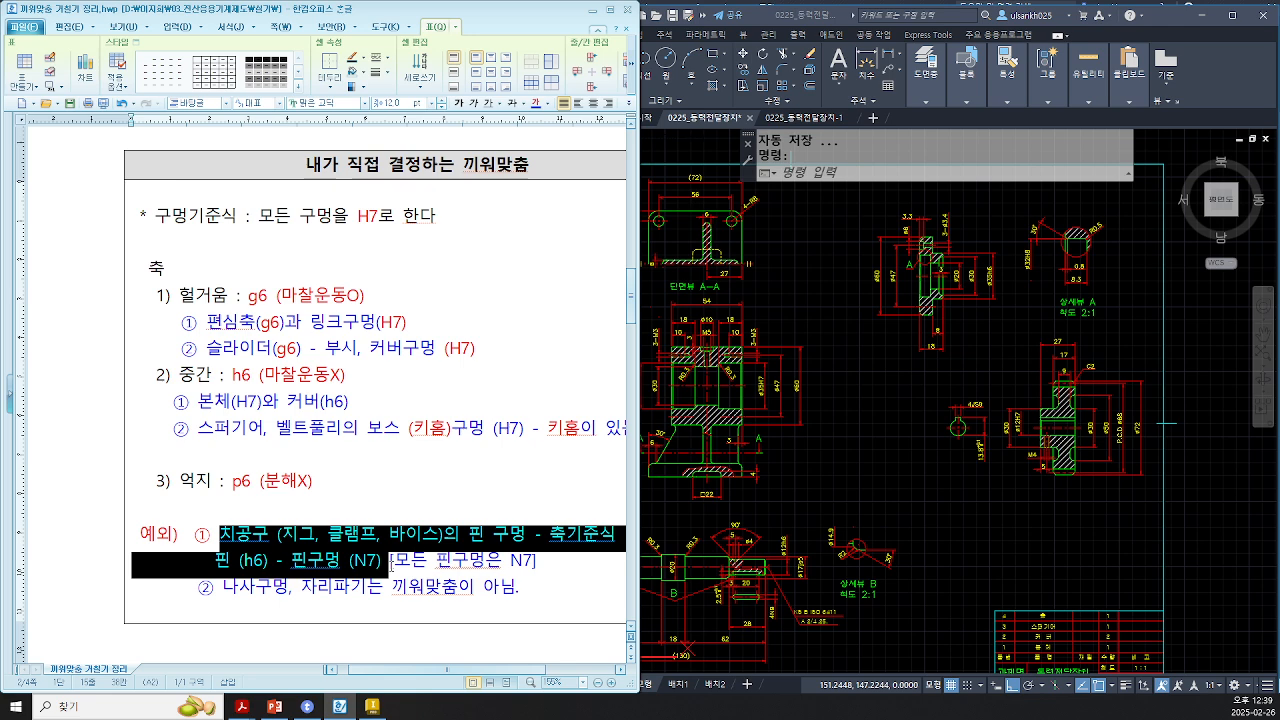
click(388, 432)
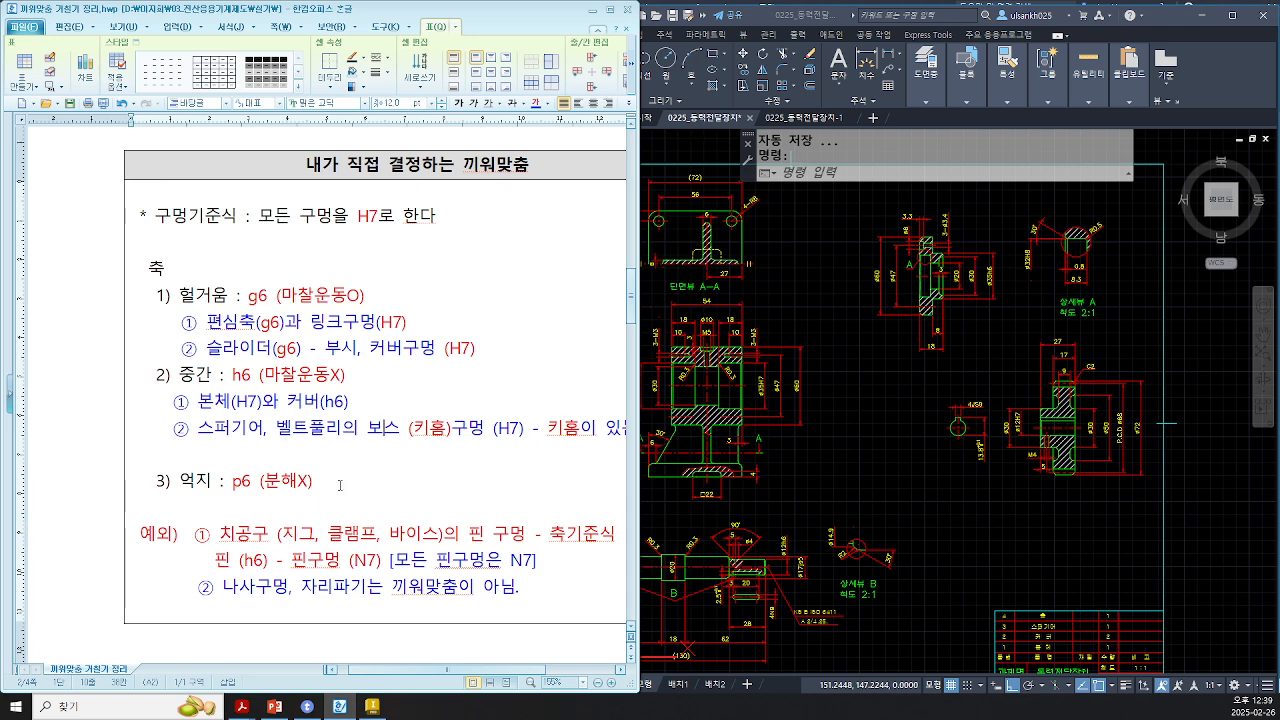
scroll(263, 300, up, 5)
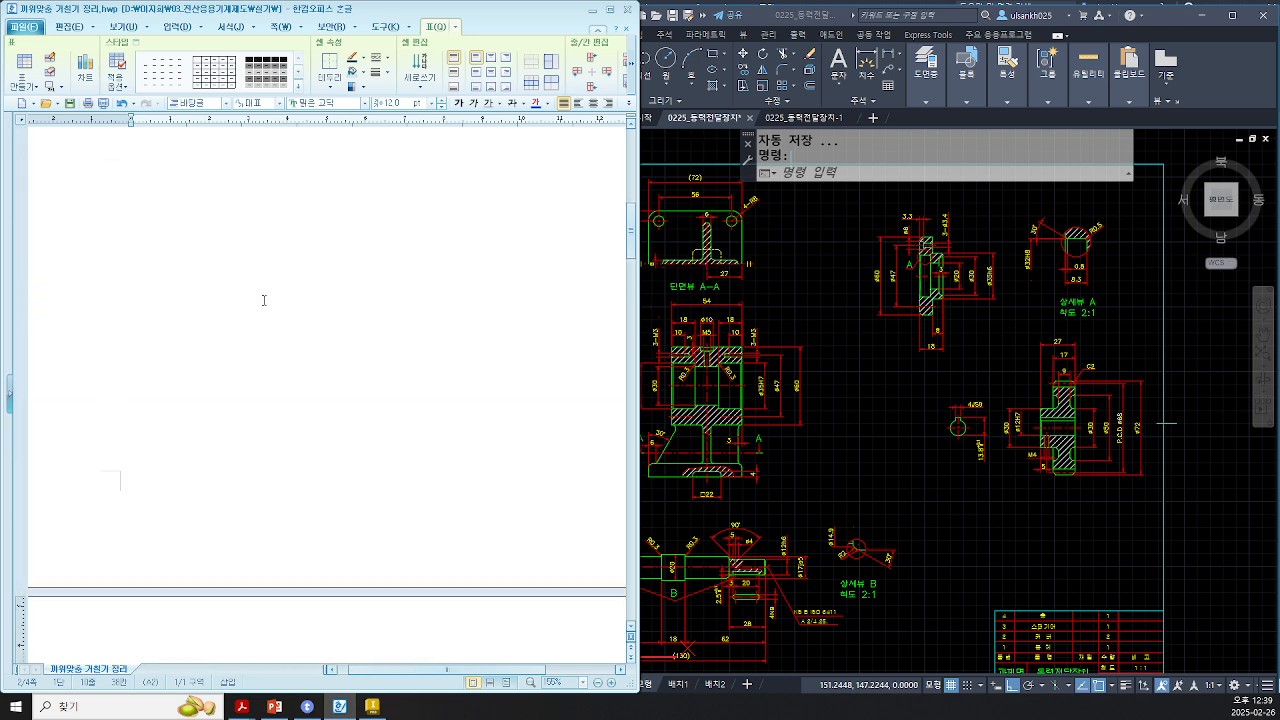
scroll(263, 300, up, 8)
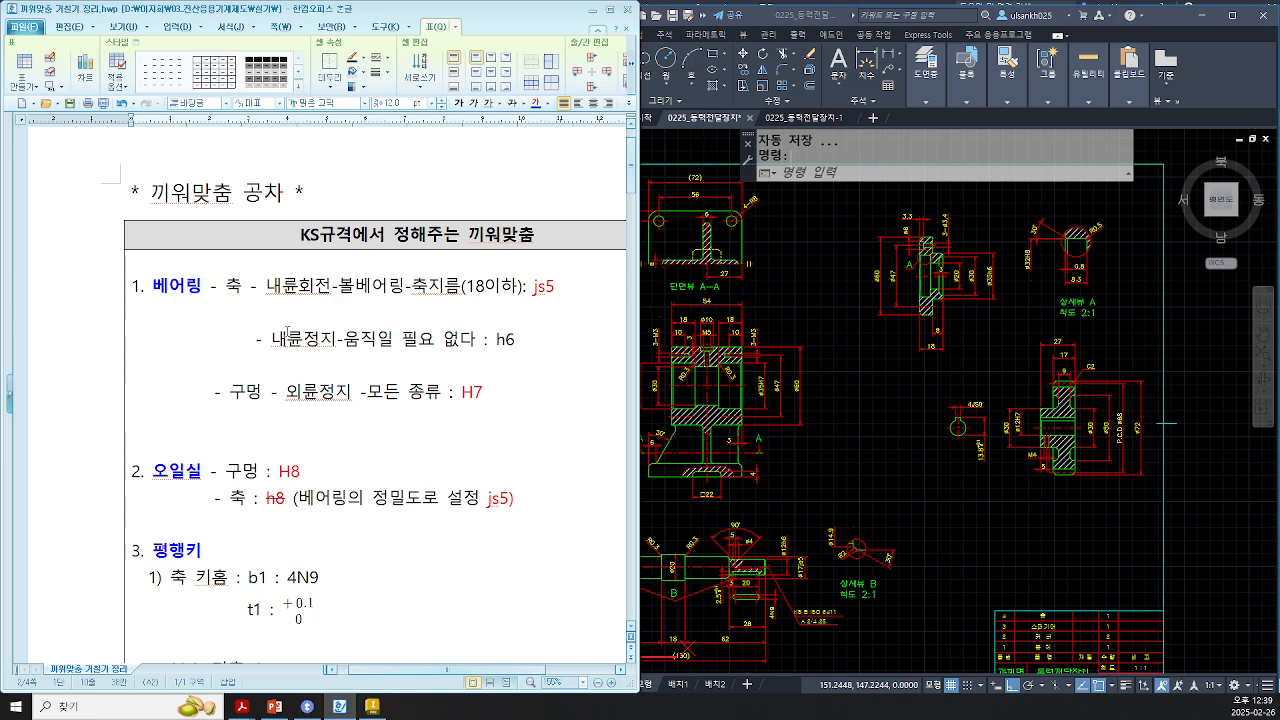
scroll(257, 553, down, 12)
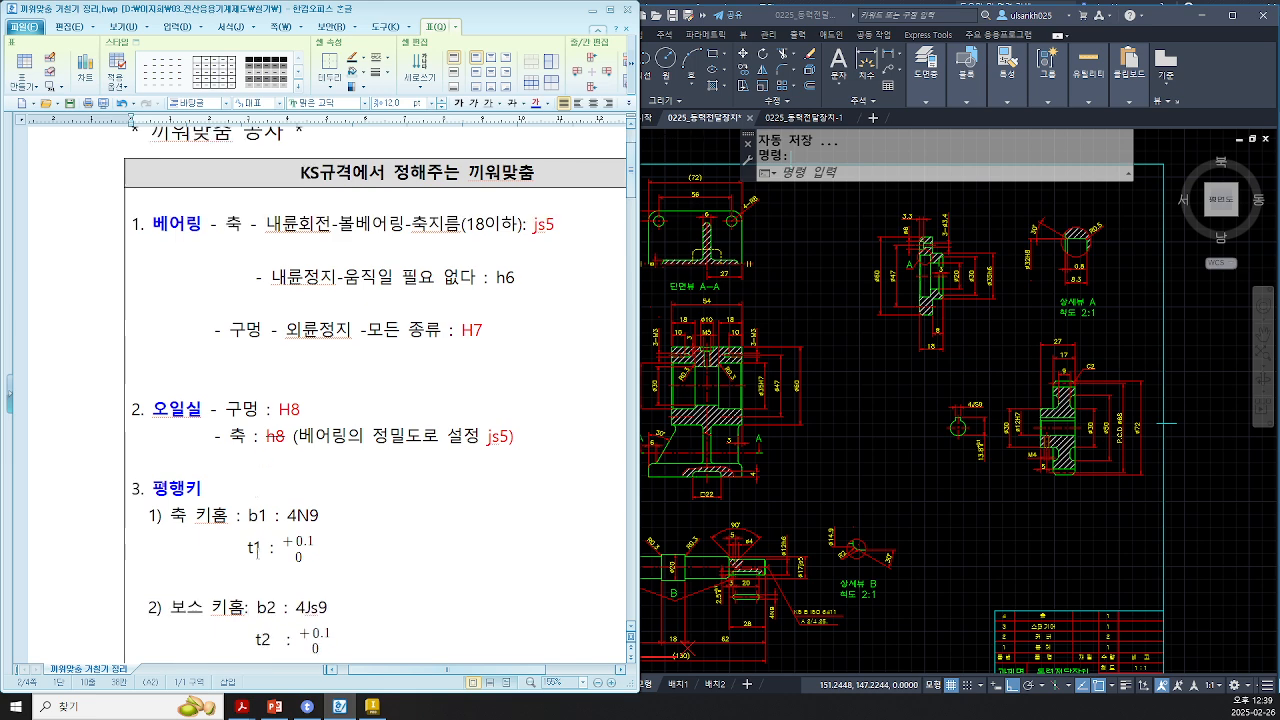
scroll(120, 228, down, 2)
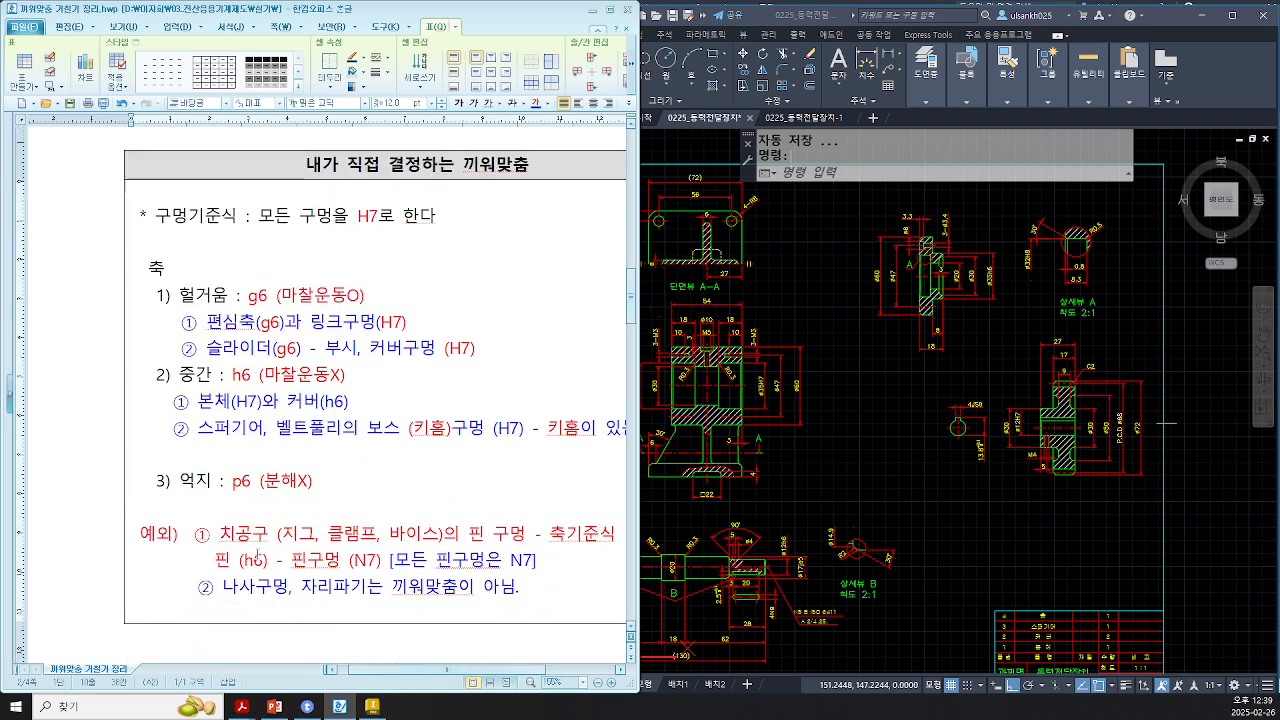
Step: Review the clearance and intermediate fit entries for the body, cover, gear and pulley bosses in the notes
drag(175, 401, 383, 406)
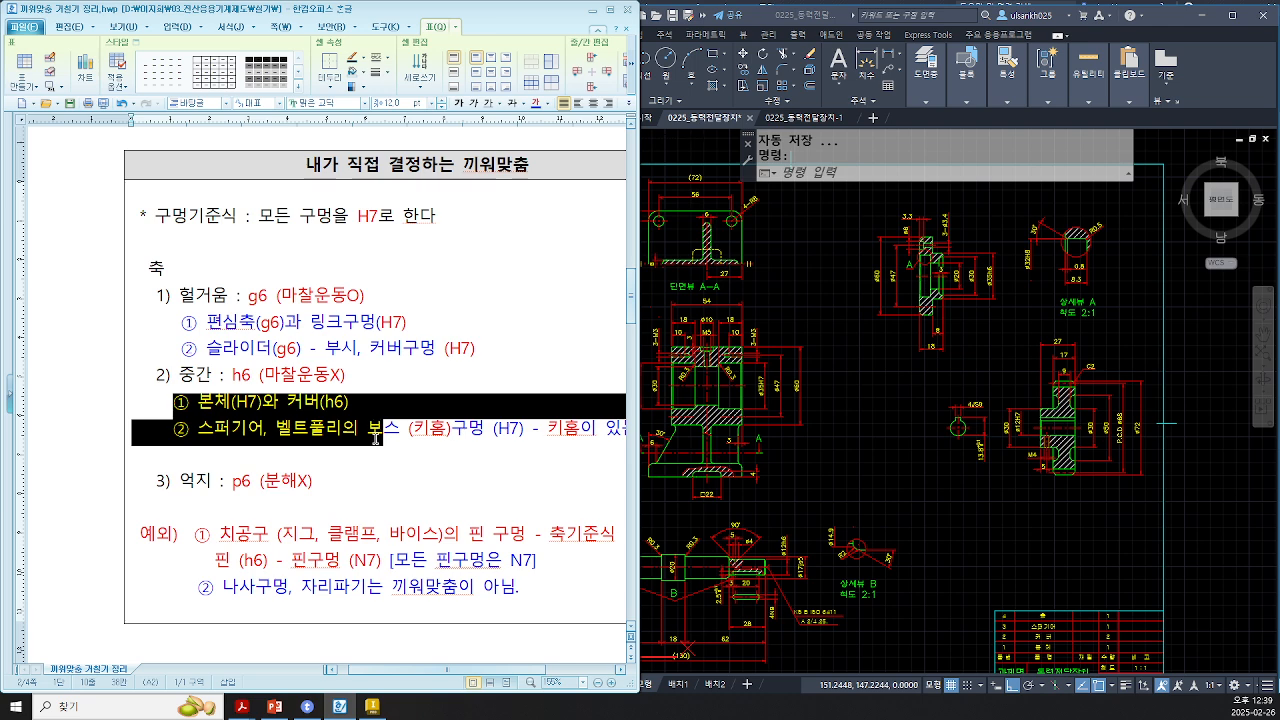
click(401, 433)
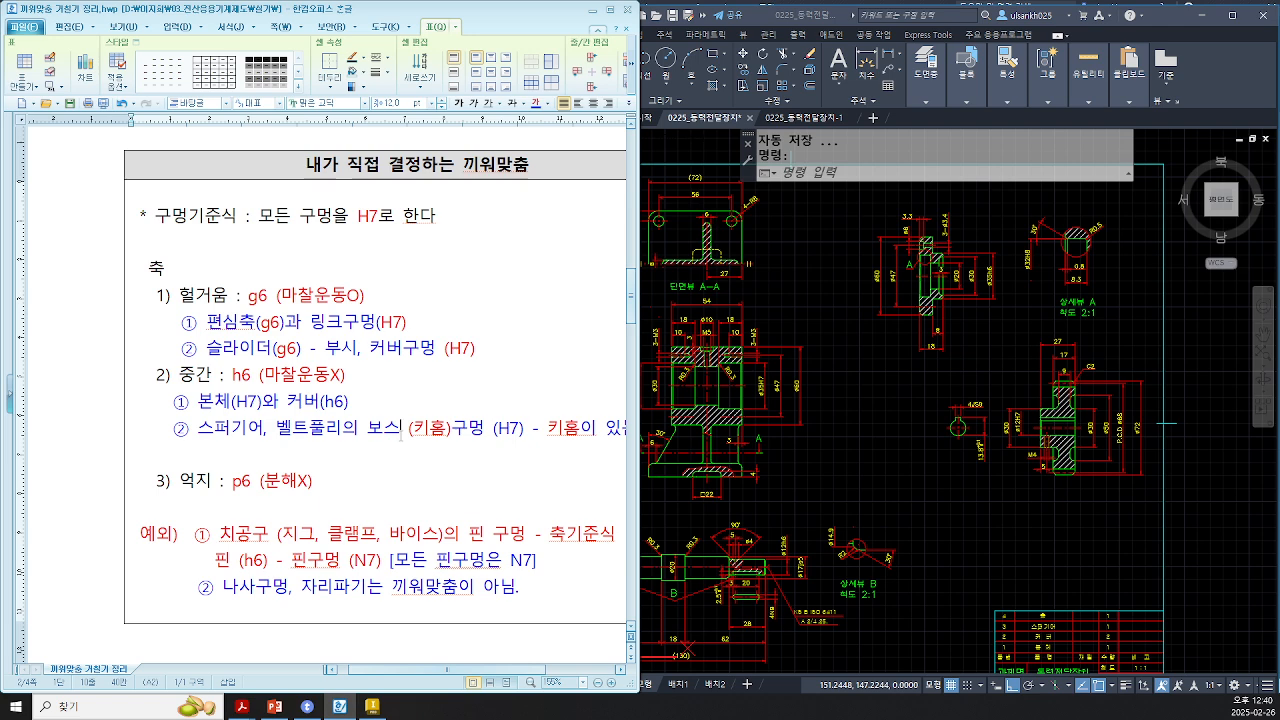
drag(180, 296, 350, 385)
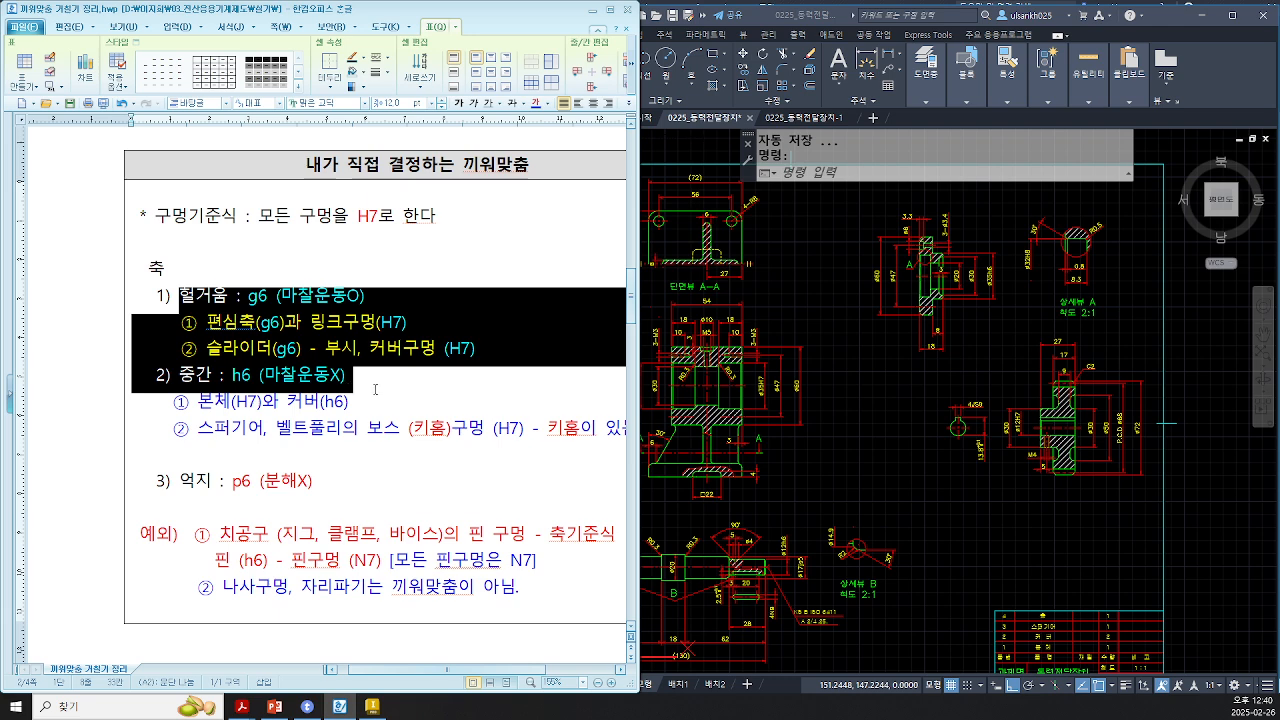
click(350, 385)
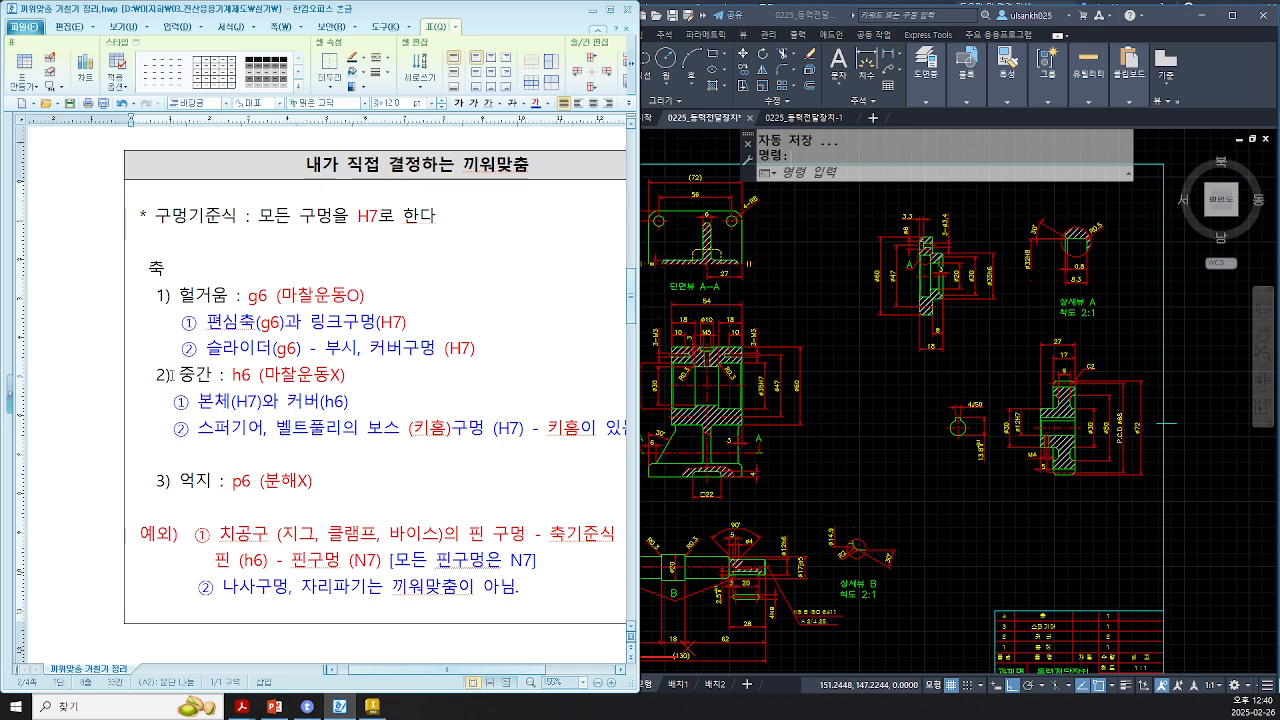
drag(179, 376, 280, 378)
click(376, 410)
drag(220, 375, 242, 375)
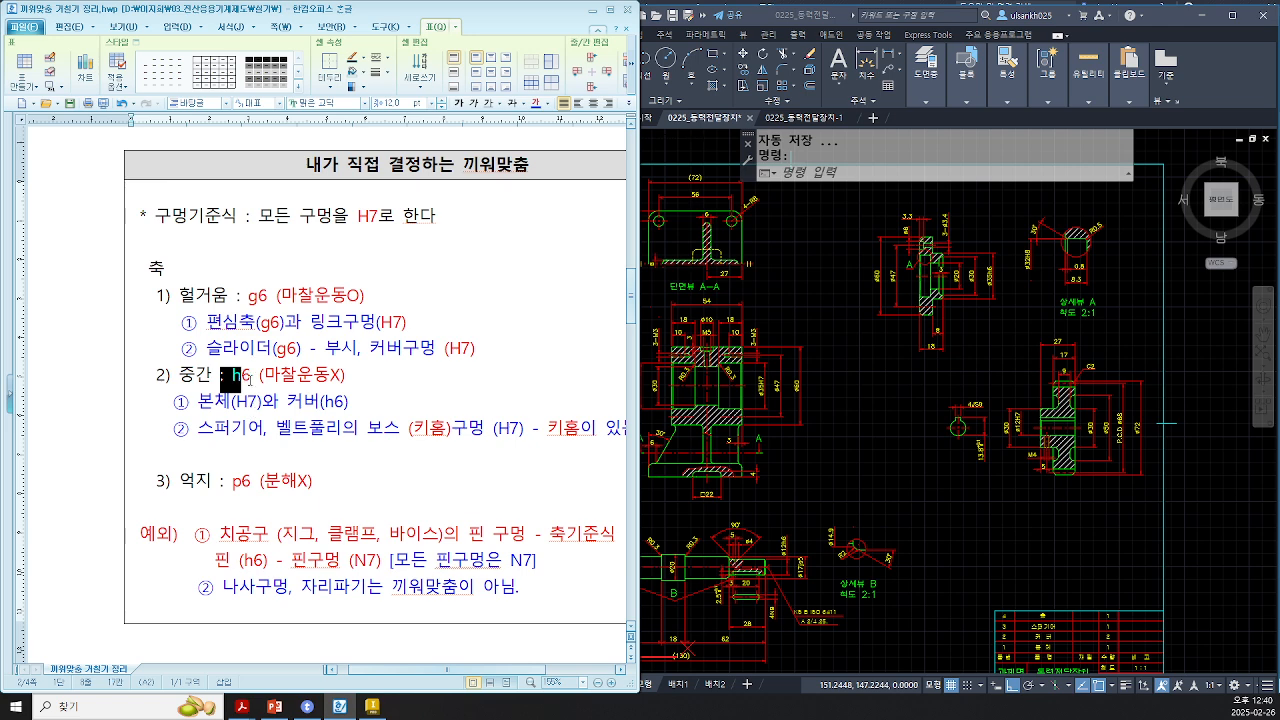